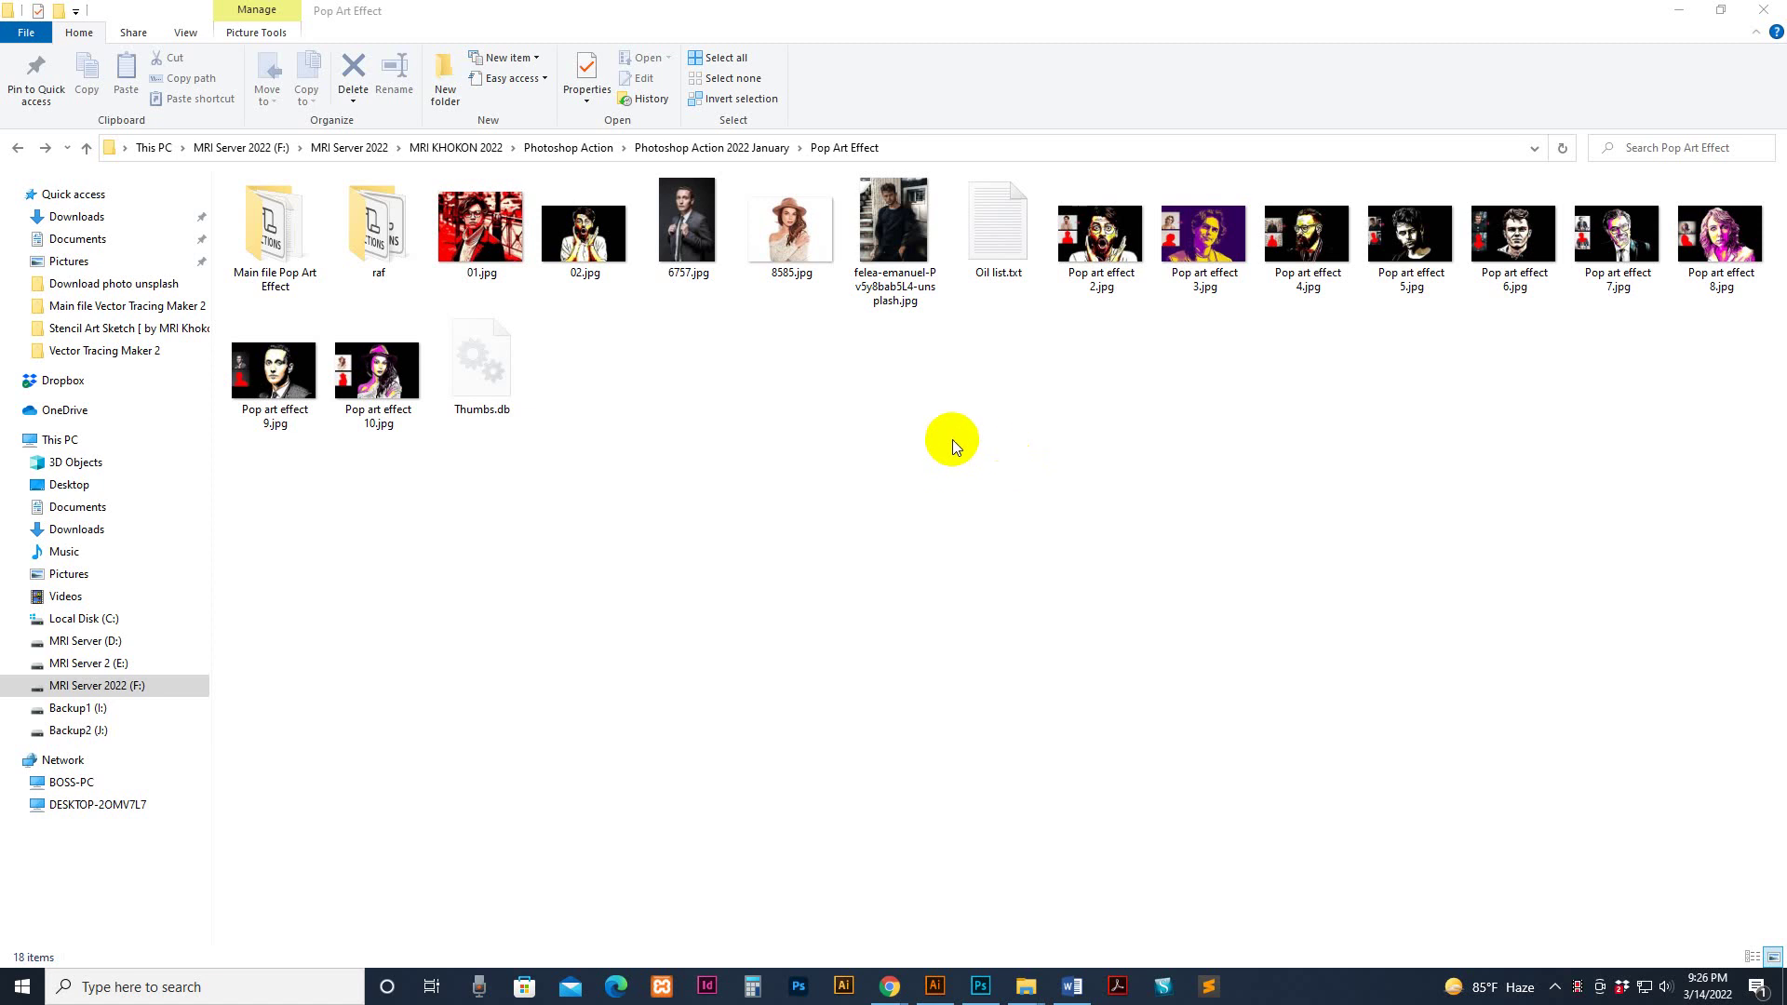
Browse the finished pop-art sample images up to Pop art effect 10 in the photo viewer
{"action": "double_click", "coordinate": [1108, 244]}
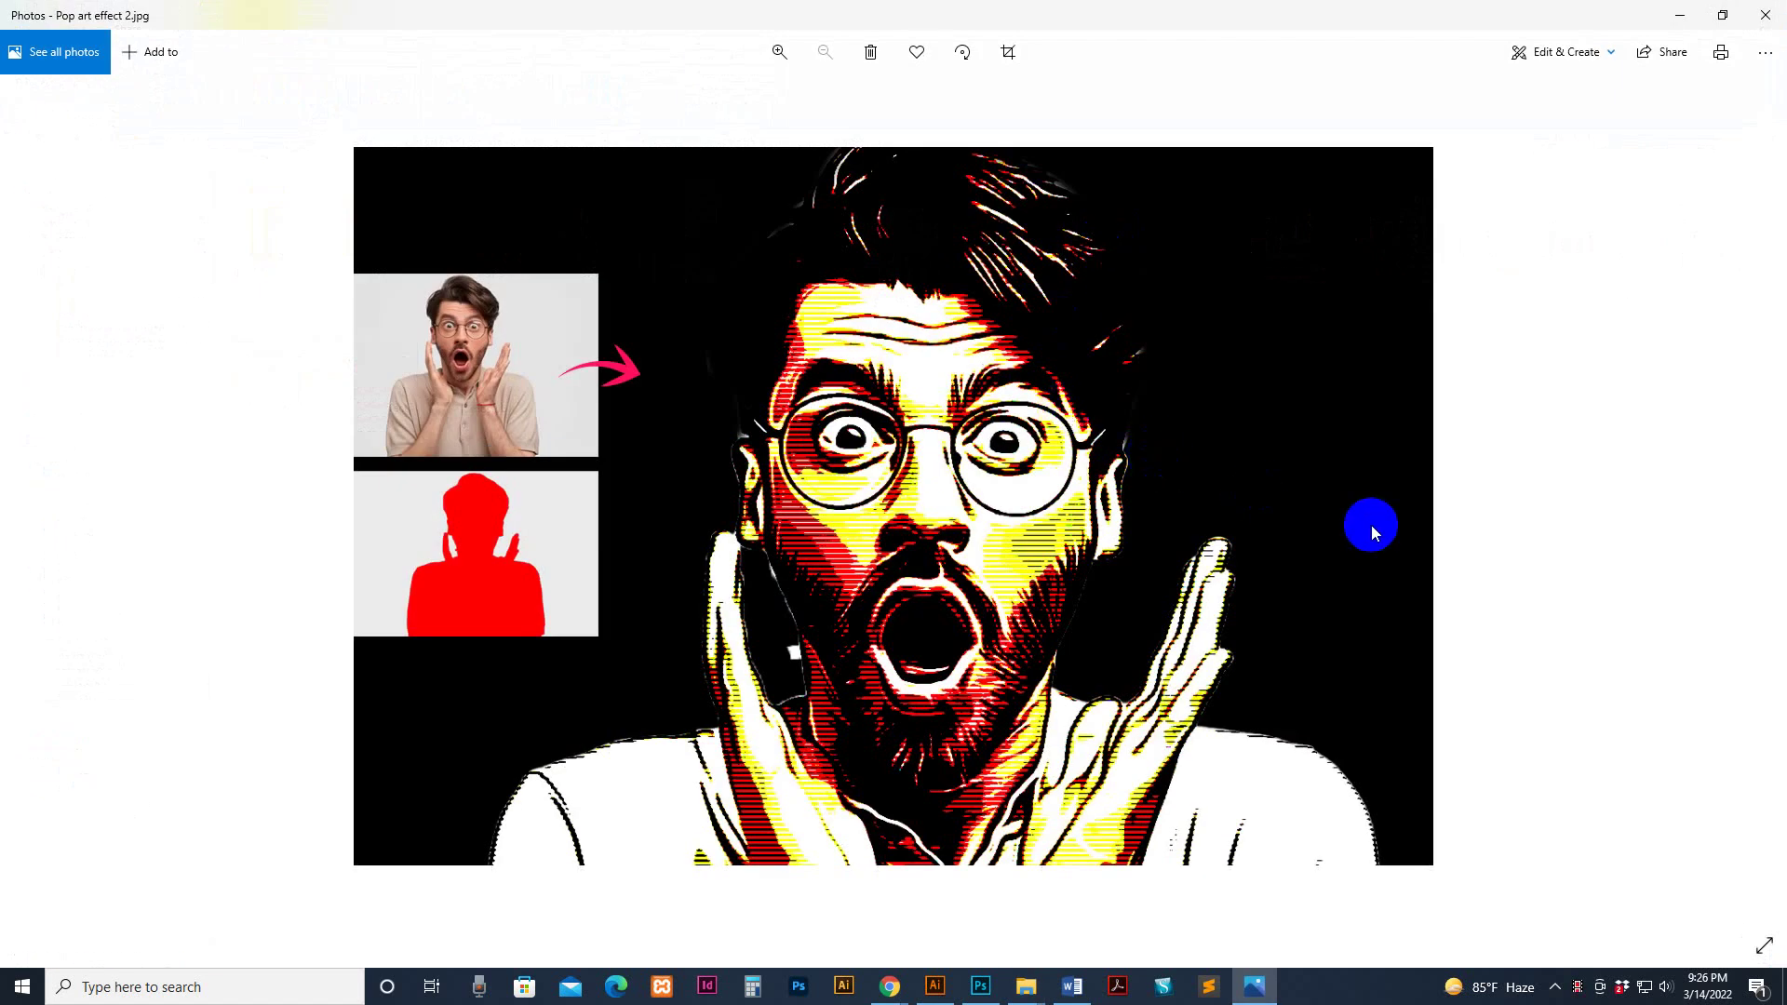
{"action": "key", "text": "Right"}
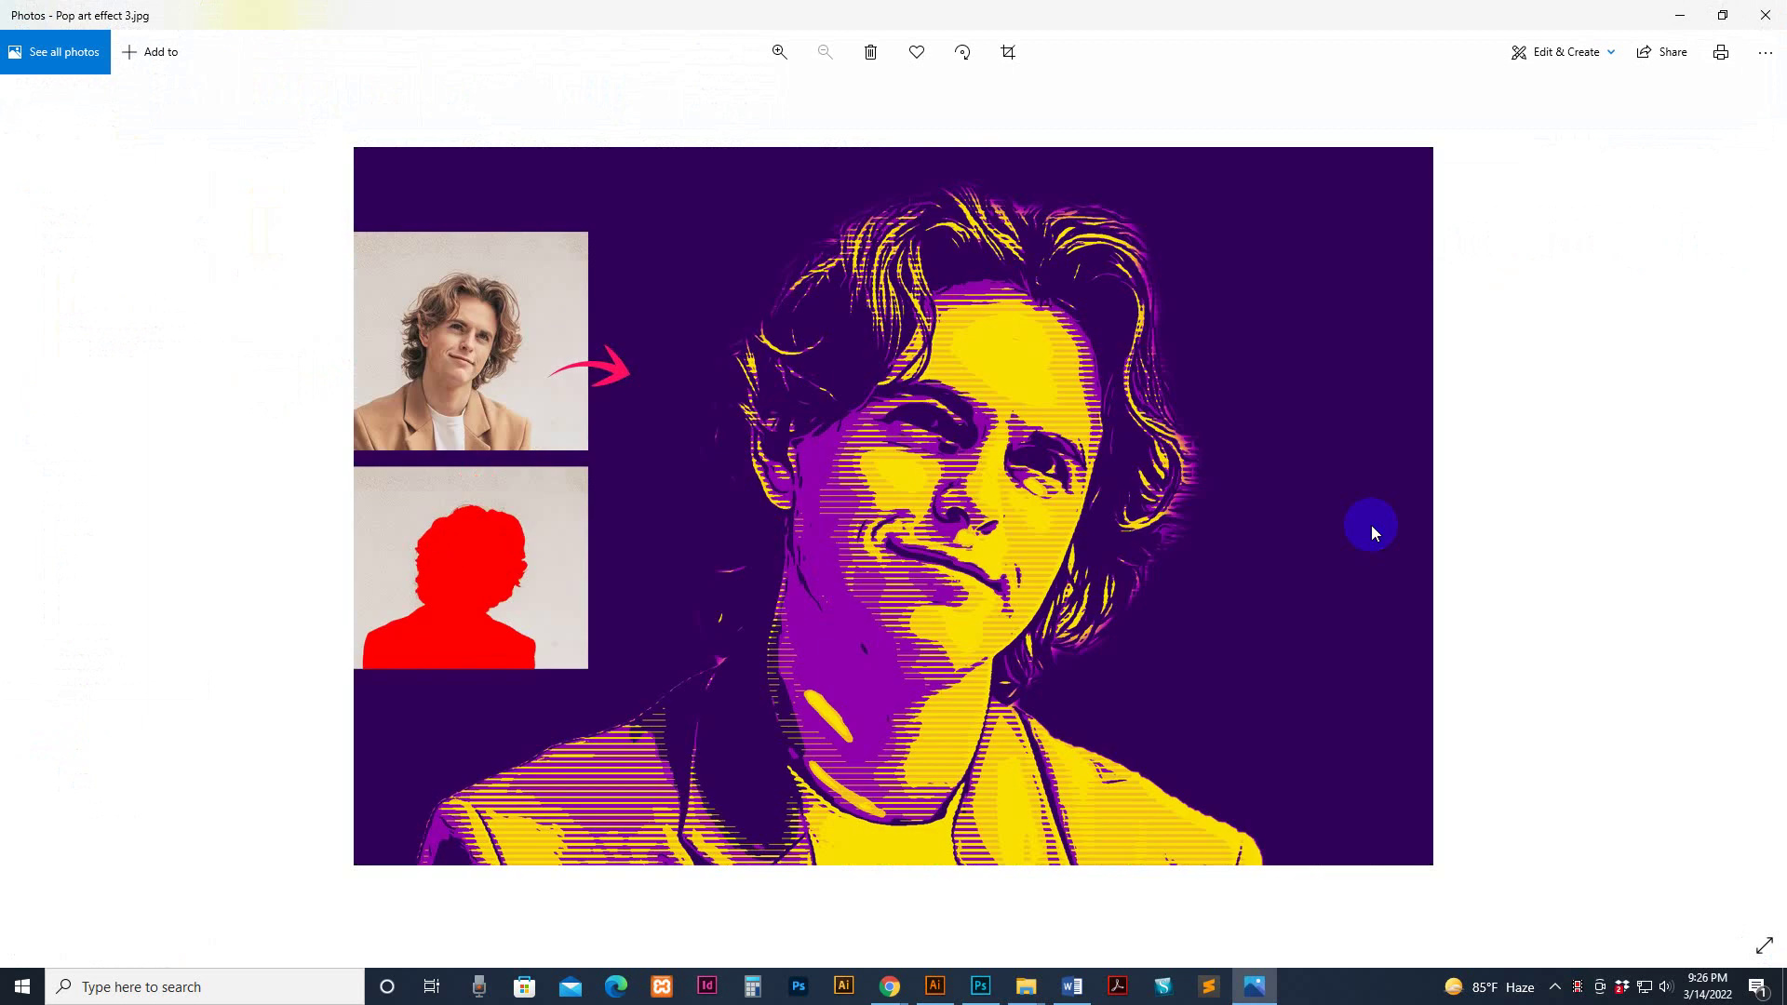
{"action": "key", "text": "Right"}
{"action": "key", "text": "Right"}
{"action": "key", "text": "Right"}
{"action": "key", "text": "Right"}
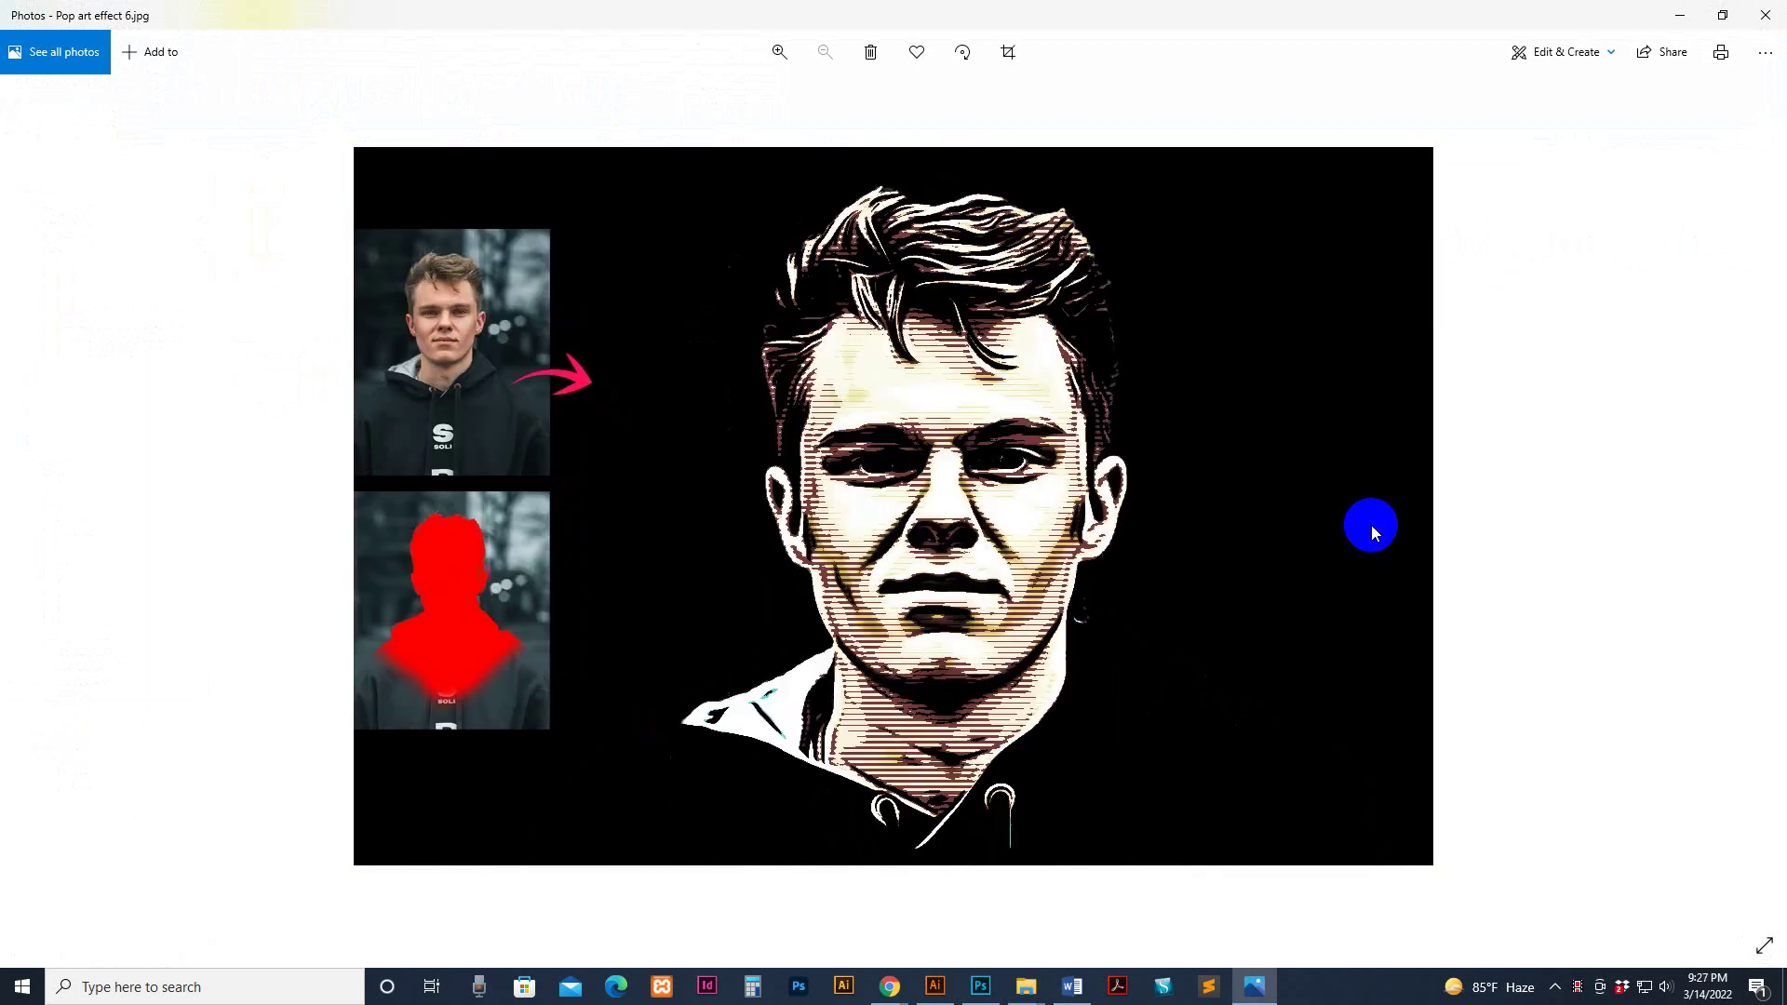
{"action": "key", "text": "Right"}
{"action": "key", "text": "Right"}
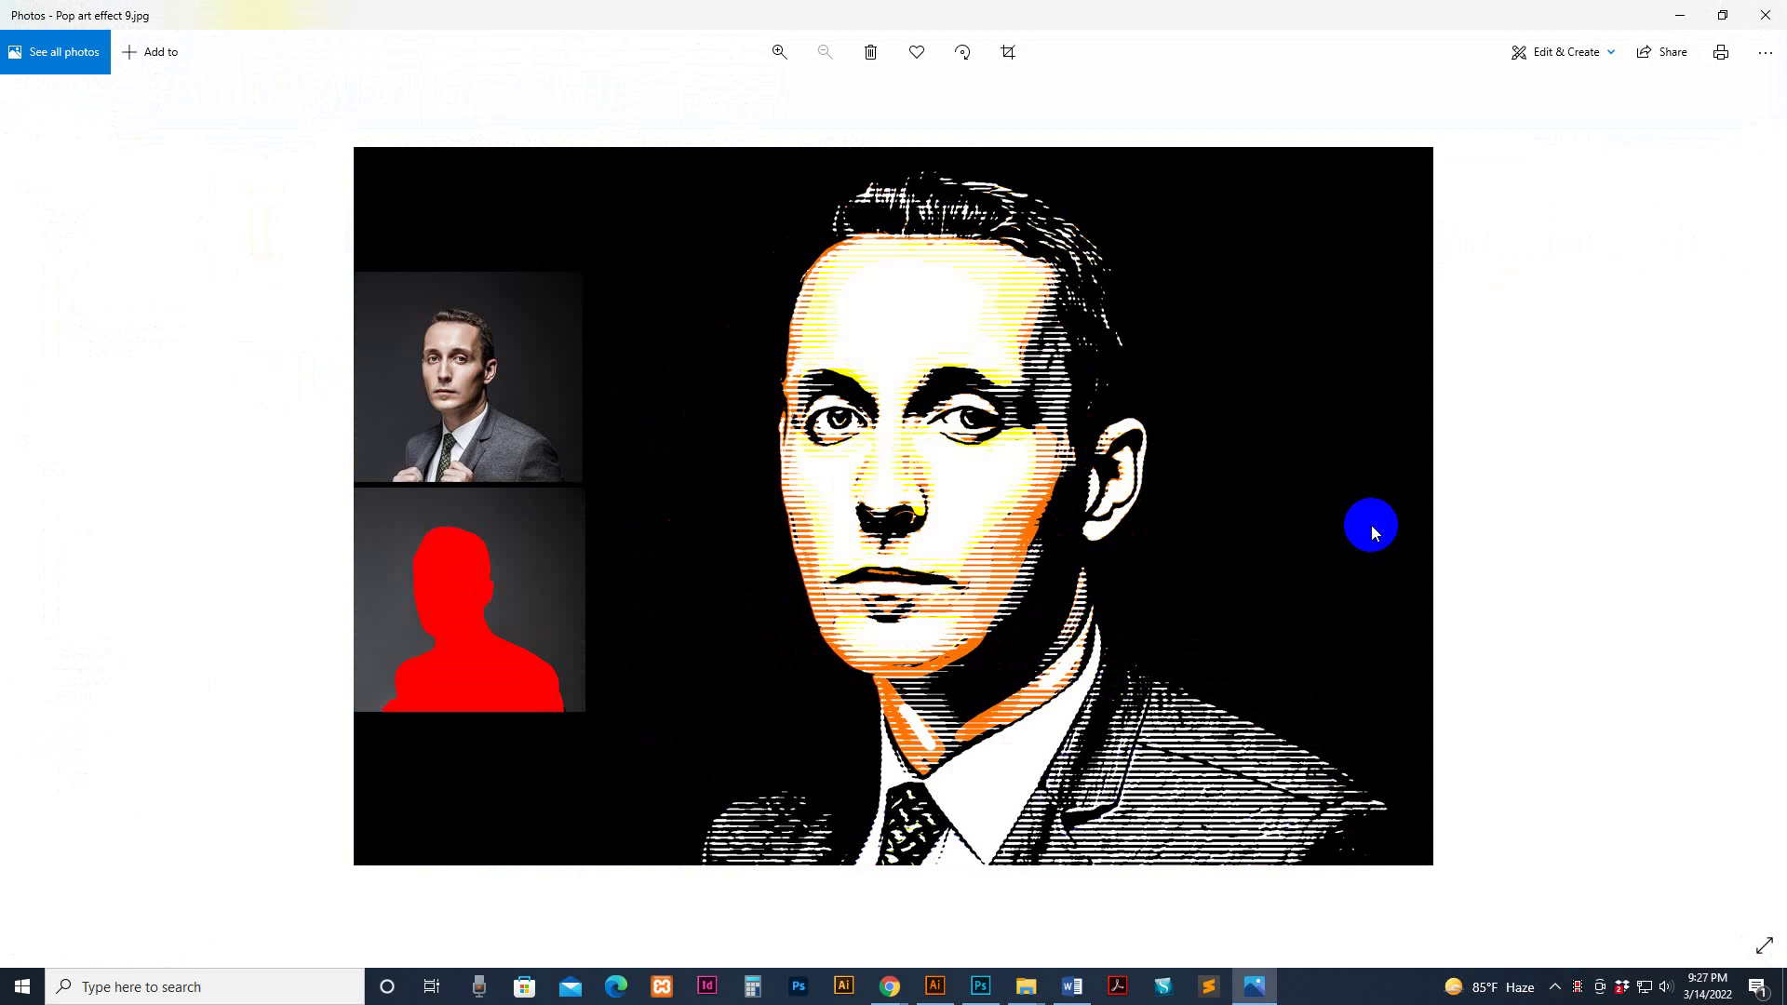
{"action": "key", "text": "Right"}
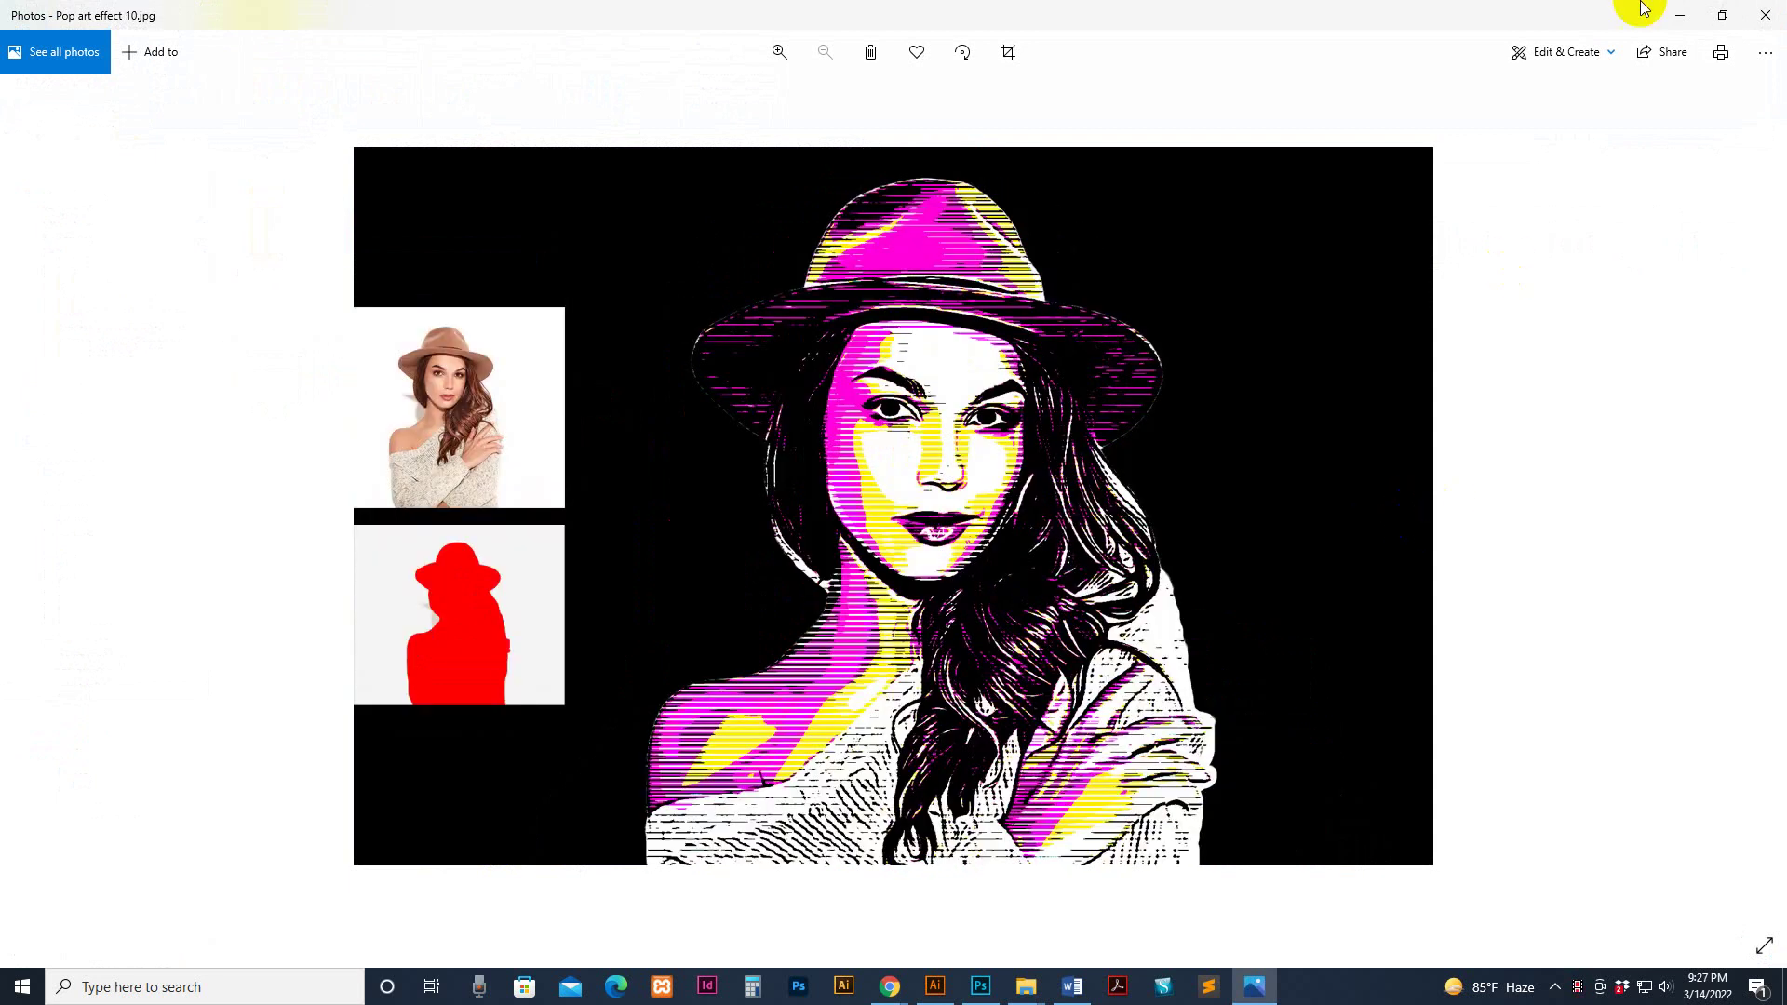
{"action": "left_click", "coordinate": [1766, 15]}
Open the Main file Pop Art Effect folder and look over its help and CS5.5/CS6 action files
{"action": "left_click", "coordinate": [985, 539]}
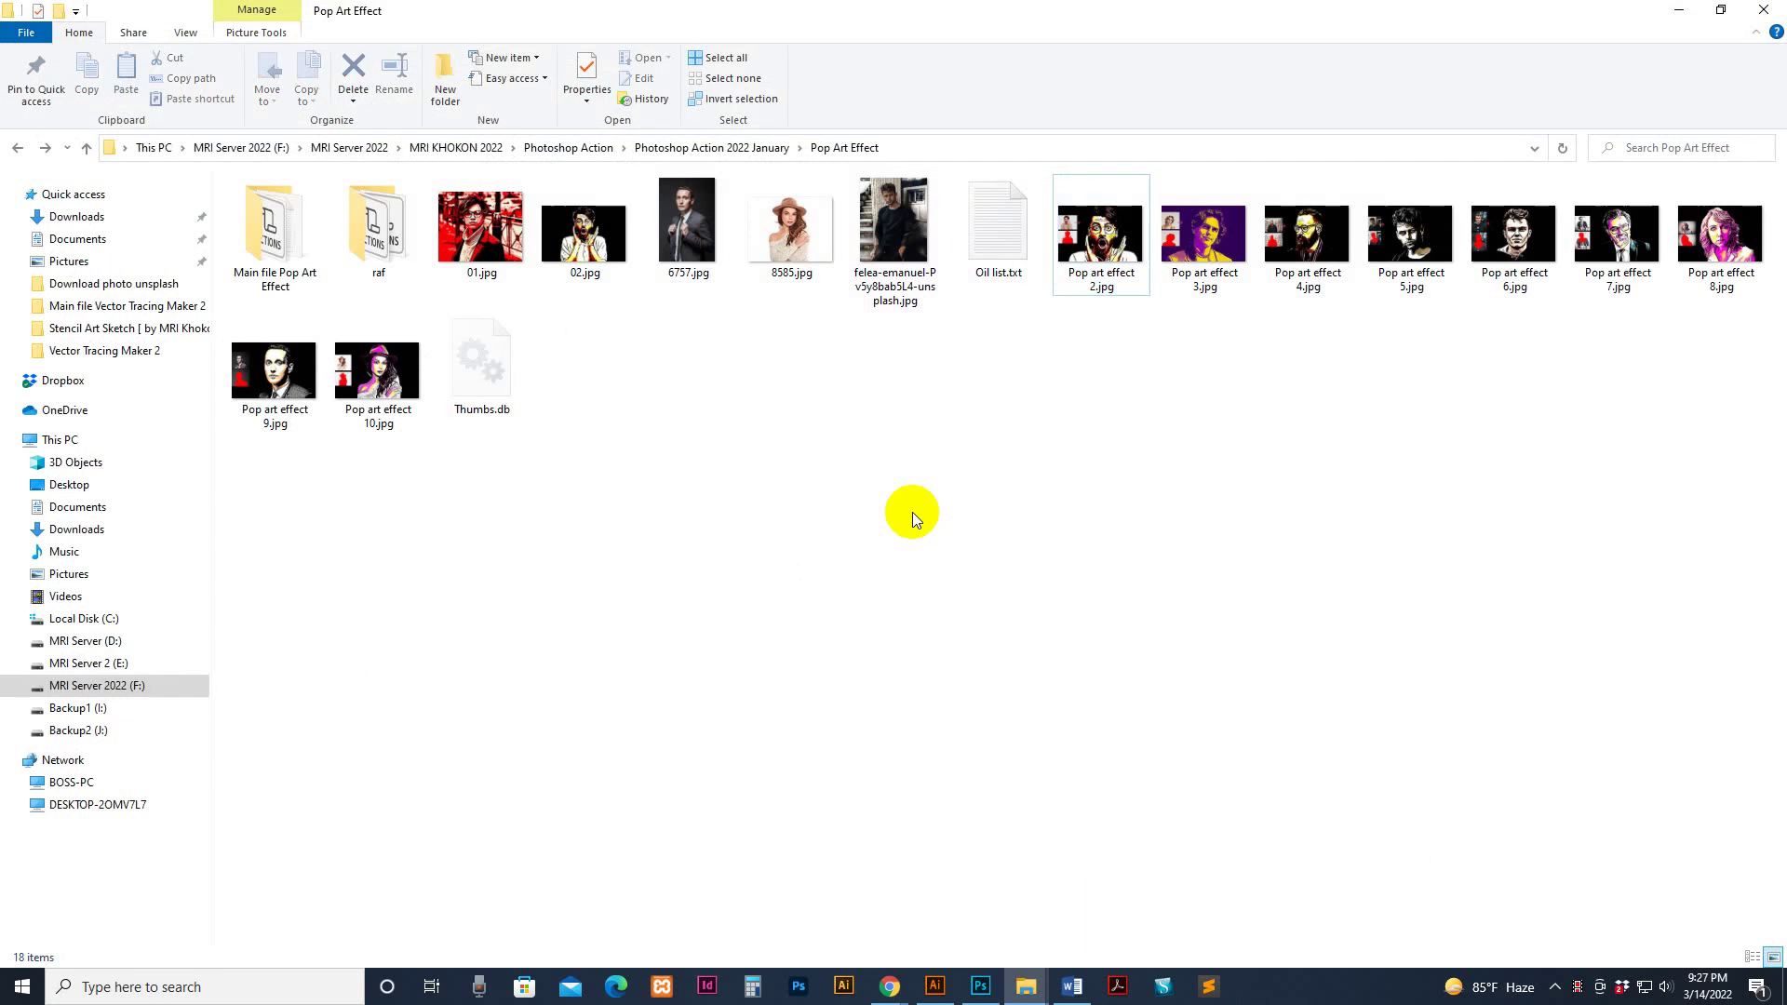
{"action": "left_click", "coordinate": [298, 258]}
{"action": "double_click", "coordinate": [298, 258]}
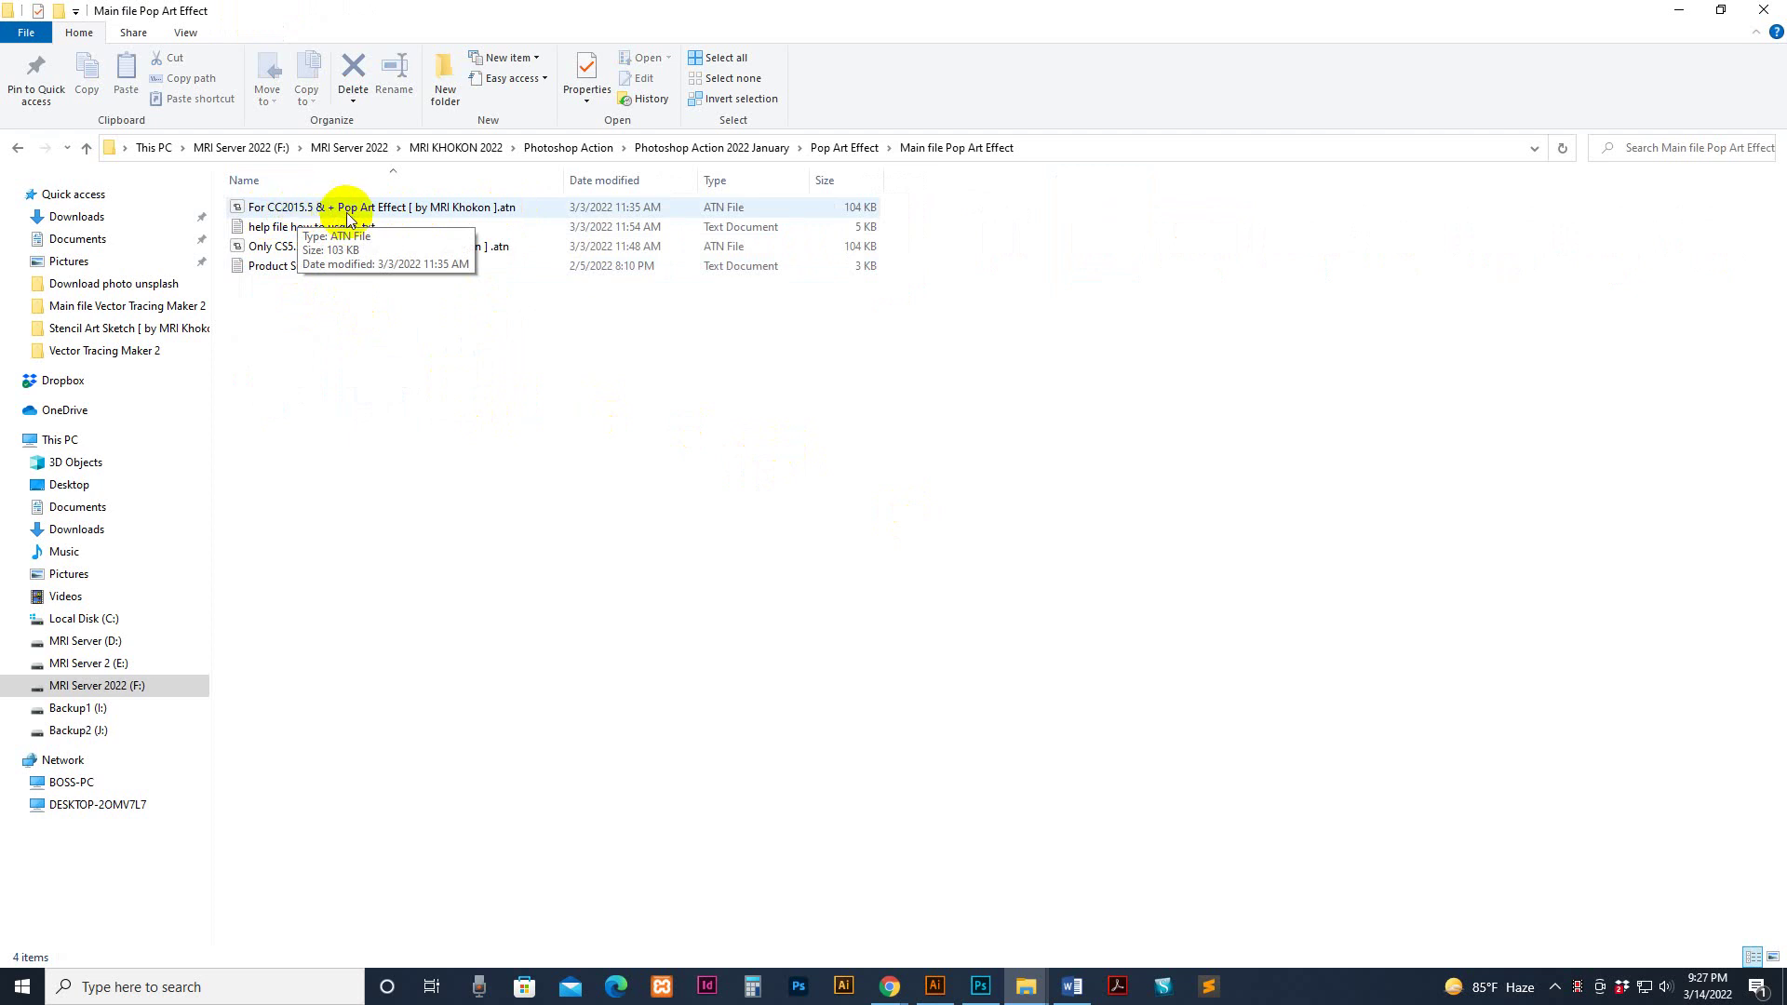
{"action": "left_click", "coordinate": [300, 232]}
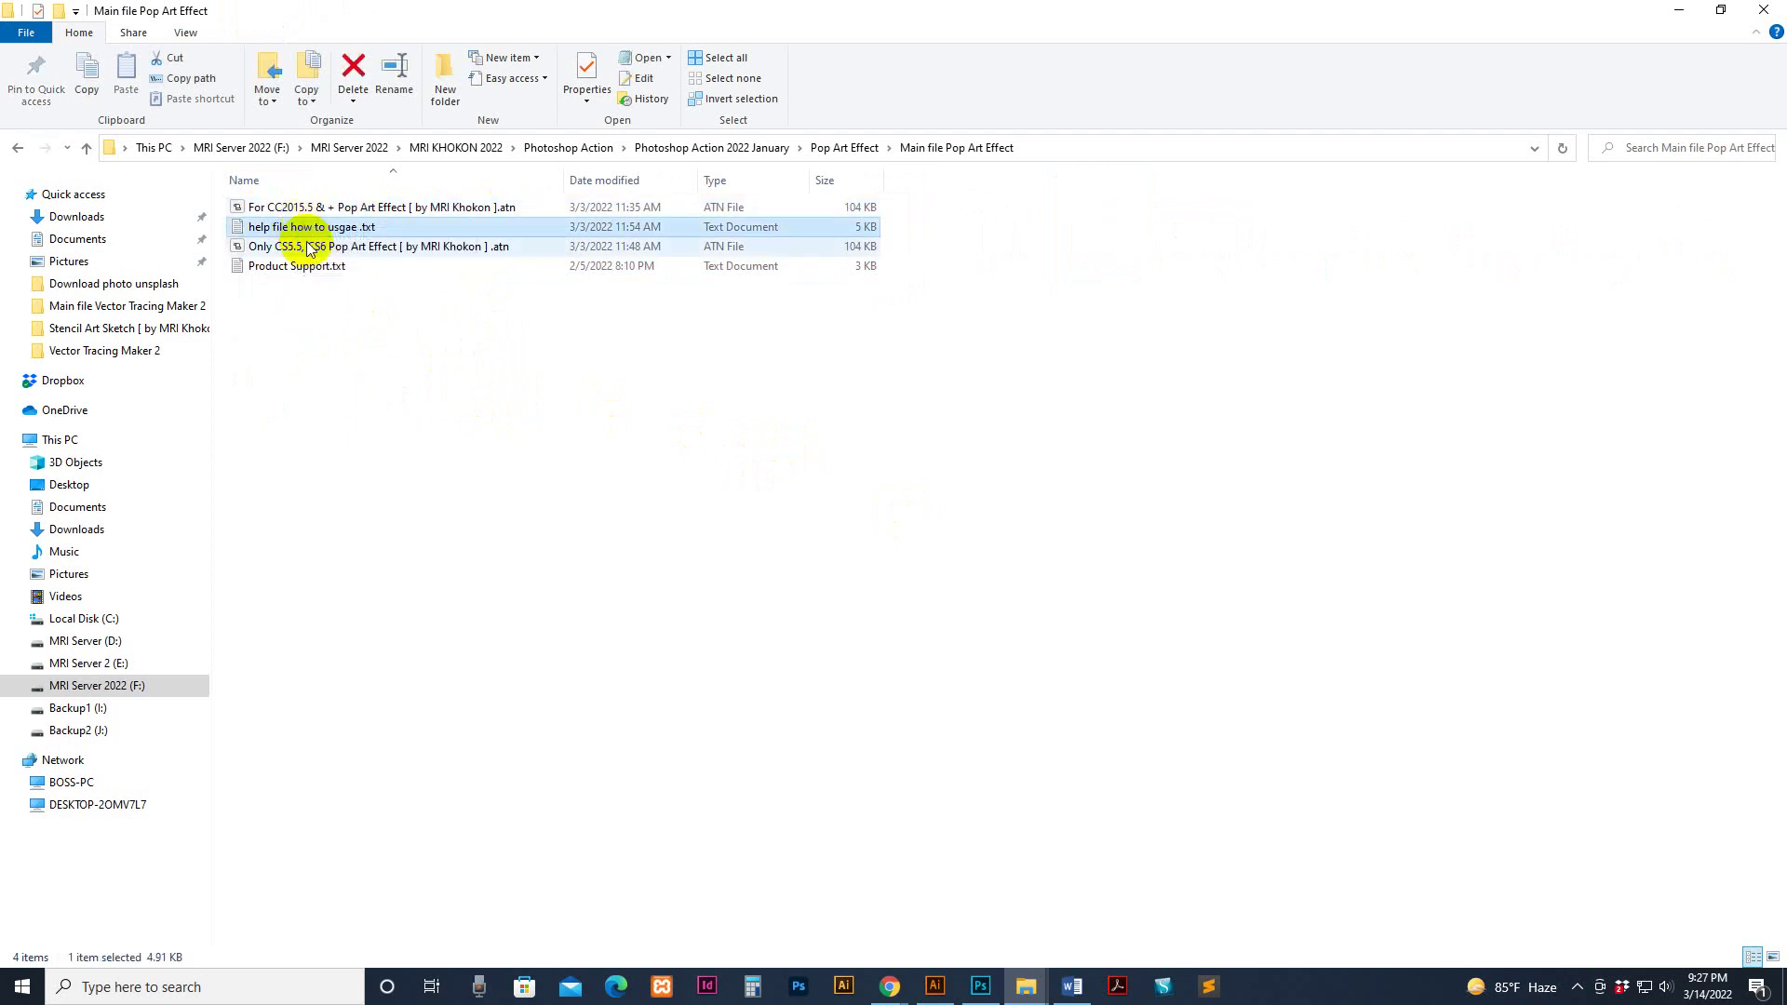
{"action": "left_click", "coordinate": [299, 245]}
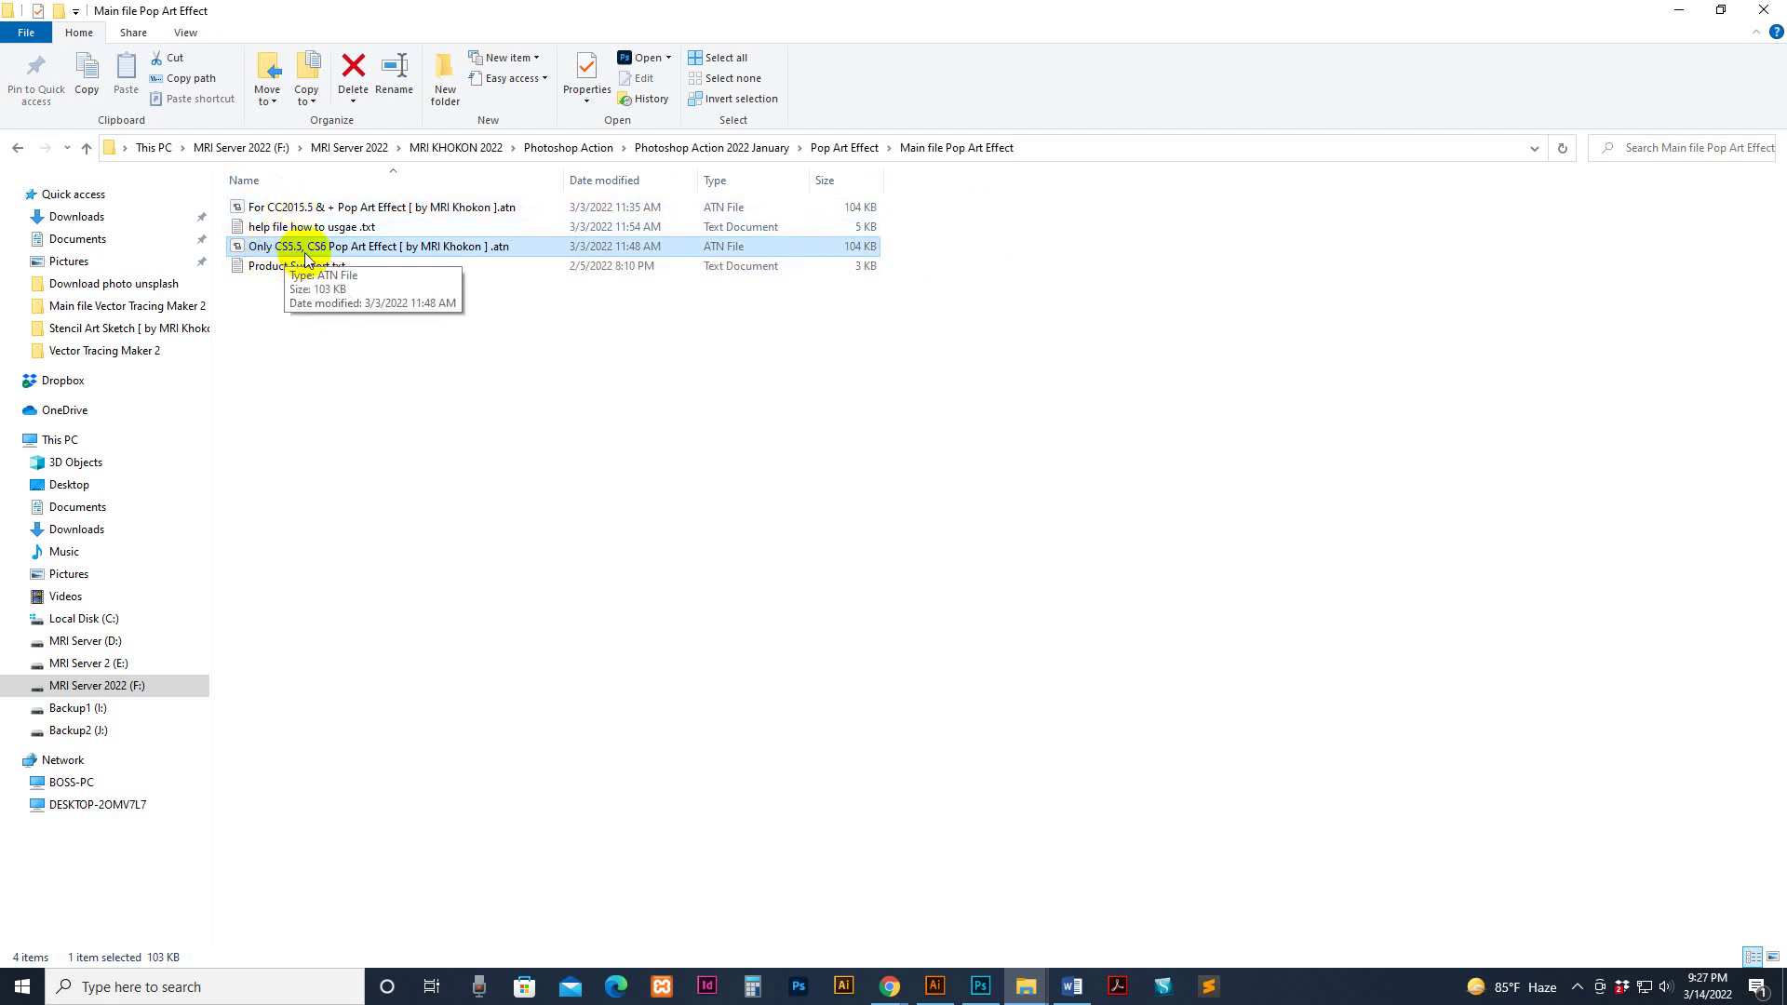
Read Product Support.txt in Notepad, close it, and check the For CC2015.5 & + Pop Art Effect file
{"action": "double_click", "coordinate": [270, 267]}
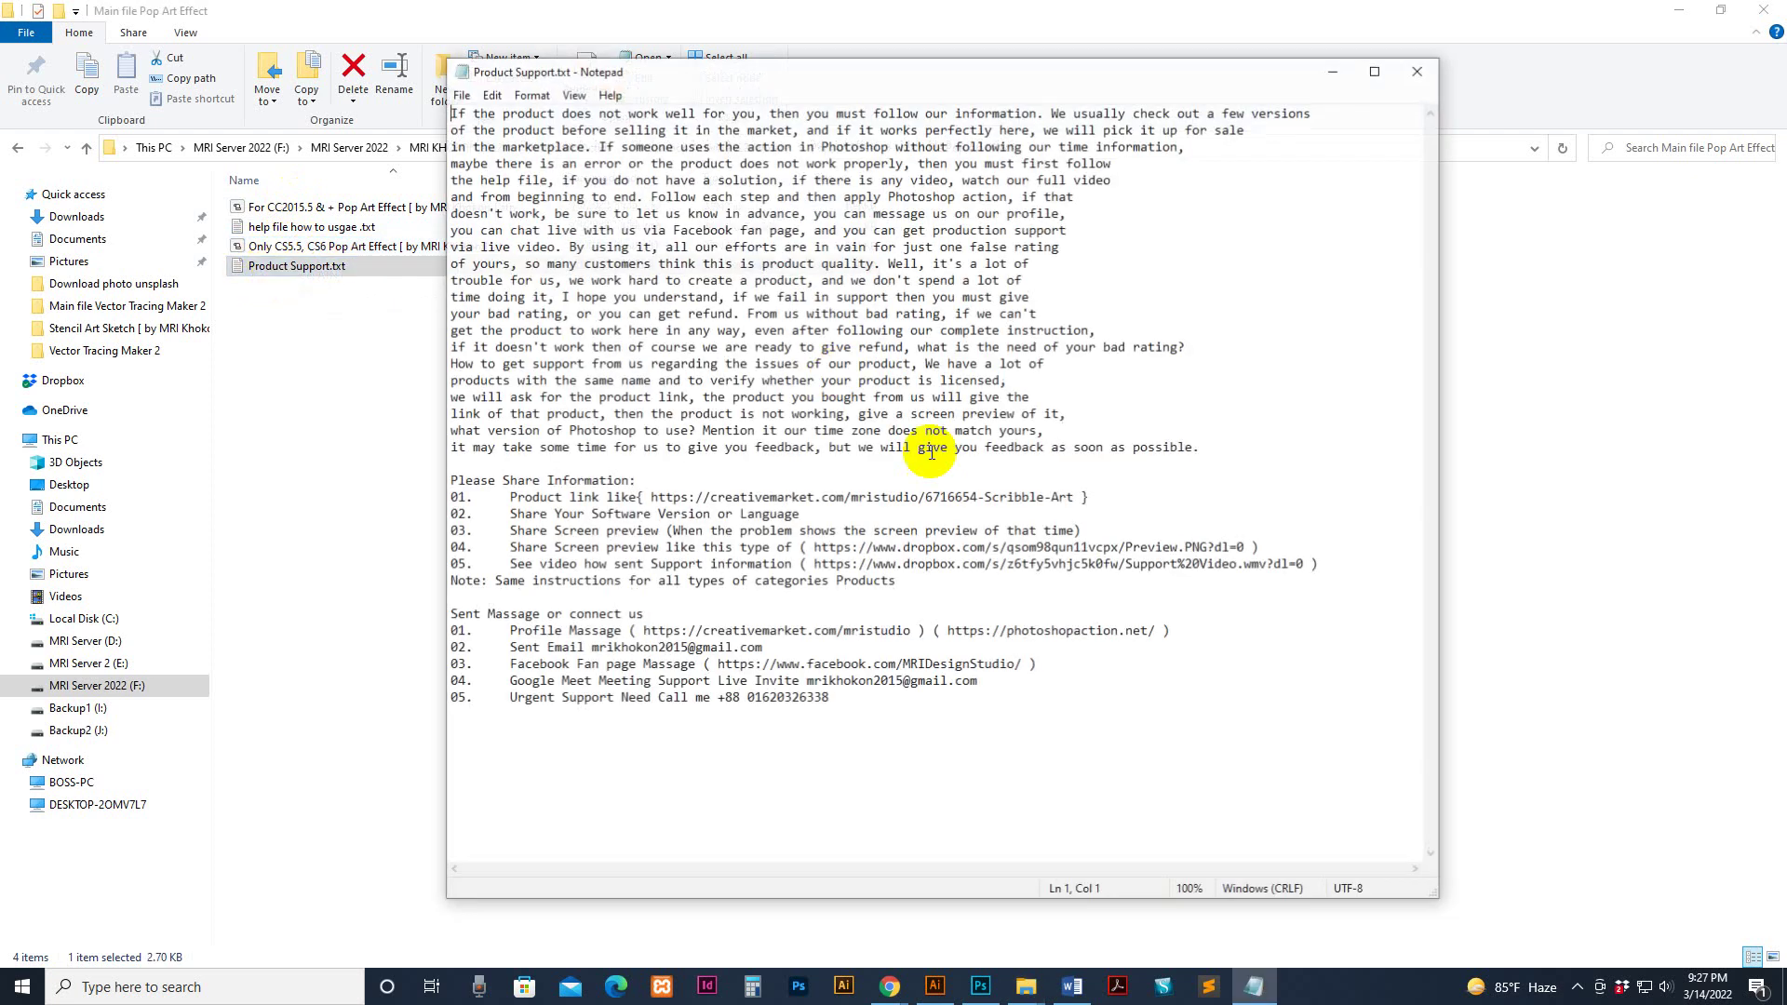
{"action": "left_click", "coordinate": [908, 500]}
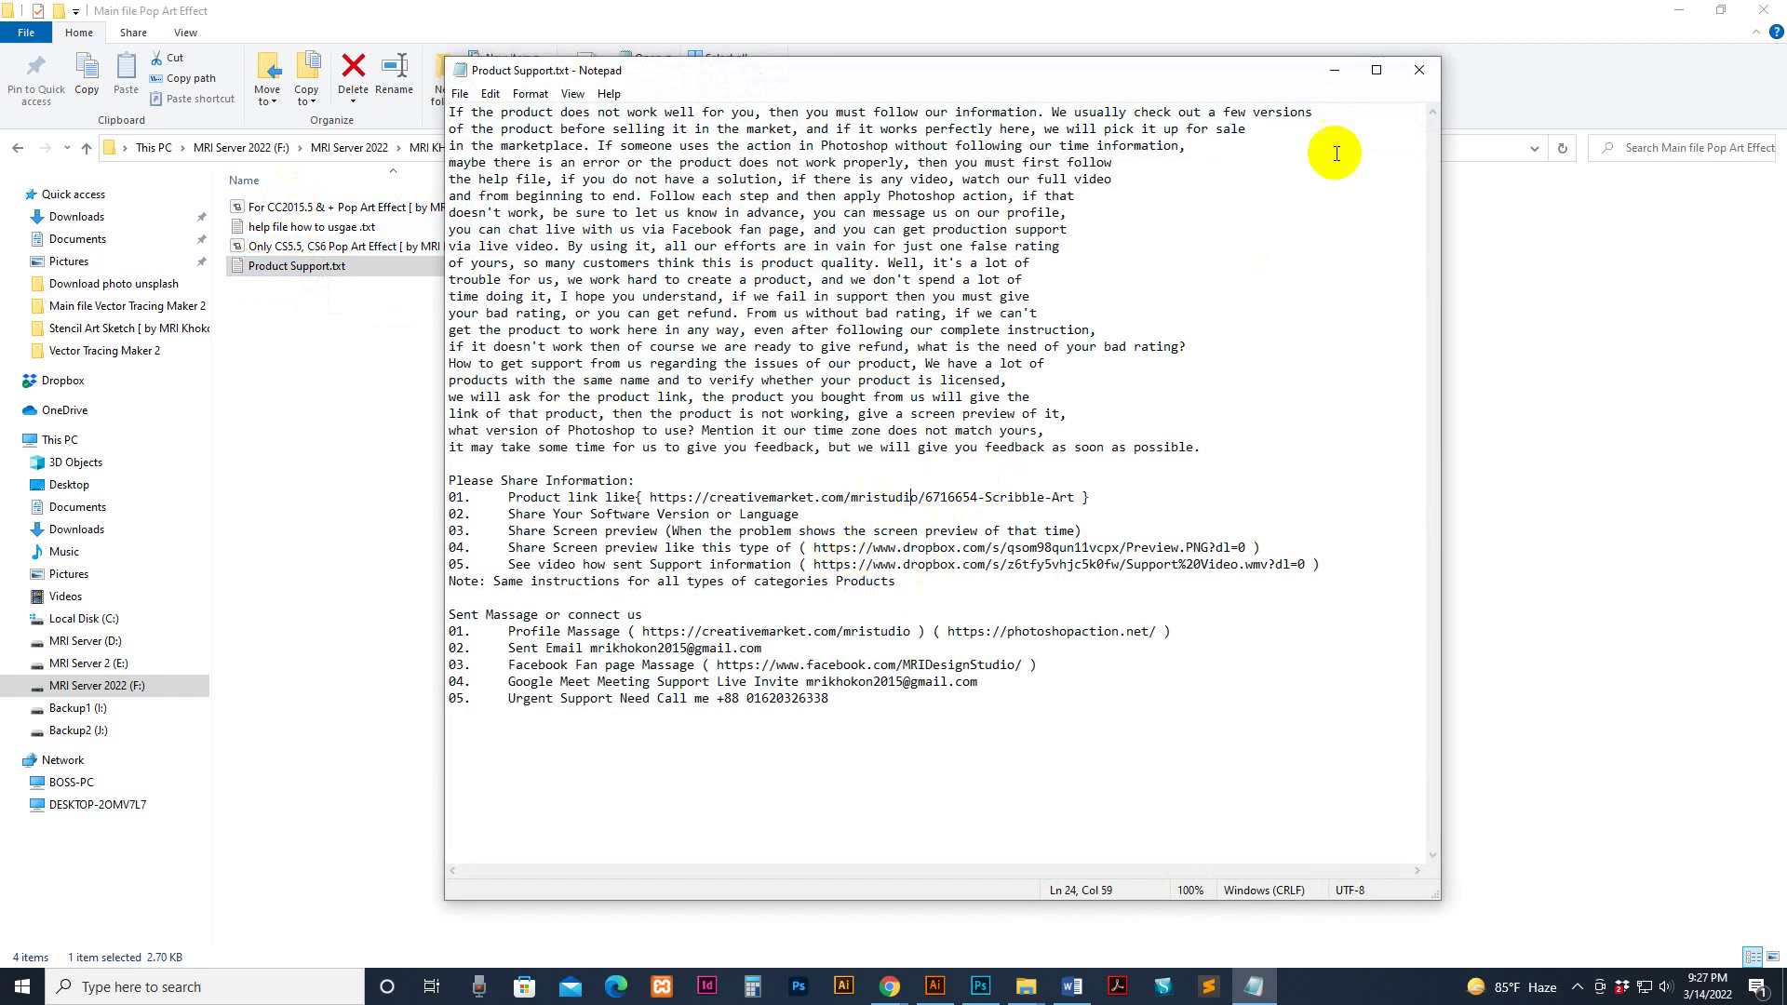
{"action": "left_click", "coordinate": [1419, 73]}
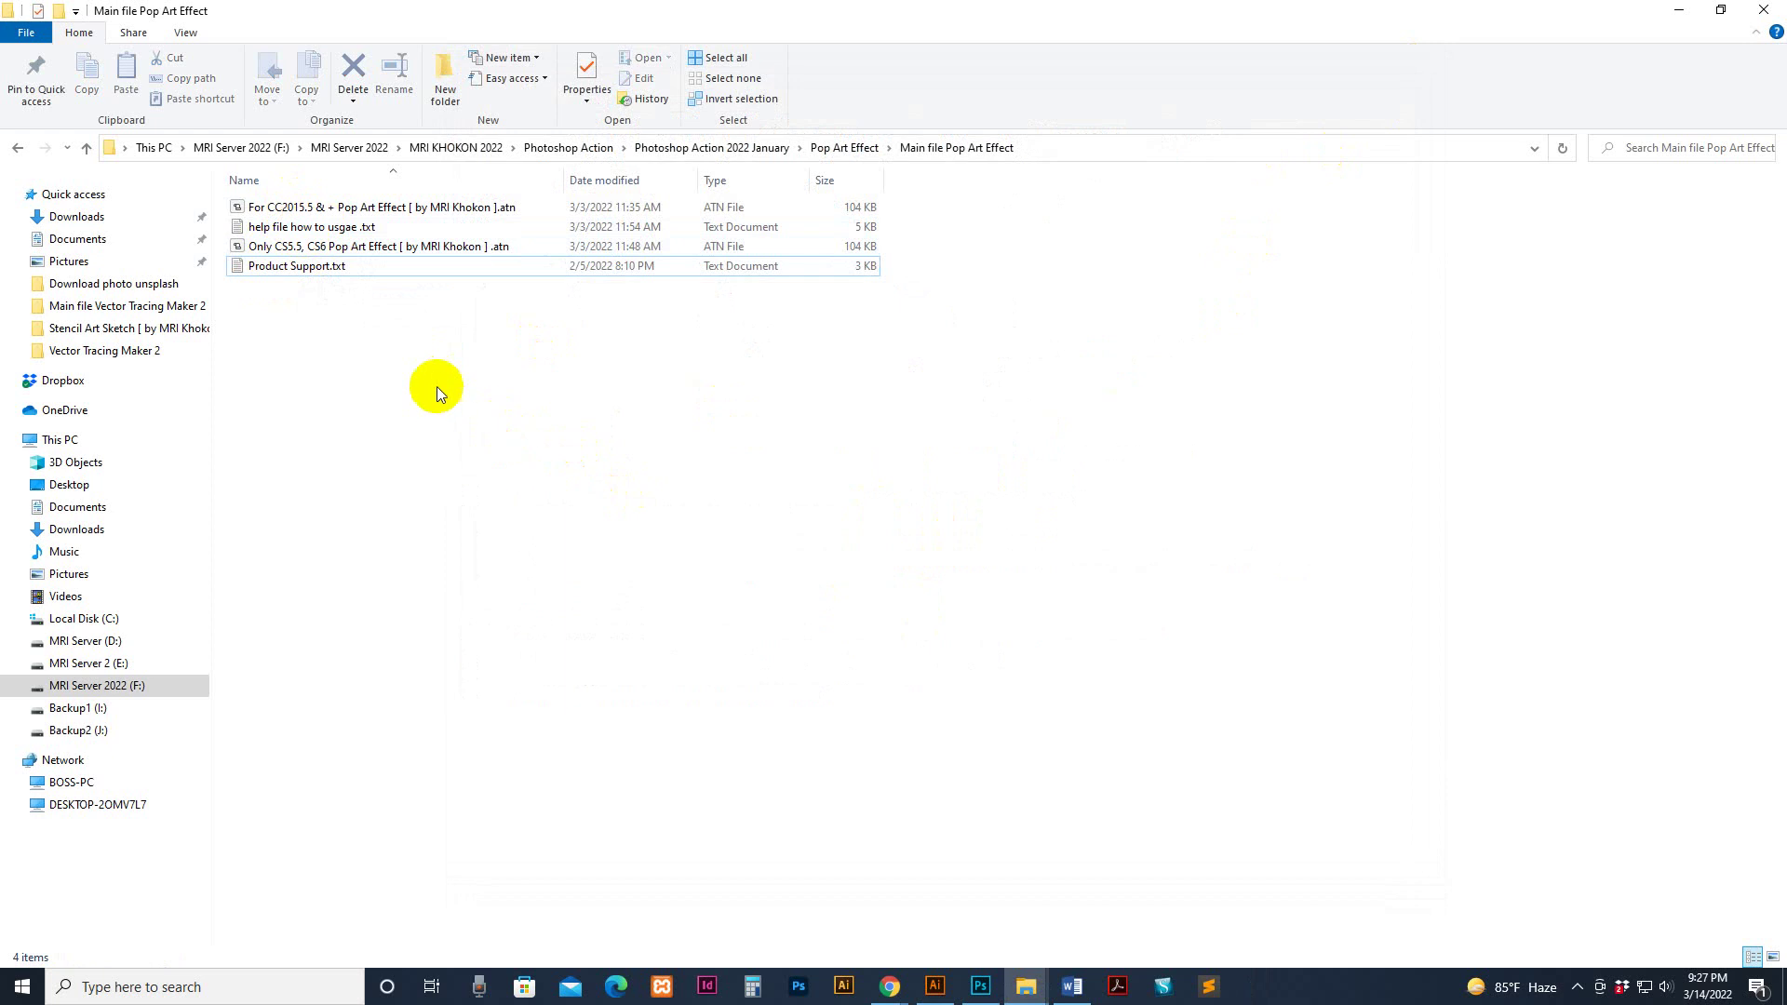
{"action": "left_click", "coordinate": [411, 207]}
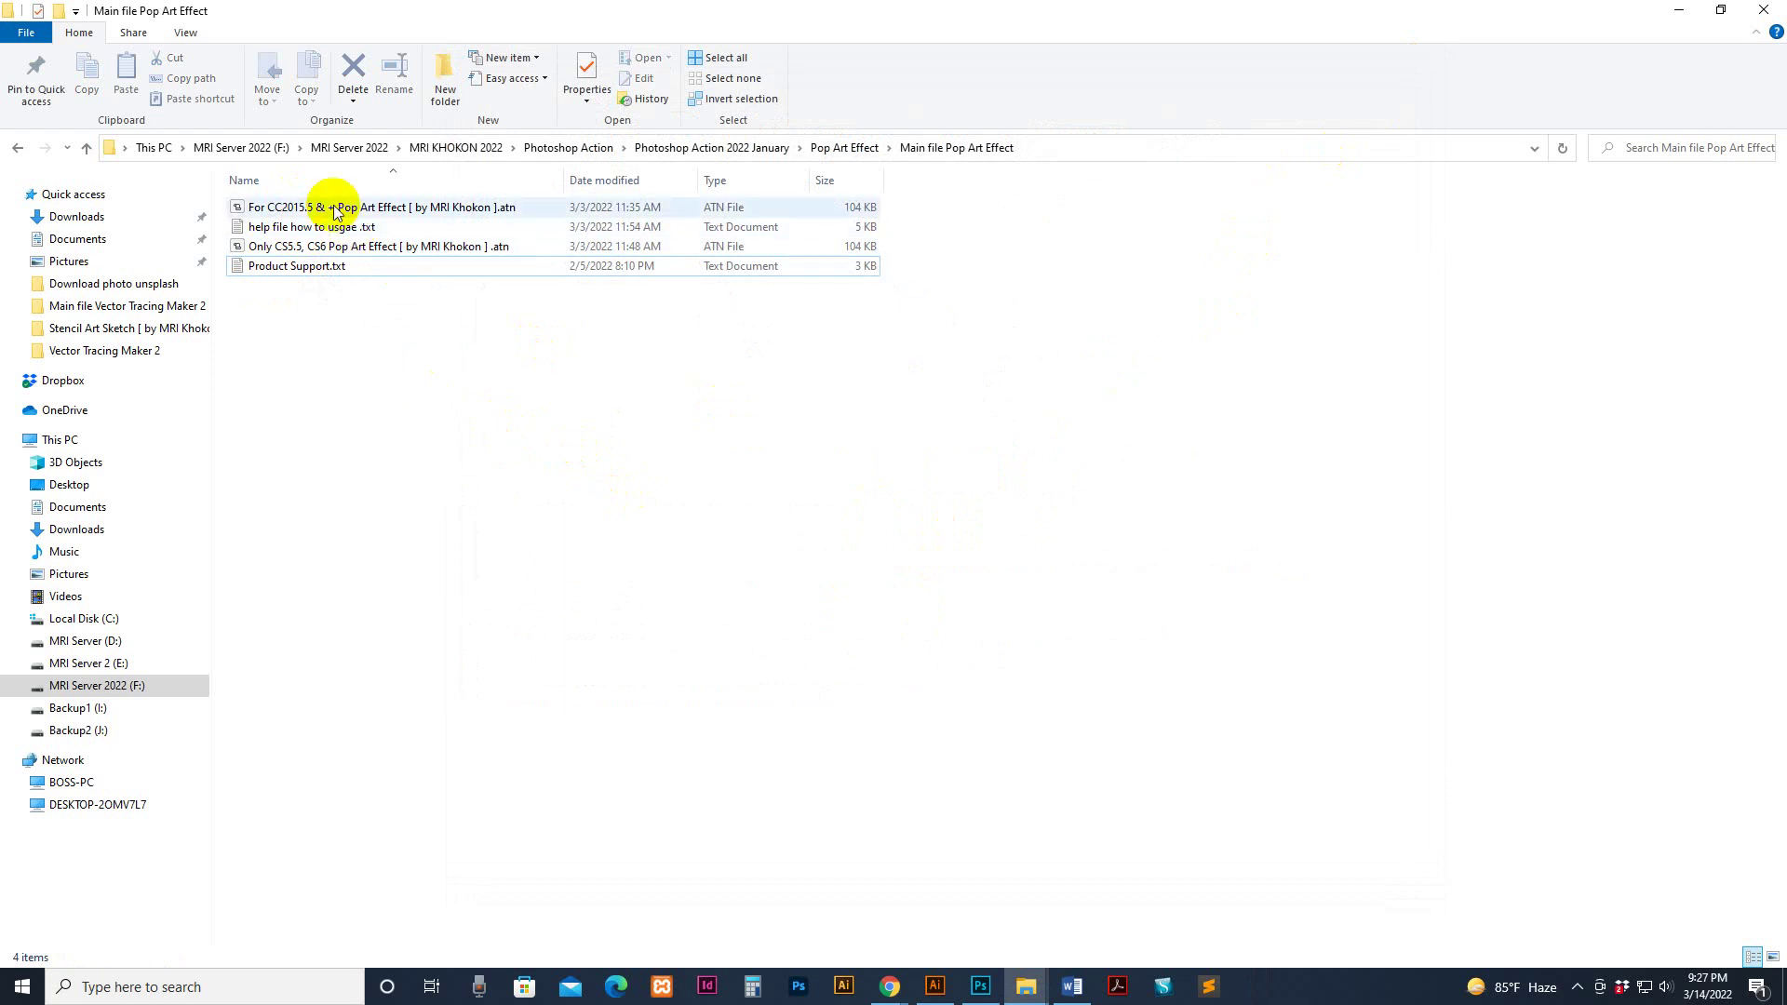
{"action": "left_click", "coordinate": [866, 723]}
Re-show and reposition the Actions panel, close the Properties panel, and open the Actions panel menu
{"action": "left_click", "coordinate": [985, 987]}
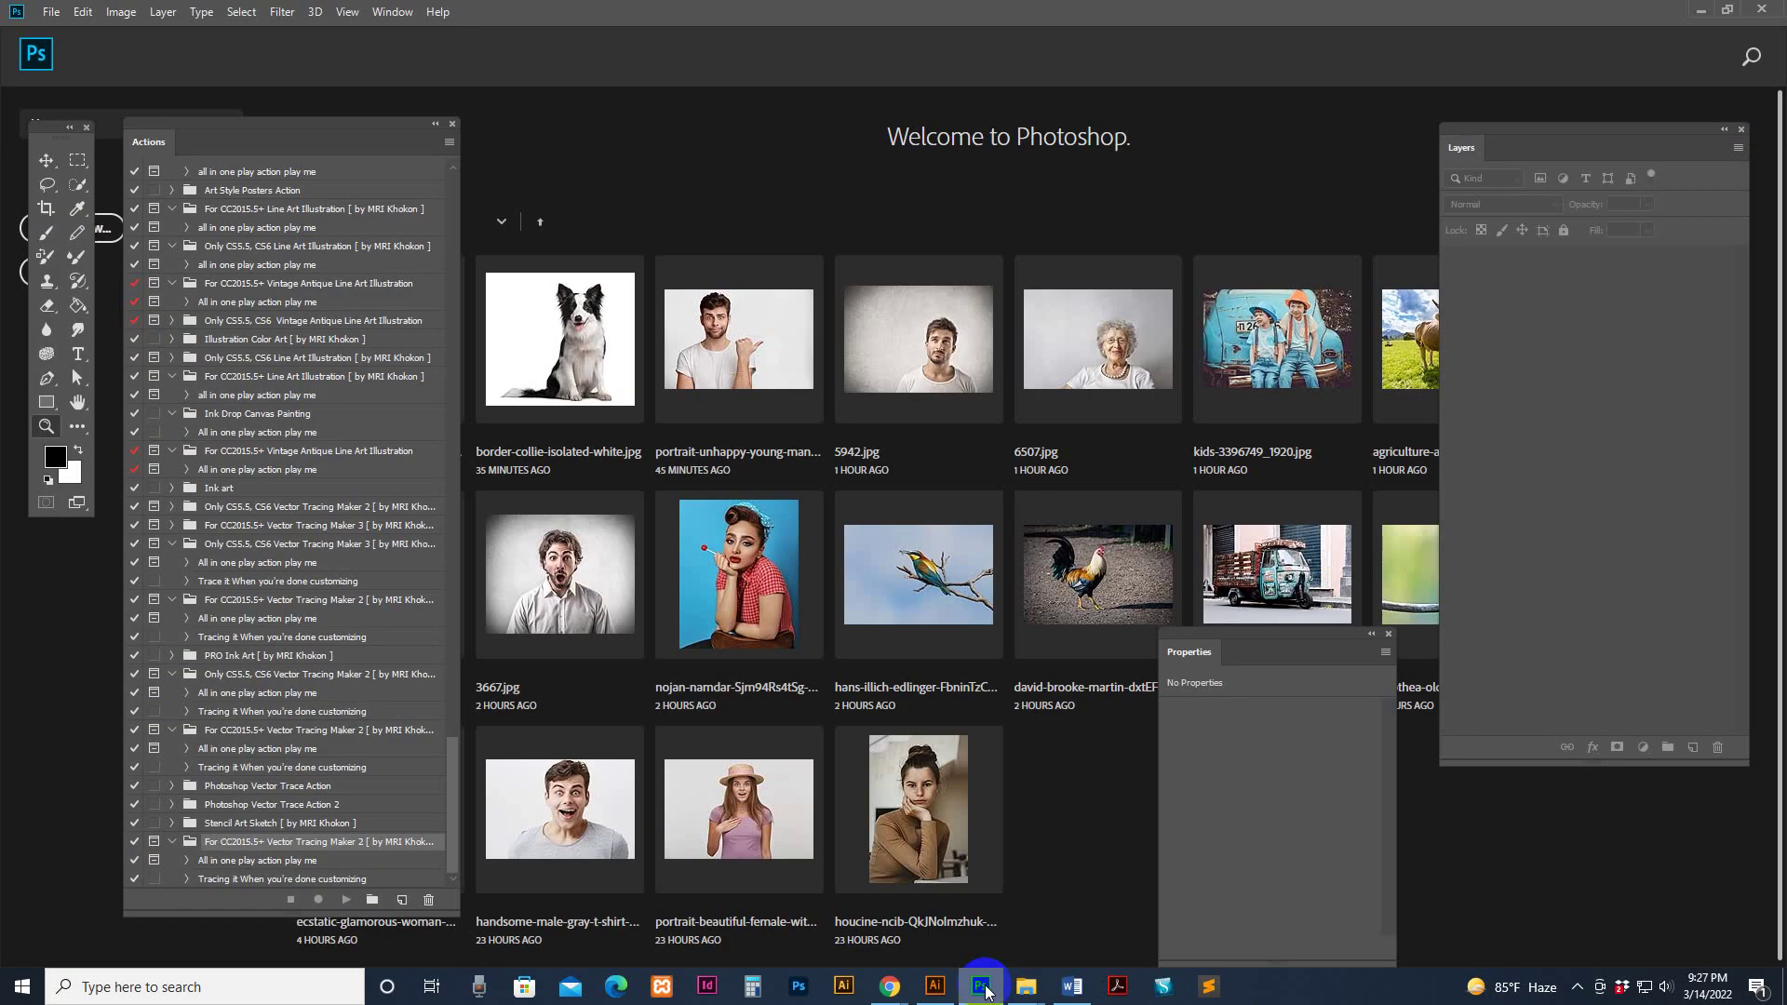
{"action": "left_click", "coordinate": [392, 11]}
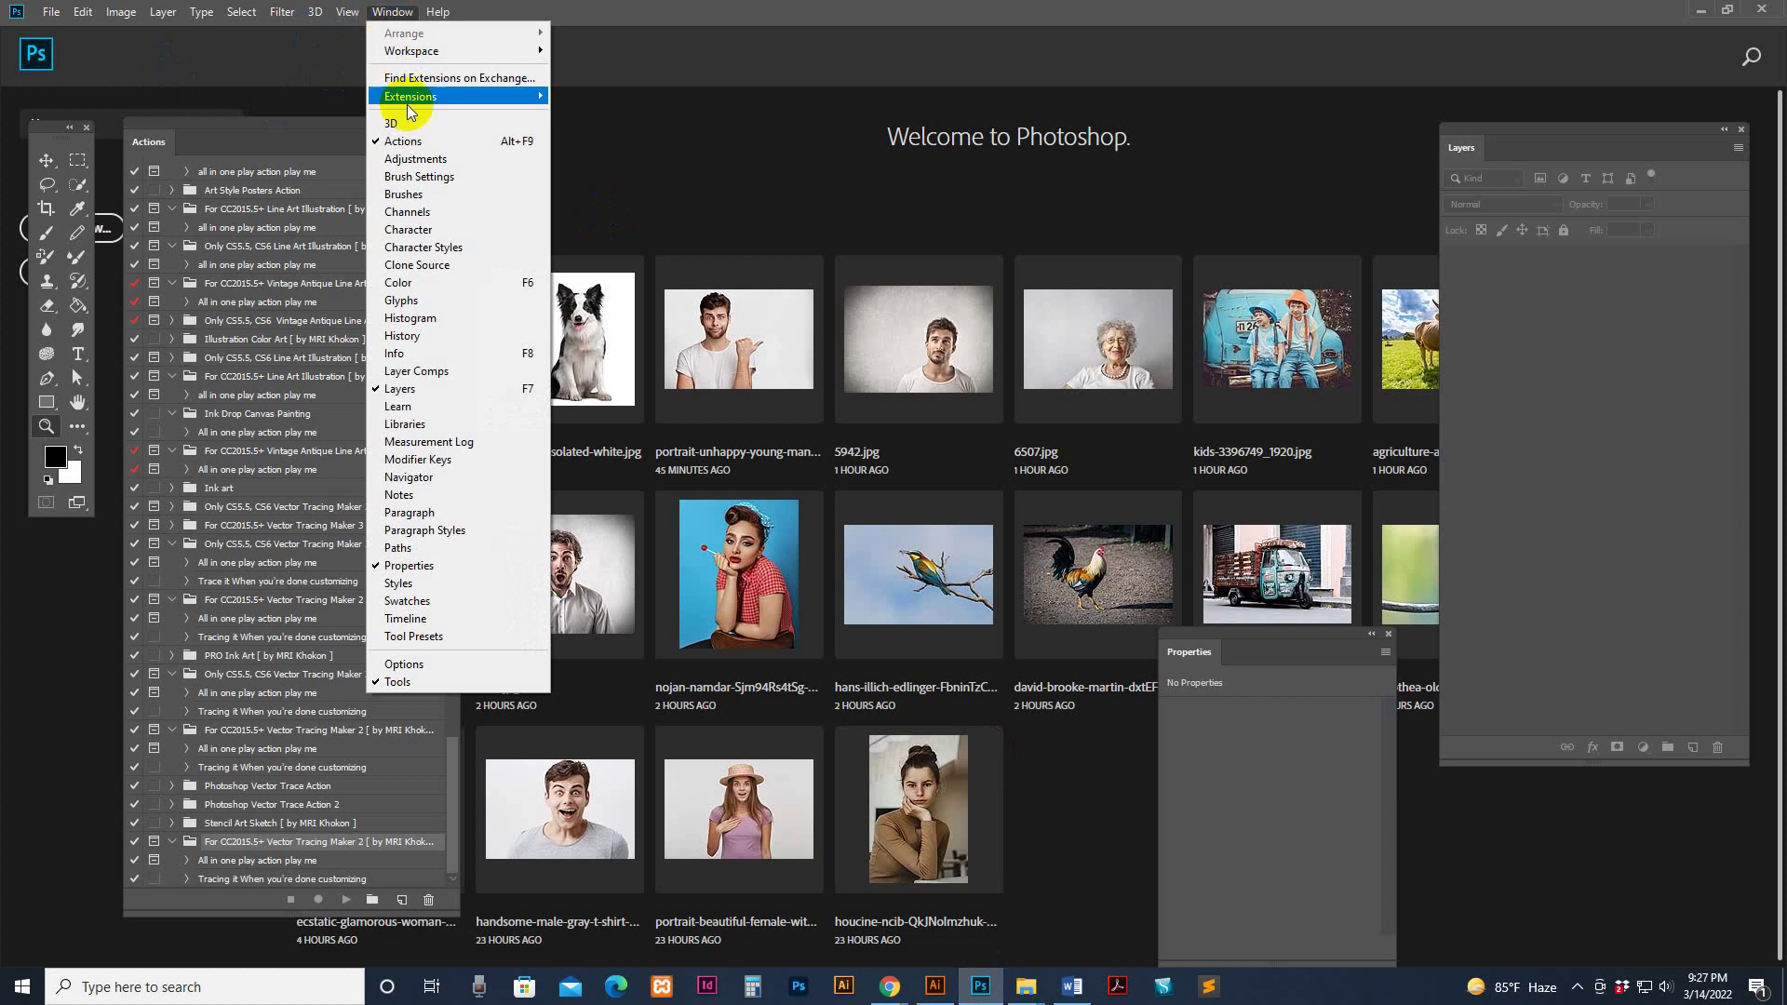
{"action": "left_click", "coordinate": [402, 141]}
{"action": "left_click", "coordinate": [392, 11]}
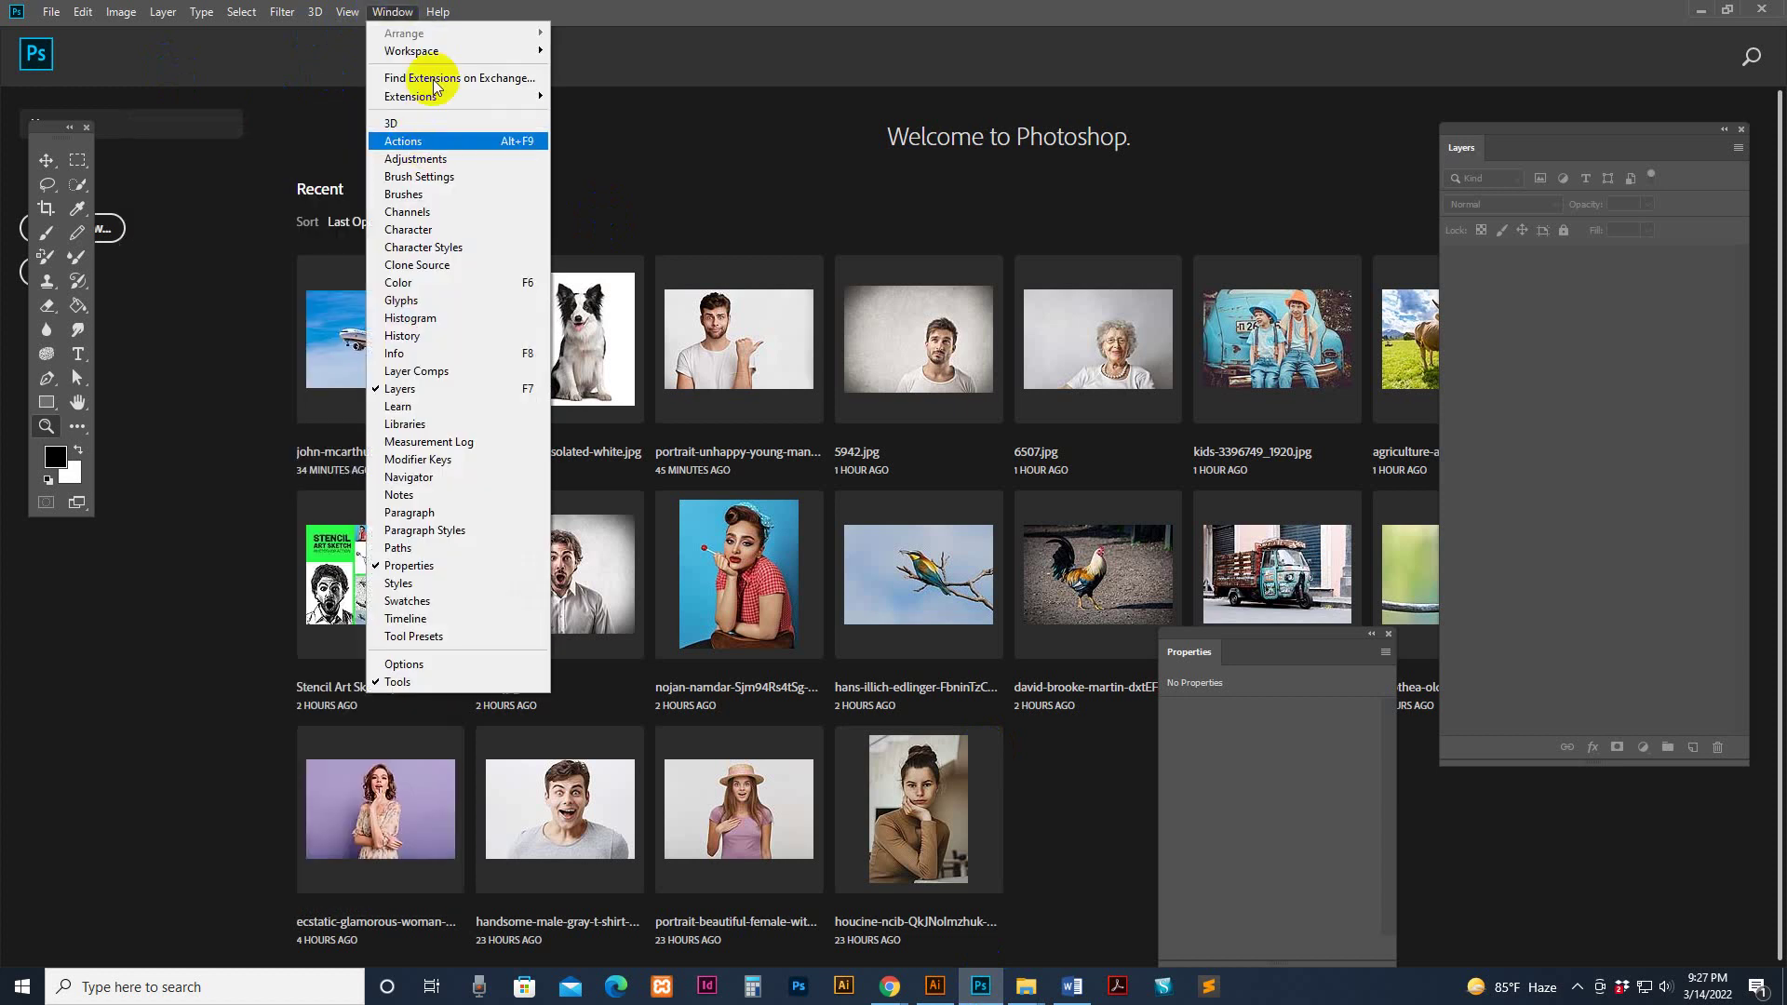
{"action": "left_click", "coordinate": [402, 140]}
{"action": "left_click_drag", "start_coordinate": [347, 152], "coordinate": [157, 142]}
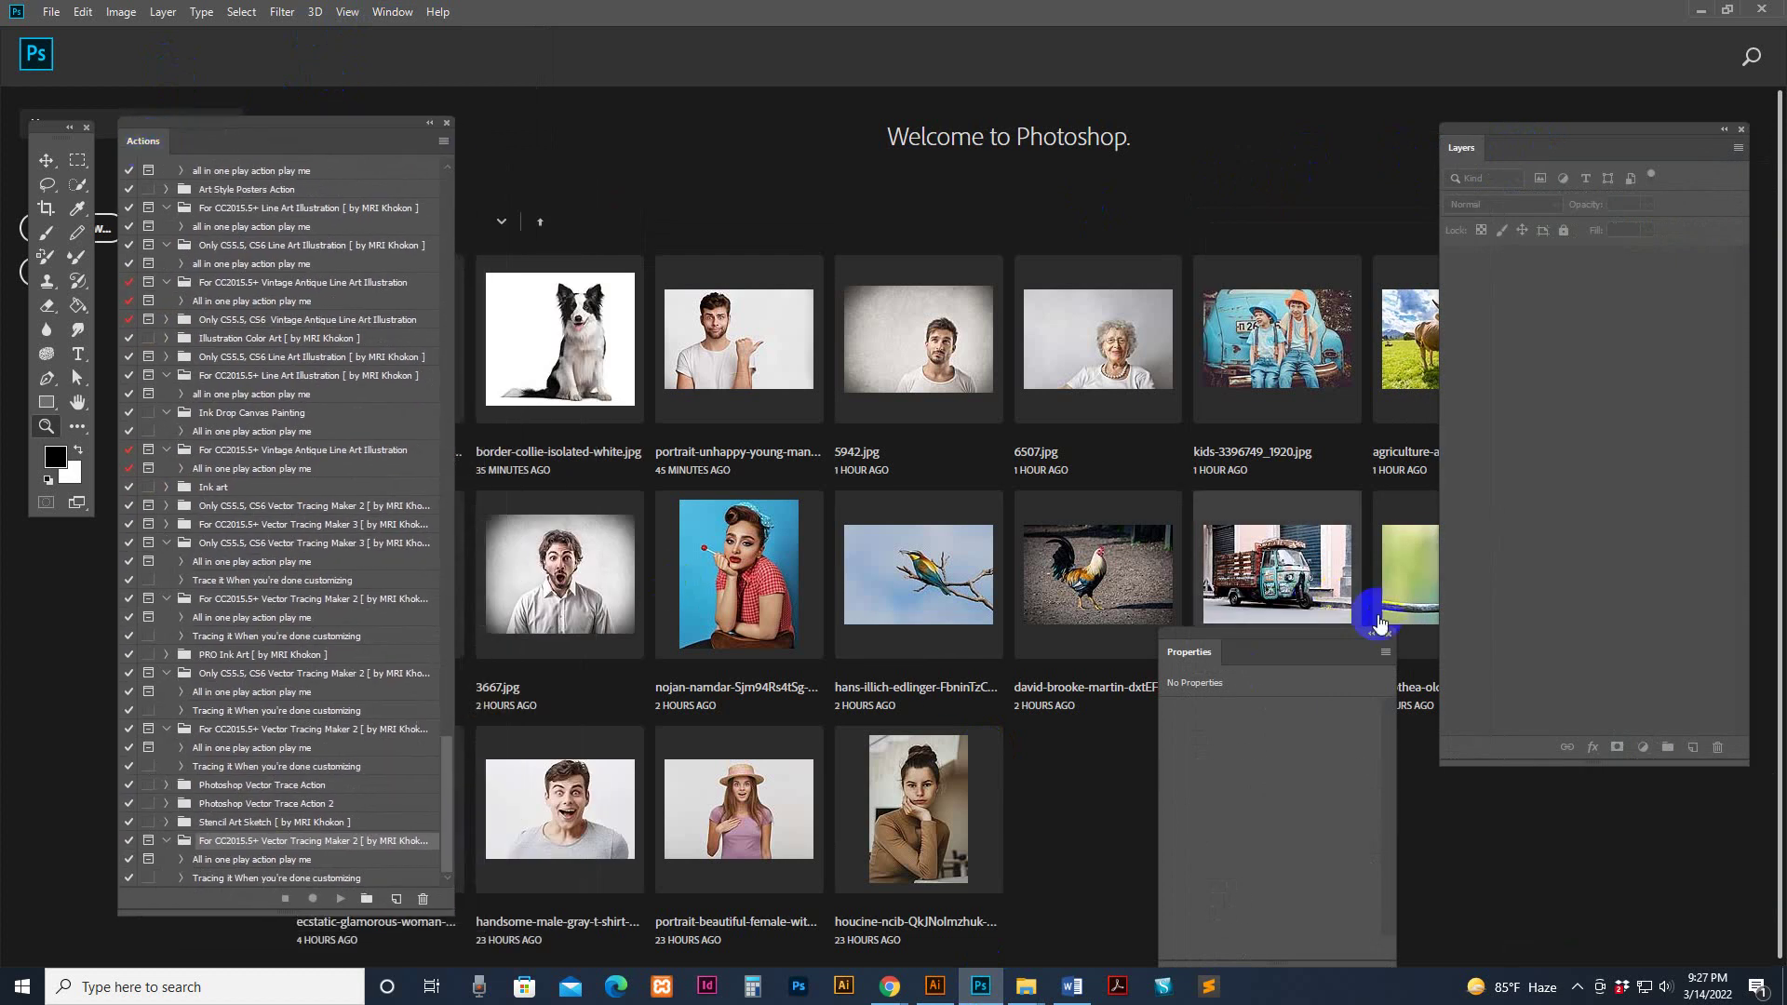
{"action": "left_click", "coordinate": [1388, 634]}
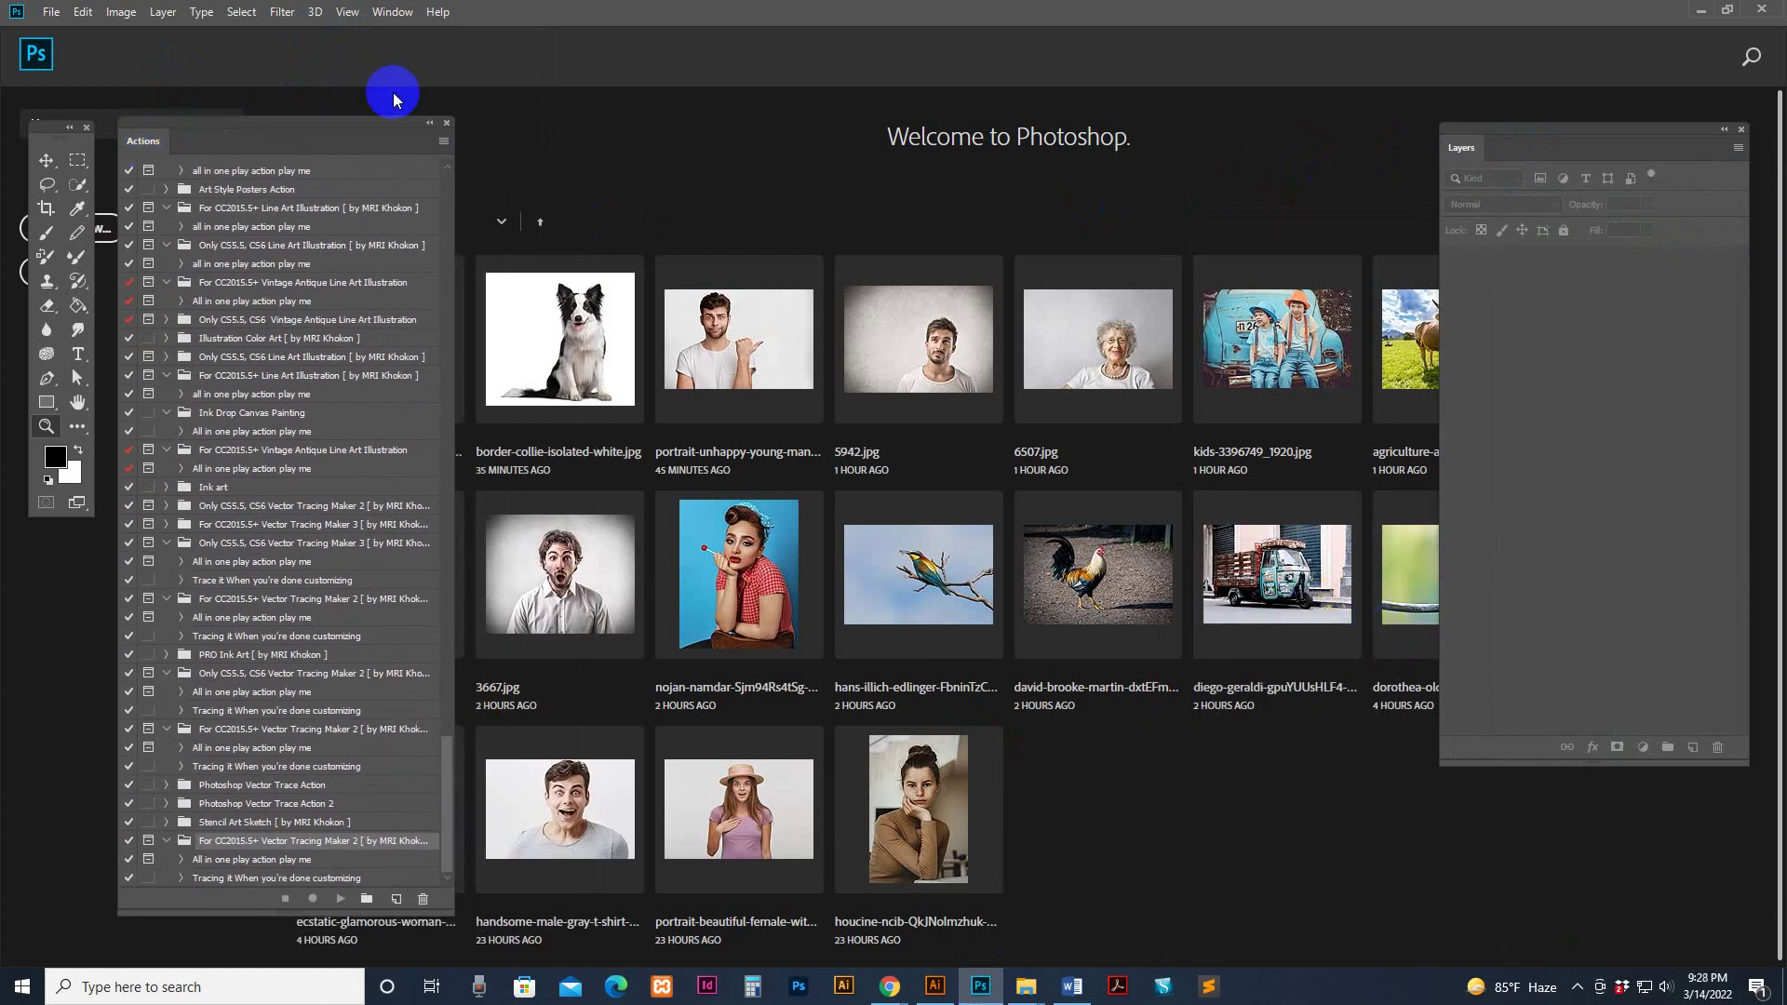
{"action": "left_click", "coordinate": [444, 142]}
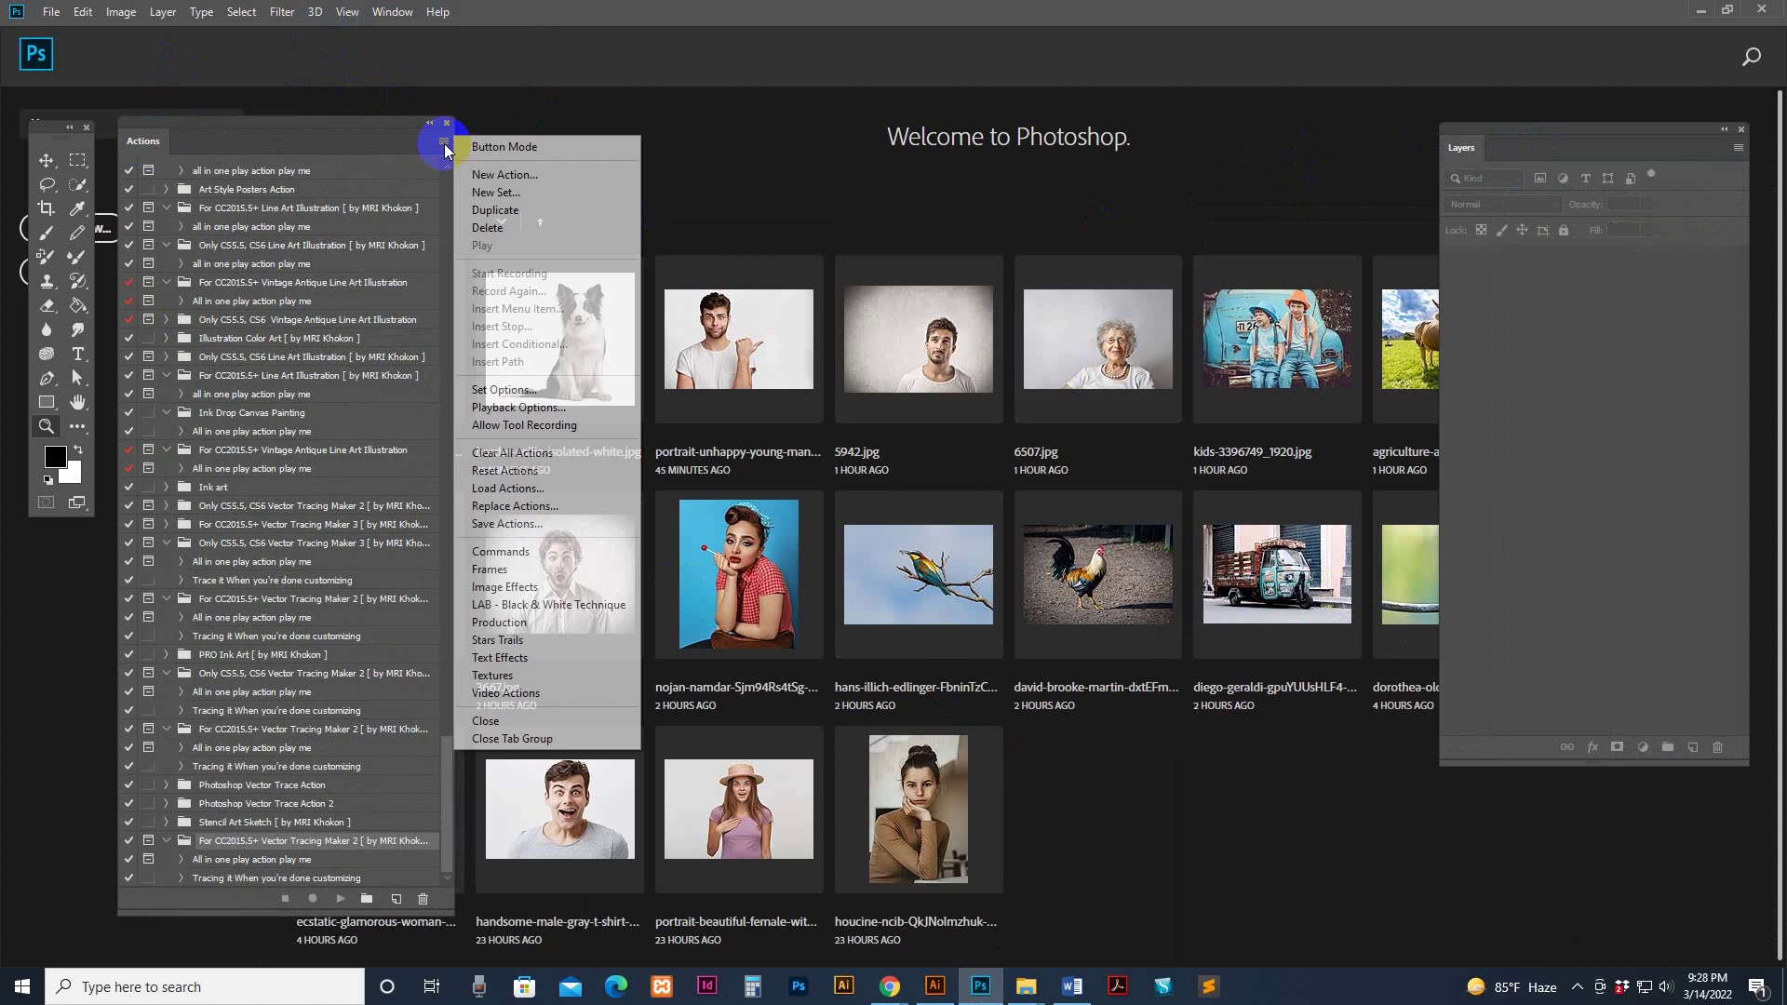
Load the For CC2015.5 & + Pop Art Effect action set from the Main file Pop Art Effect folder
{"action": "left_click", "coordinate": [510, 488]}
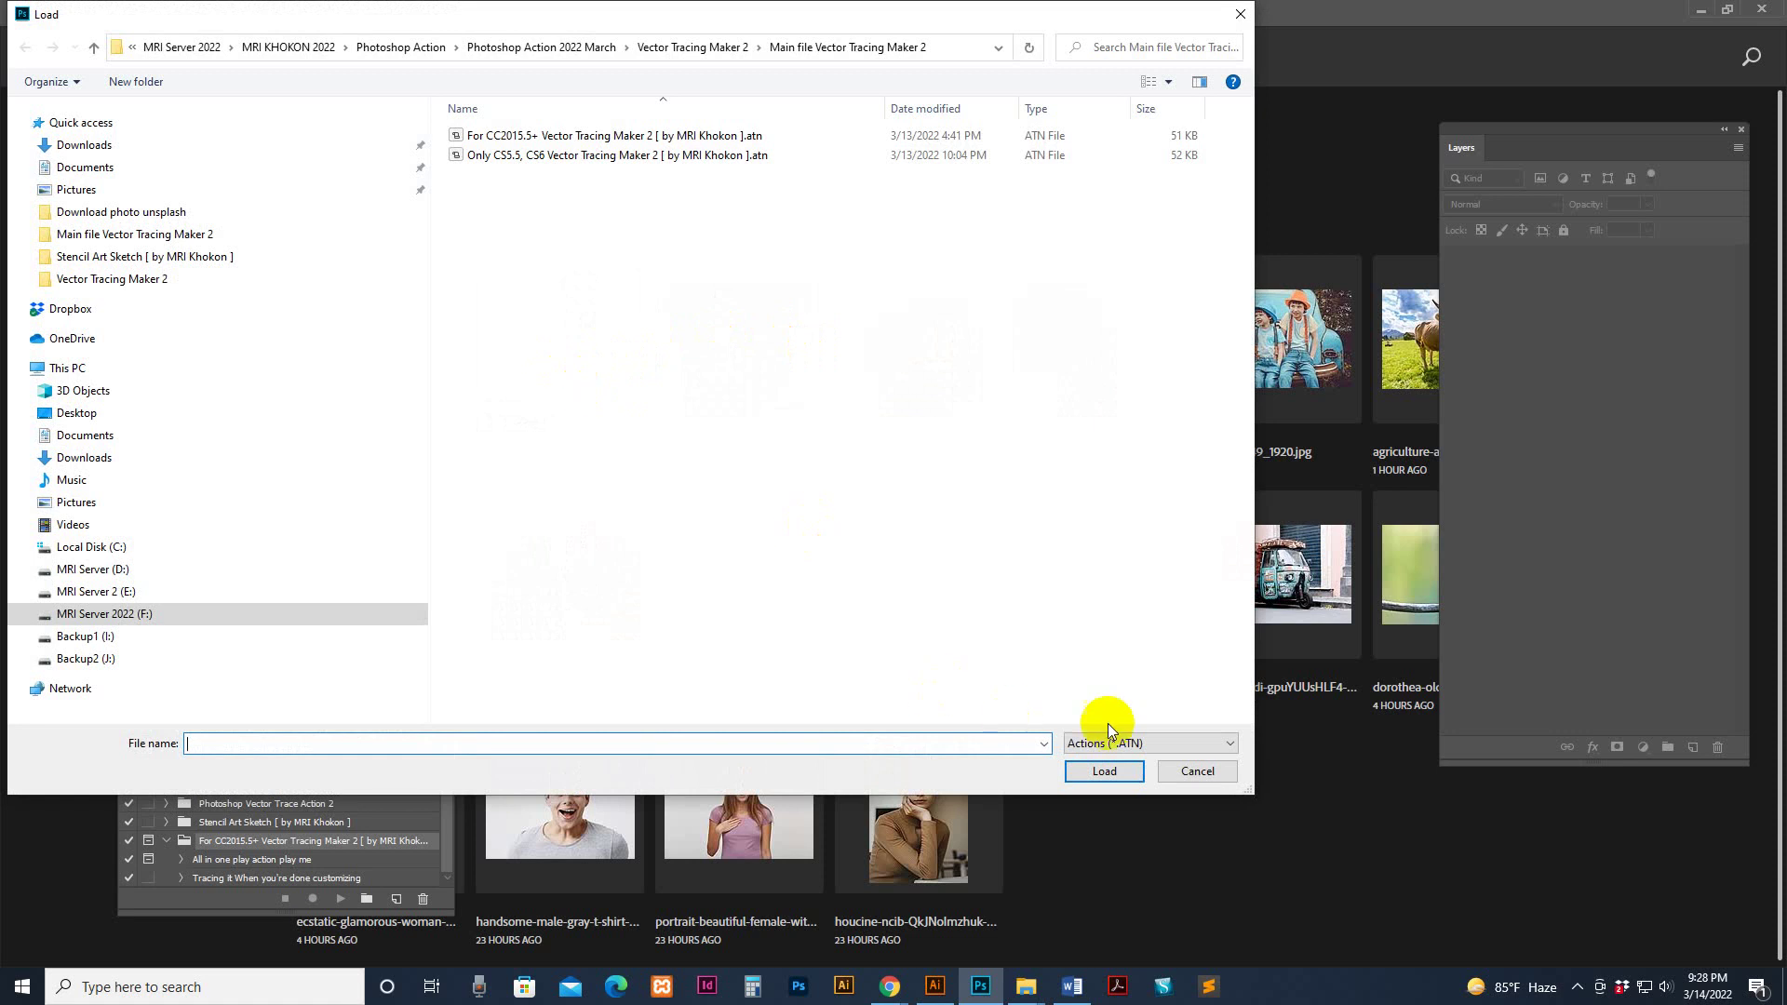
{"action": "left_click", "coordinate": [1210, 771]}
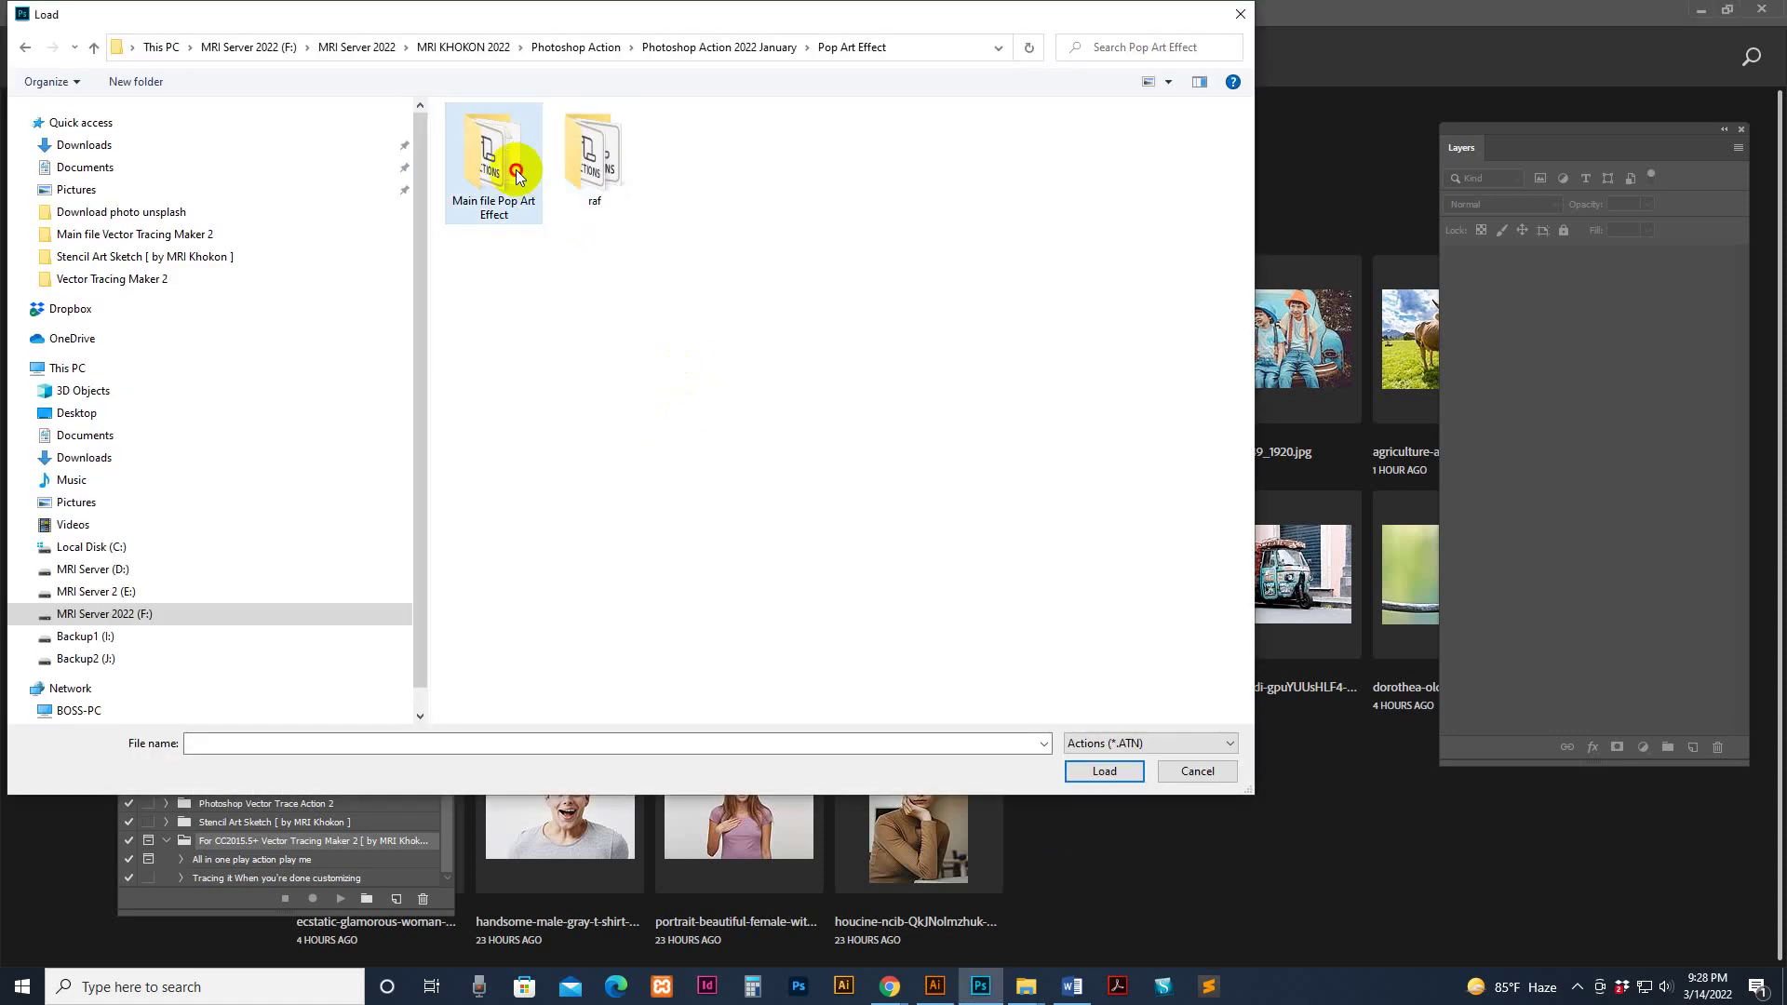
{"action": "double_click", "coordinate": [526, 182]}
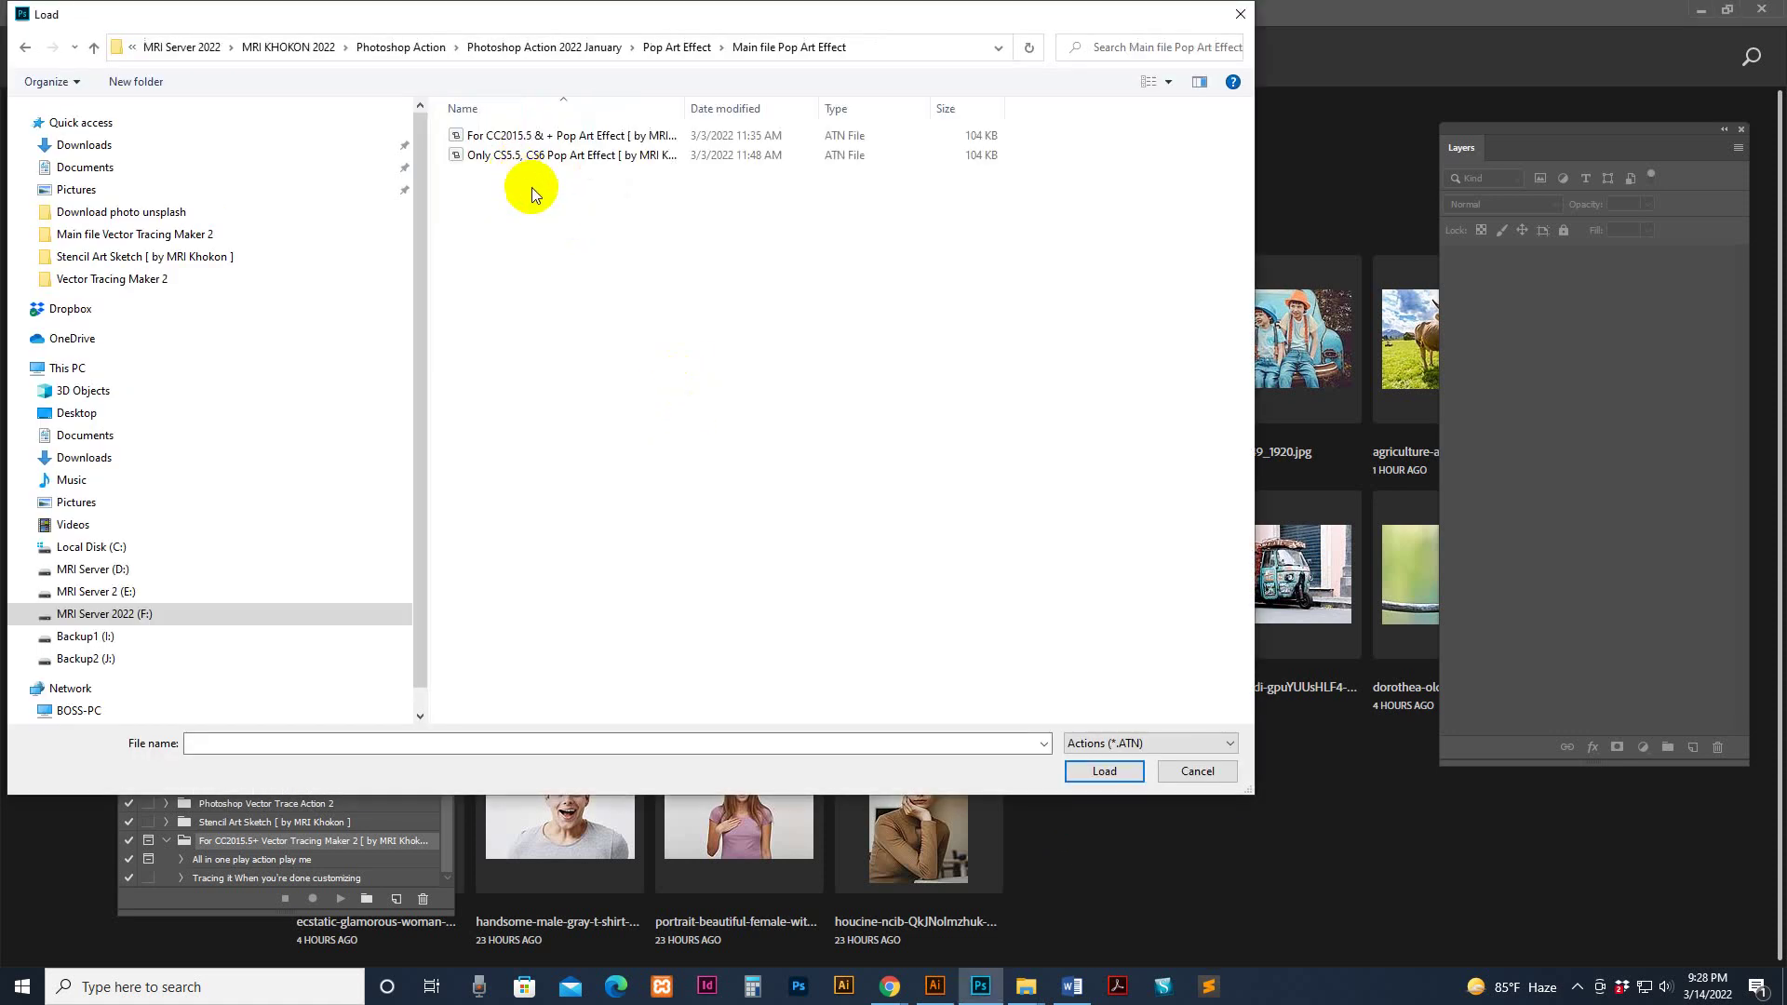
{"action": "left_click", "coordinate": [574, 138]}
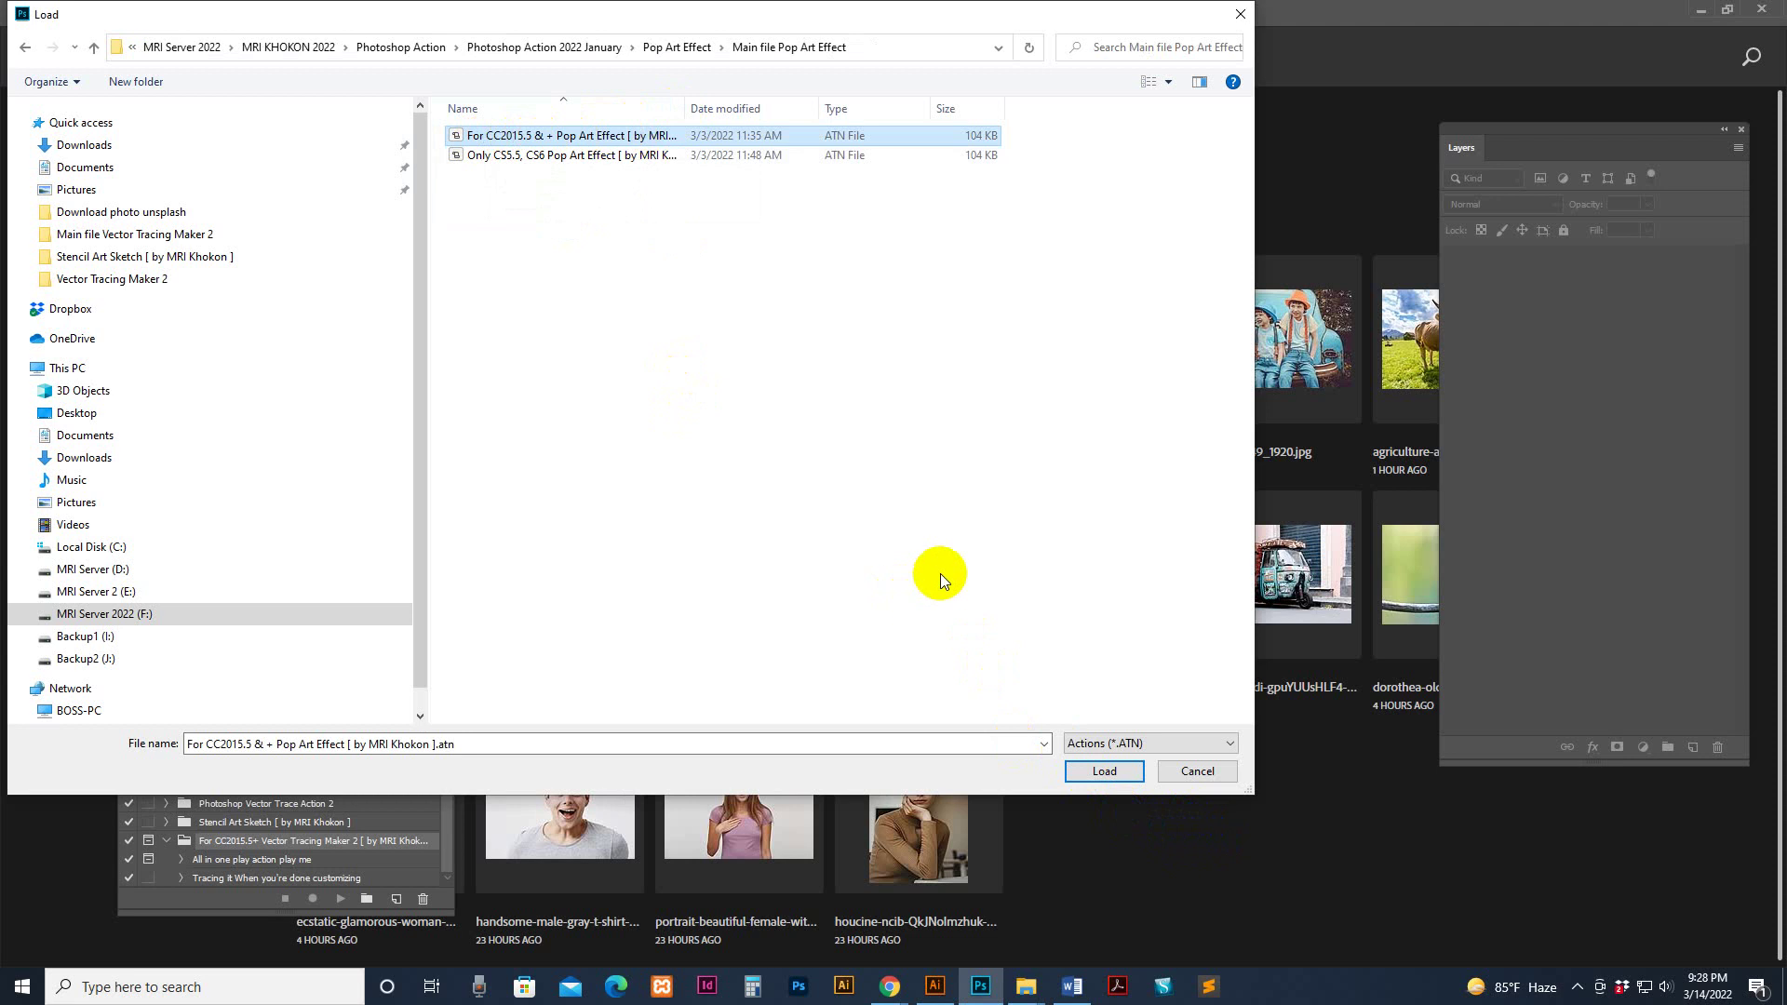
{"action": "left_click", "coordinate": [1105, 772]}
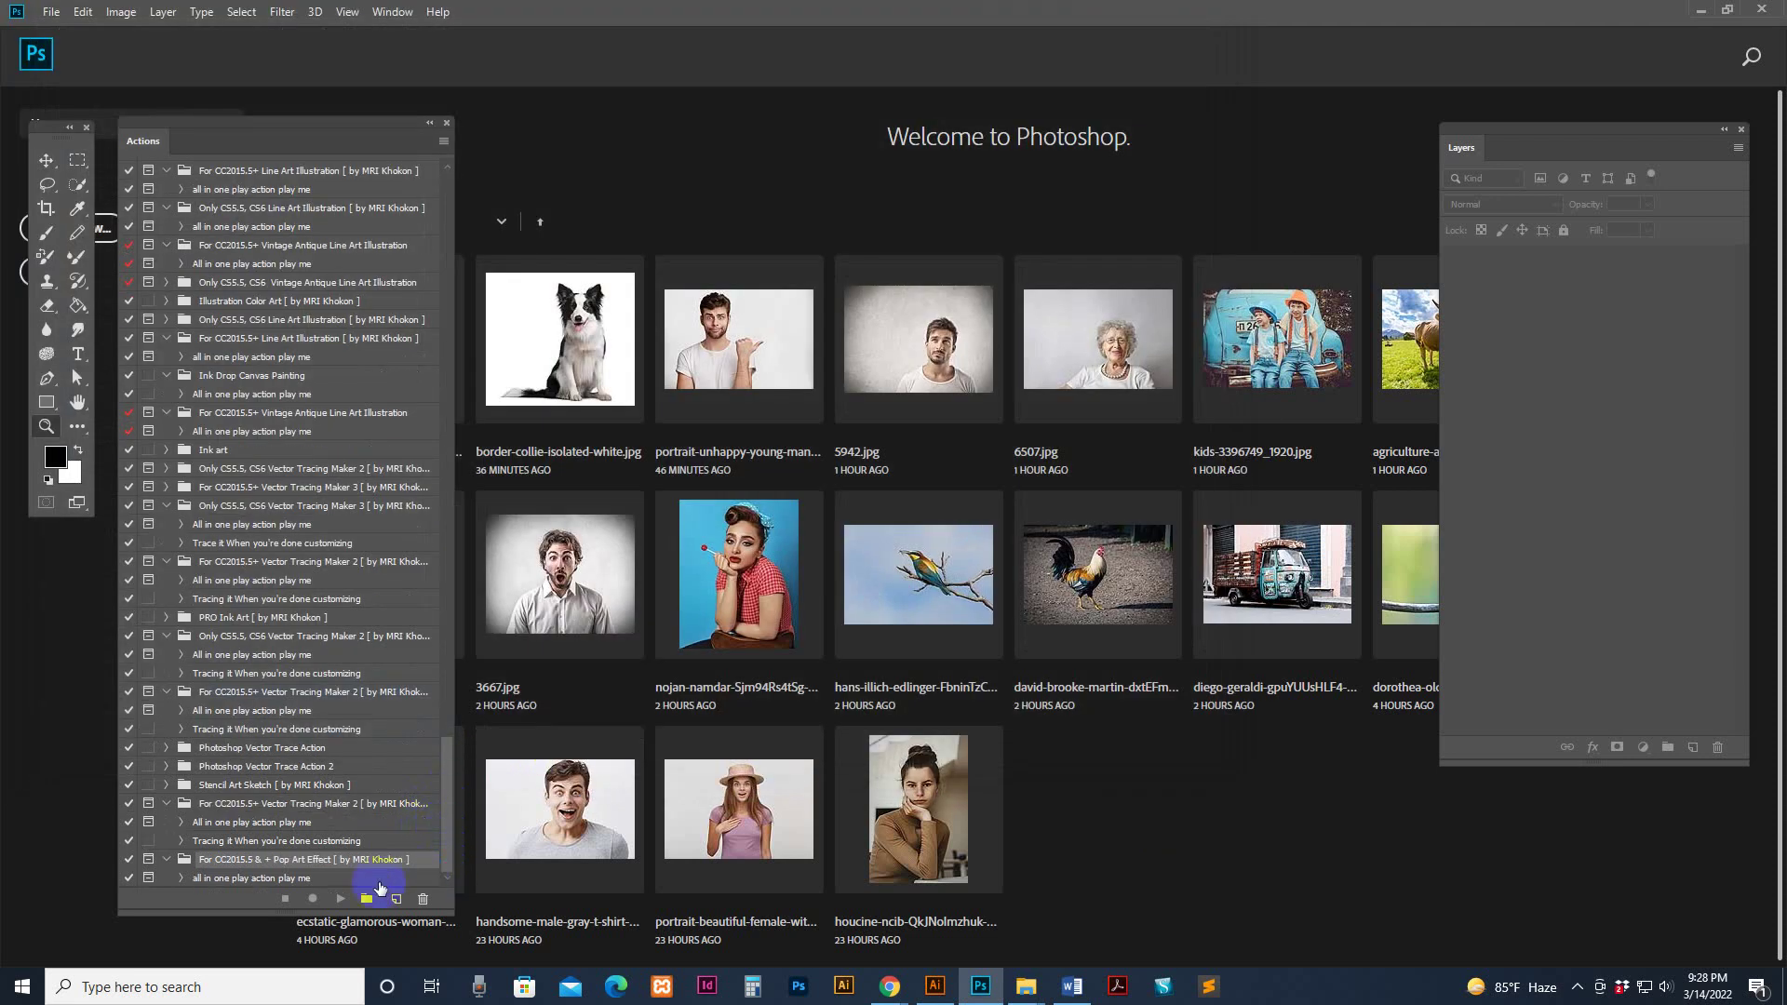
Go up to the Pop Art Effect folder and send the 8585.jpg portrait to Photoshop
{"action": "left_click_drag", "start_coordinate": [450, 838], "coordinate": [448, 880]}
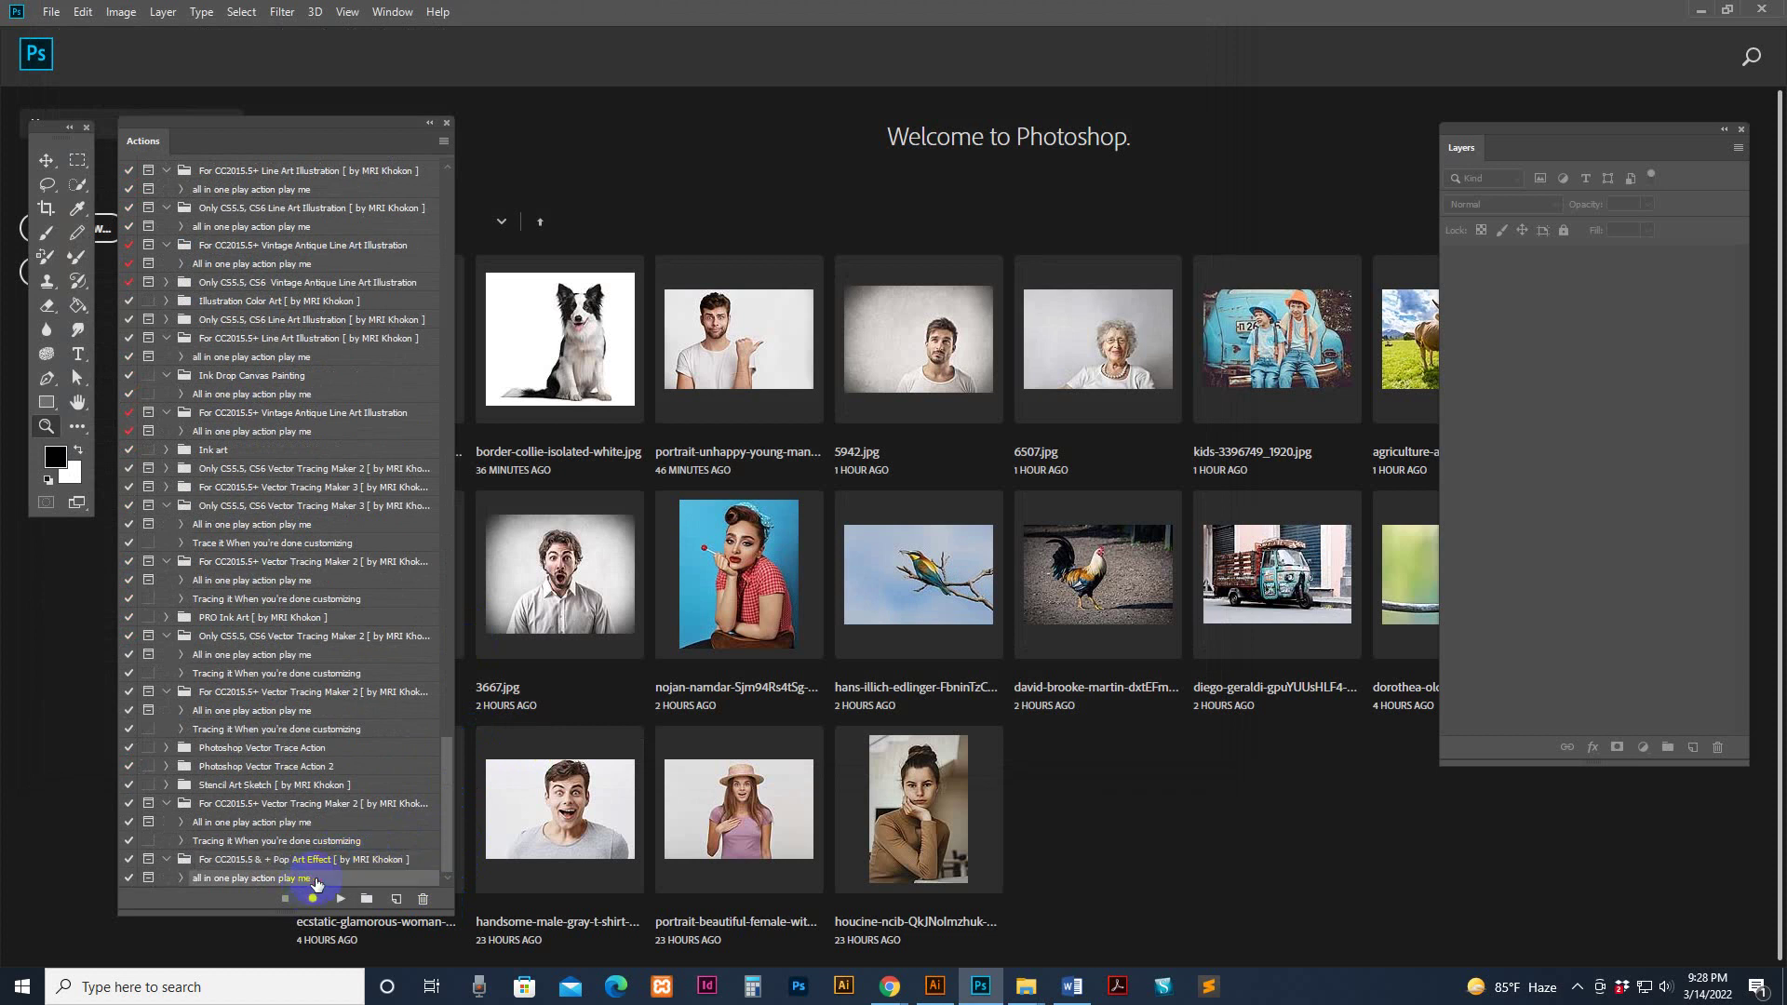
{"action": "mouse_move", "coordinate": [1026, 985]}
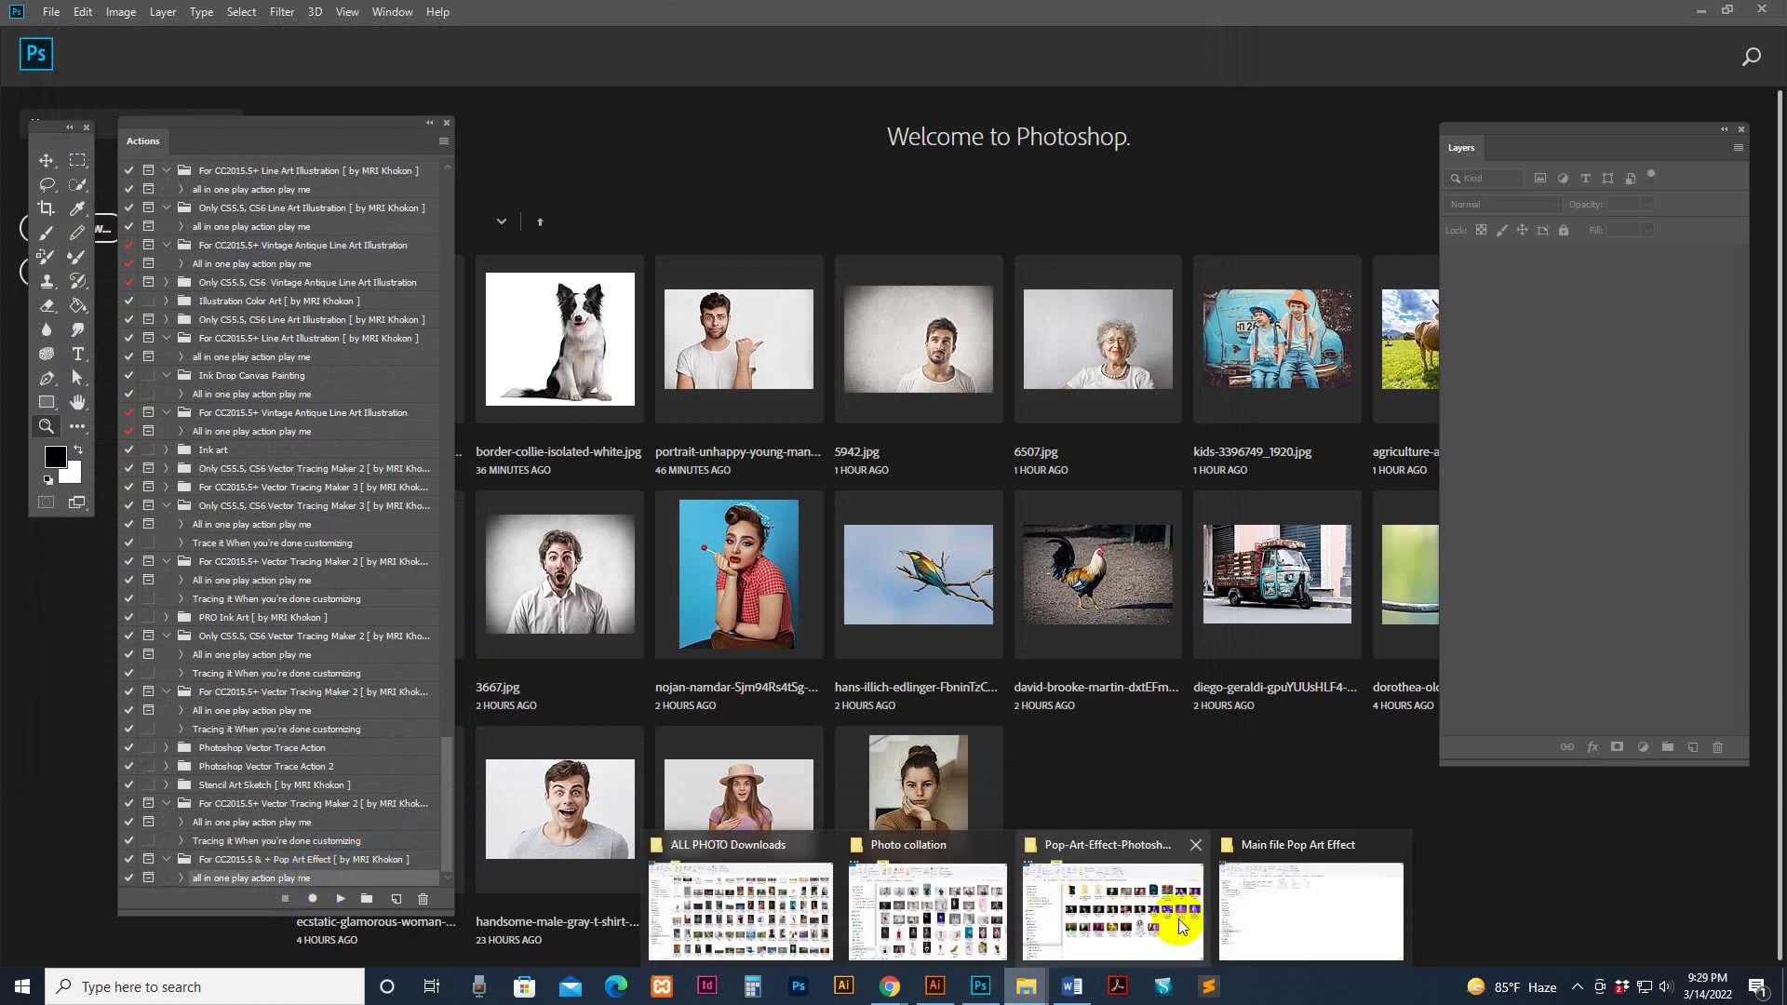
{"action": "left_click", "coordinate": [1262, 924]}
{"action": "key", "text": "alt+Up"}
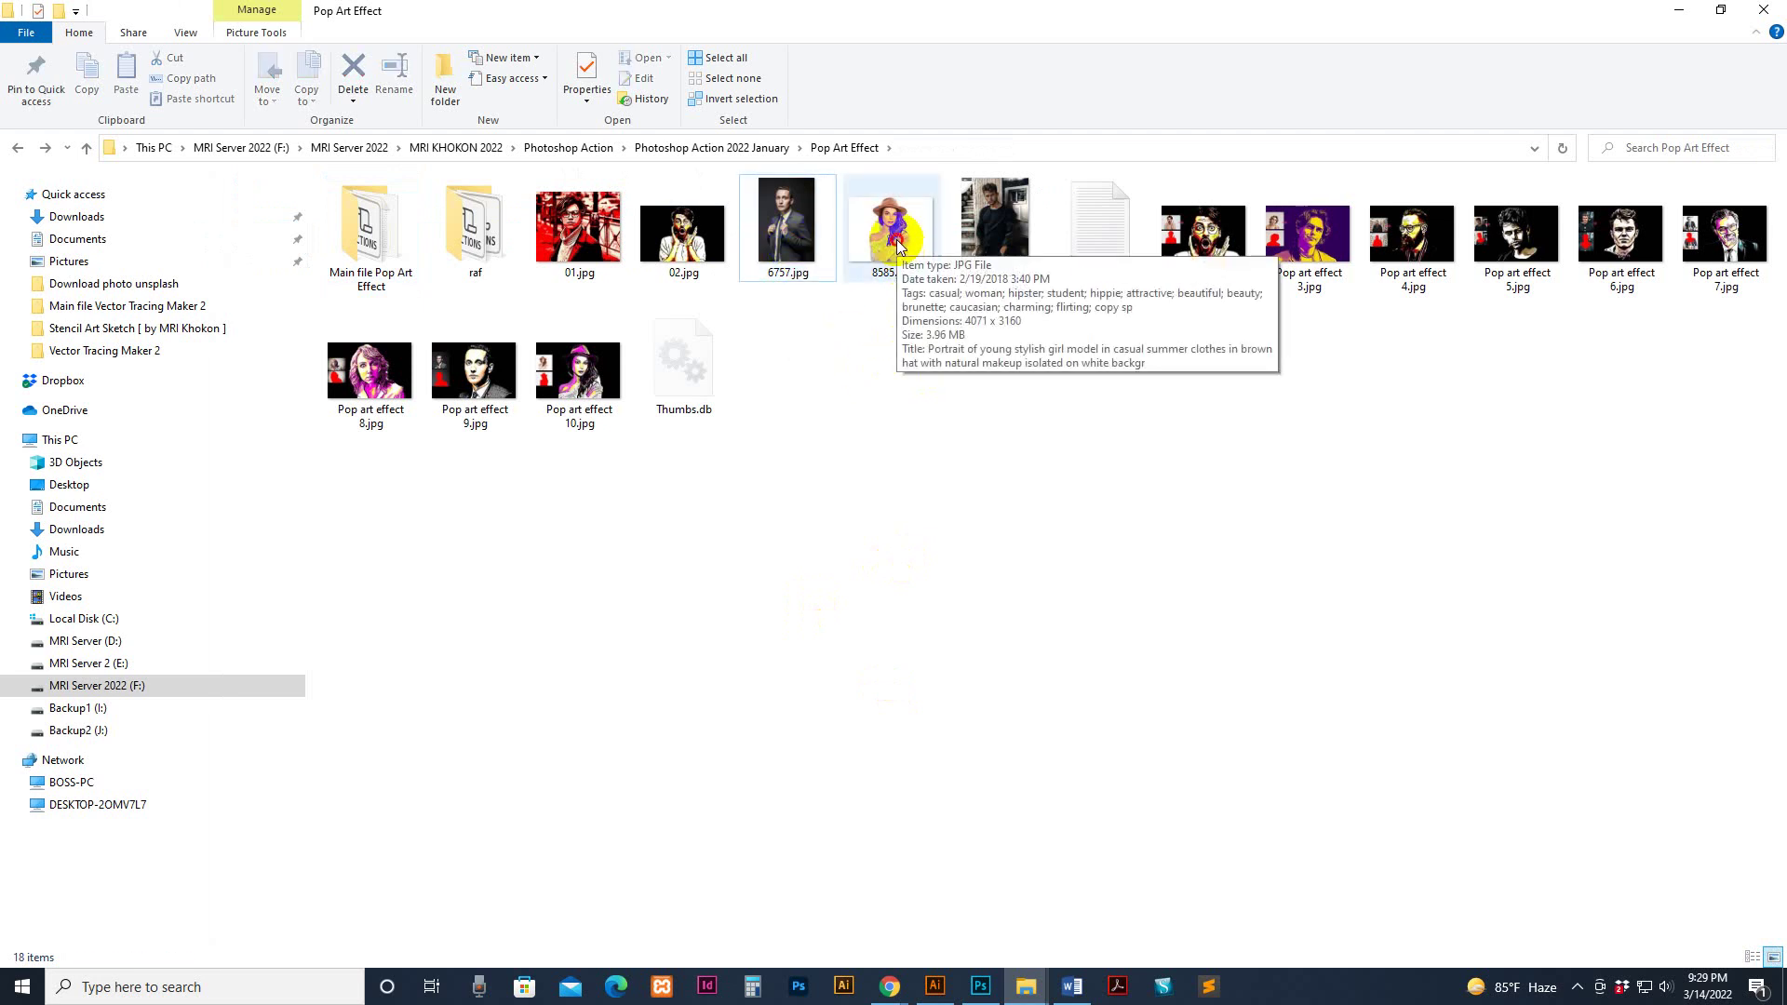
{"action": "left_click_drag", "start_coordinate": [901, 252], "coordinate": [806, 152]}
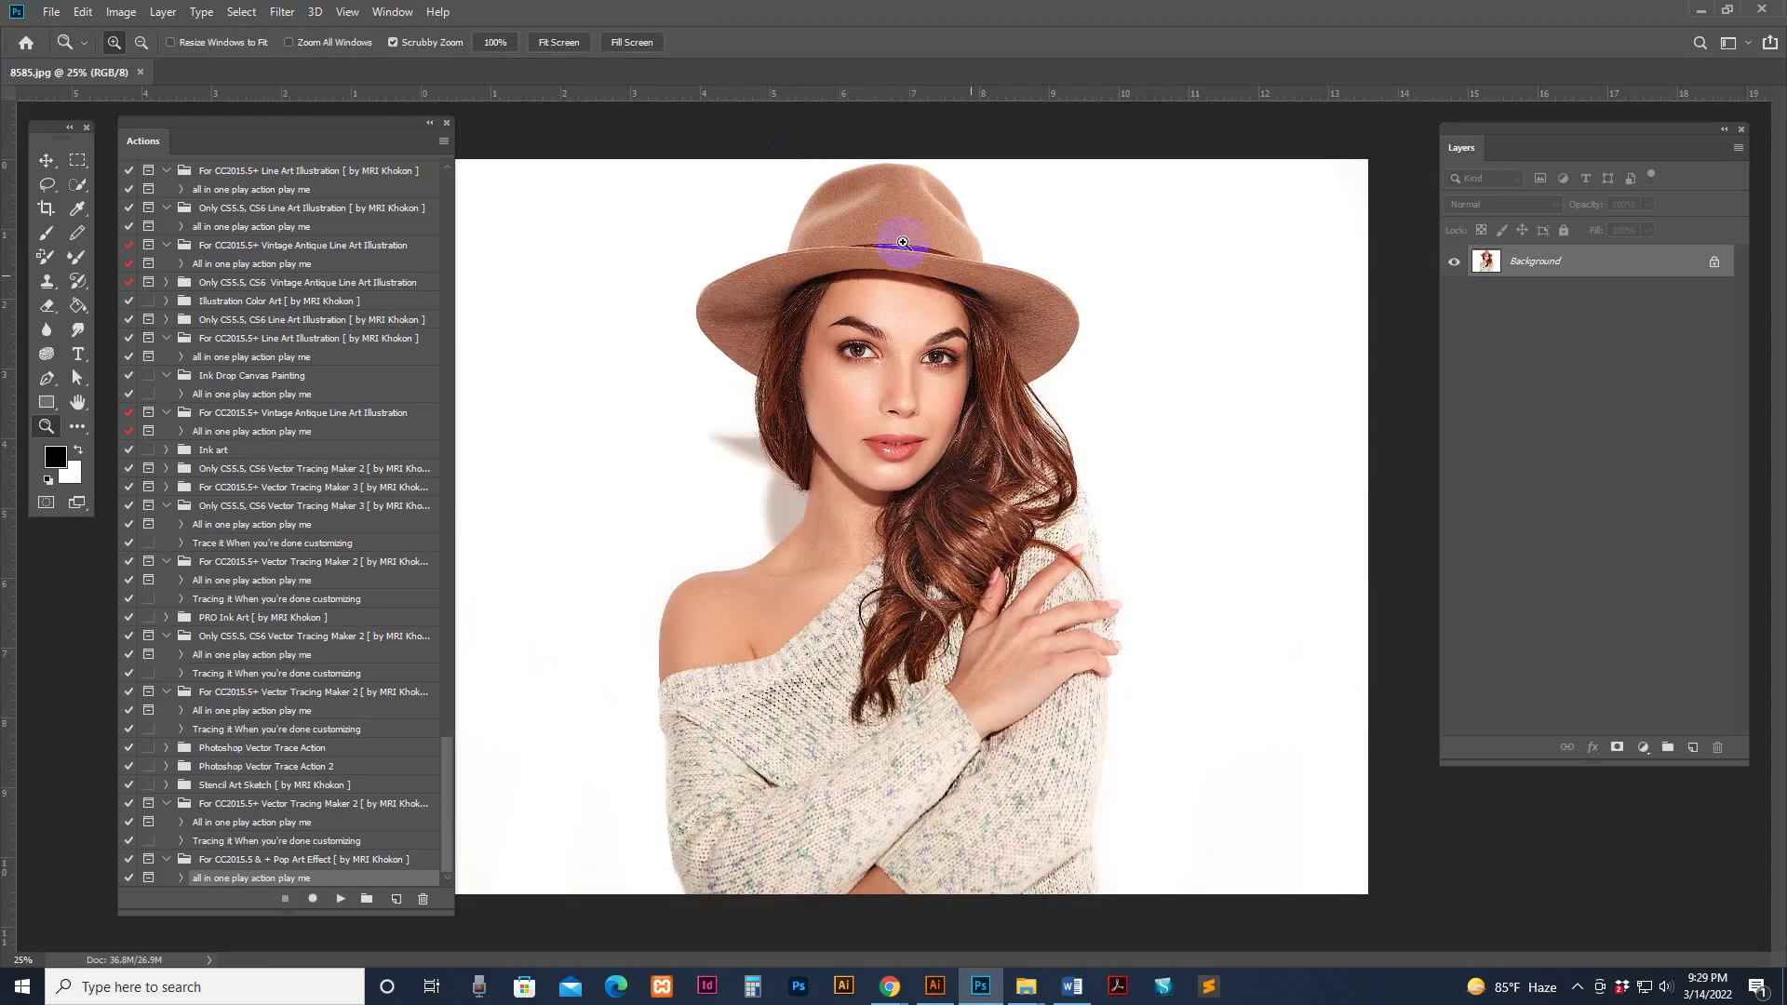
Convert the locked Background of 8585.jpg into an unlocked layer named Layer 0
{"action": "left_click", "coordinate": [121, 11]}
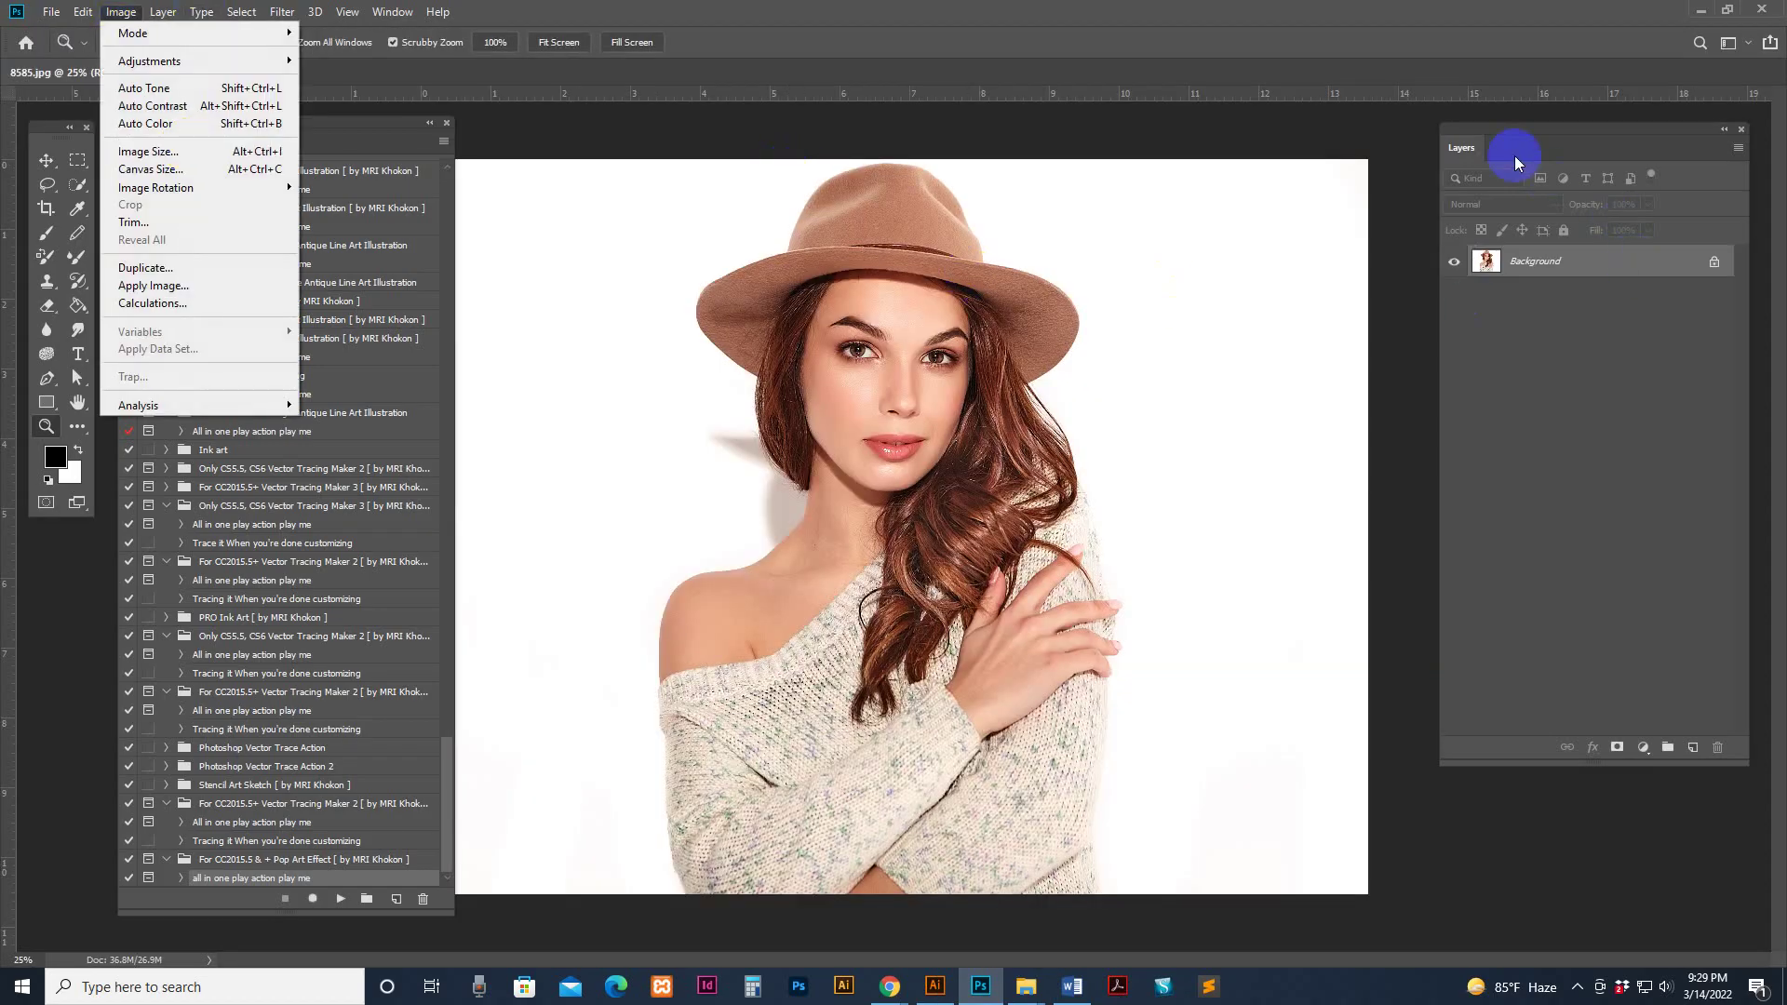
{"action": "left_click", "coordinate": [1592, 152]}
{"action": "left_click_drag", "start_coordinate": [1592, 151], "coordinate": [1540, 169]}
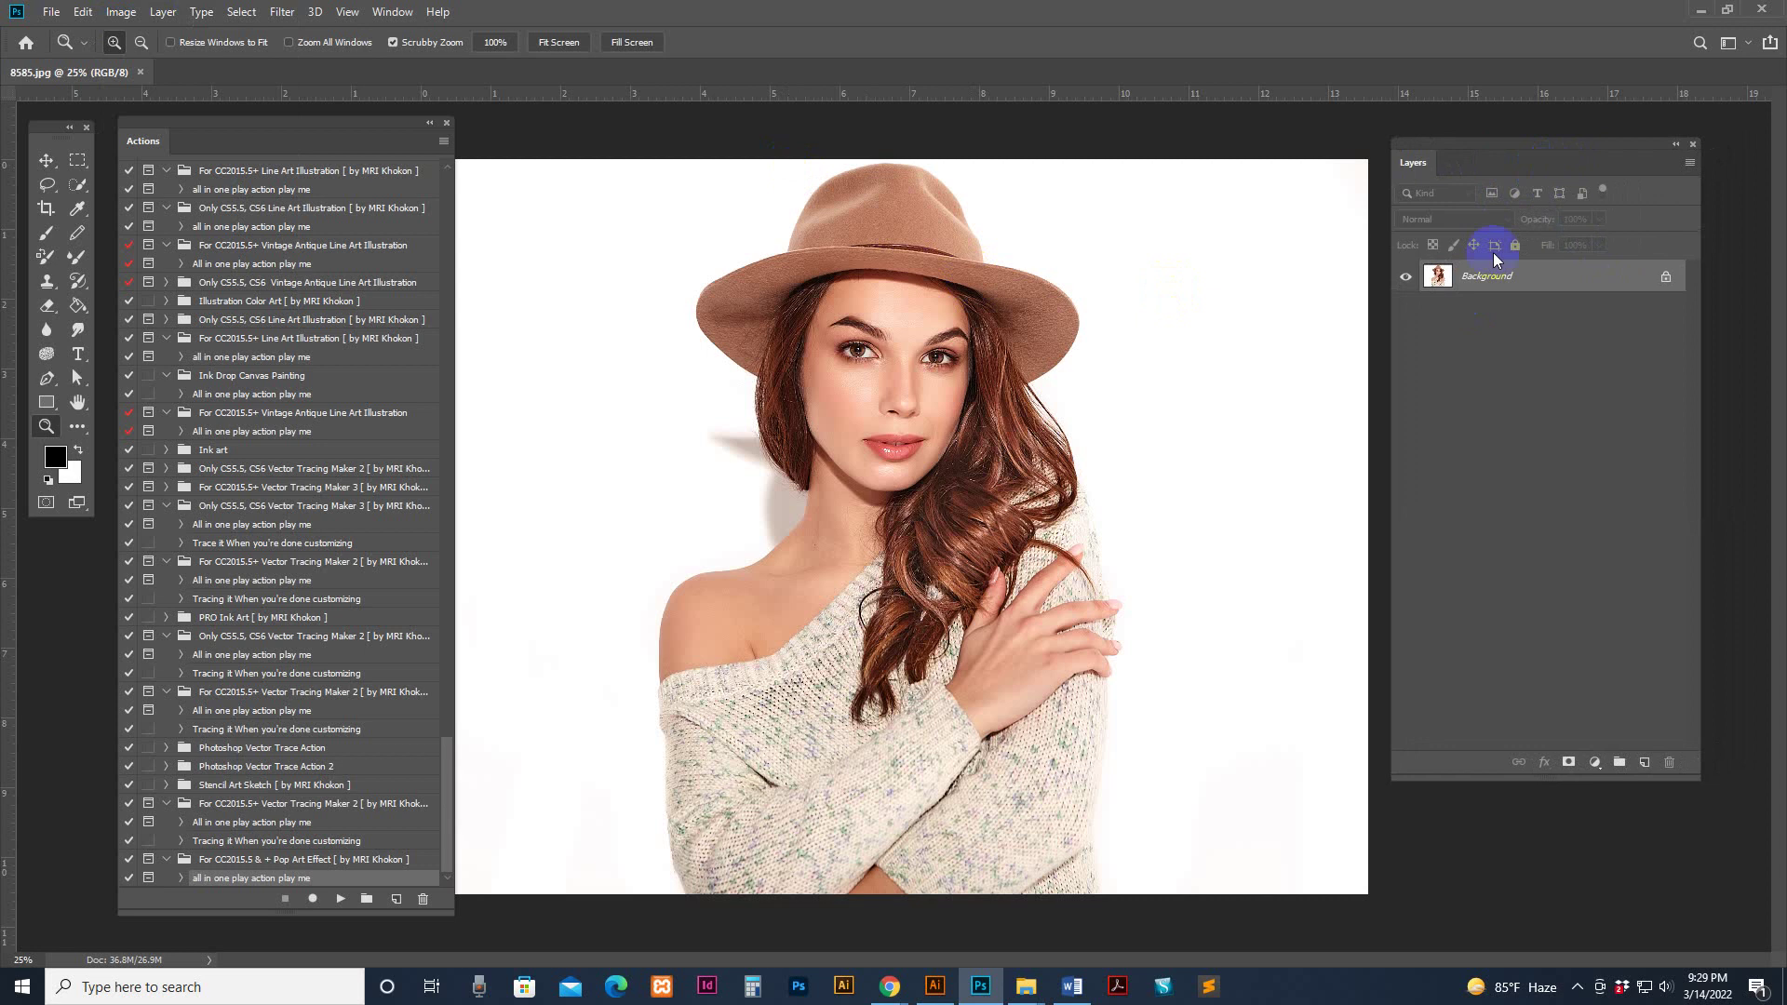
{"action": "double_click", "coordinate": [1556, 285]}
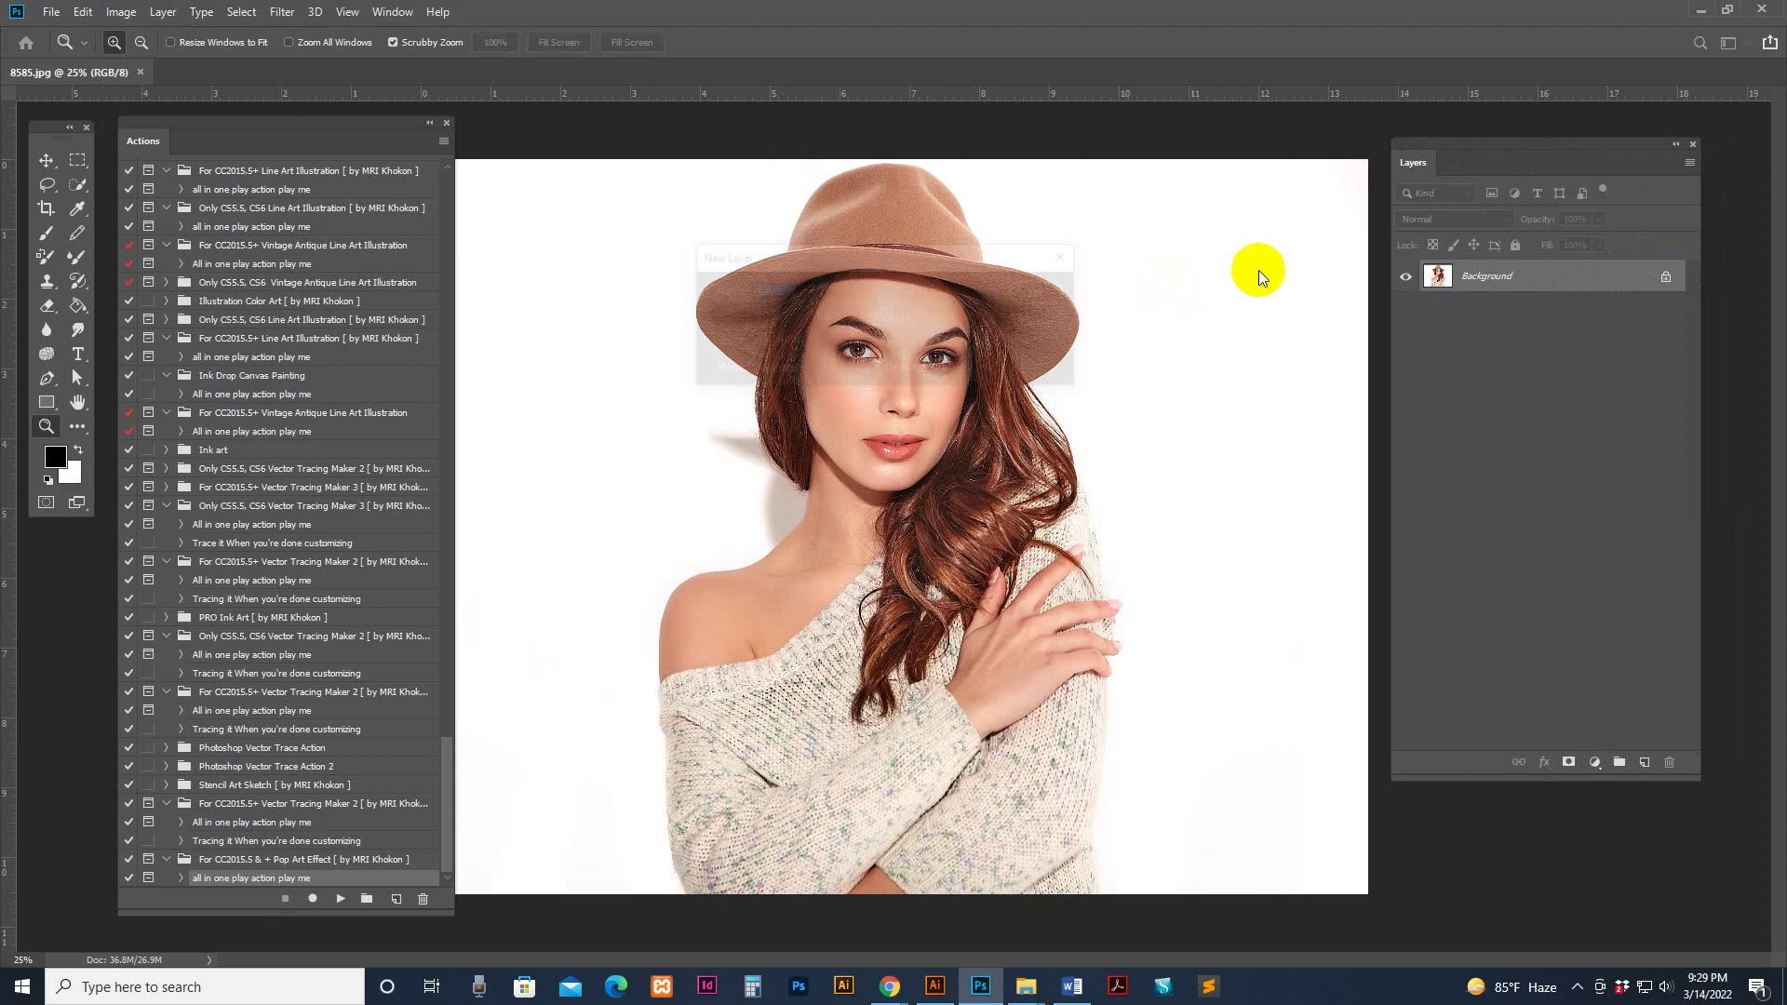
{"action": "left_click", "coordinate": [1045, 291]}
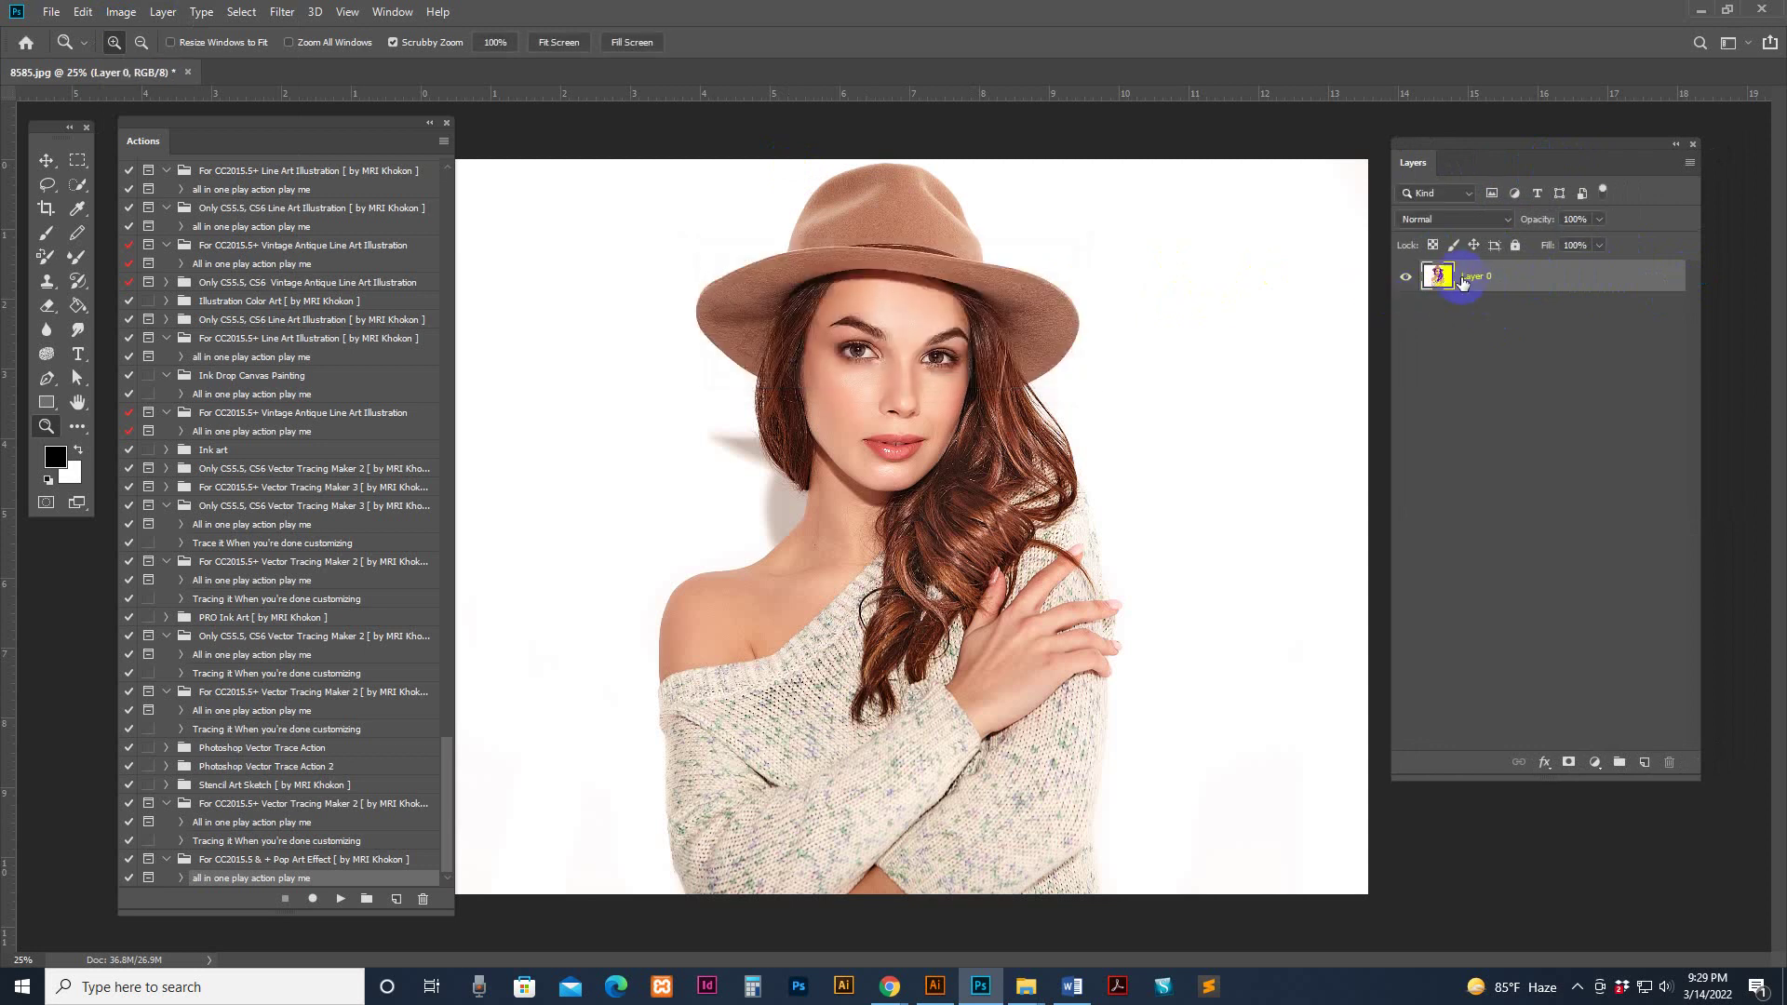
Flatten Layer 0 and set Layers Panel Options to entire-document thumbnails with 'copy' added to copied layers
{"action": "right_click", "coordinate": [1541, 275]}
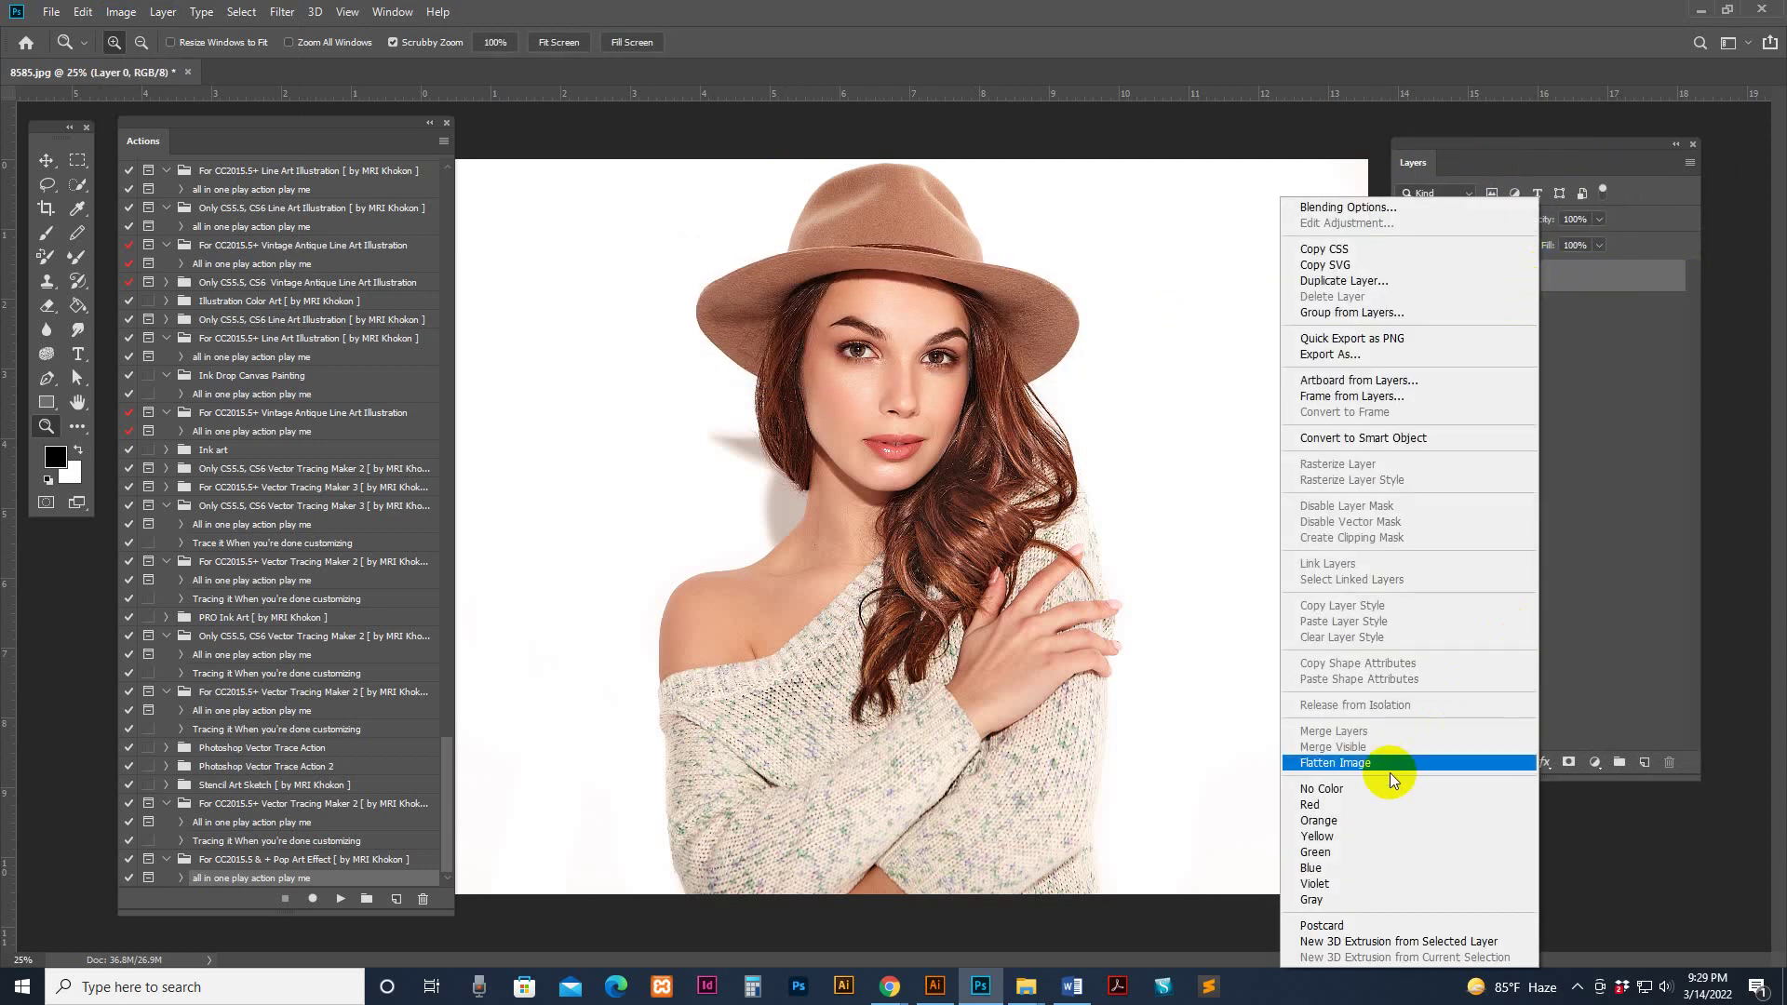
{"action": "left_click", "coordinate": [1378, 763]}
{"action": "left_click", "coordinate": [1690, 162]}
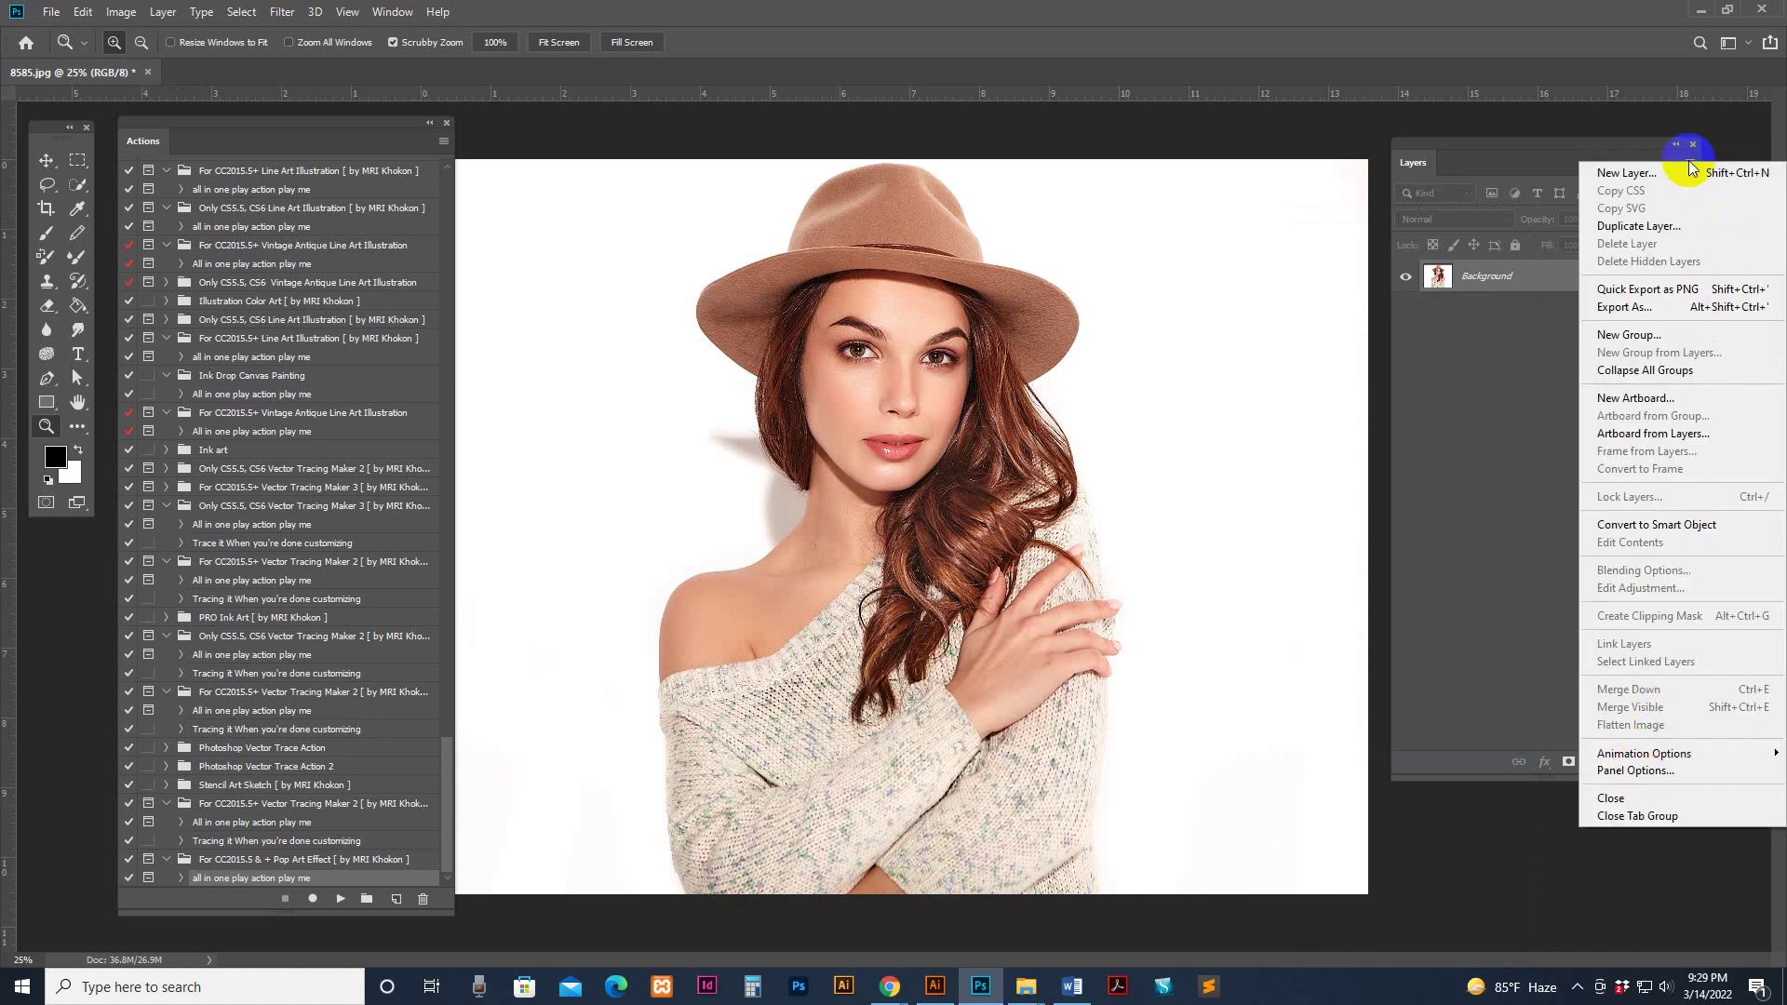
{"action": "left_click", "coordinate": [1636, 771]}
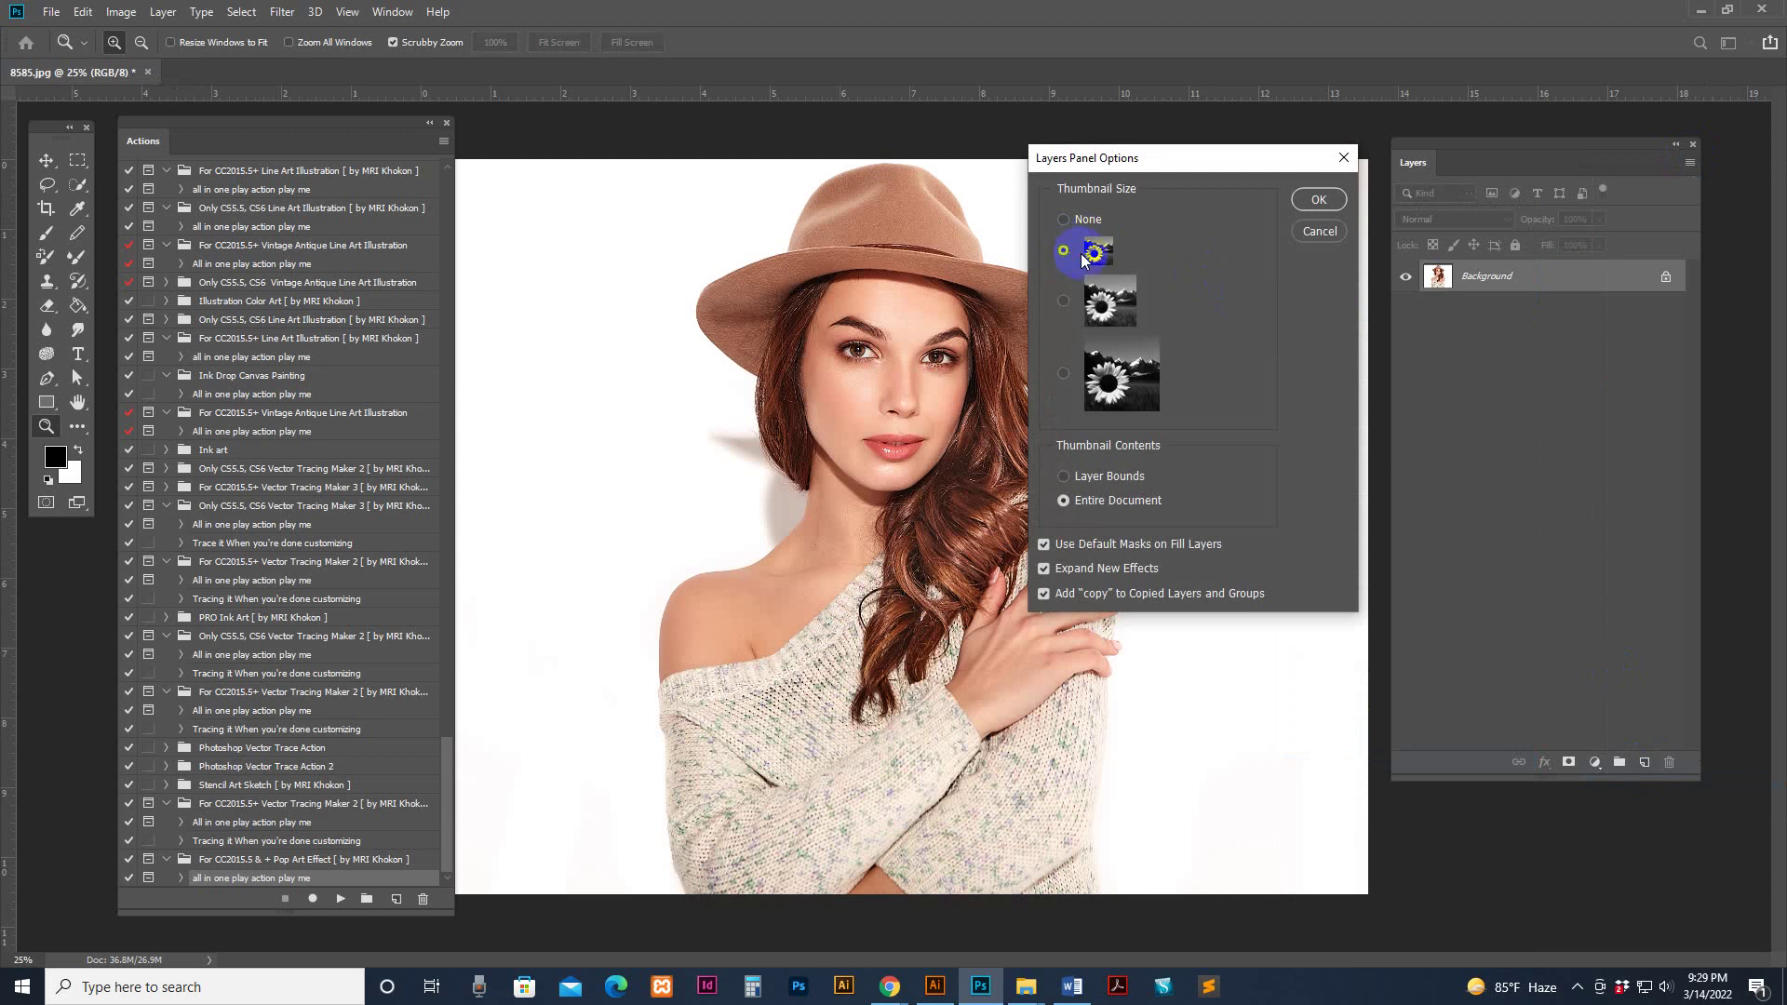
{"action": "left_click", "coordinate": [1065, 503]}
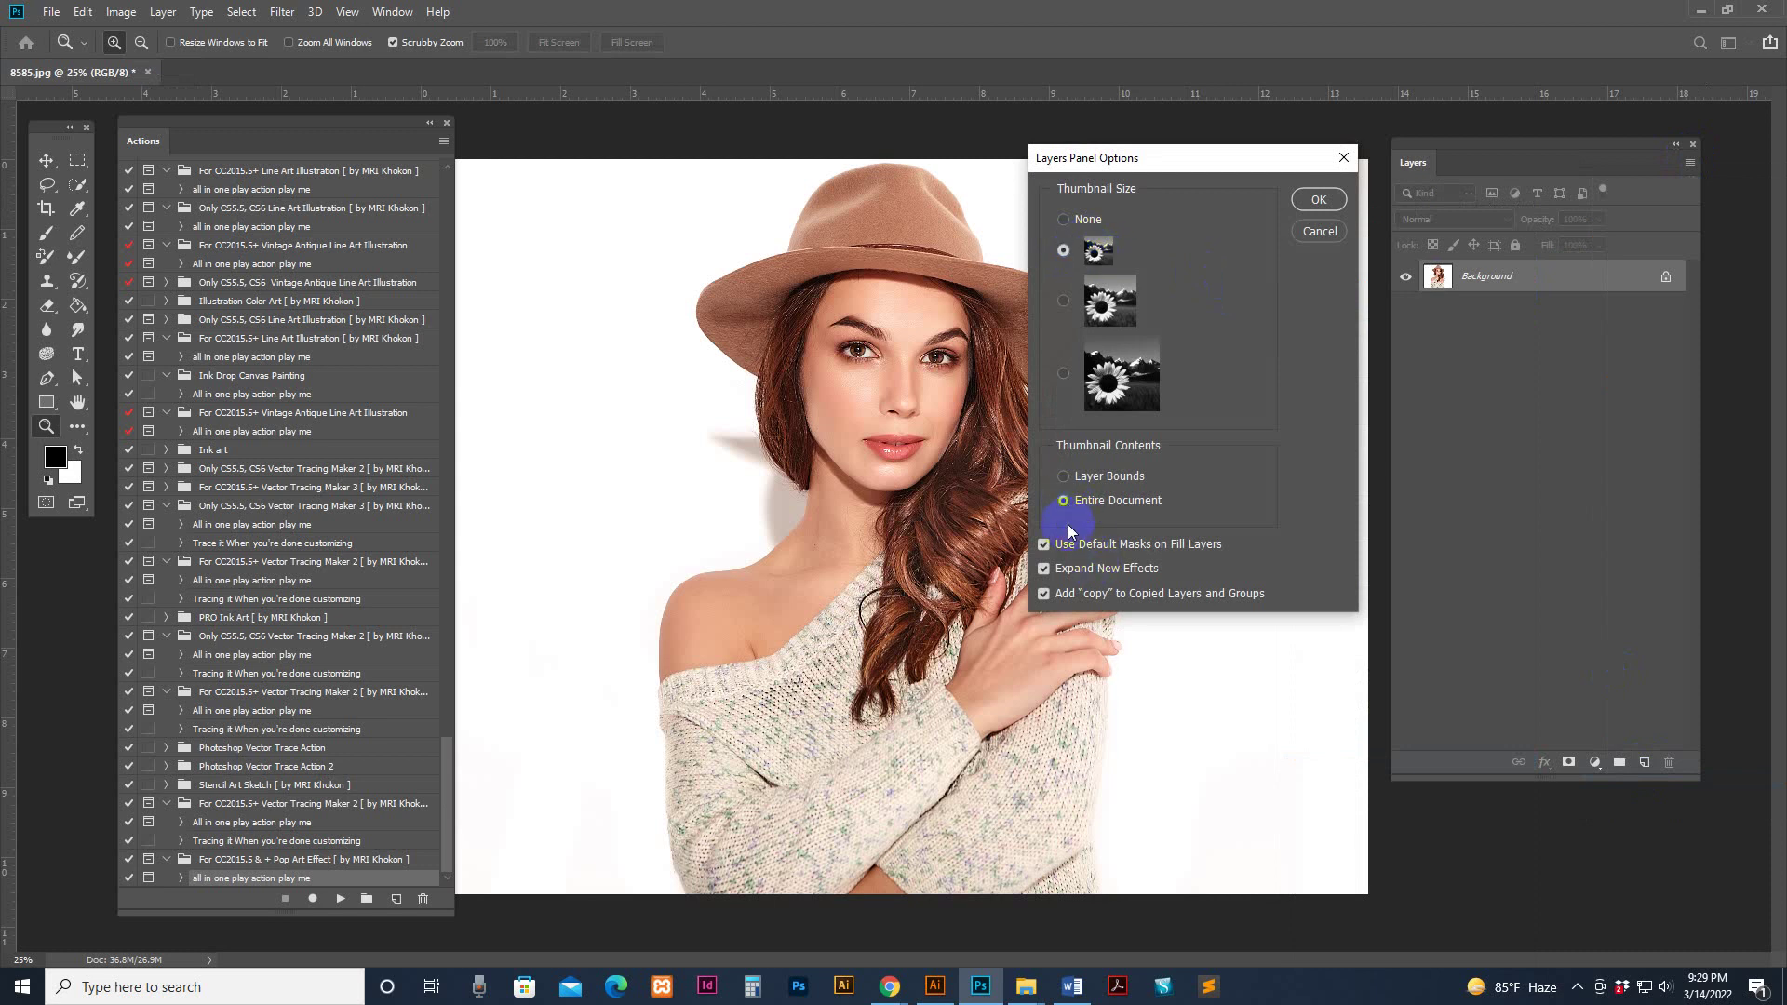
{"action": "left_click", "coordinate": [1046, 547]}
{"action": "left_click", "coordinate": [1044, 570]}
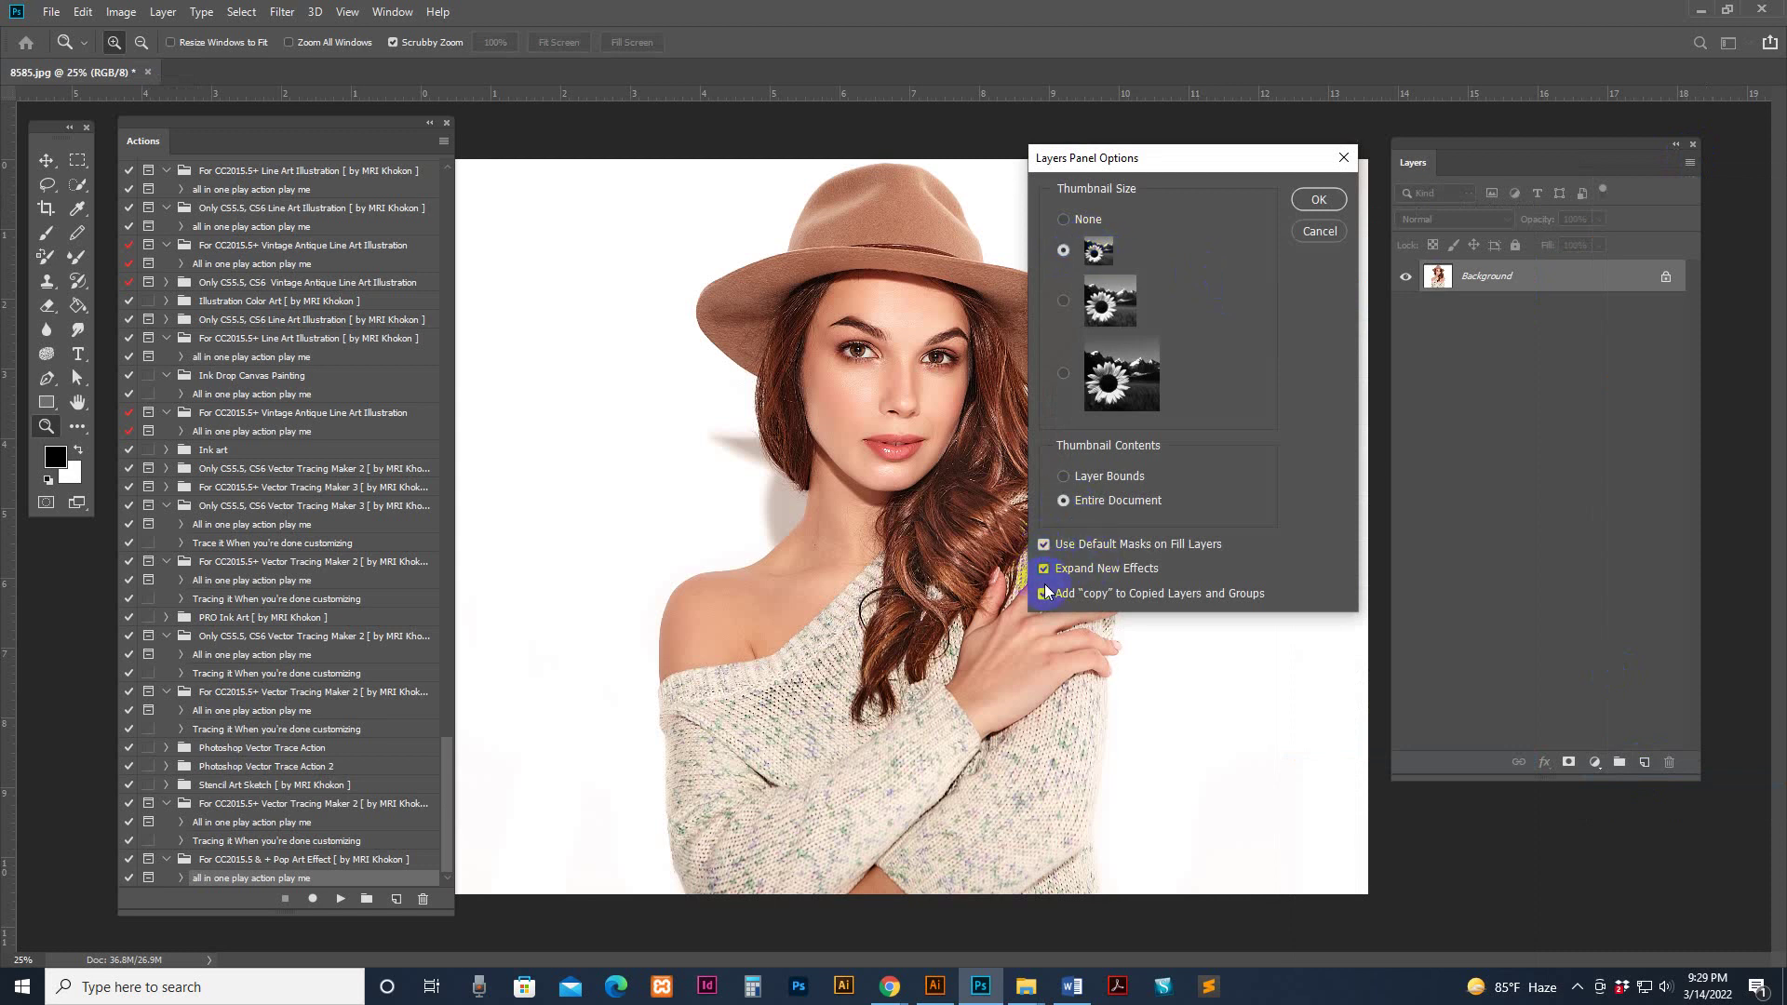
{"action": "left_click", "coordinate": [1044, 595]}
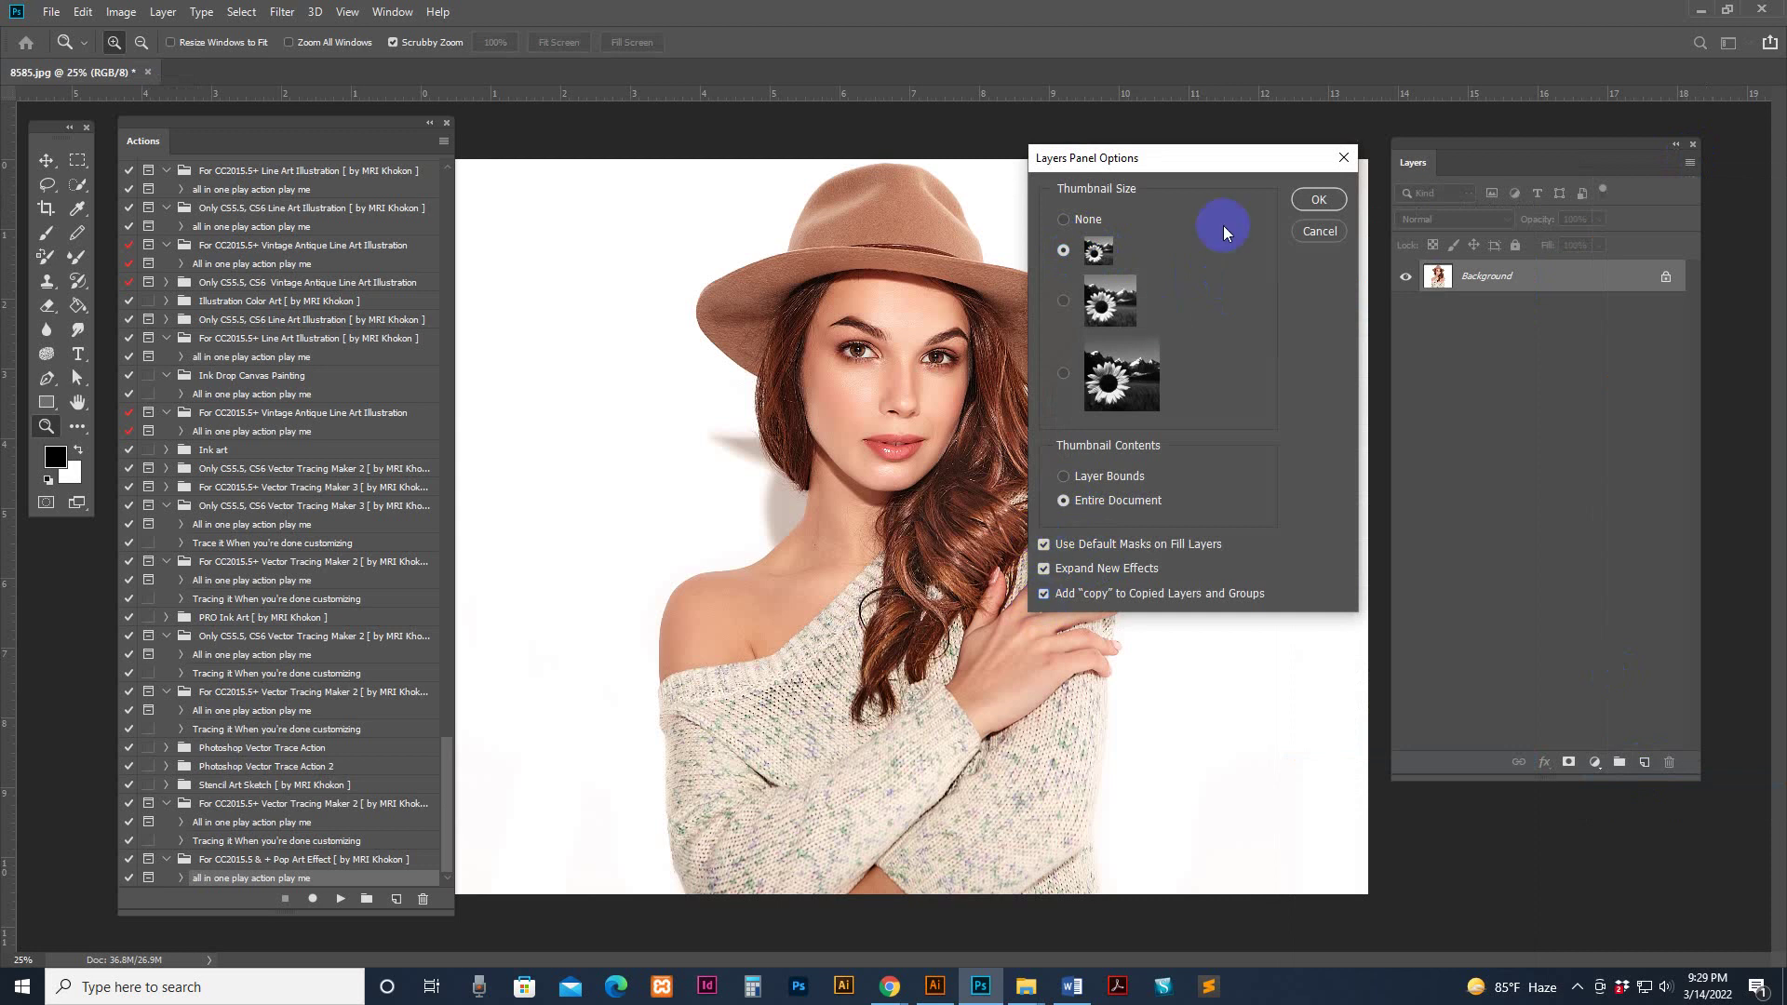
{"action": "left_click", "coordinate": [1328, 202]}
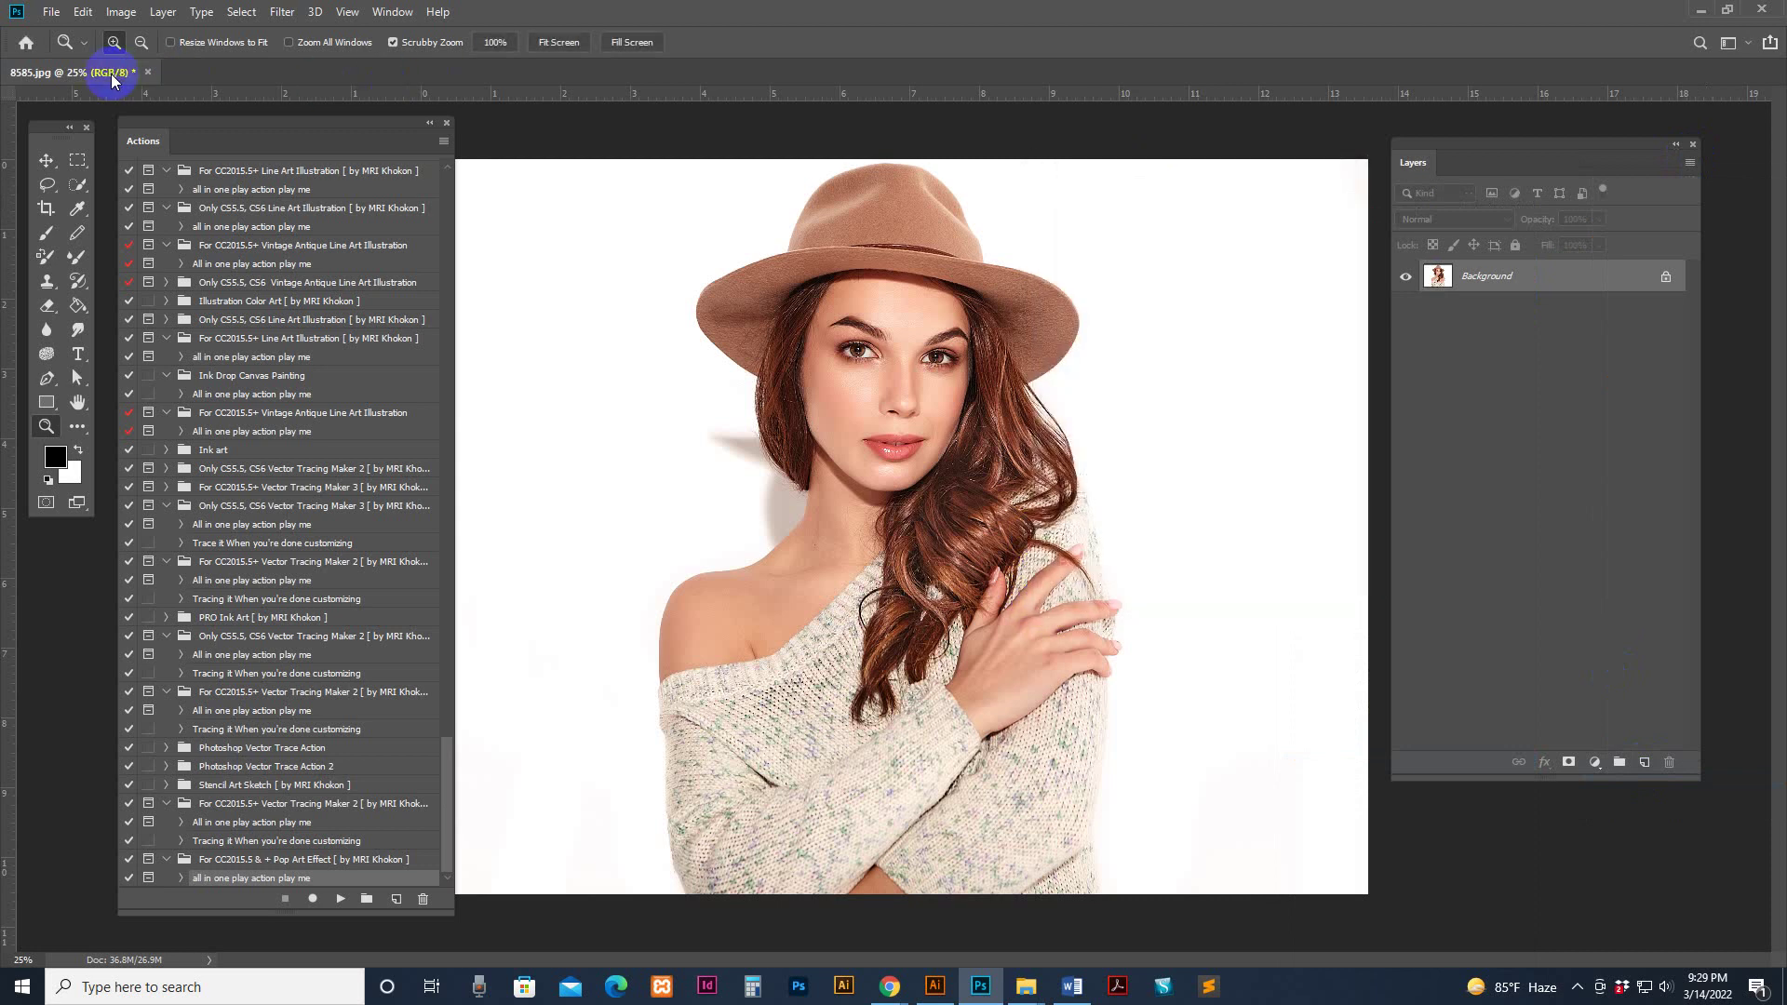
Confirm the image mode is RGB Color
{"action": "left_click", "coordinate": [121, 11]}
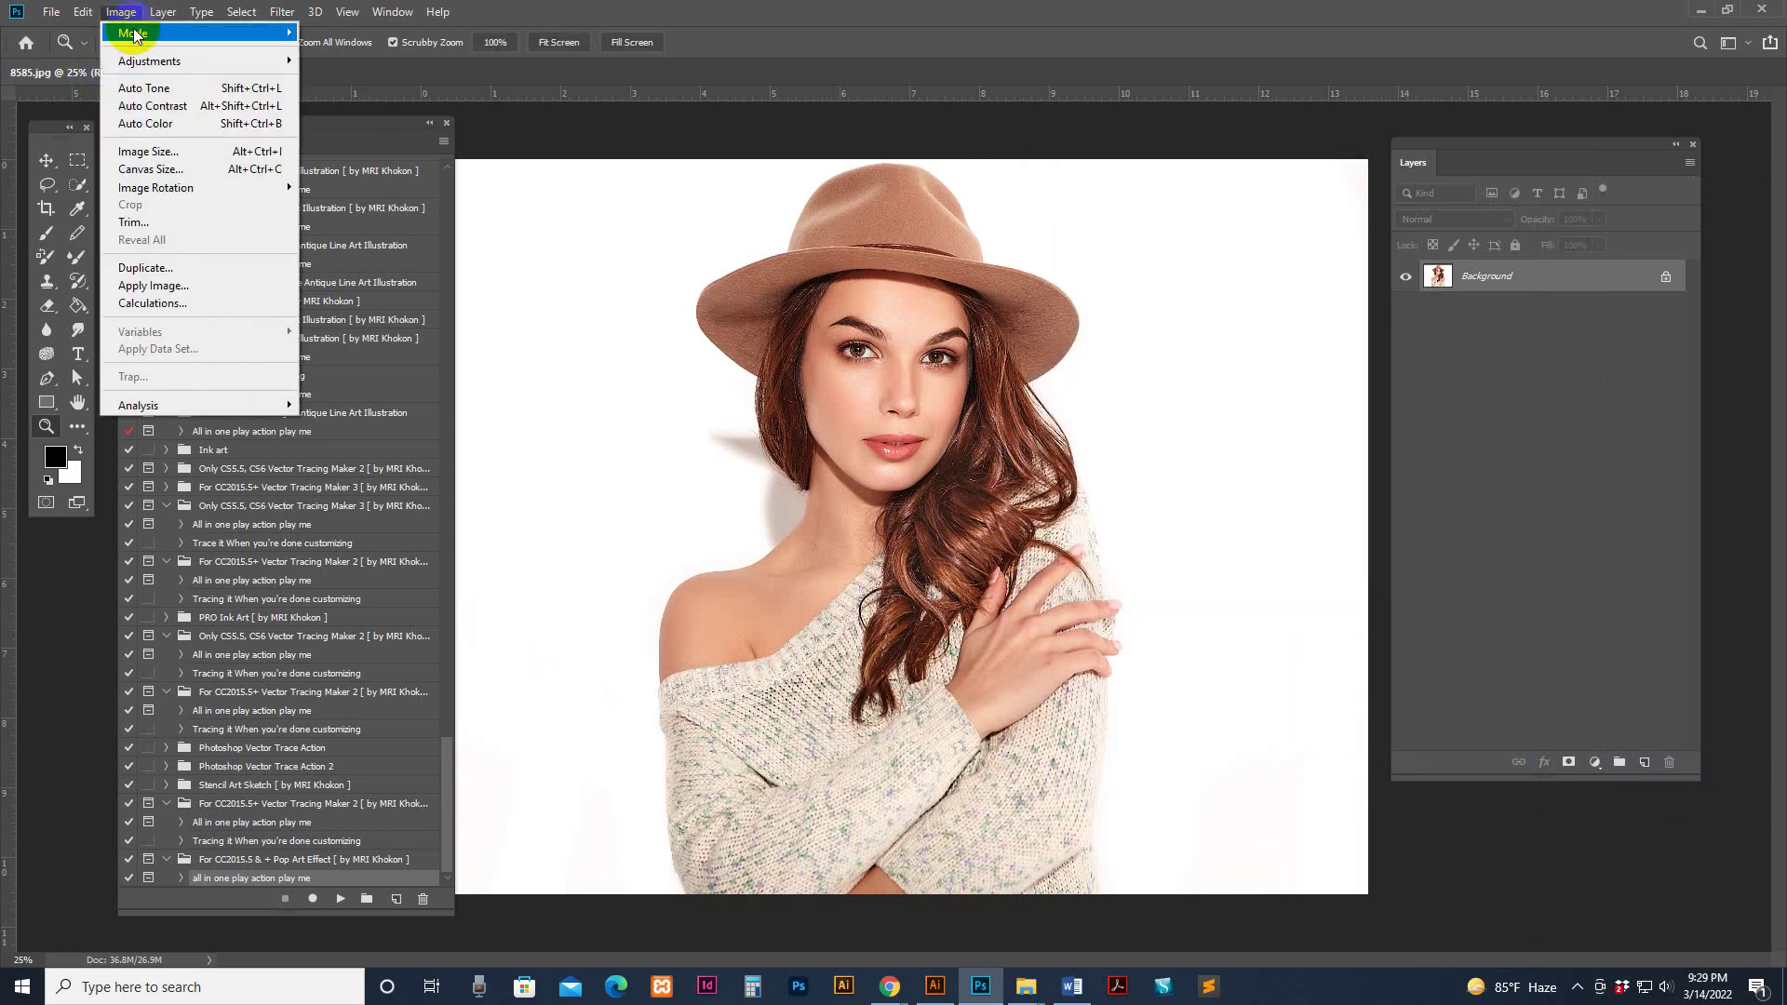
{"action": "mouse_move", "coordinate": [139, 37]}
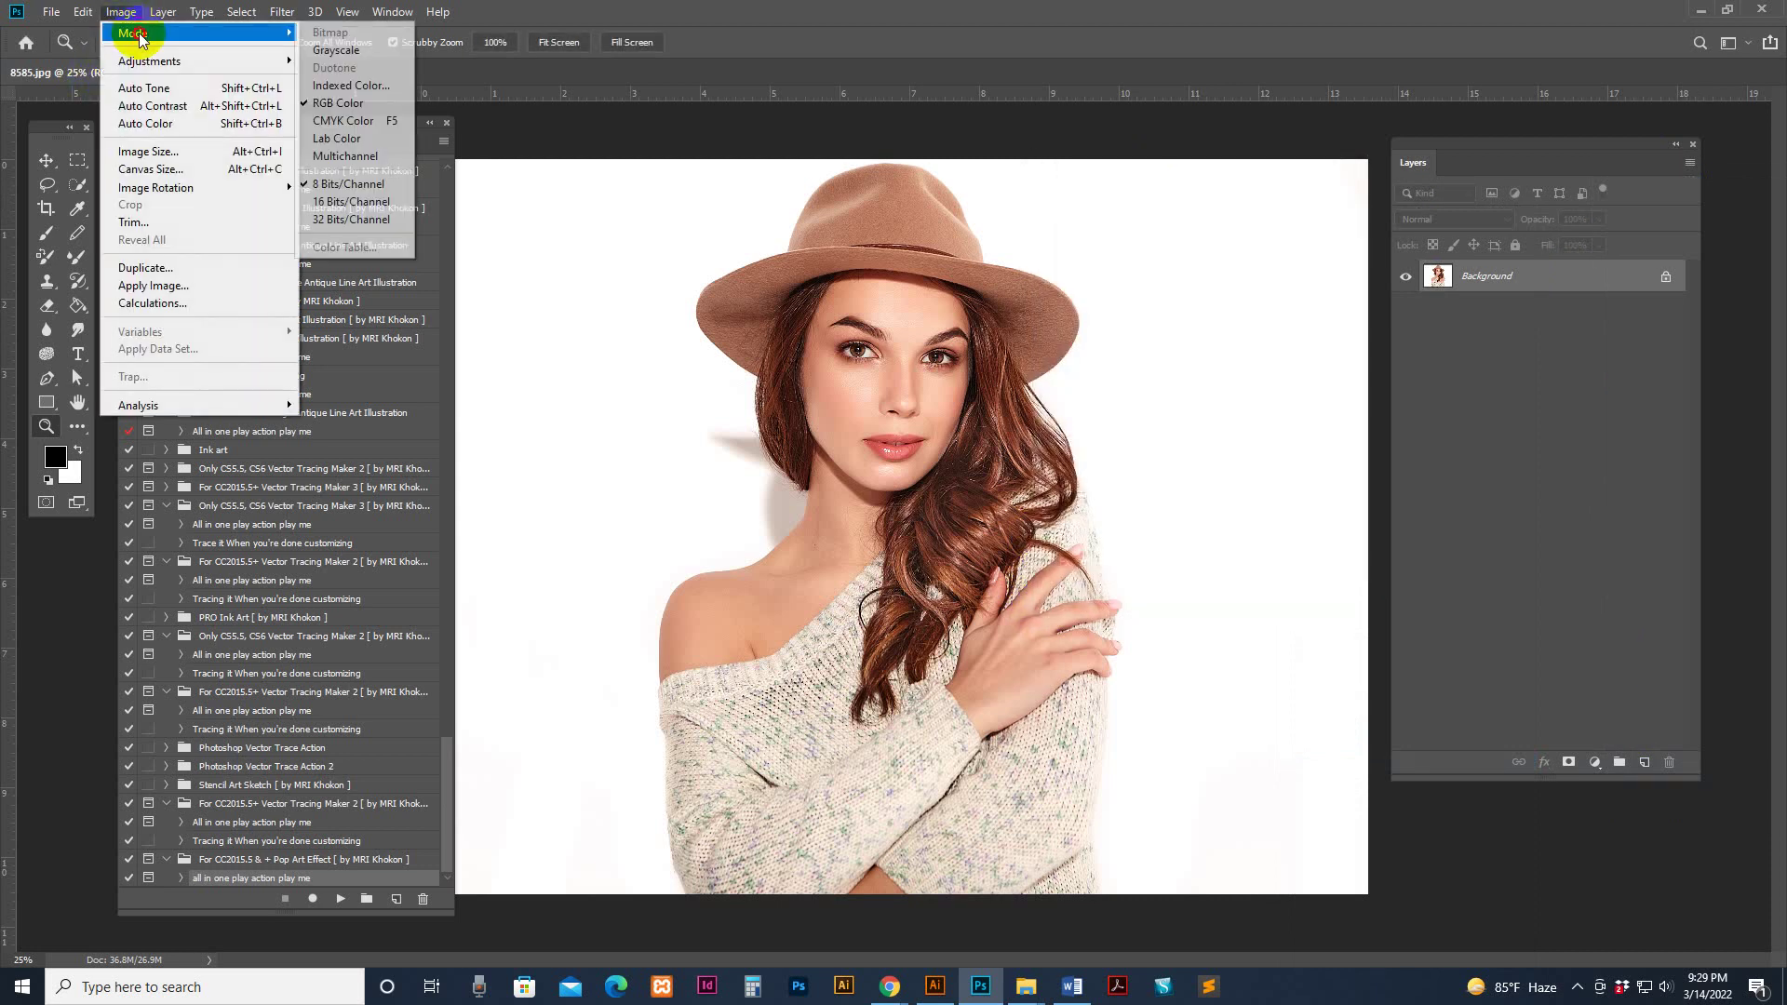
{"action": "left_click", "coordinate": [343, 104]}
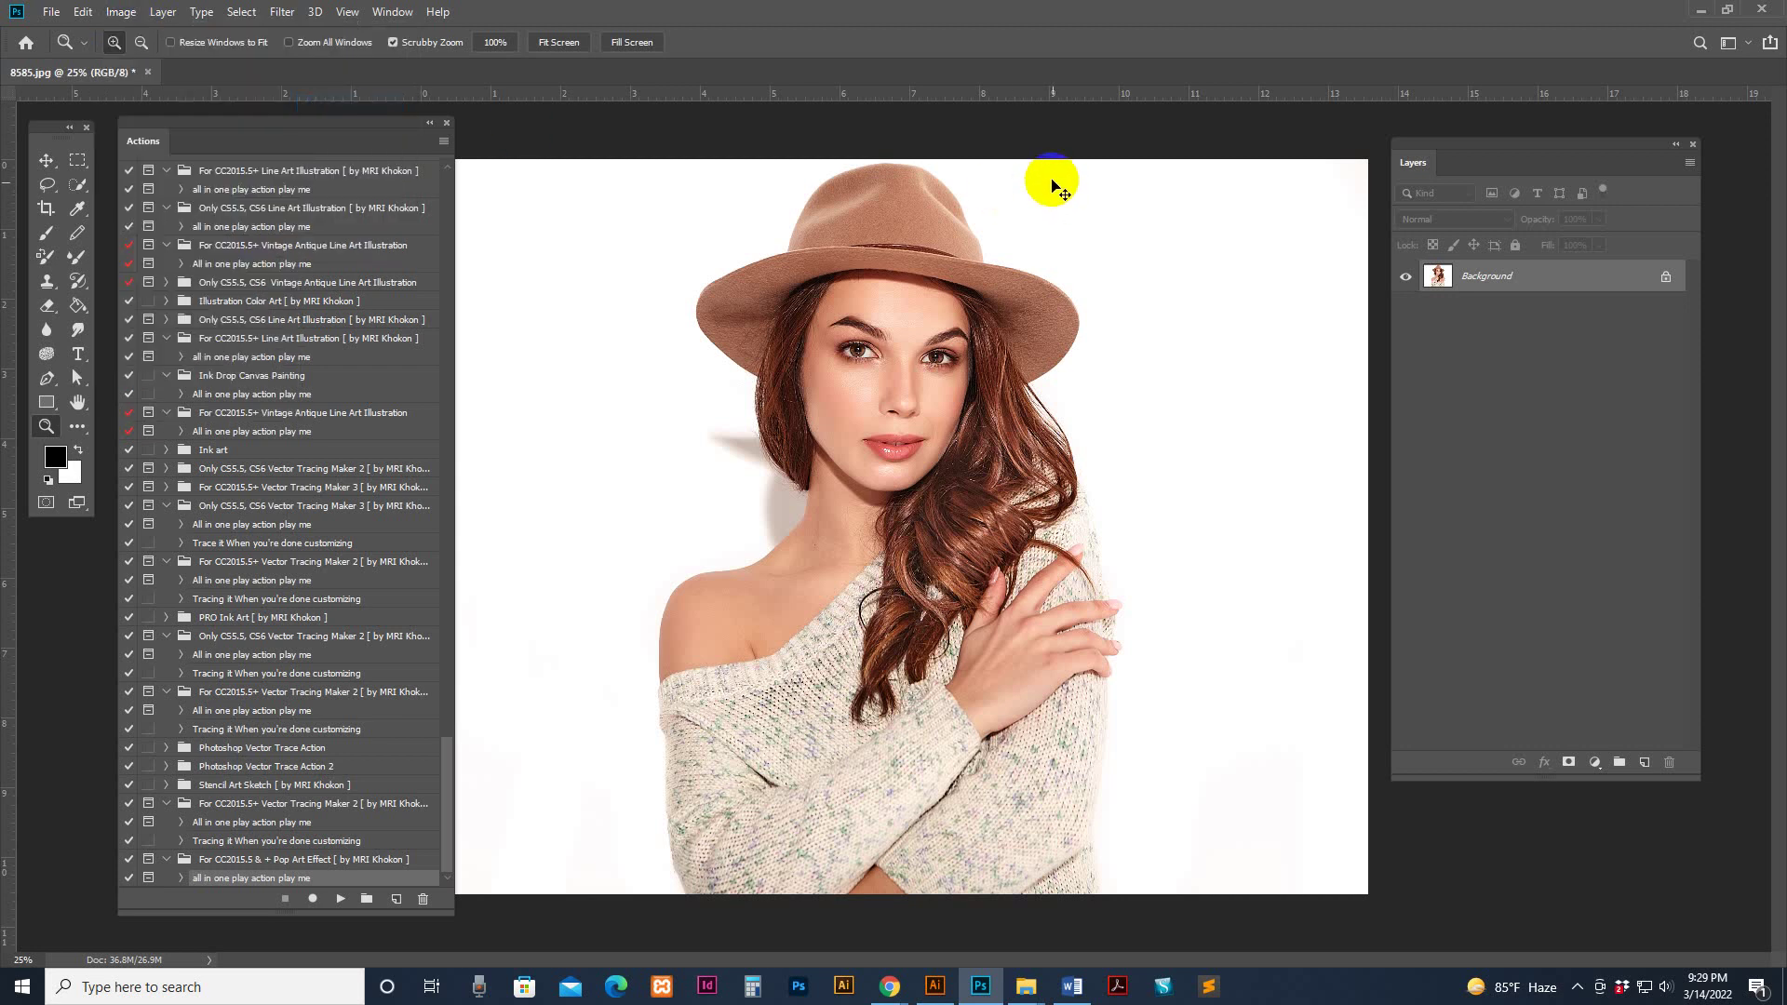
{"action": "left_click", "coordinate": [121, 13]}
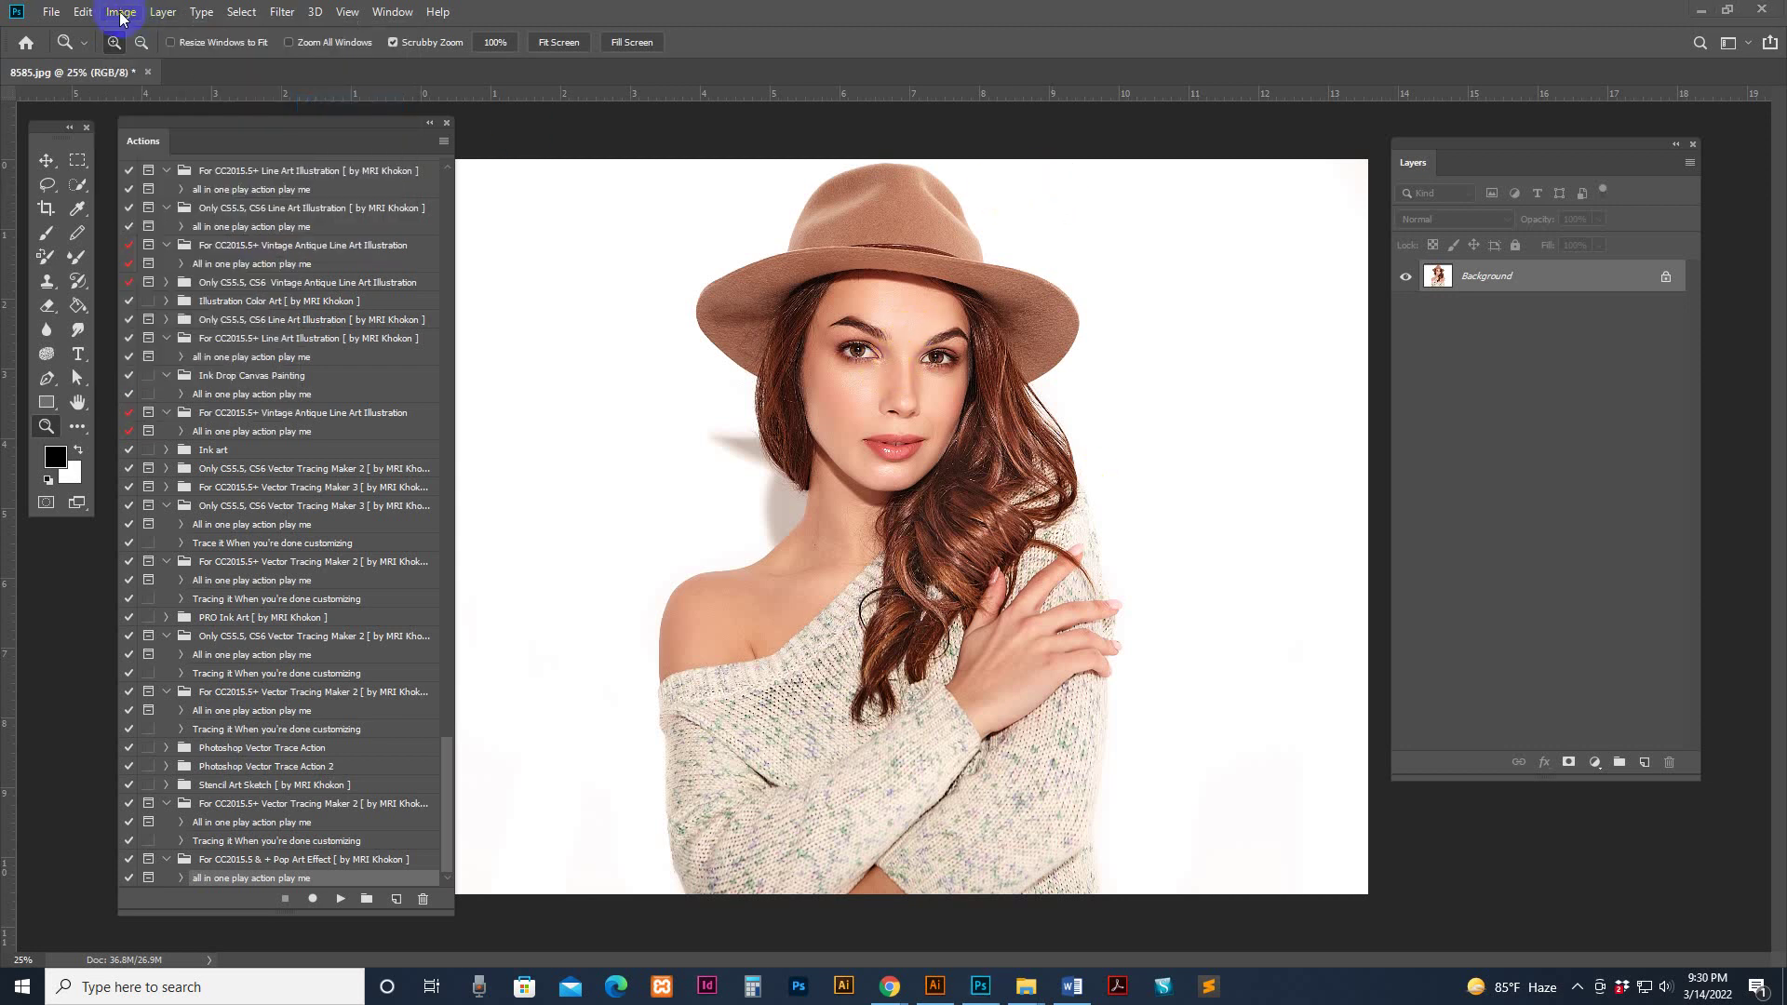
Resize the portrait to 2500 × 1941 px at 300 Pixels/Inch and zoom to check it
{"action": "left_click", "coordinate": [144, 152]}
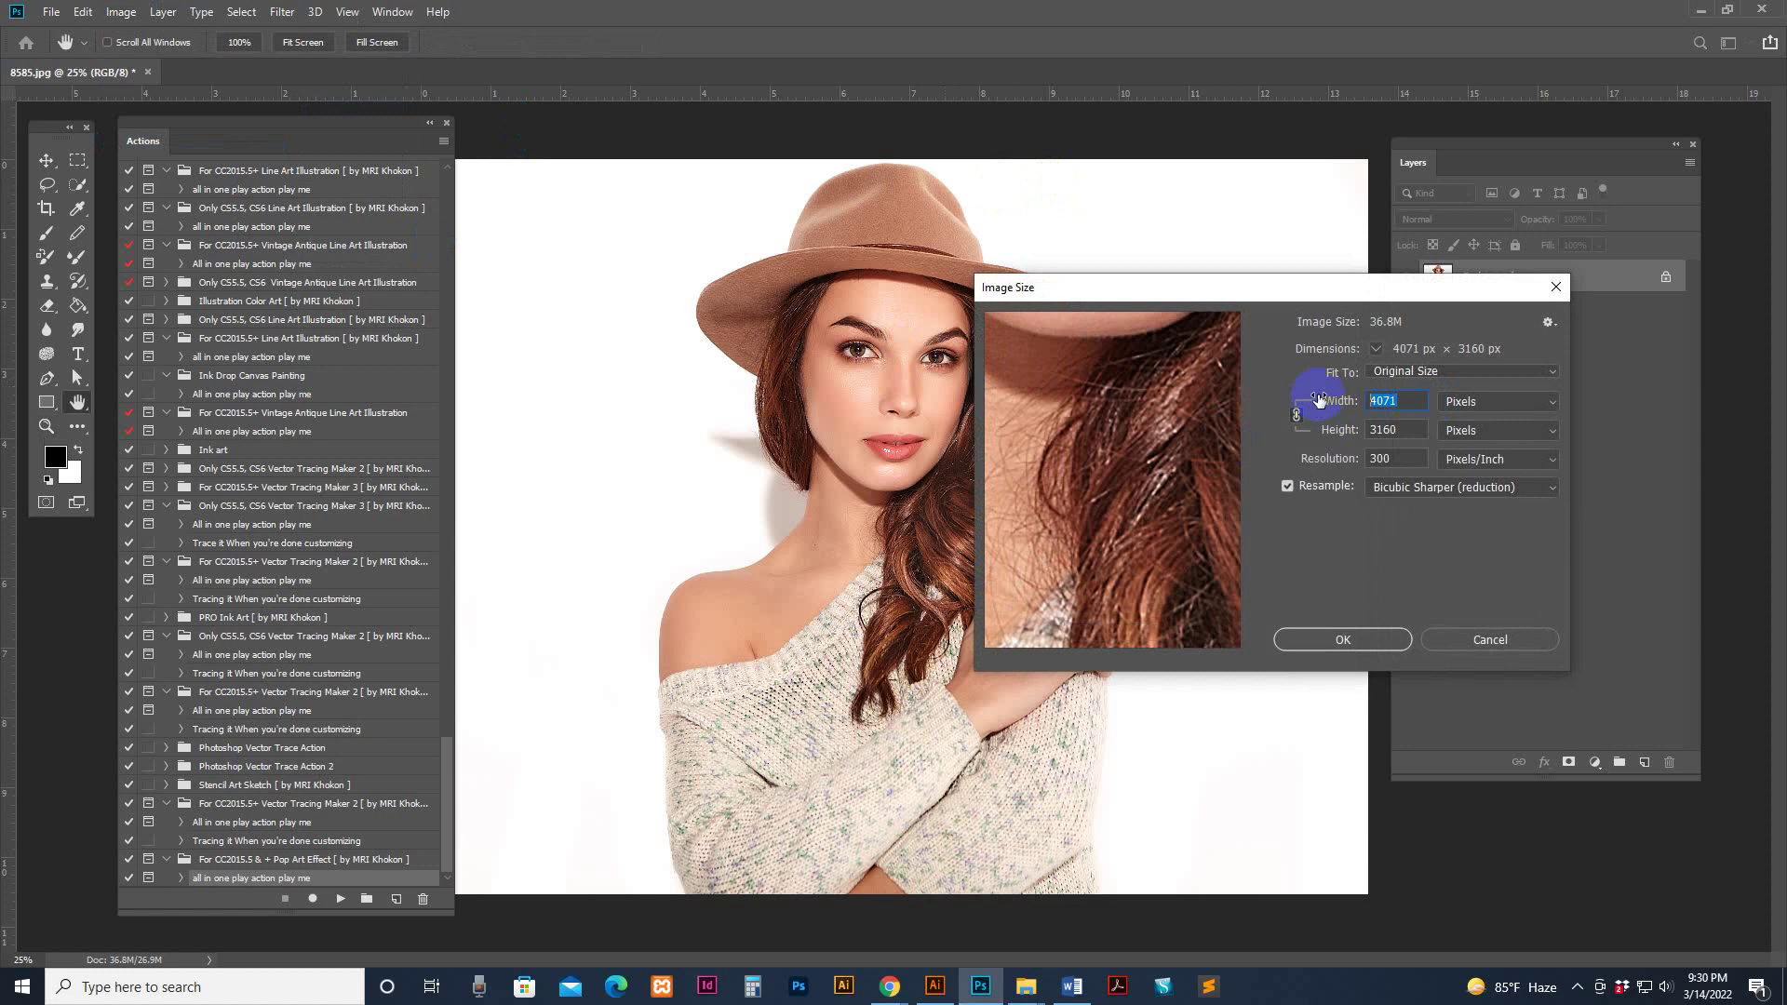
{"action": "type", "text": "2500"}
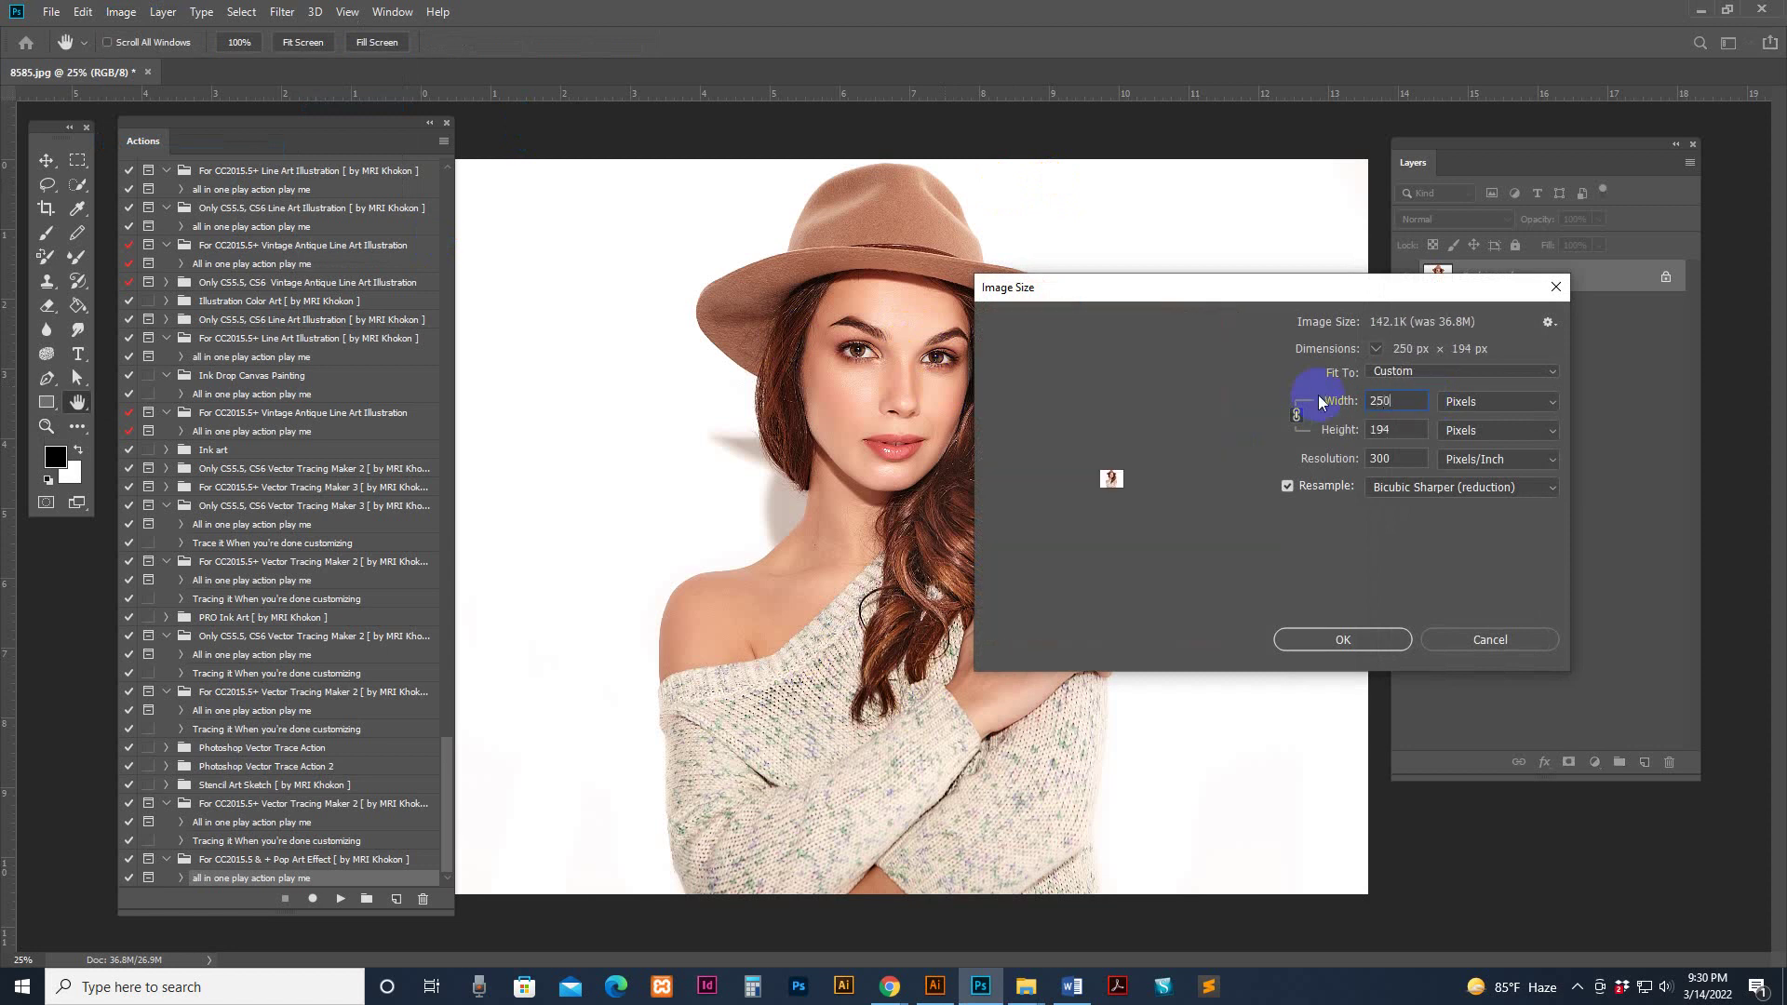
{"action": "left_click", "coordinate": [1346, 640]}
{"action": "key", "text": "z"}
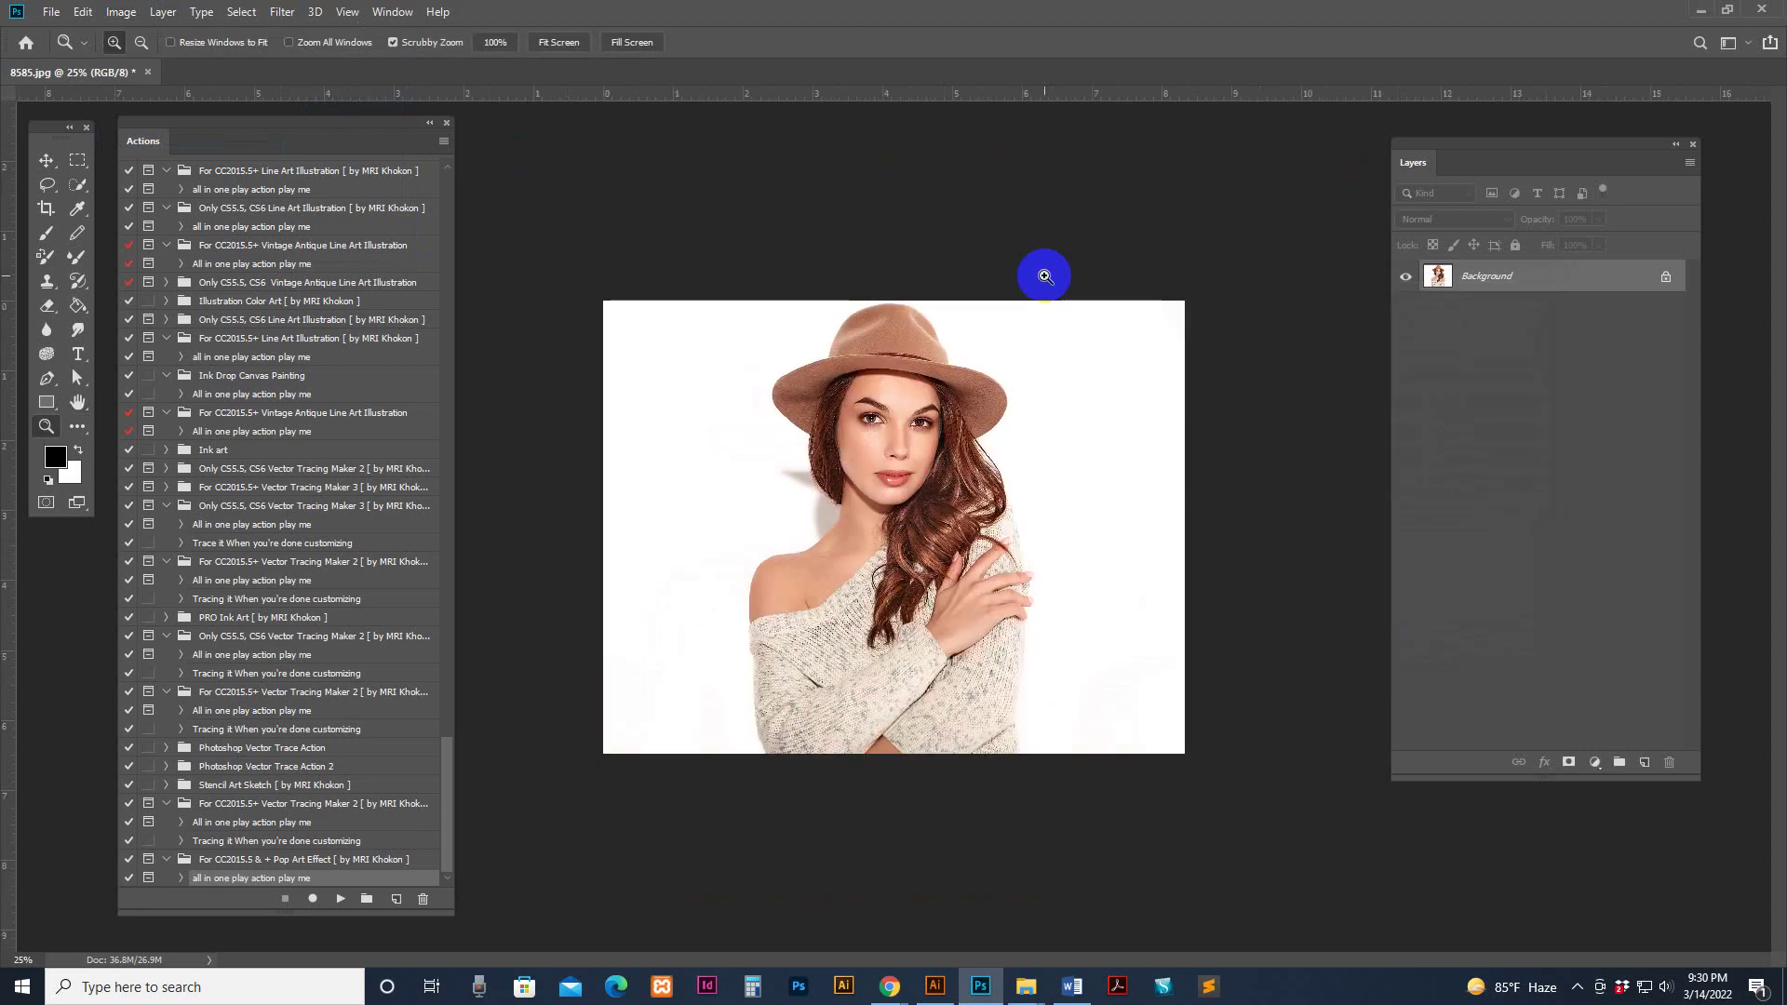
{"action": "left_click", "coordinate": [946, 471]}
{"action": "left_click", "coordinate": [978, 475], "text": "alt"}
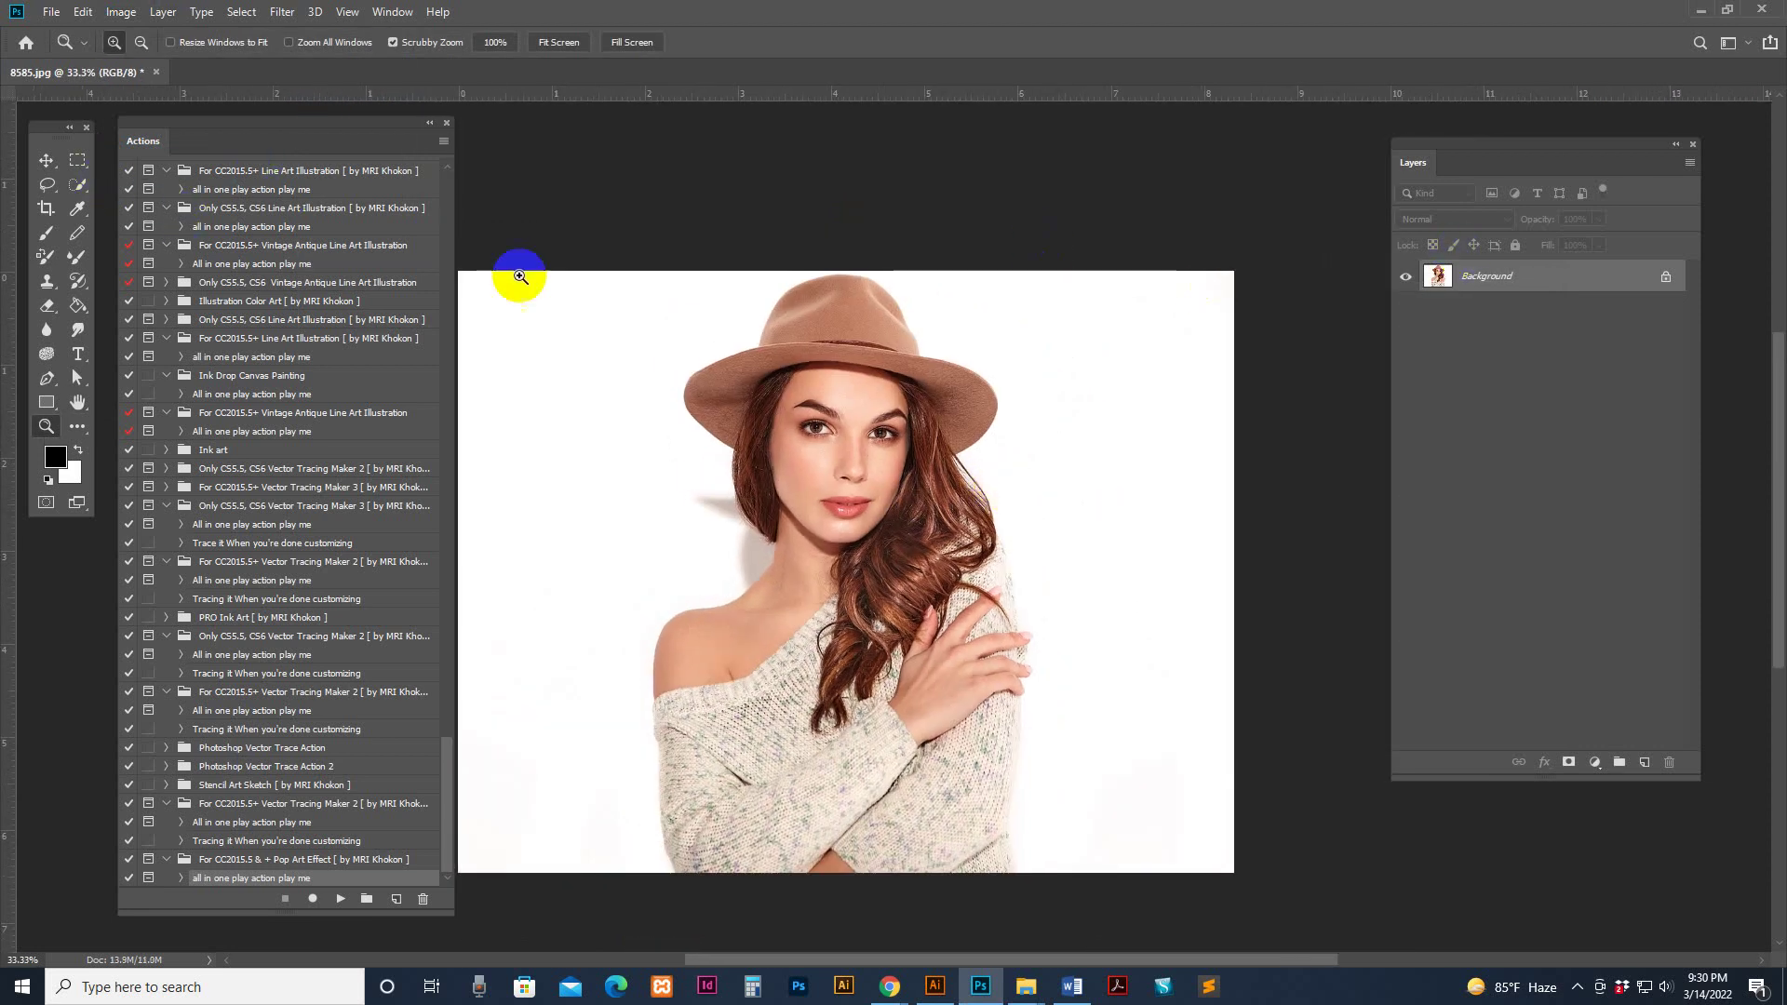
Select the woman with Quick Selection and Select Subject, then add her hair edge near the shoulder
{"action": "left_click_drag", "start_coordinate": [78, 185], "coordinate": [137, 197]}
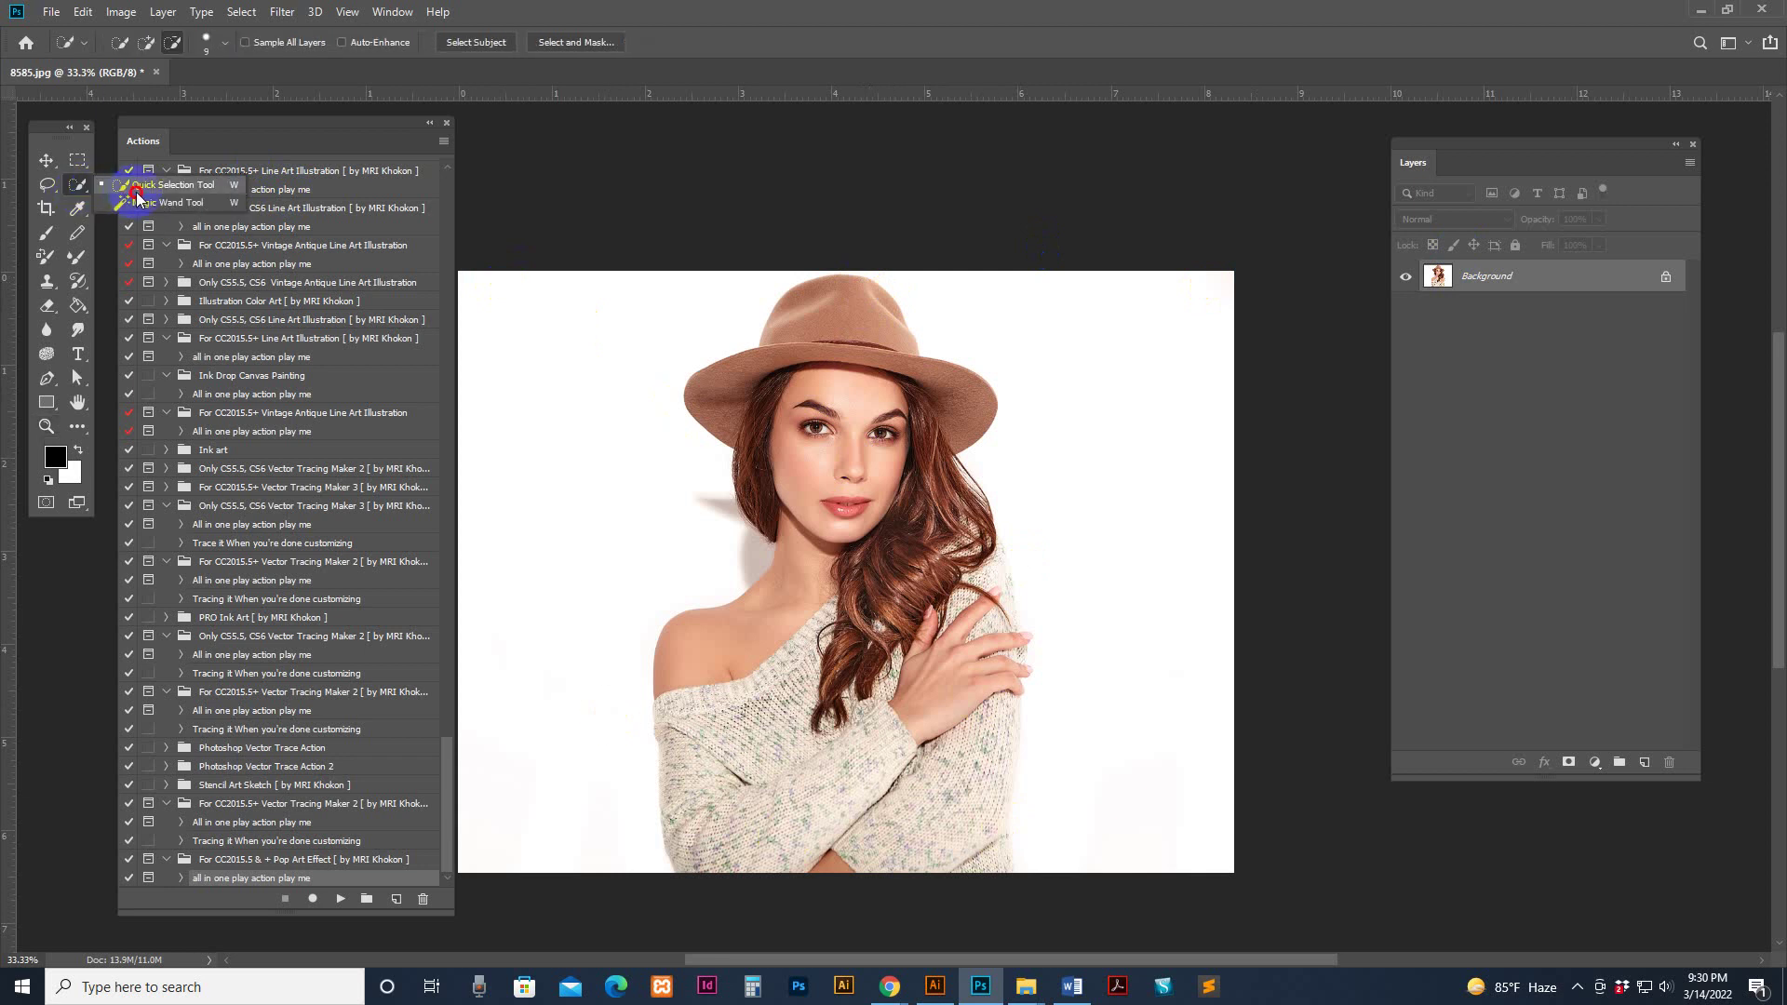
{"action": "left_click_drag", "start_coordinate": [138, 197], "coordinate": [144, 193]}
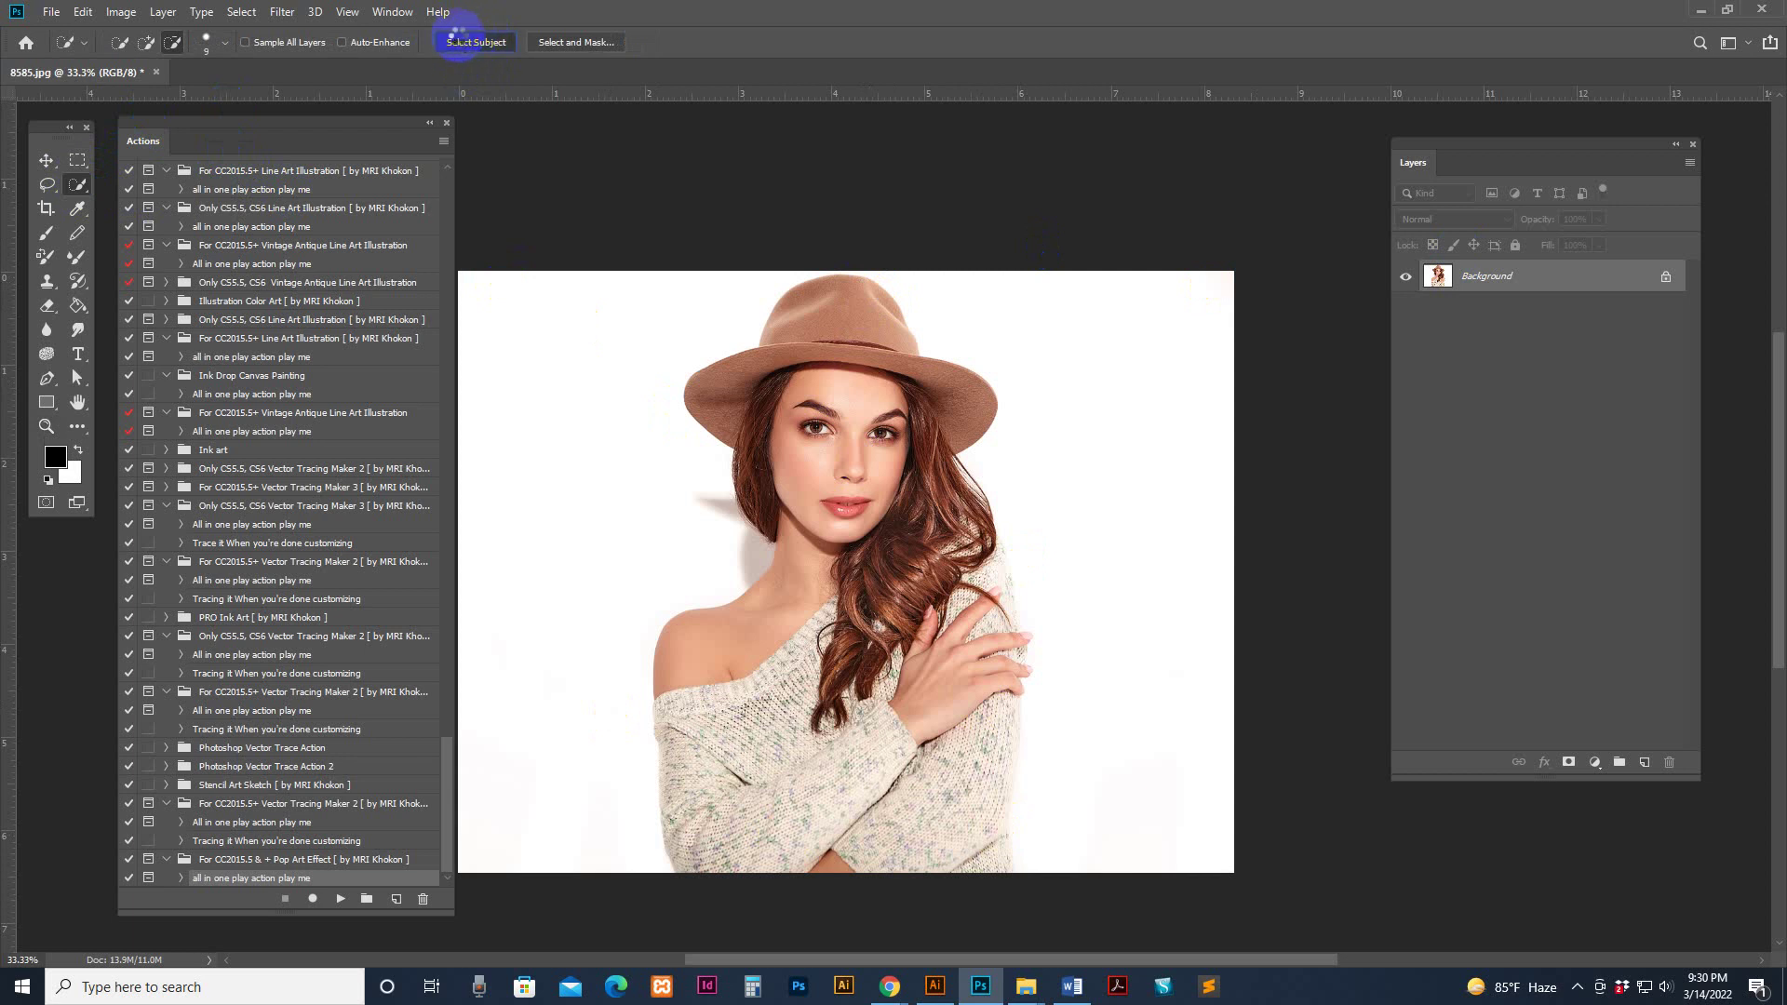
{"action": "left_click", "coordinate": [459, 42]}
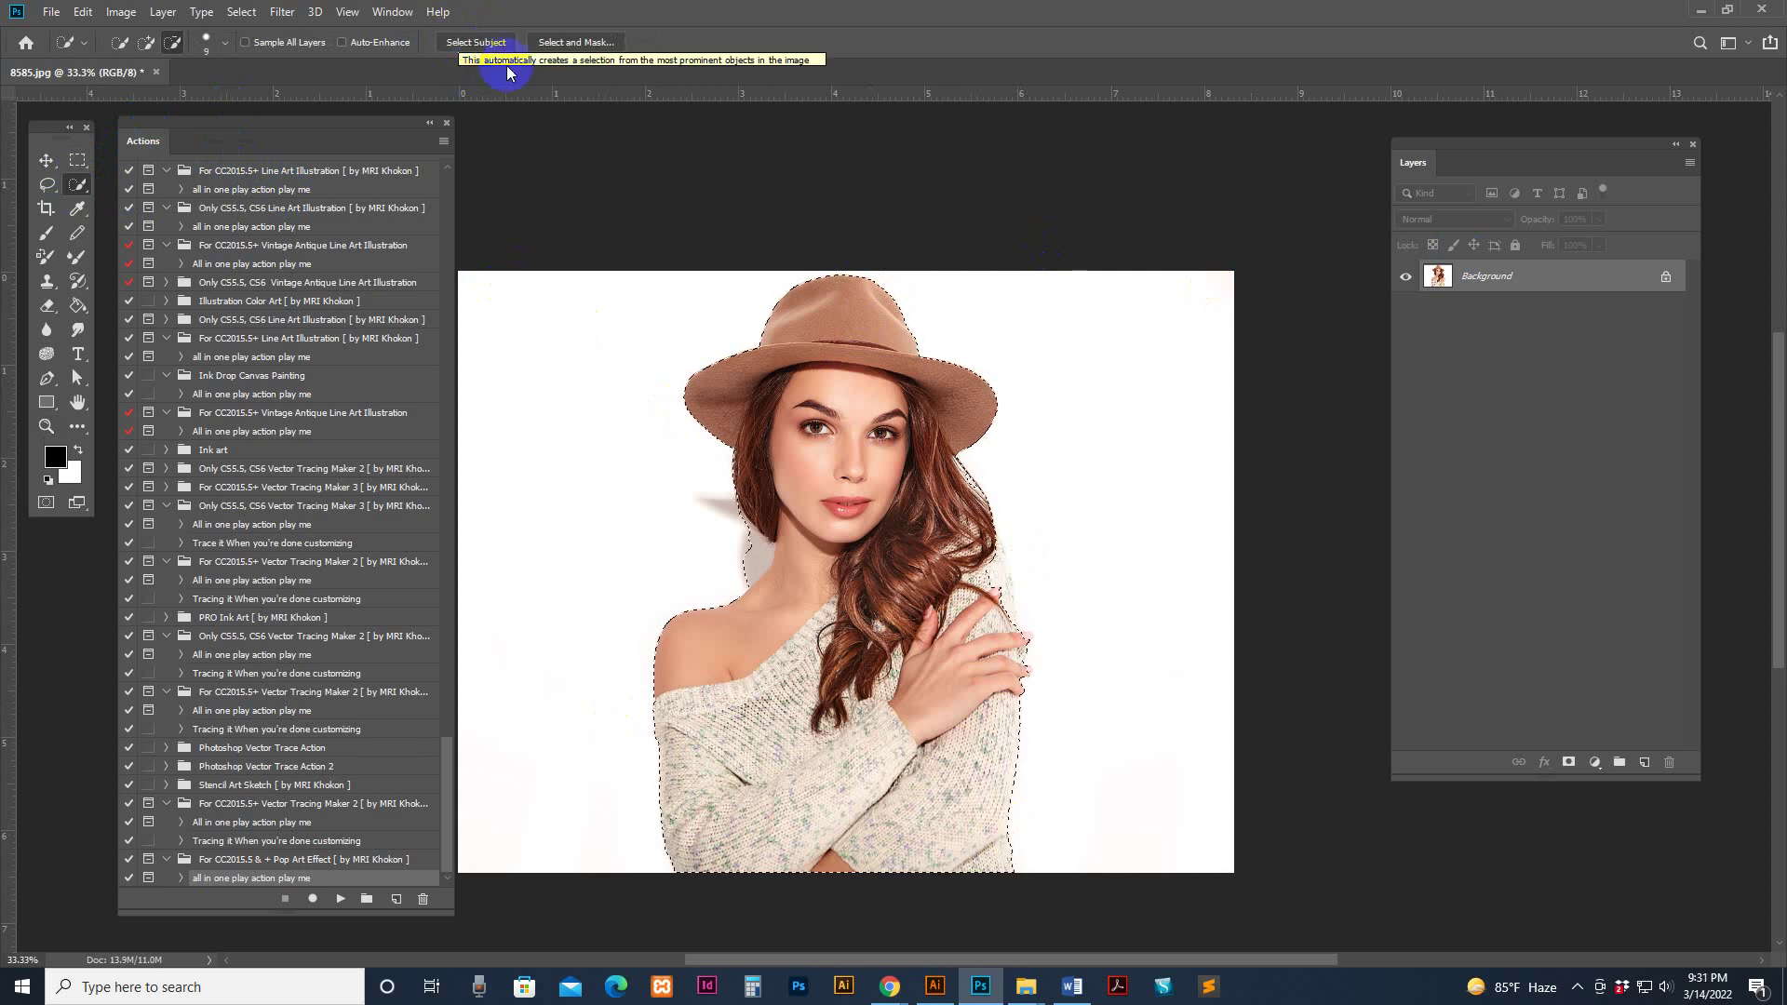
{"action": "key", "text": "ctrl+plus"}
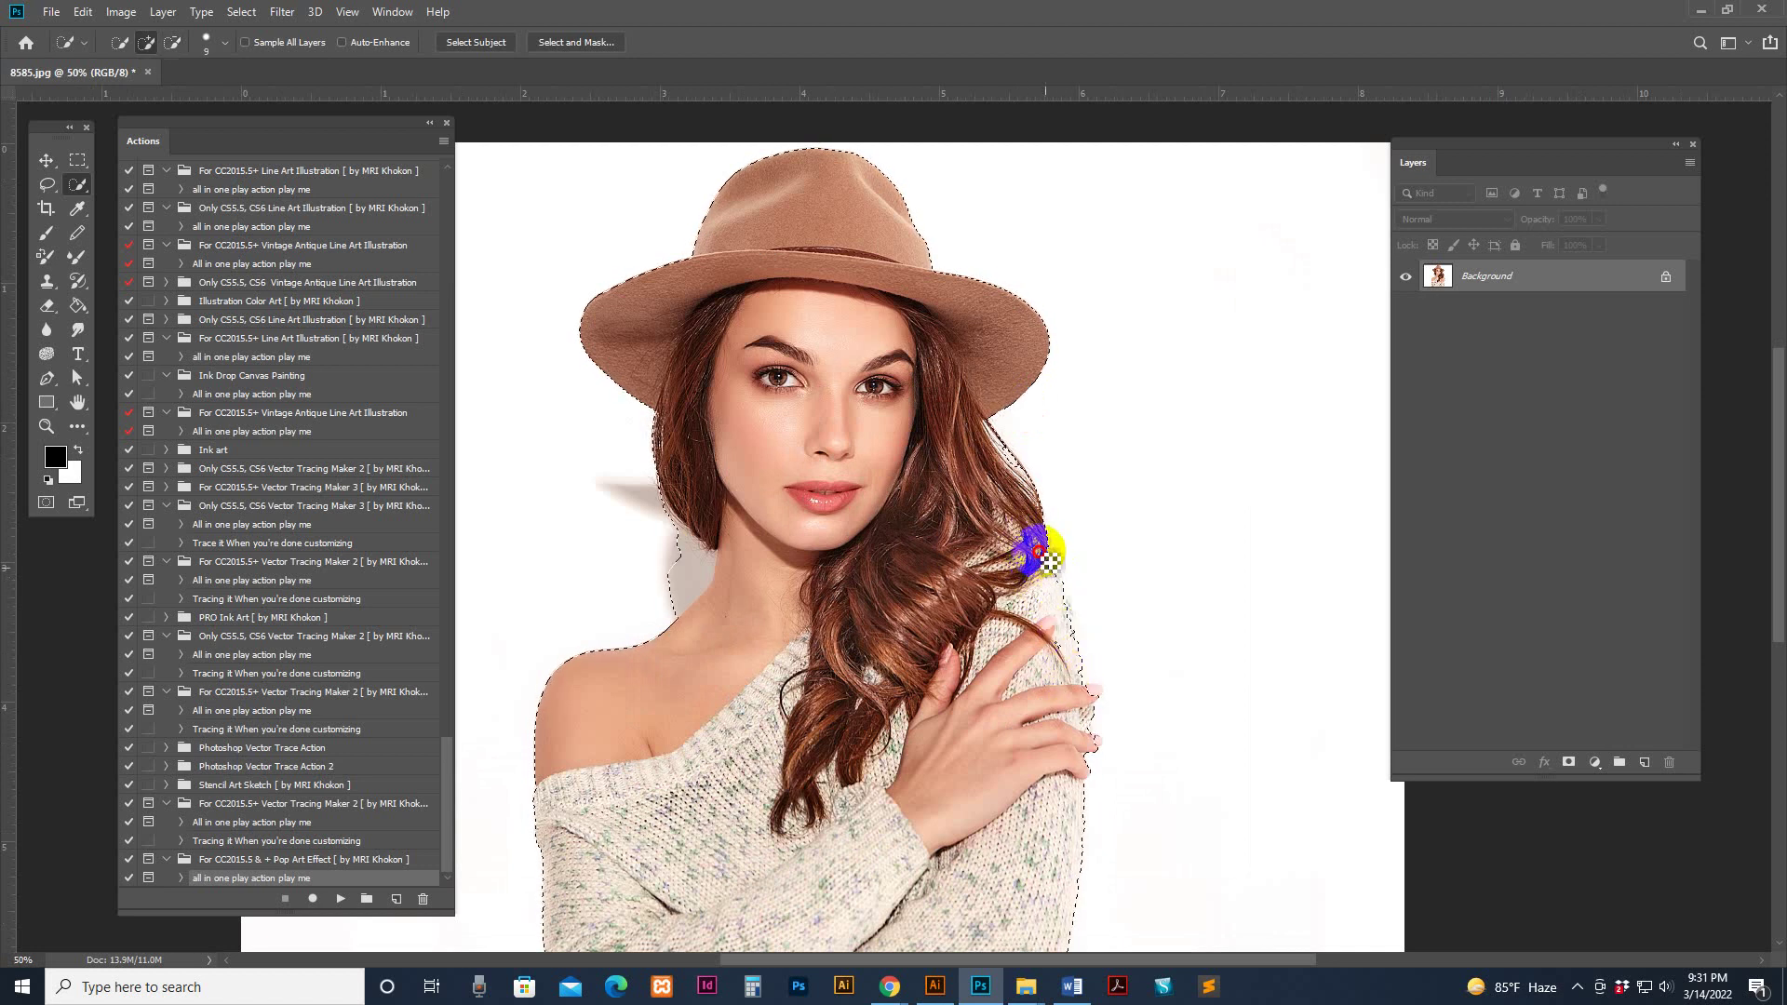
{"action": "mouse_move", "coordinate": [1029, 547]}
{"action": "left_mouse_down"}
{"action": "mouse_move", "coordinate": [1083, 702]}
{"action": "mouse_move", "coordinate": [1086, 689]}
{"action": "left_mouse_up"}
{"action": "mouse_move", "coordinate": [1038, 573]}
{"action": "left_mouse_down"}
{"action": "mouse_move", "coordinate": [1030, 559]}
{"action": "mouse_move", "coordinate": [1046, 561]}
{"action": "left_mouse_up"}
{"action": "key", "text": "alt"}
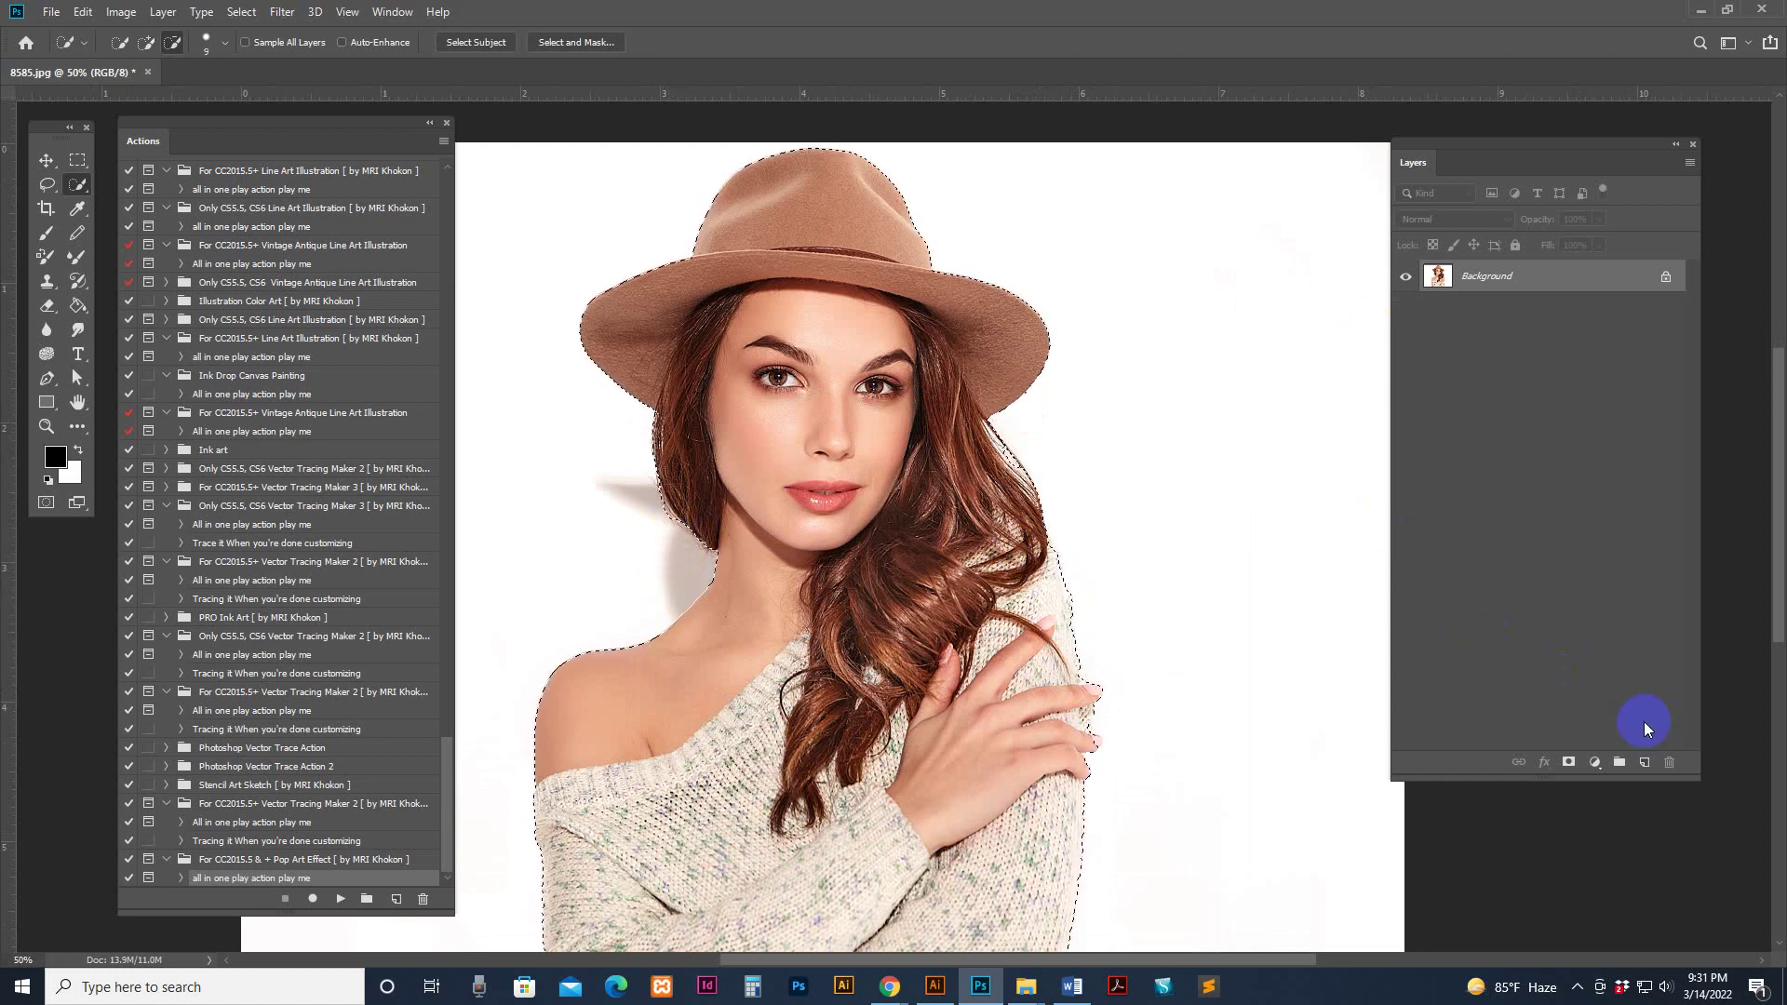
Create Layer 1 above the Background and rename it 'brush'
{"action": "left_click", "coordinate": [1645, 760]}
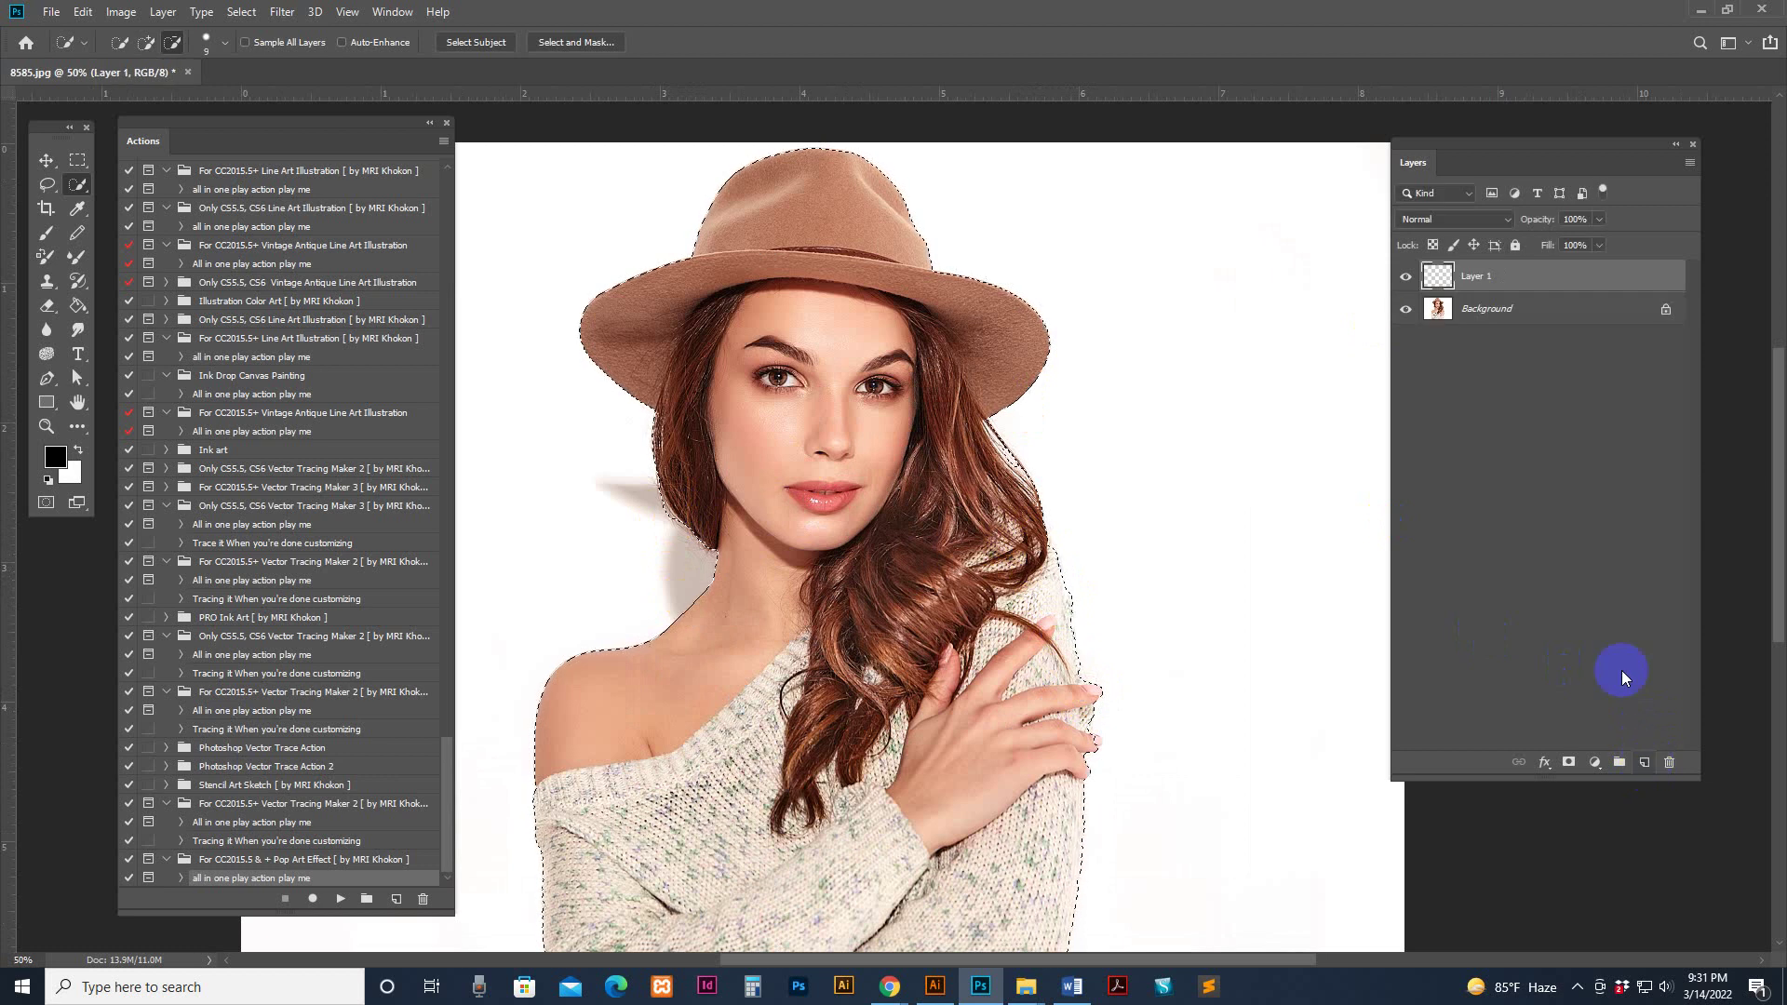
{"action": "left_click", "coordinate": [399, 12]}
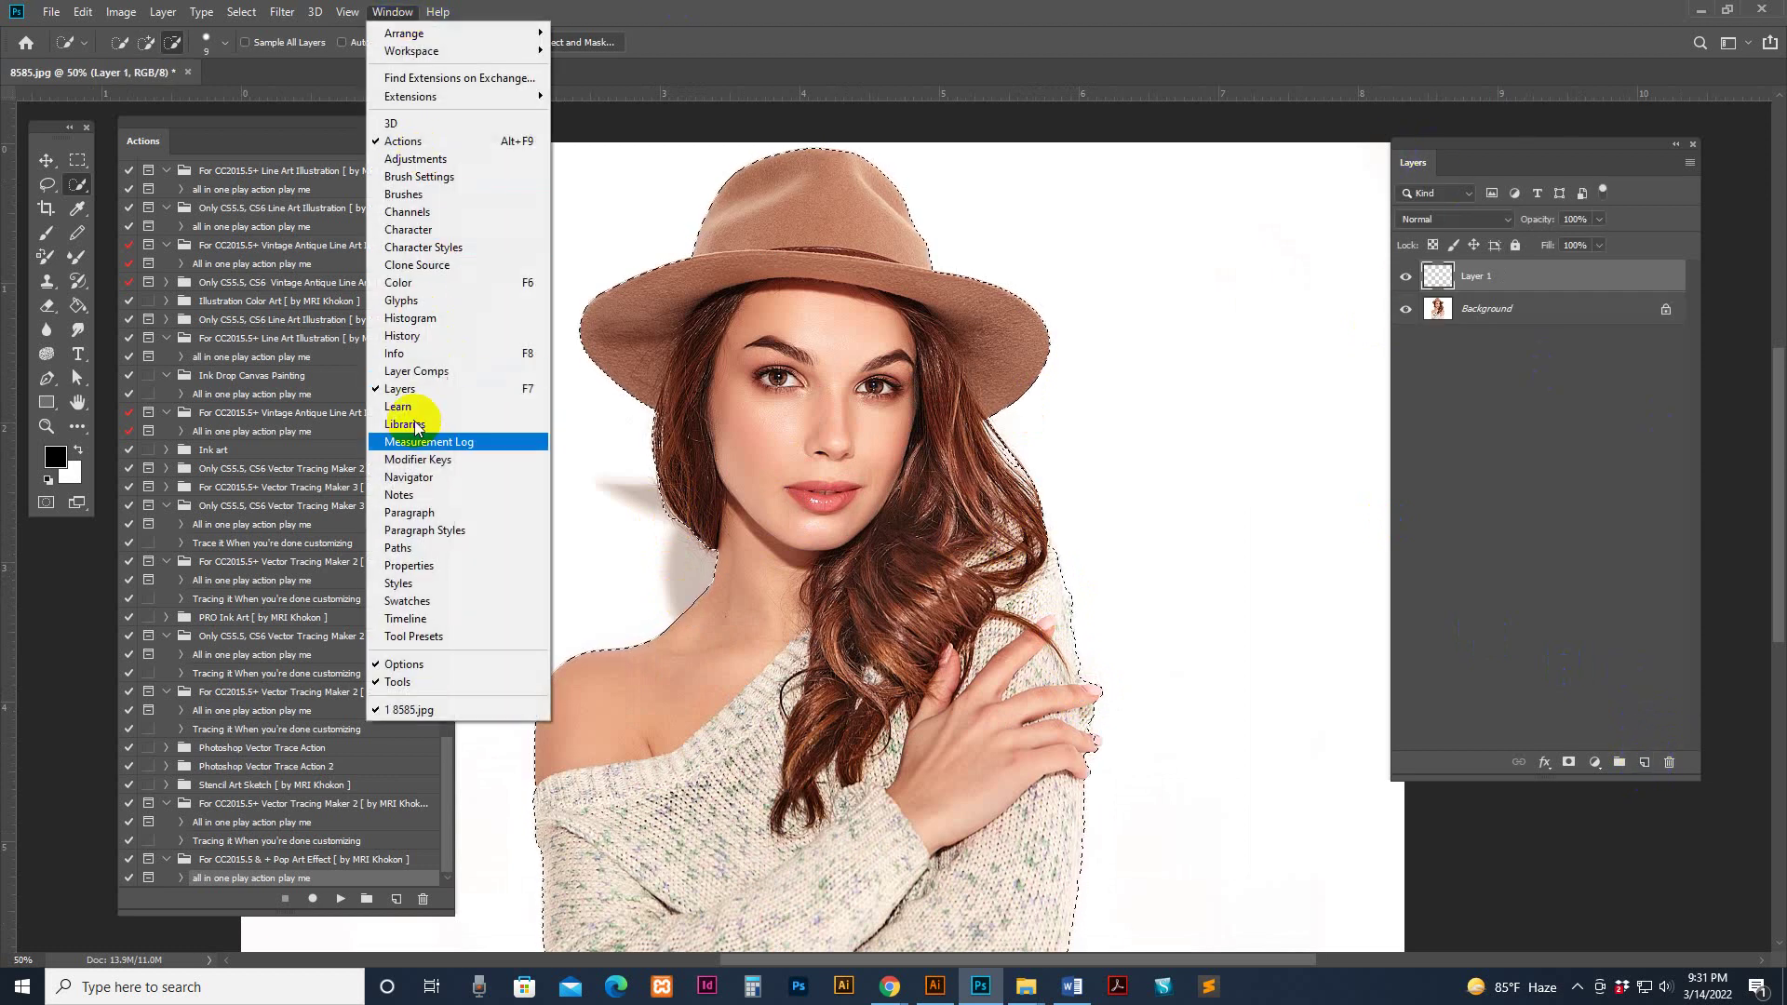
{"action": "left_click", "coordinate": [1496, 284]}
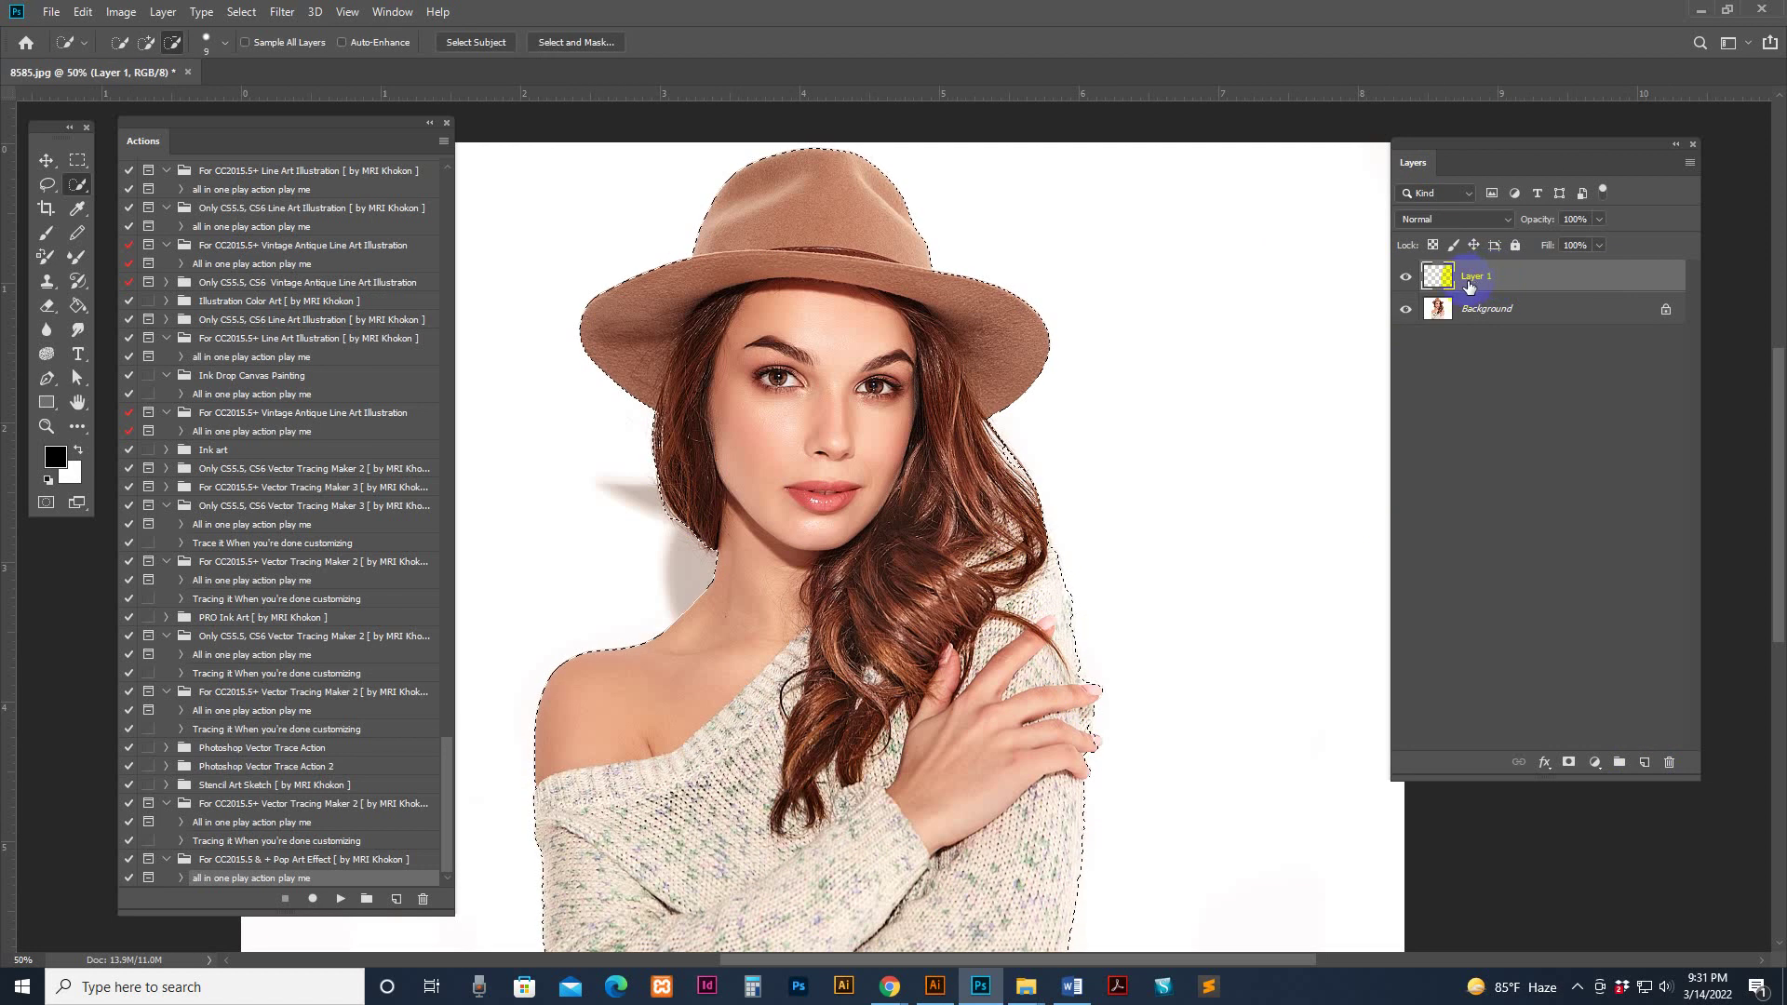
{"action": "left_click", "coordinate": [1487, 279]}
{"action": "type", "text": "brush"}
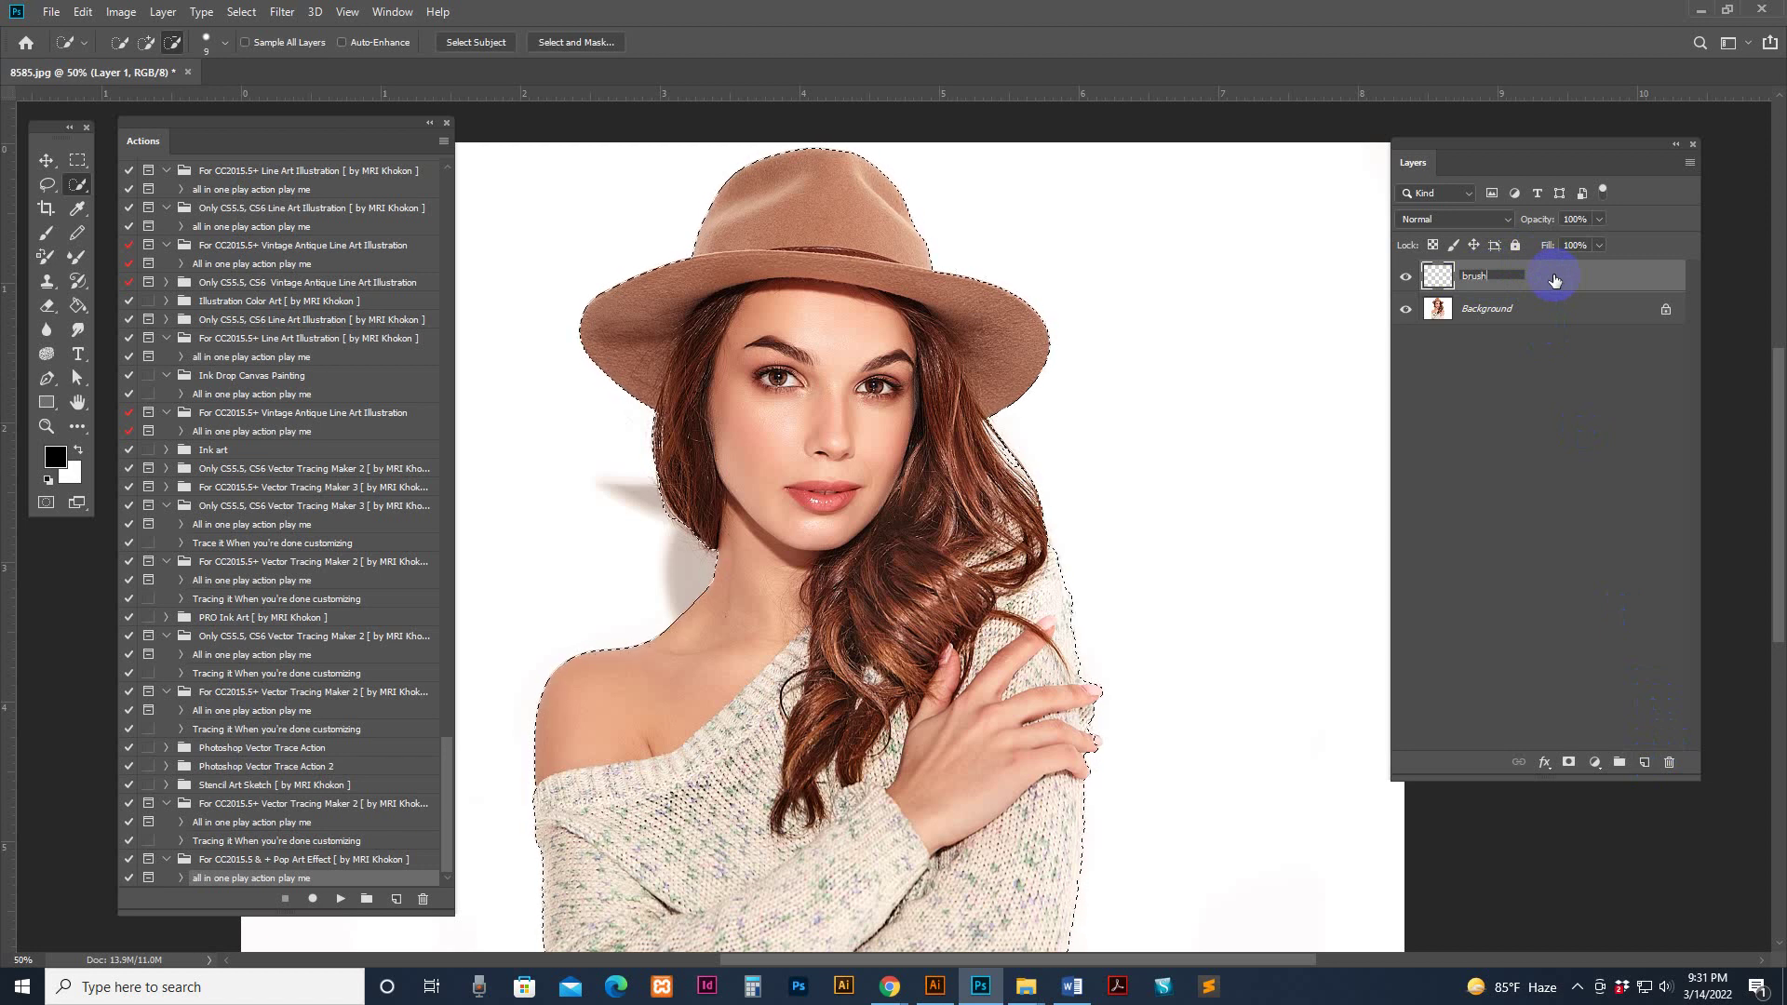
{"action": "key", "text": "Return"}
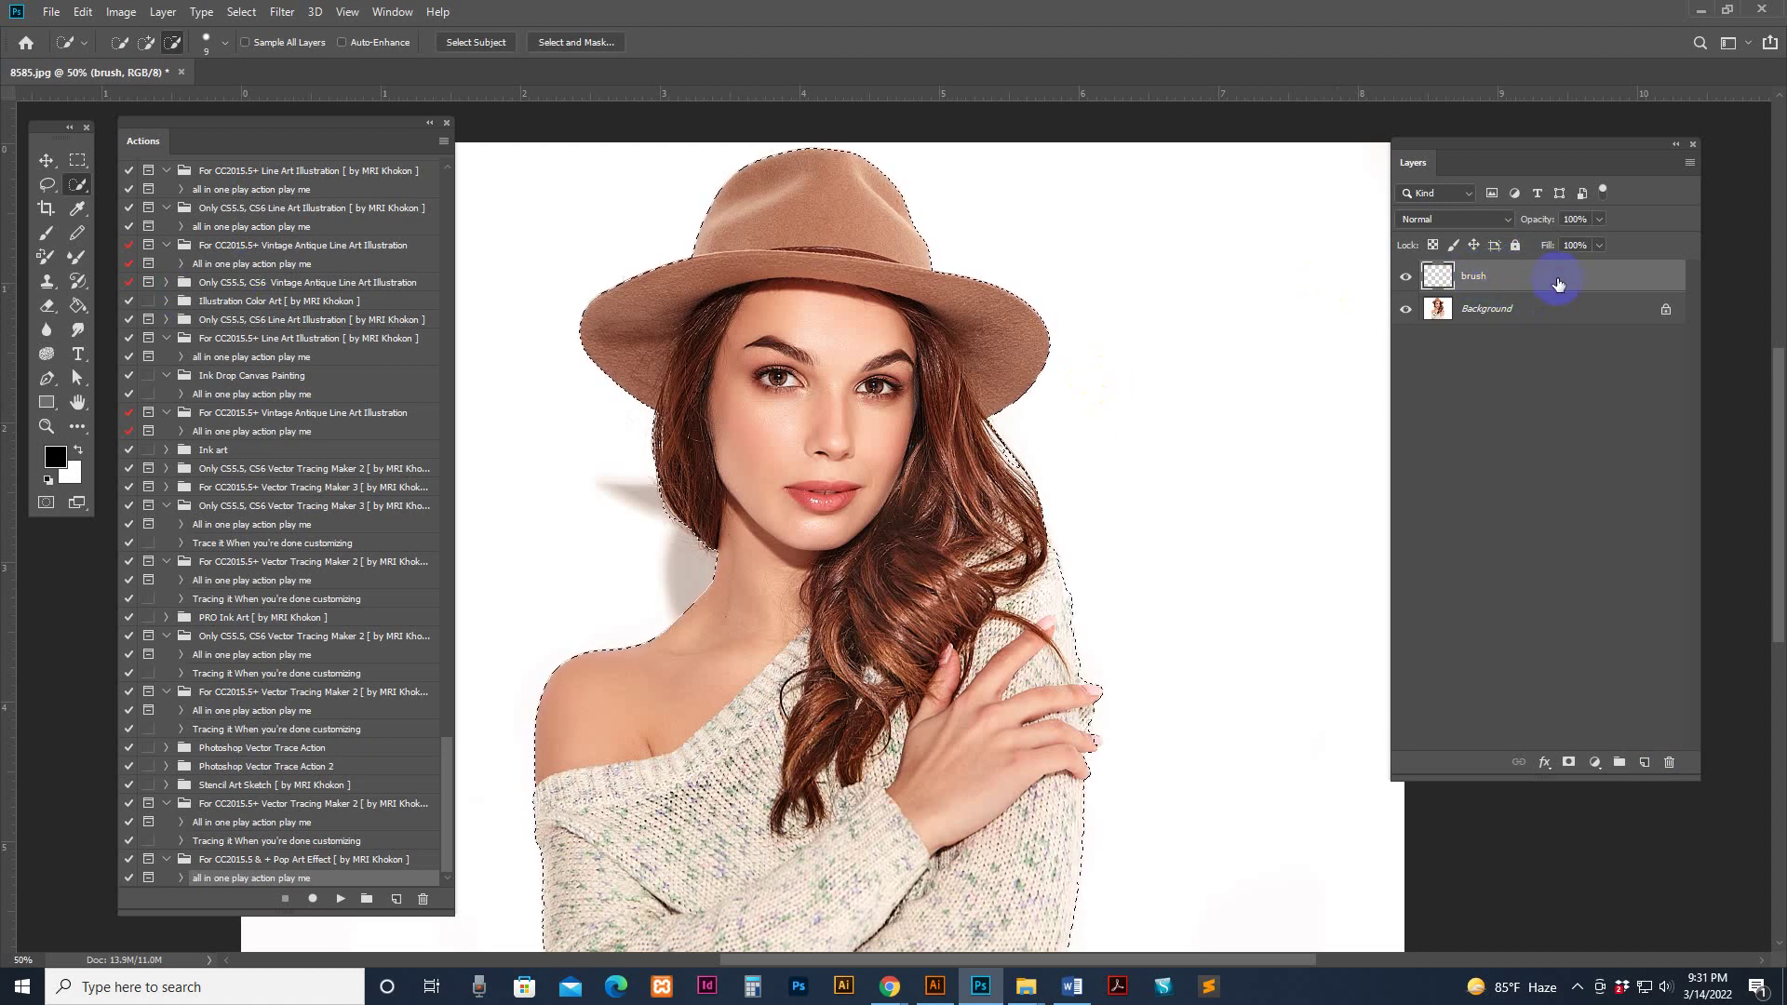
Paint-bucket the woman's selection on the brush layer with bright red ff0d0d
{"action": "left_click_drag", "start_coordinate": [77, 306], "coordinate": [157, 328]}
{"action": "left_click", "coordinate": [56, 456]}
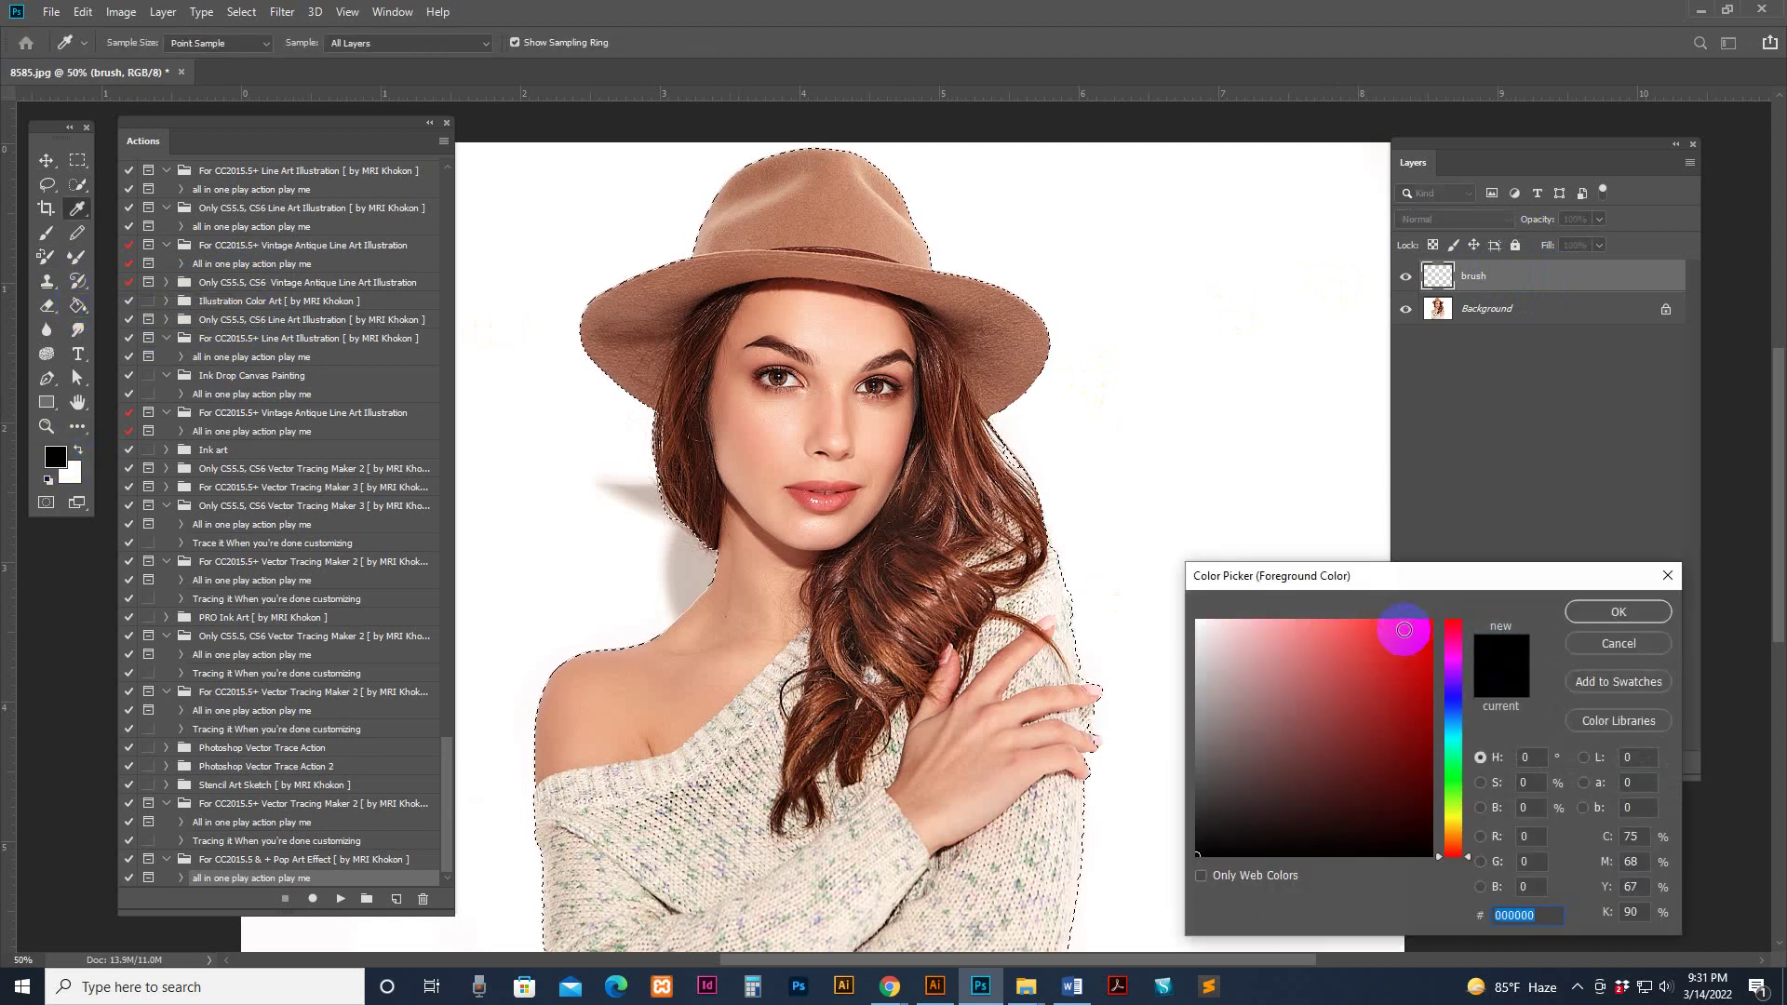
{"action": "left_click_drag", "start_coordinate": [1404, 631], "coordinate": [1475, 605]}
{"action": "left_click", "coordinate": [1655, 607]}
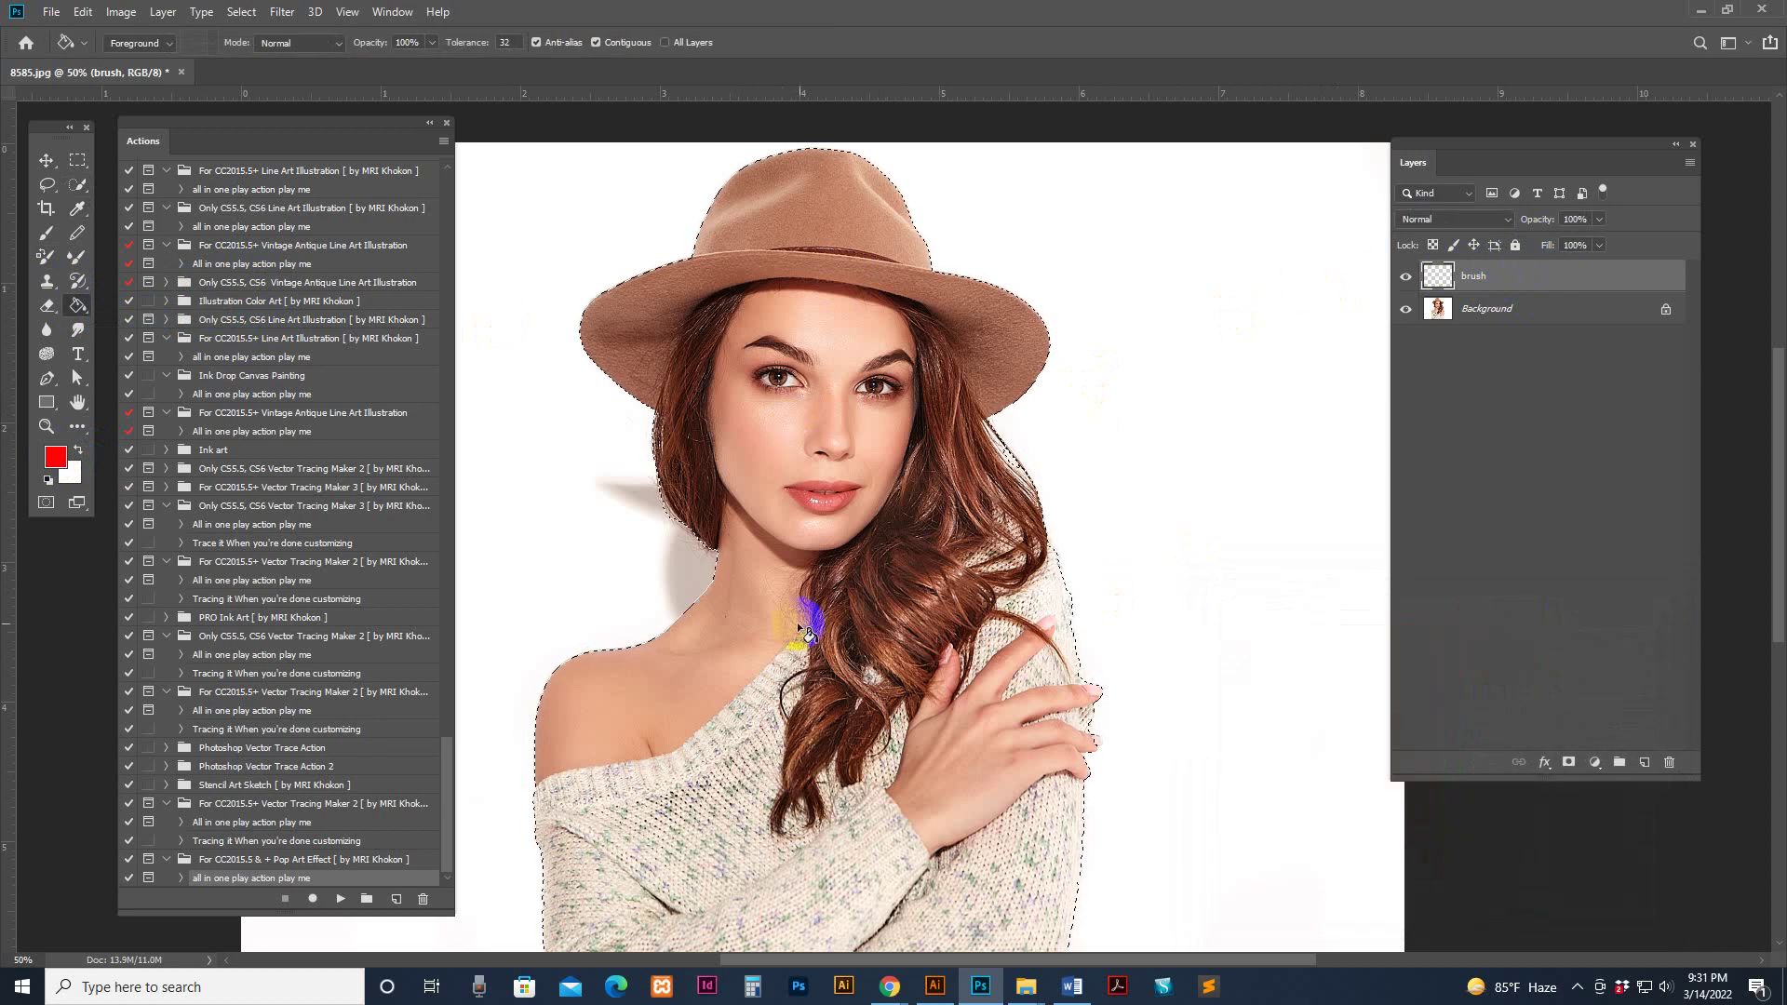
{"action": "left_click", "coordinate": [827, 603]}
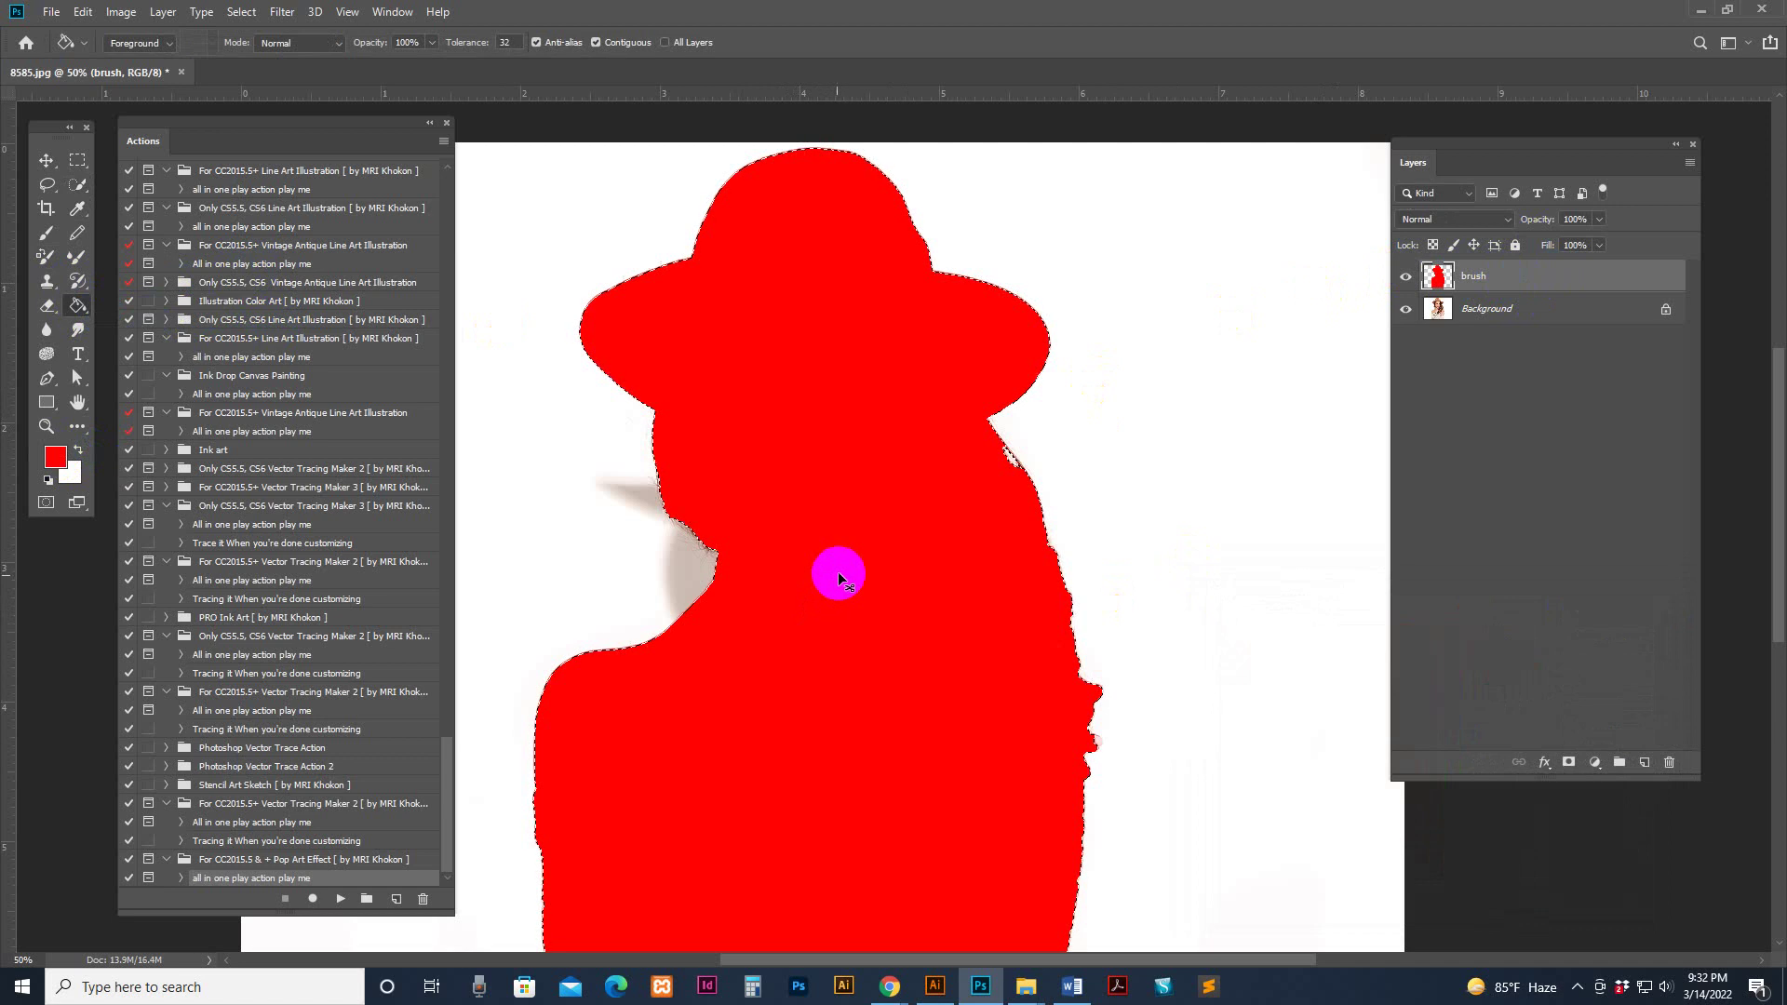
{"action": "left_click", "coordinate": [240, 13]}
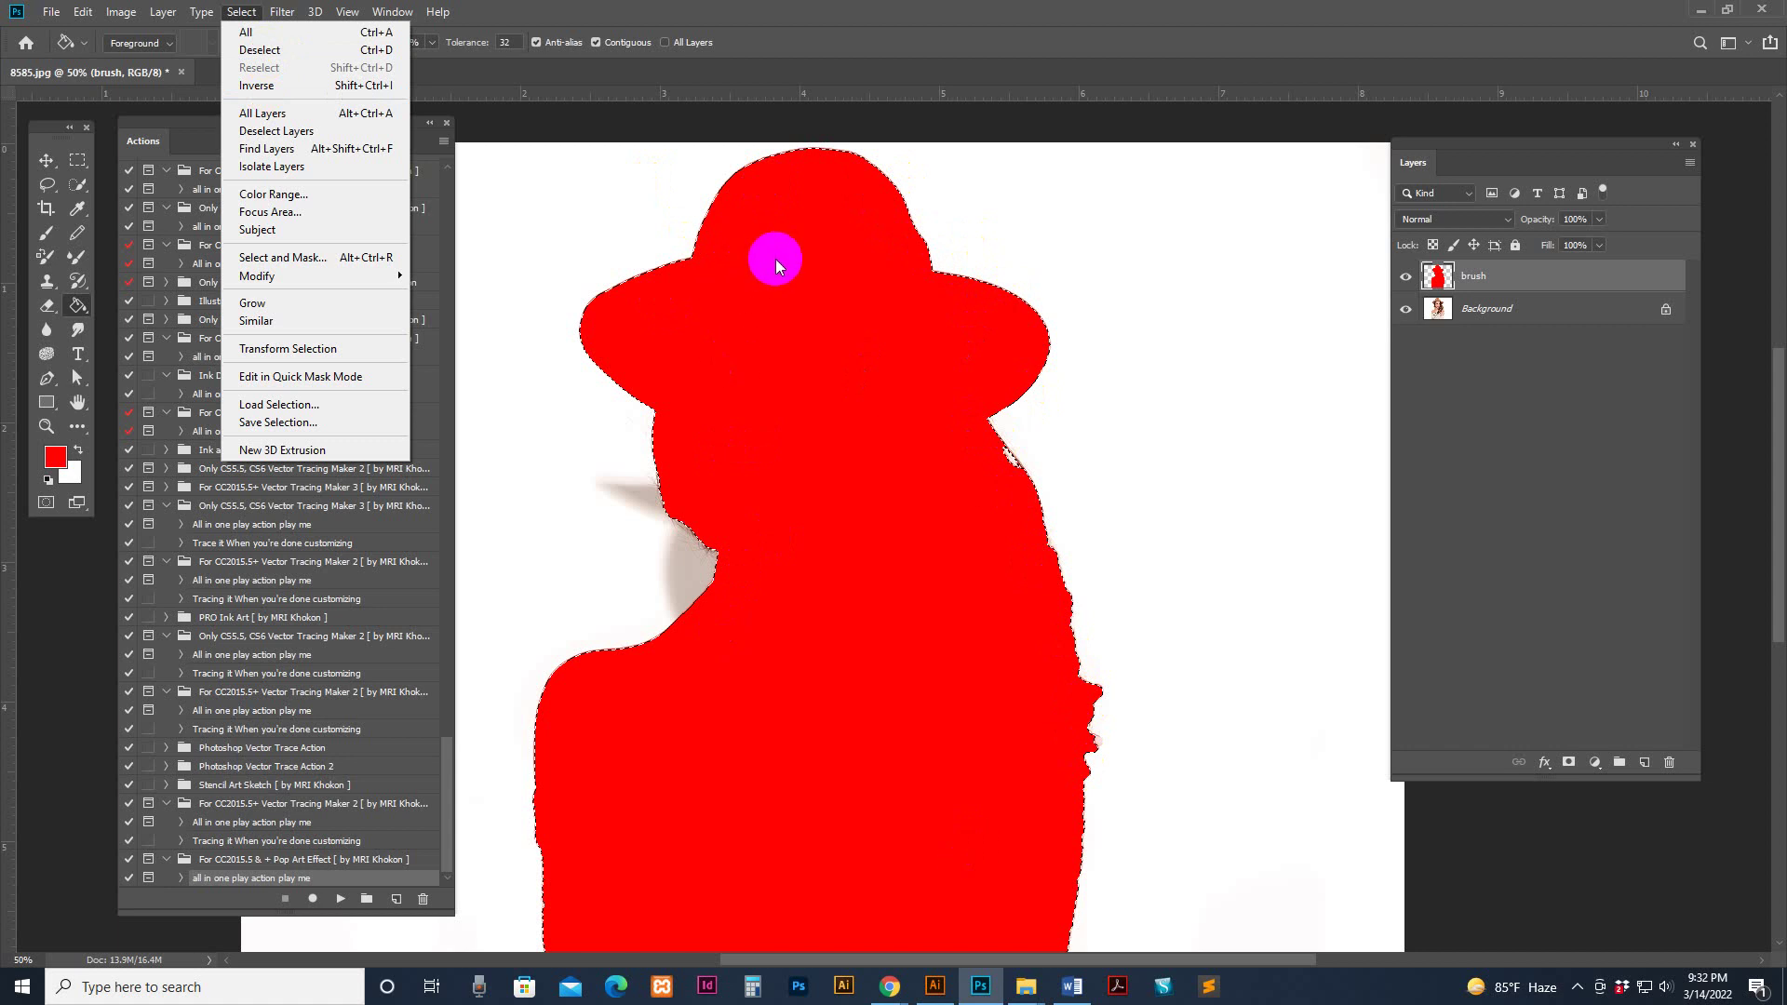
Deselect the silhouette selection from the Select menu
{"action": "left_click", "coordinate": [657, 177]}
{"action": "left_click", "coordinate": [242, 12]}
{"action": "left_click", "coordinate": [259, 52]}
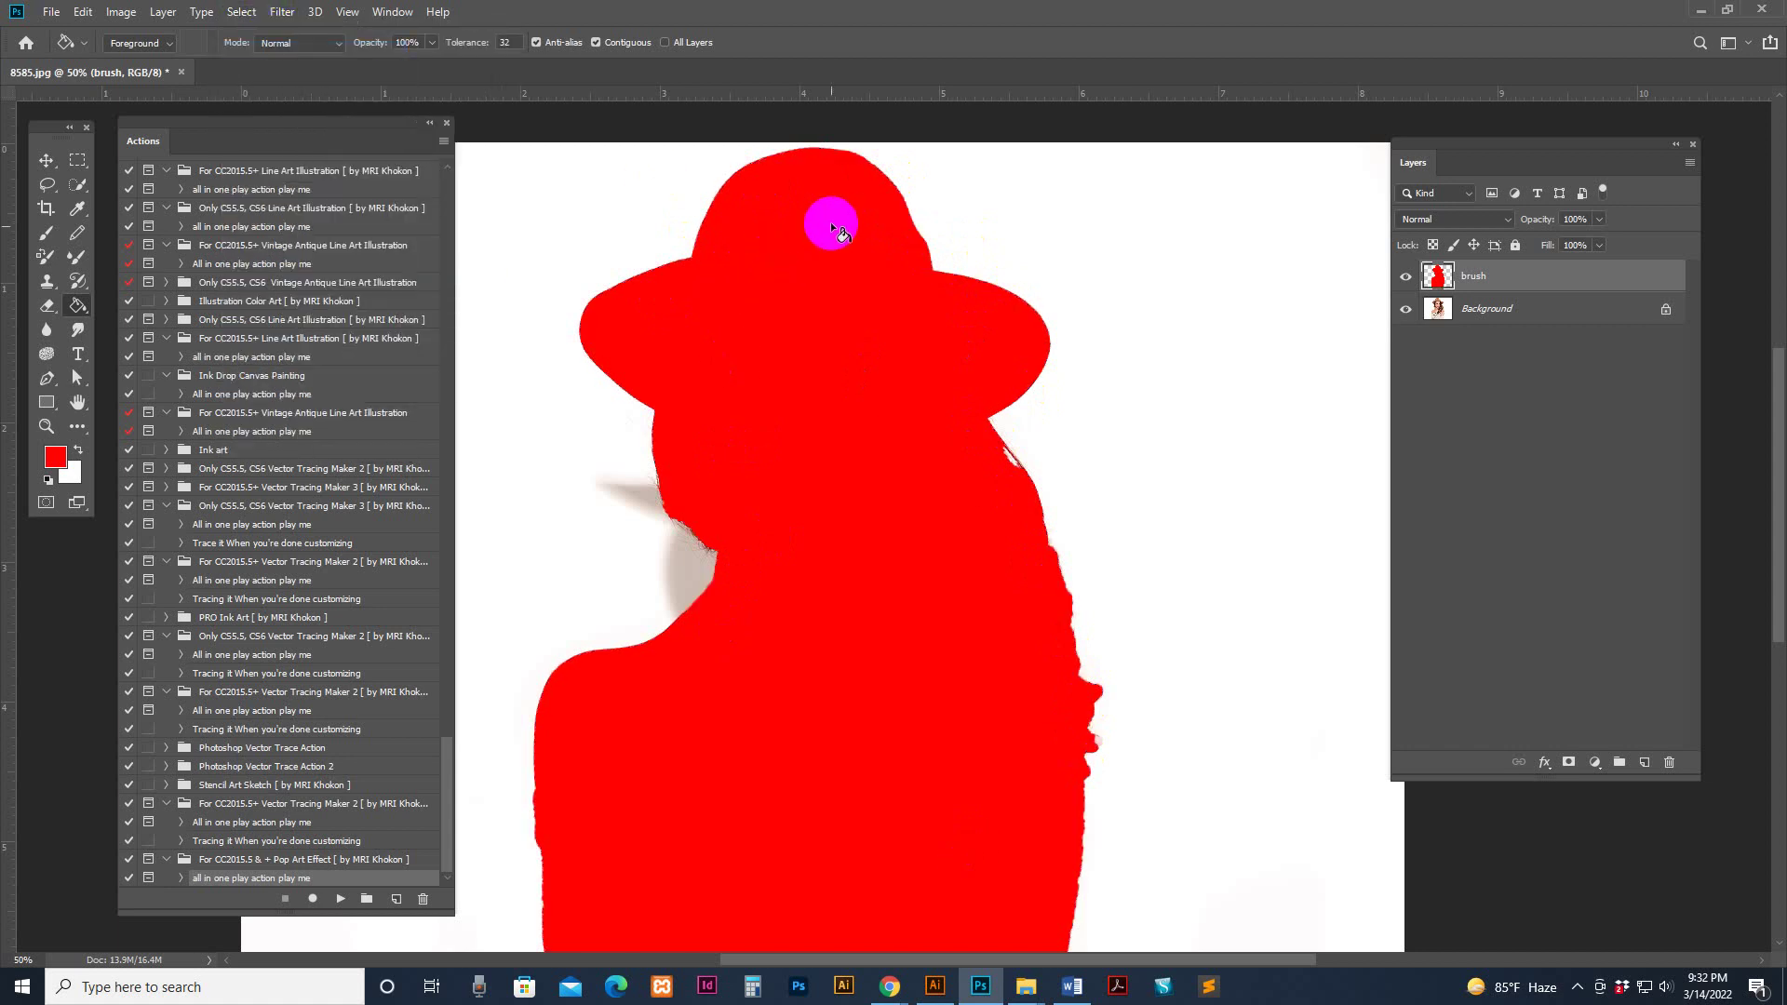
Brush red over gaps along her hair and side, then toggle the brush layer to check coverage
{"action": "left_click", "coordinate": [58, 244]}
{"action": "mouse_move", "coordinate": [916, 509]}
{"action": "left_mouse_down"}
{"action": "mouse_move", "coordinate": [1000, 457]}
{"action": "mouse_move", "coordinate": [1033, 494]}
{"action": "mouse_move", "coordinate": [1005, 467]}
{"action": "mouse_move", "coordinate": [1062, 628]}
{"action": "mouse_move", "coordinate": [1056, 556]}
{"action": "mouse_move", "coordinate": [1070, 598]}
{"action": "mouse_move", "coordinate": [1101, 744]}
{"action": "mouse_move", "coordinate": [1077, 876]}
{"action": "mouse_move", "coordinate": [696, 541]}
{"action": "mouse_move", "coordinate": [673, 512]}
{"action": "mouse_move", "coordinate": [650, 399]}
{"action": "left_mouse_up"}
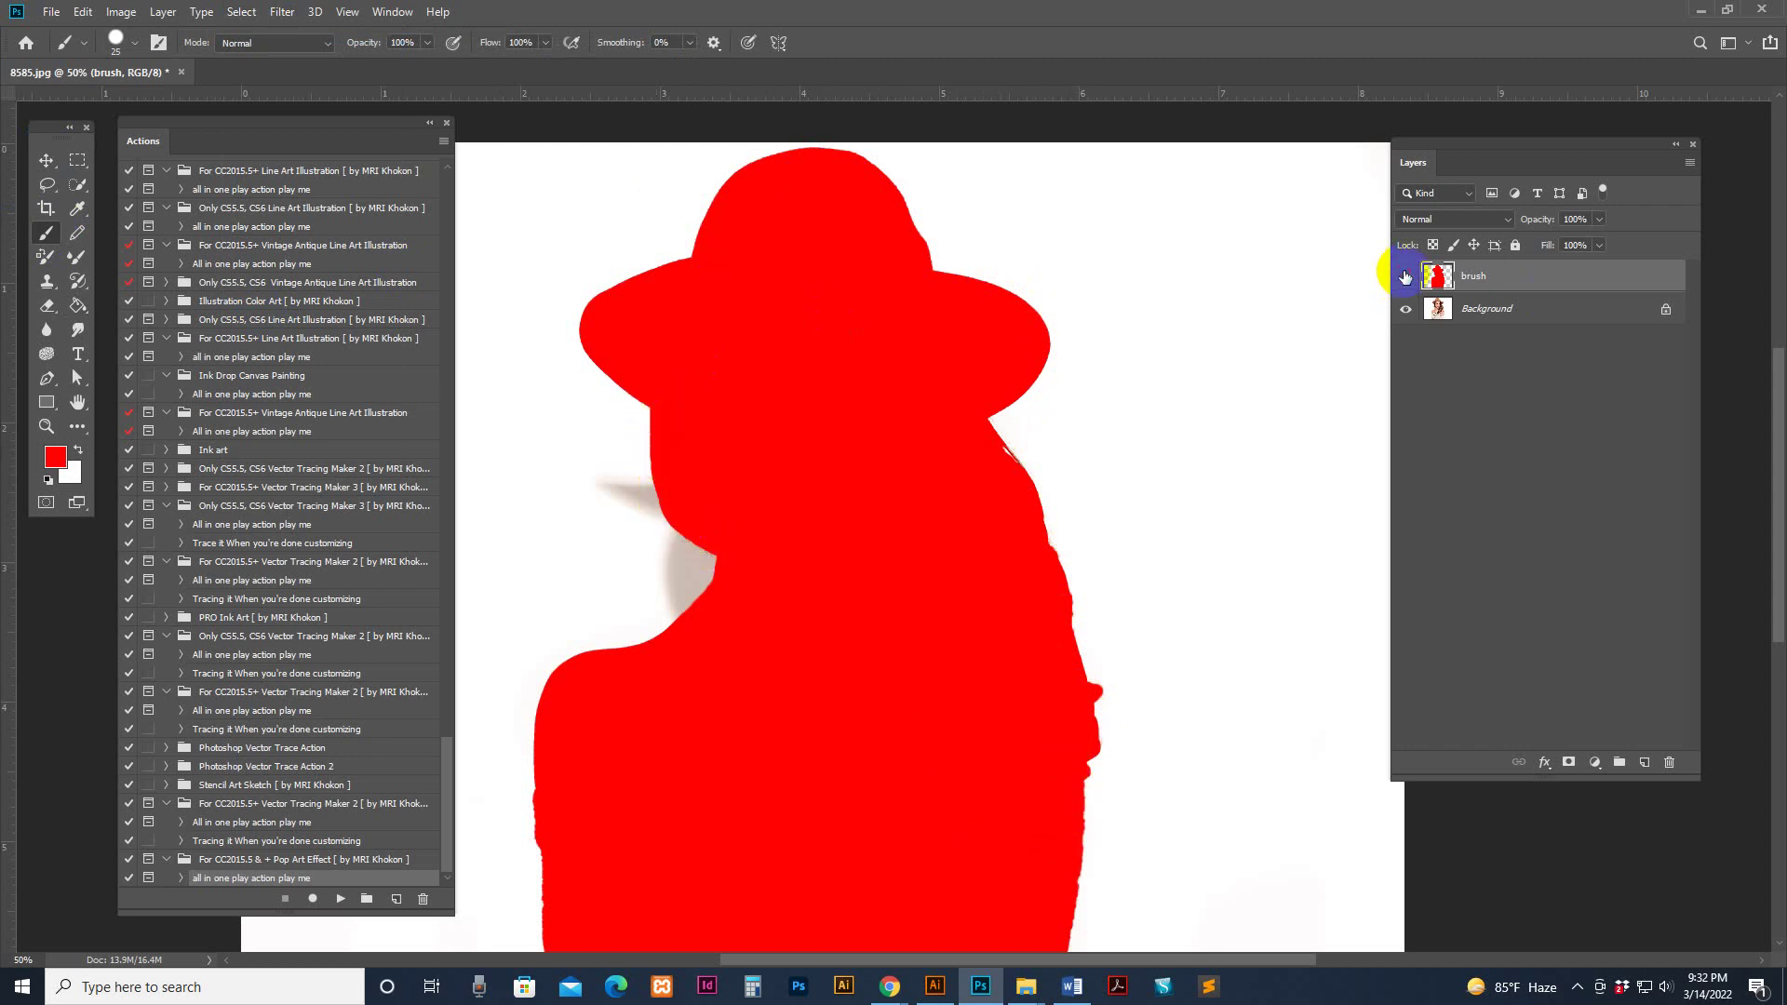
{"action": "left_click", "coordinate": [1406, 276]}
{"action": "left_click", "coordinate": [1406, 276]}
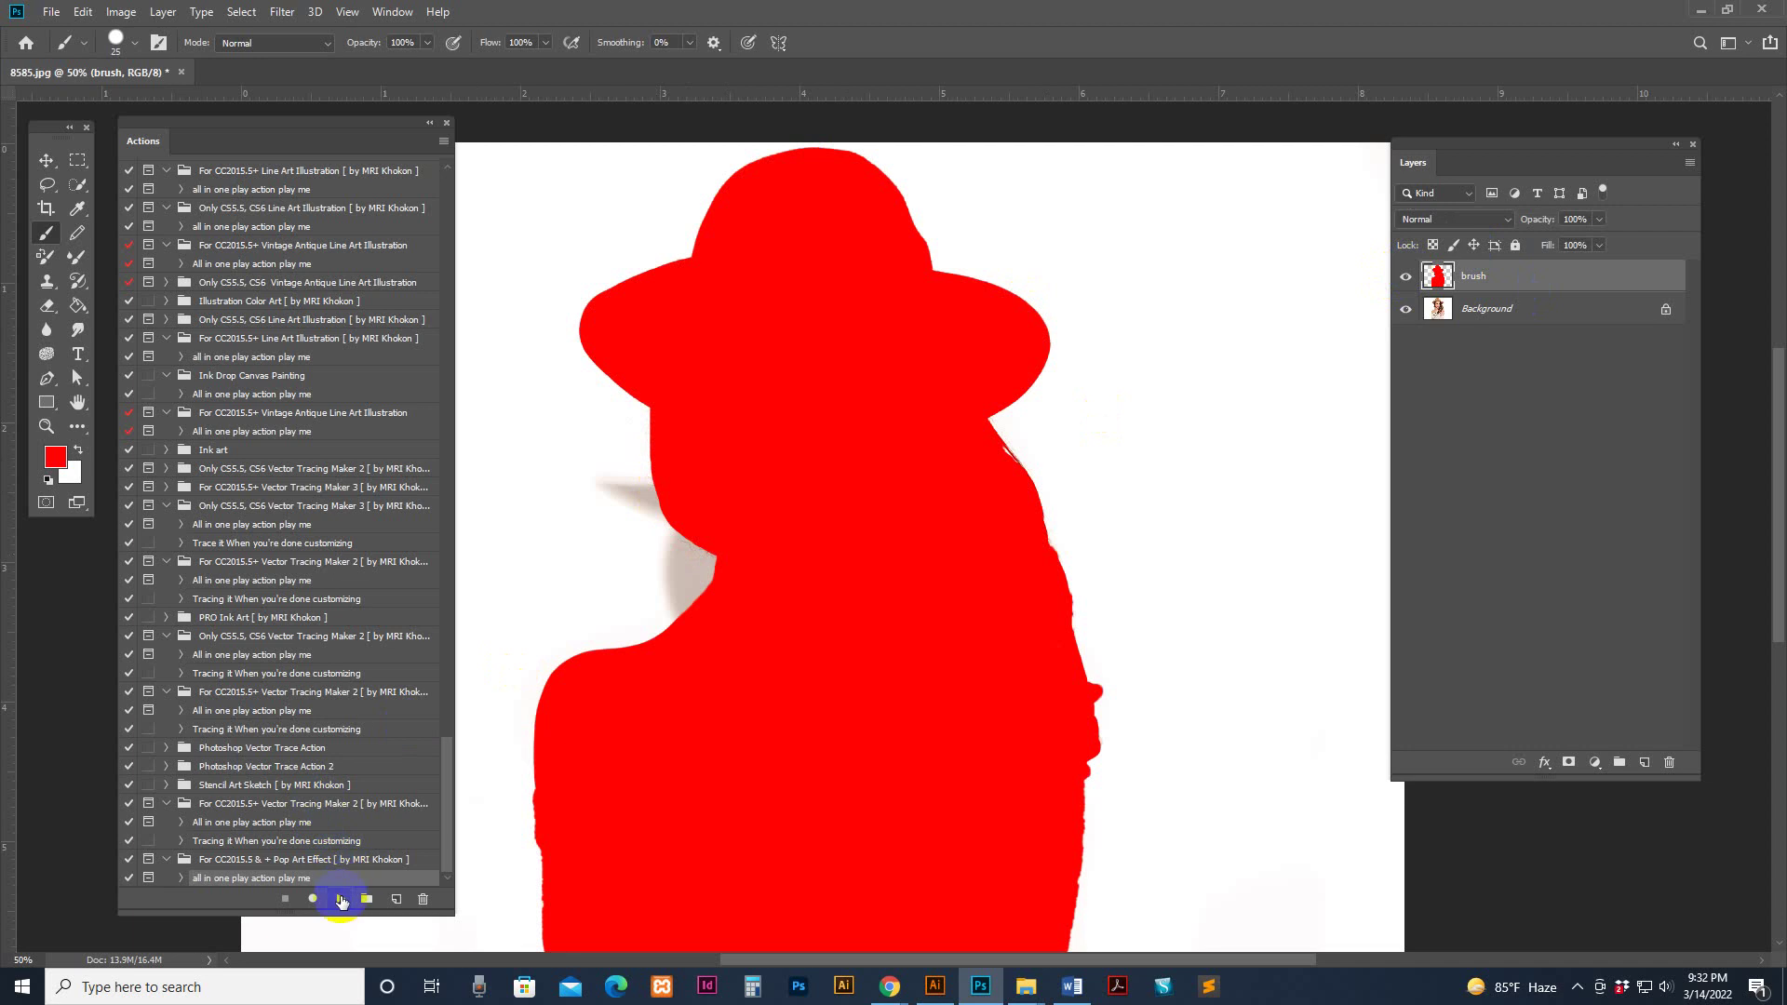
Play the Pop Art Effect 'all in one play action play me' action on the portrait
{"action": "left_click", "coordinate": [341, 900]}
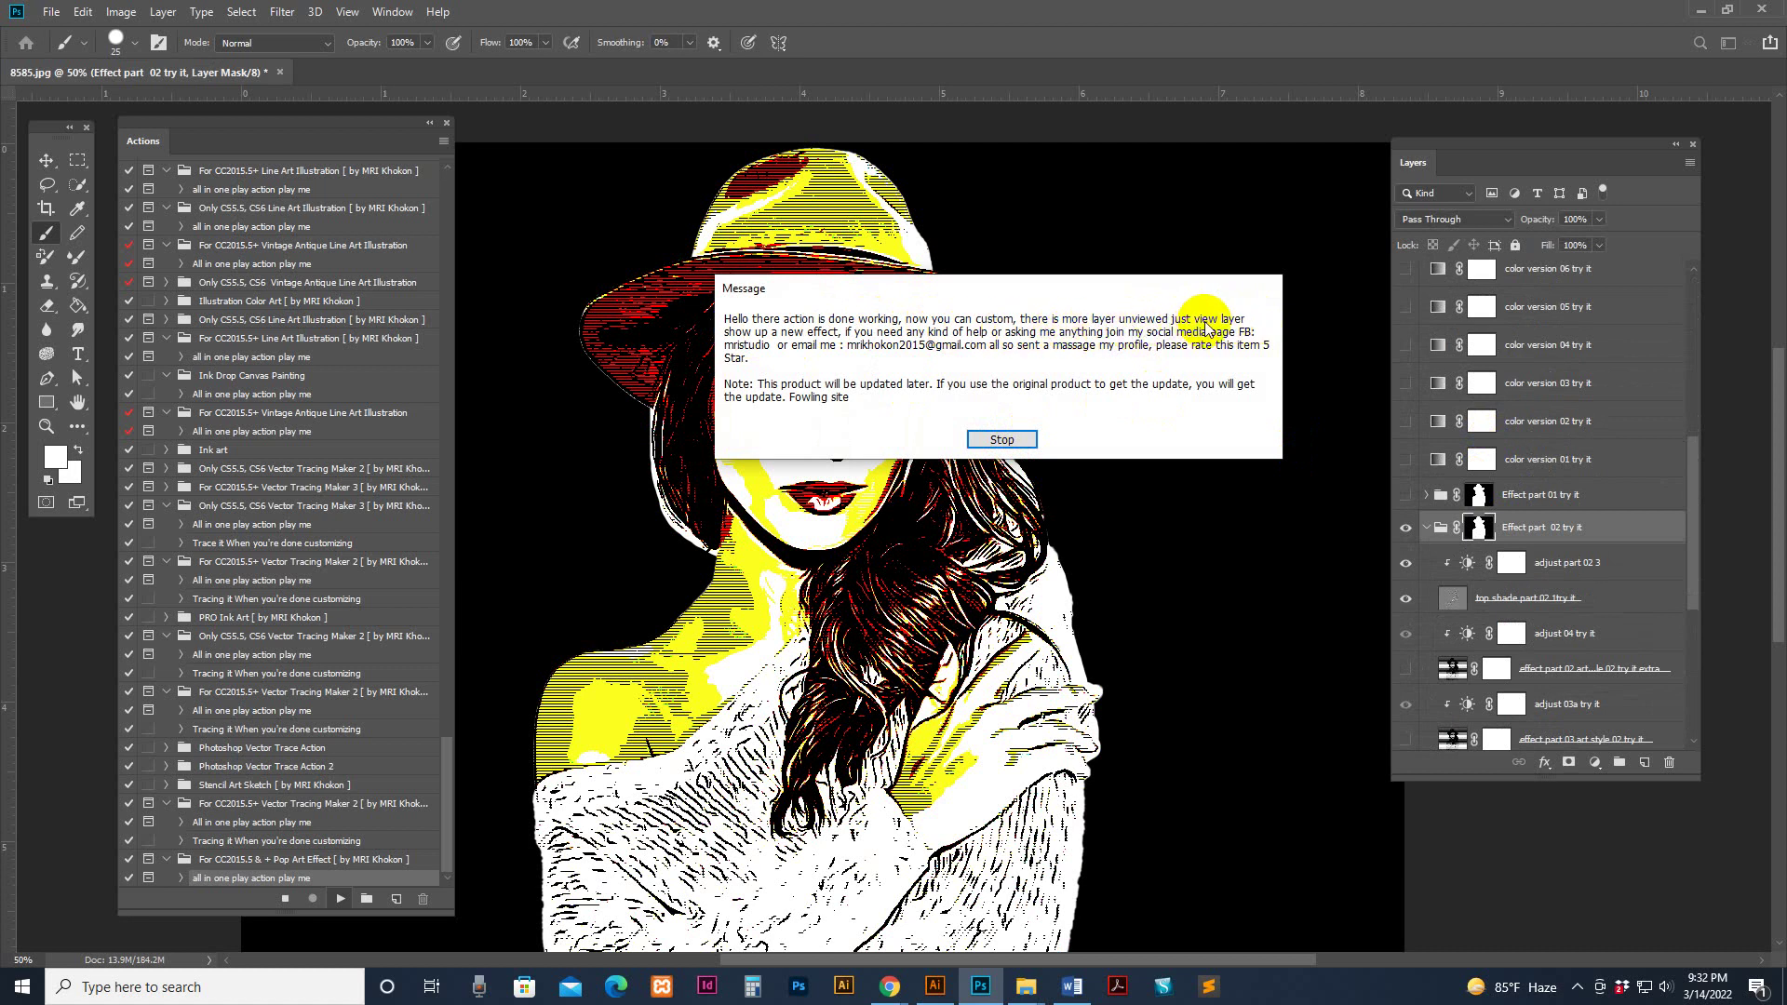
Dismiss the action's finishing message and zoom in on the woman's face
{"action": "left_click", "coordinate": [1002, 439]}
{"action": "key", "text": "z"}
{"action": "left_click", "coordinate": [847, 416]}
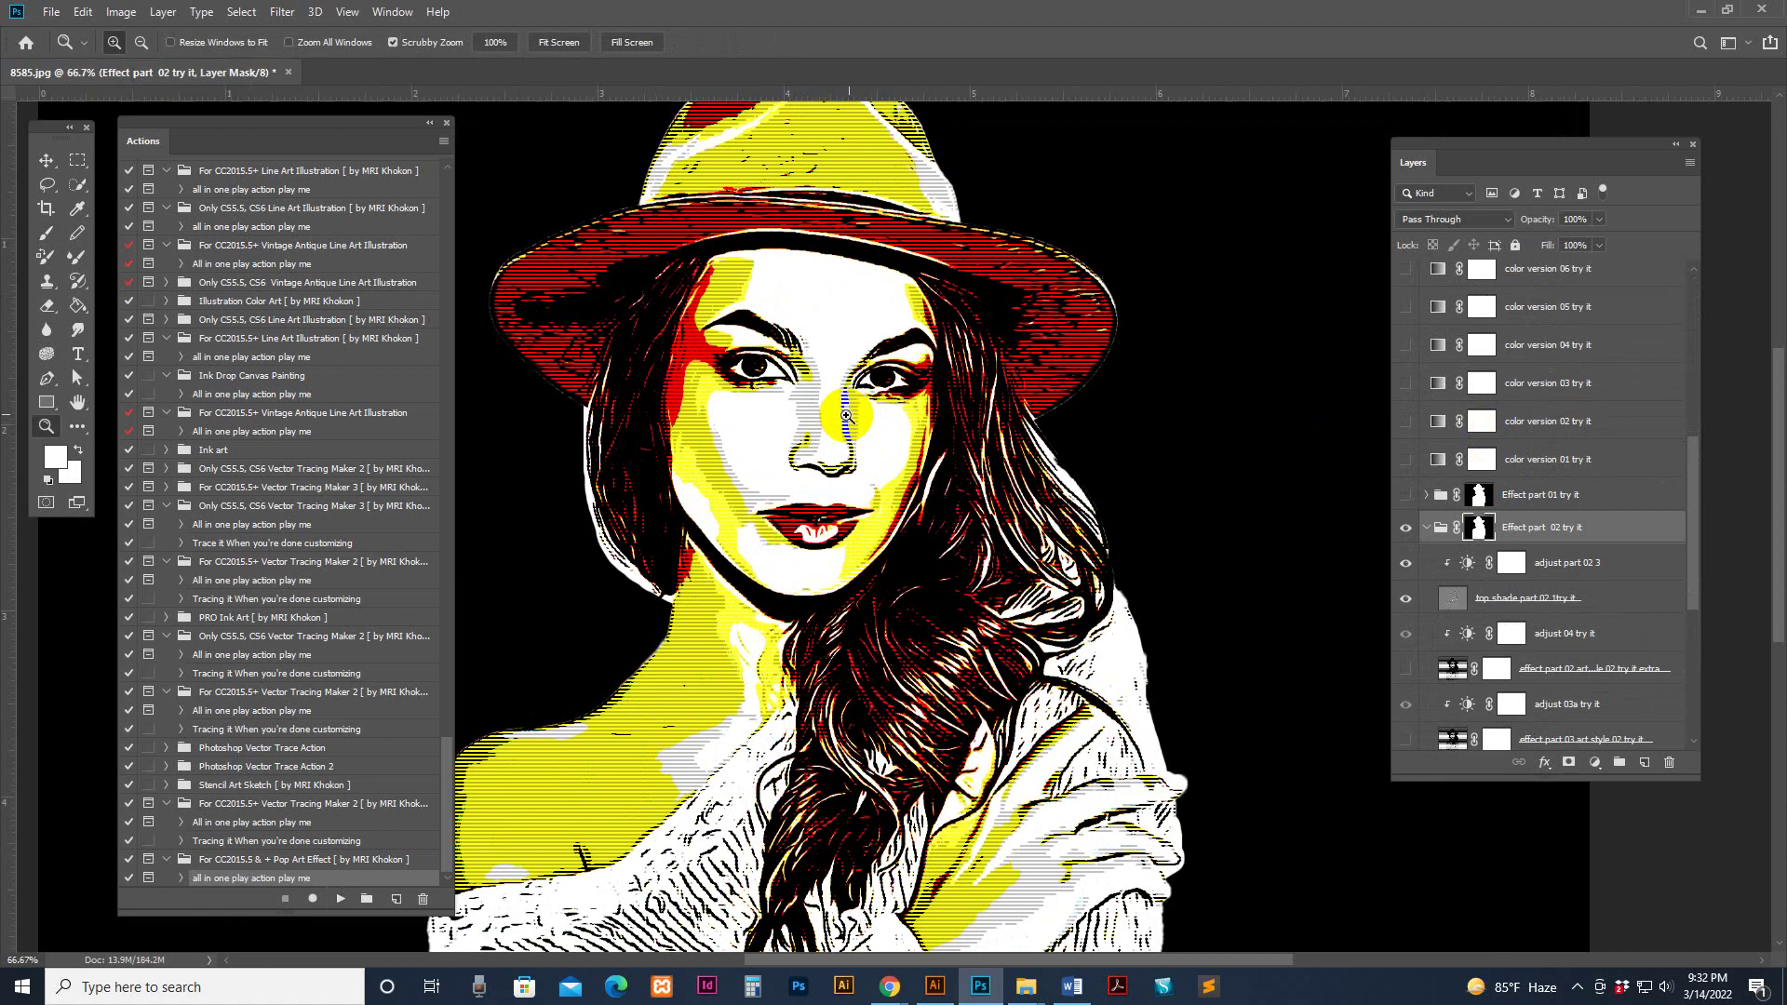
{"action": "left_click", "coordinate": [848, 416]}
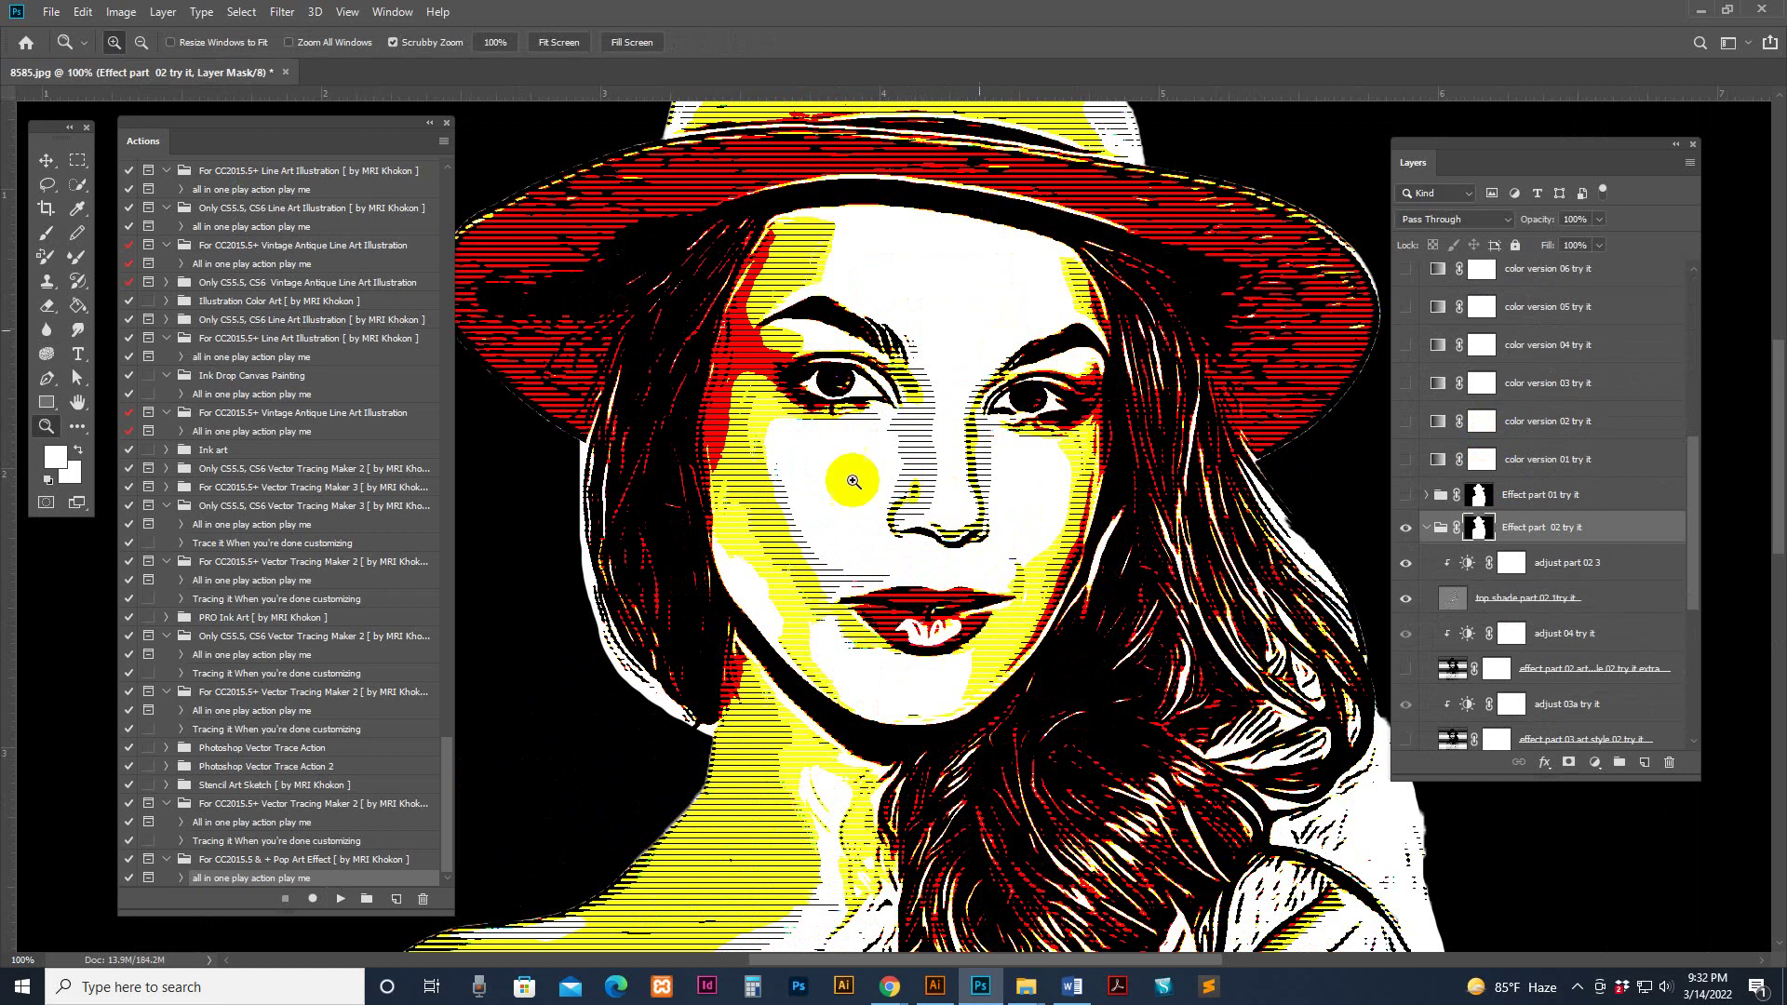
Preview the color 15 through color 11 variation layers, hiding each one again
{"action": "scroll", "coordinate": [1527, 577], "scroll_direction": "down", "scroll_amount": 5}
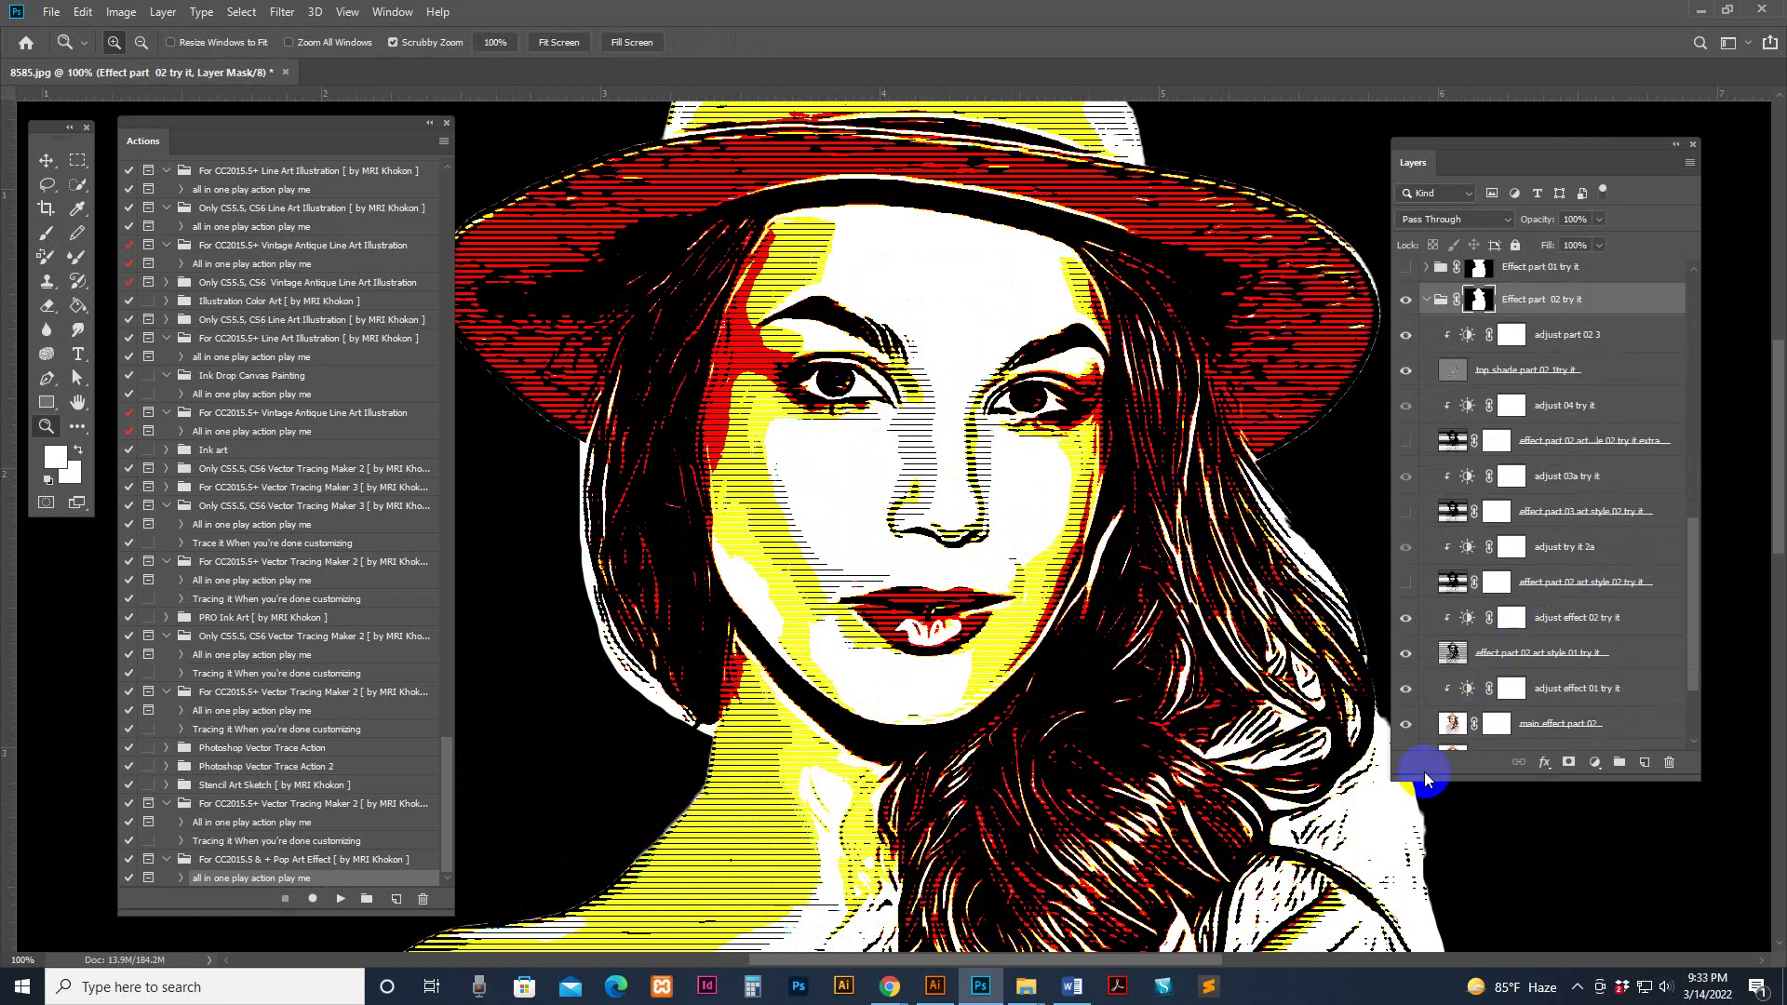
{"action": "left_click_drag", "start_coordinate": [1422, 779], "coordinate": [1429, 889]}
{"action": "scroll", "coordinate": [1550, 429], "scroll_direction": "up", "scroll_amount": 5}
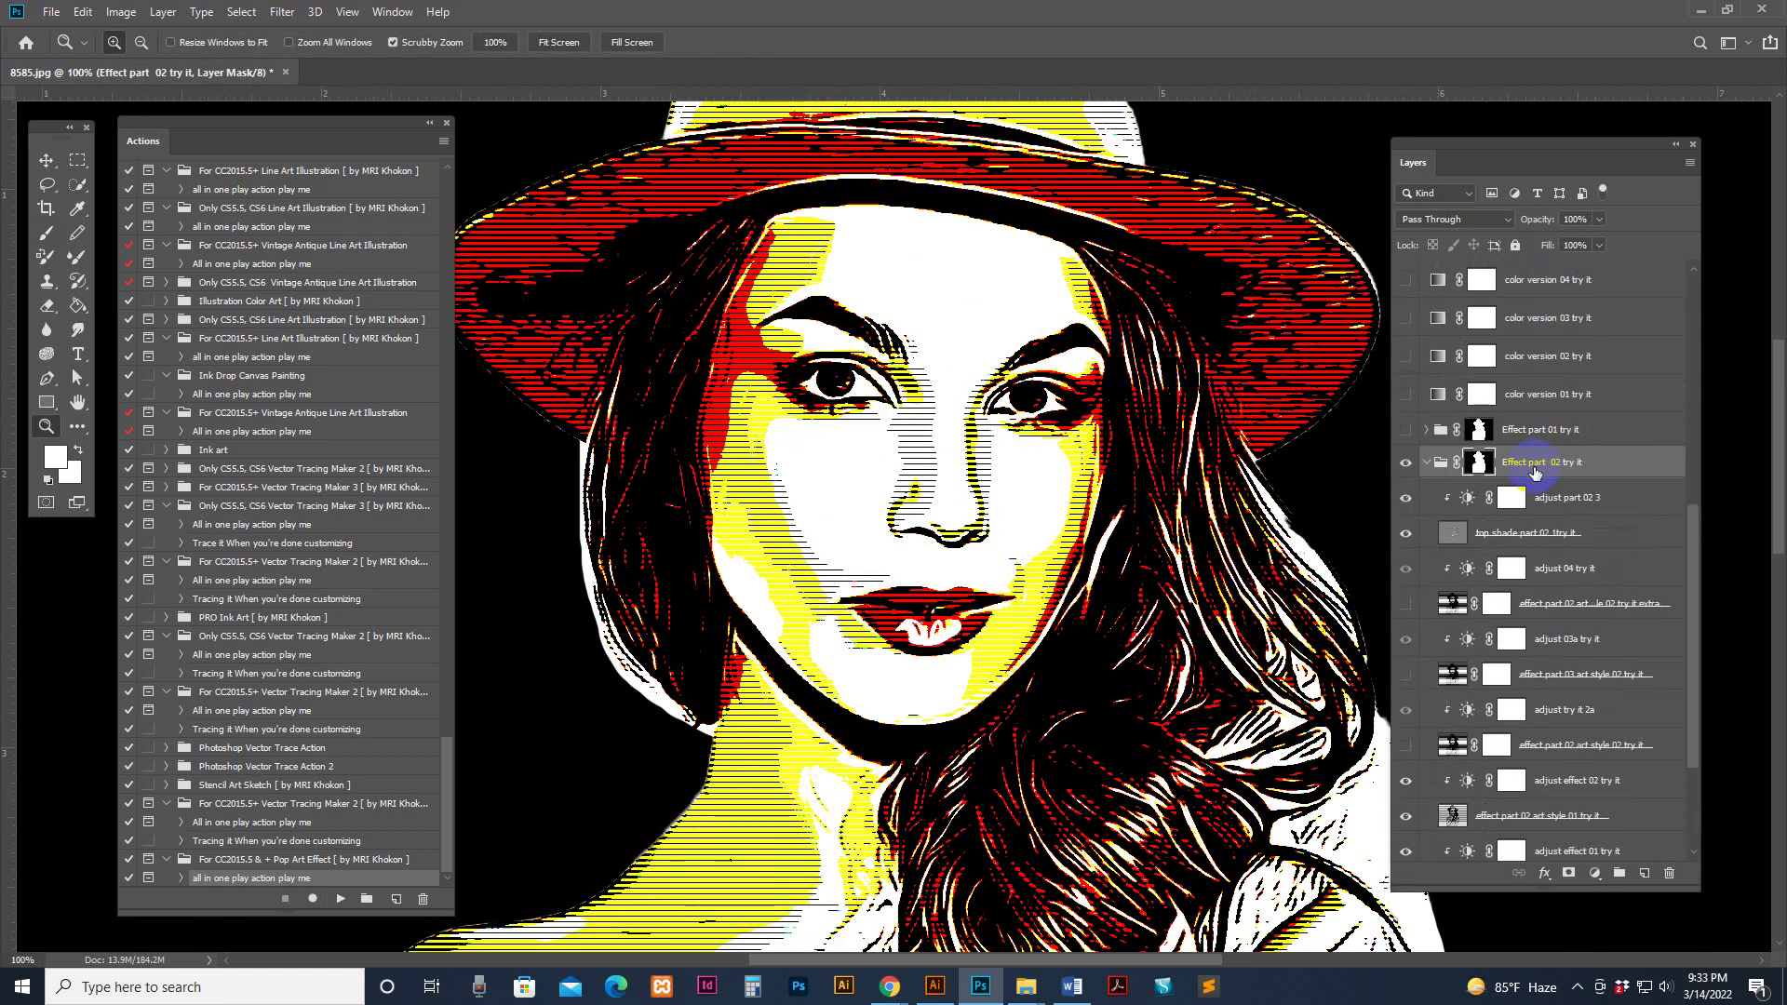
{"action": "scroll", "coordinate": [1560, 431], "scroll_direction": "up", "scroll_amount": 10}
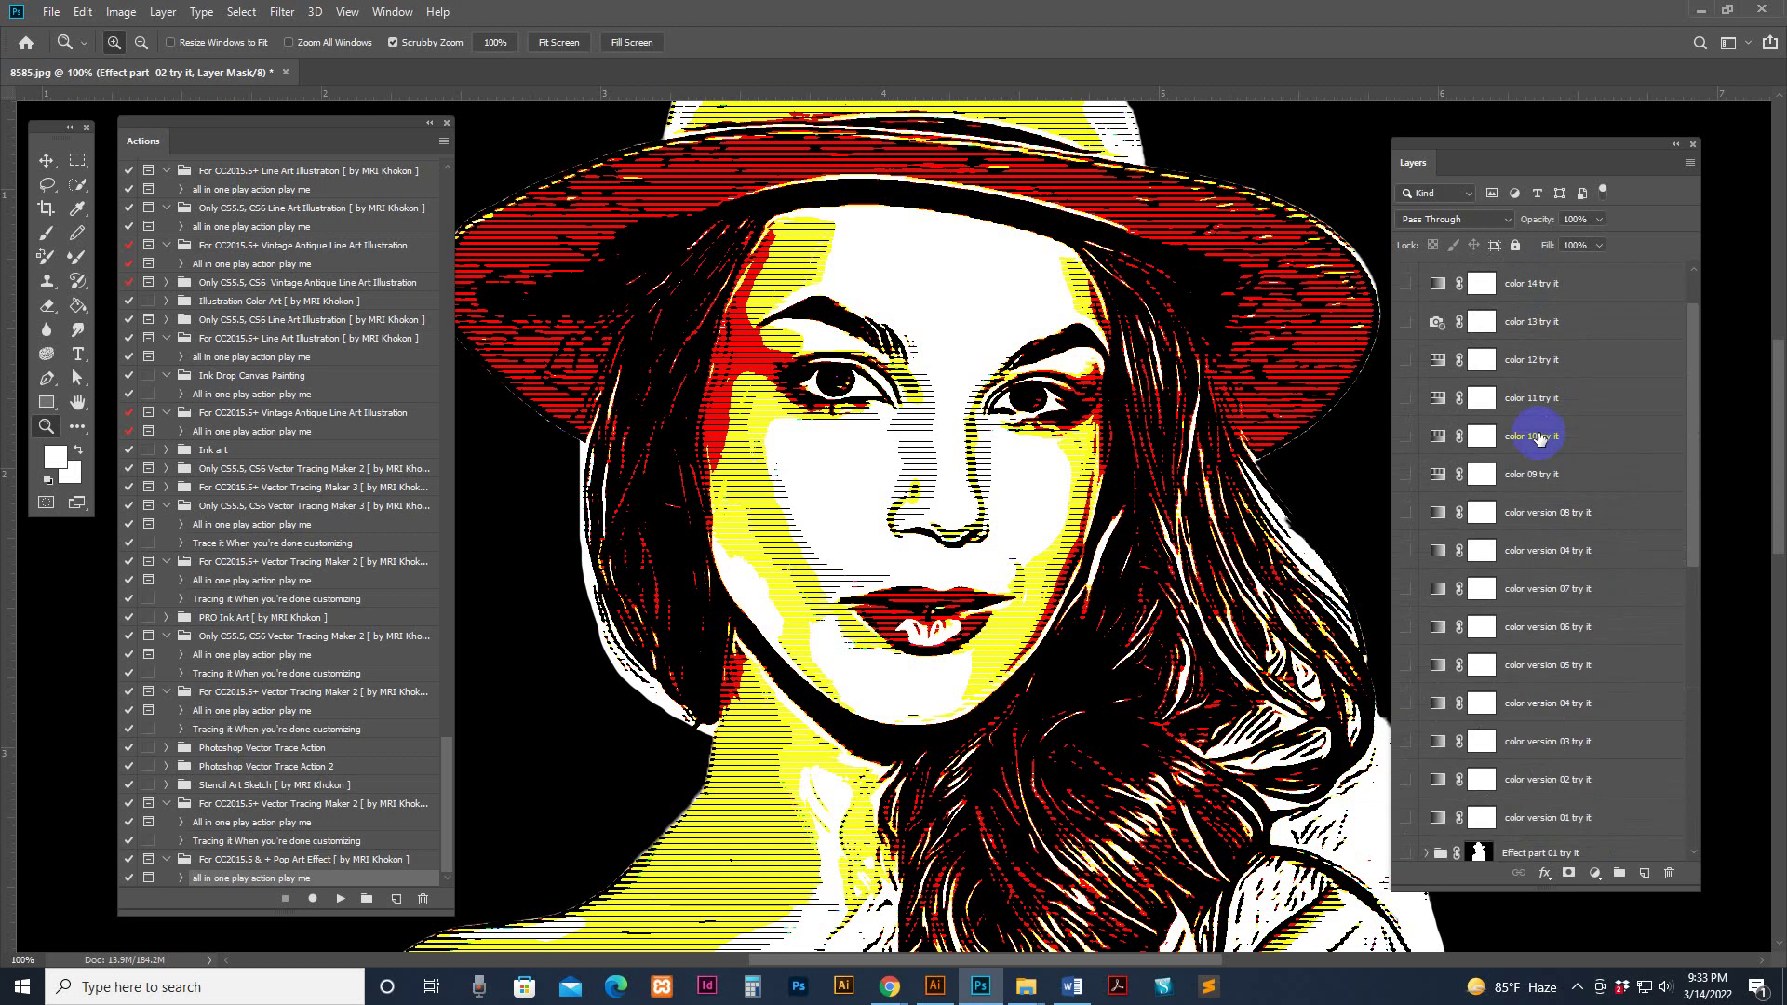
{"action": "left_click", "coordinate": [1407, 345]}
{"action": "left_click", "coordinate": [1407, 344]}
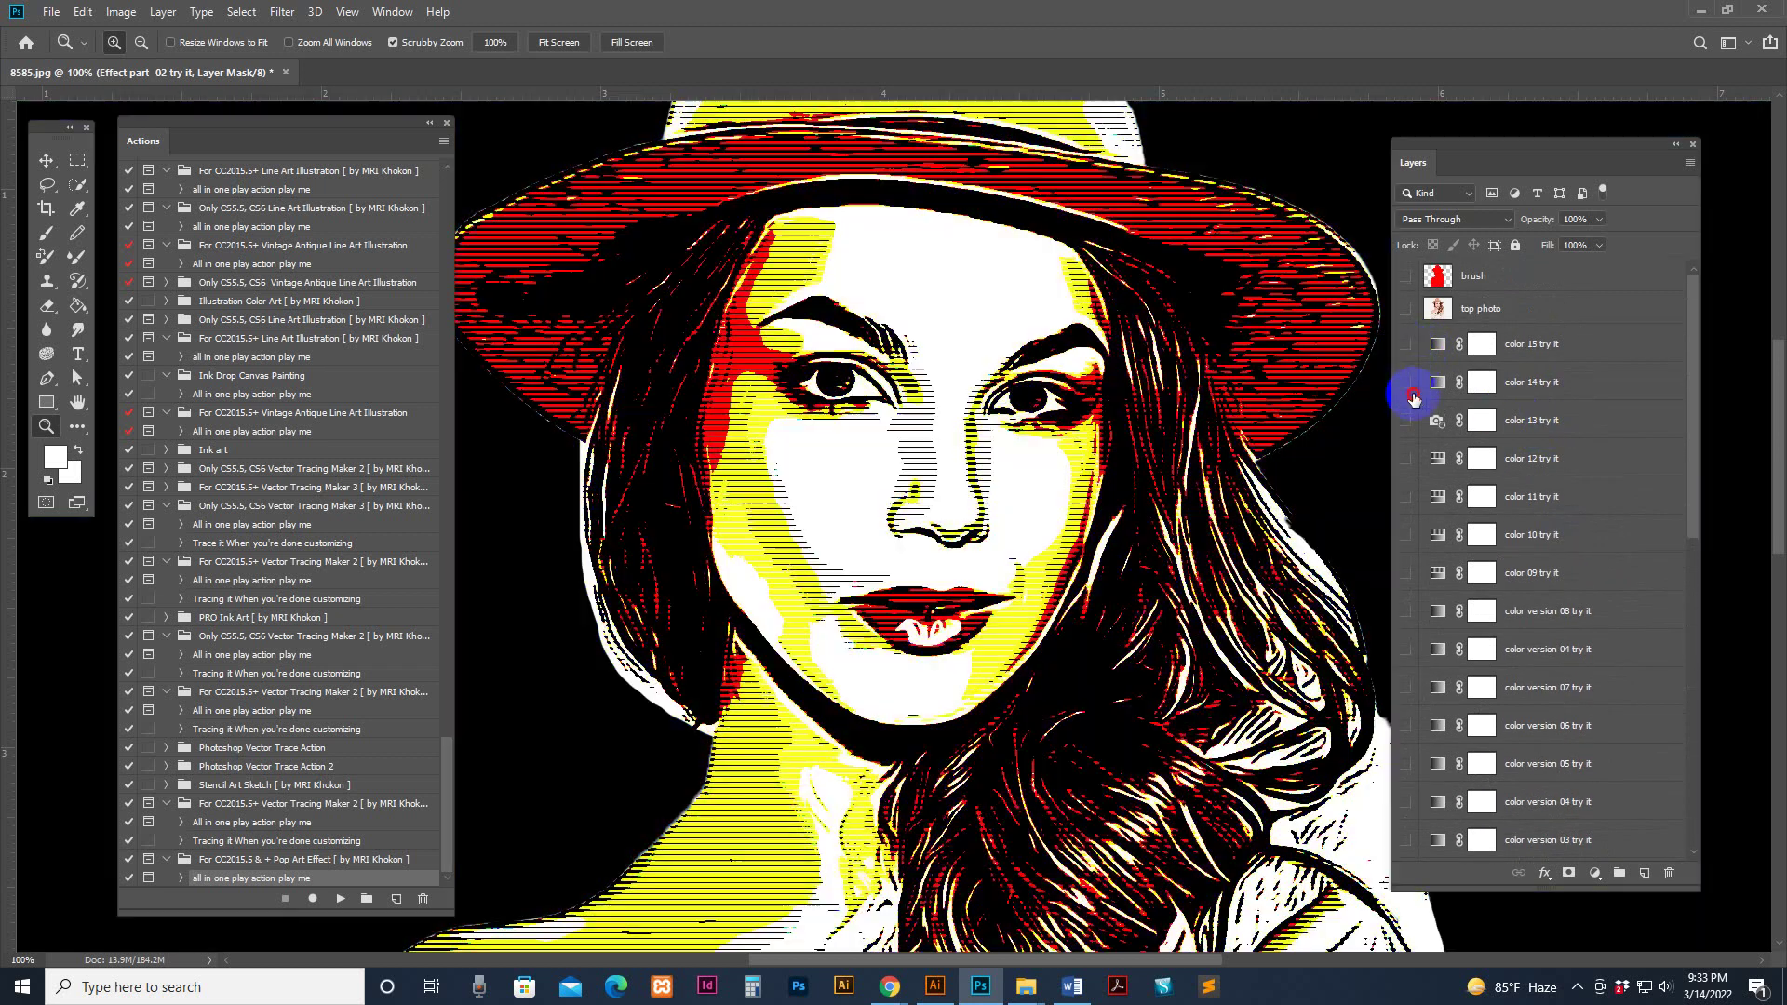
{"action": "left_click", "coordinate": [1406, 382]}
{"action": "left_click", "coordinate": [1406, 382]}
{"action": "left_click", "coordinate": [1406, 421]}
{"action": "left_click", "coordinate": [1405, 421]}
{"action": "left_click", "coordinate": [1405, 459]}
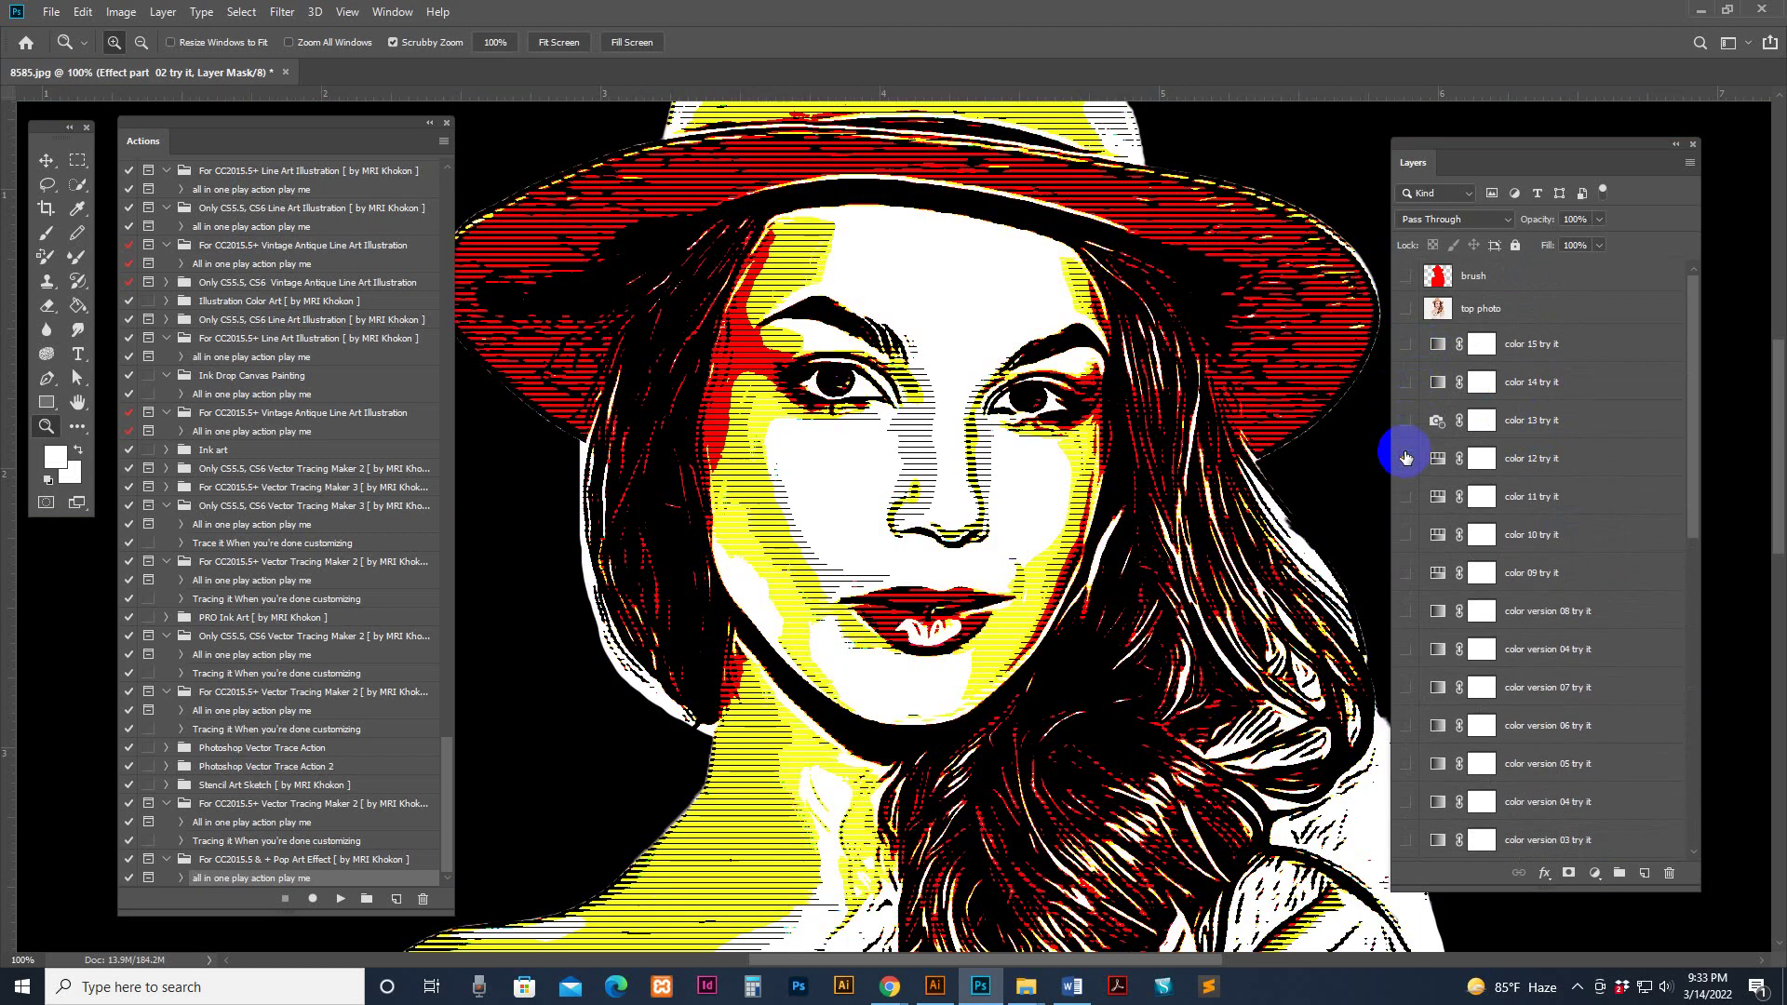
{"action": "left_click", "coordinate": [1406, 459]}
{"action": "left_click", "coordinate": [1406, 497]}
{"action": "left_click", "coordinate": [1405, 497]}
Enlarge the Layers panel to list every layer and select adjust effect 02 try it
{"action": "scroll", "coordinate": [1489, 605], "scroll_direction": "down", "scroll_amount": 5}
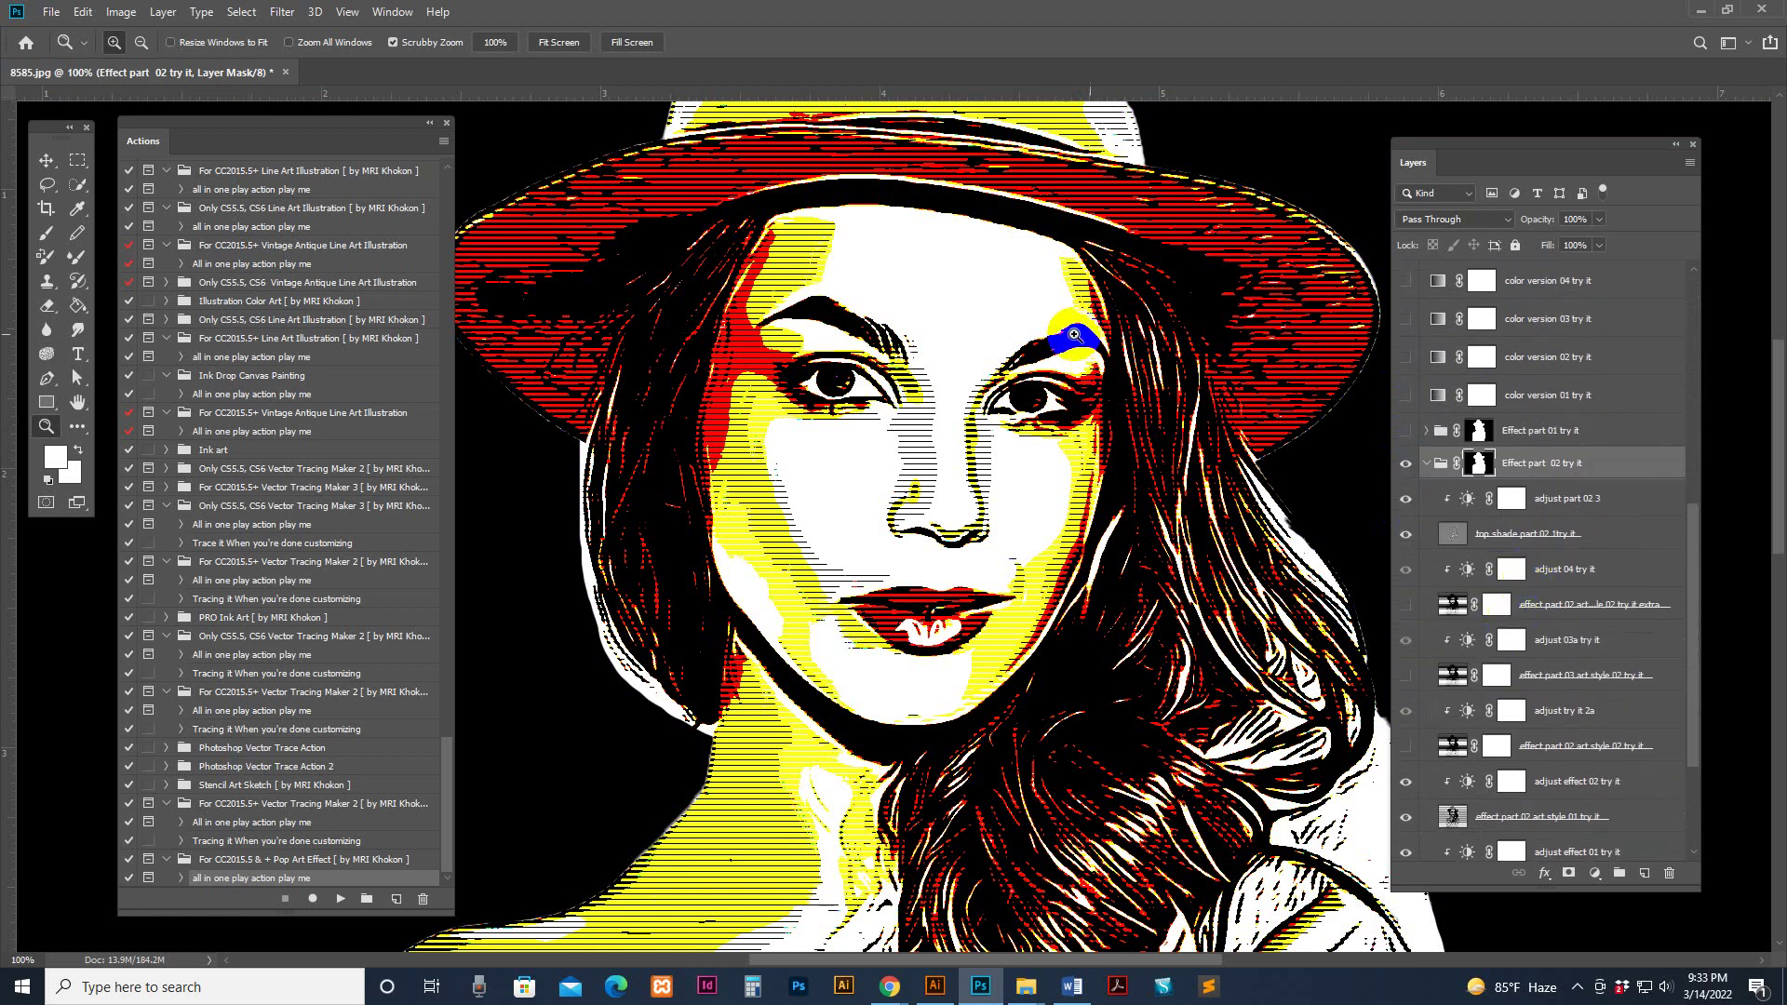
{"action": "left_click", "coordinate": [1132, 538], "text": "alt"}
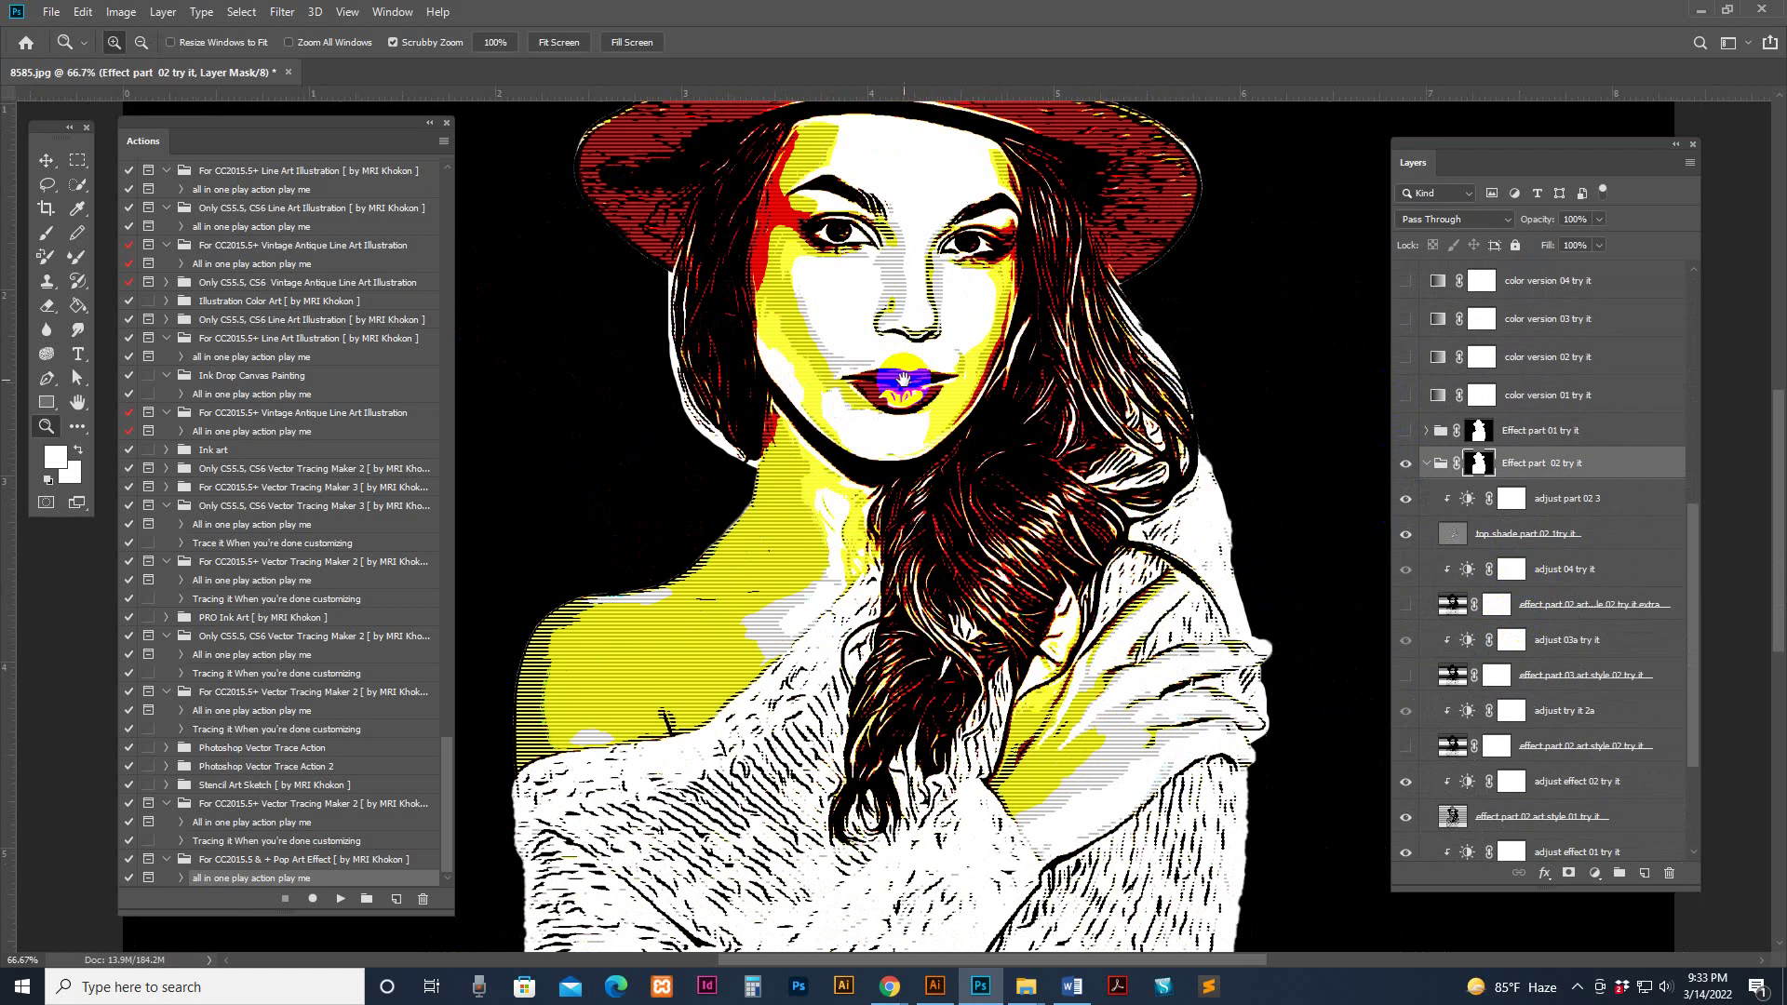
{"action": "left_click", "coordinate": [1069, 499], "text": "alt"}
{"action": "left_click", "coordinate": [1019, 419]}
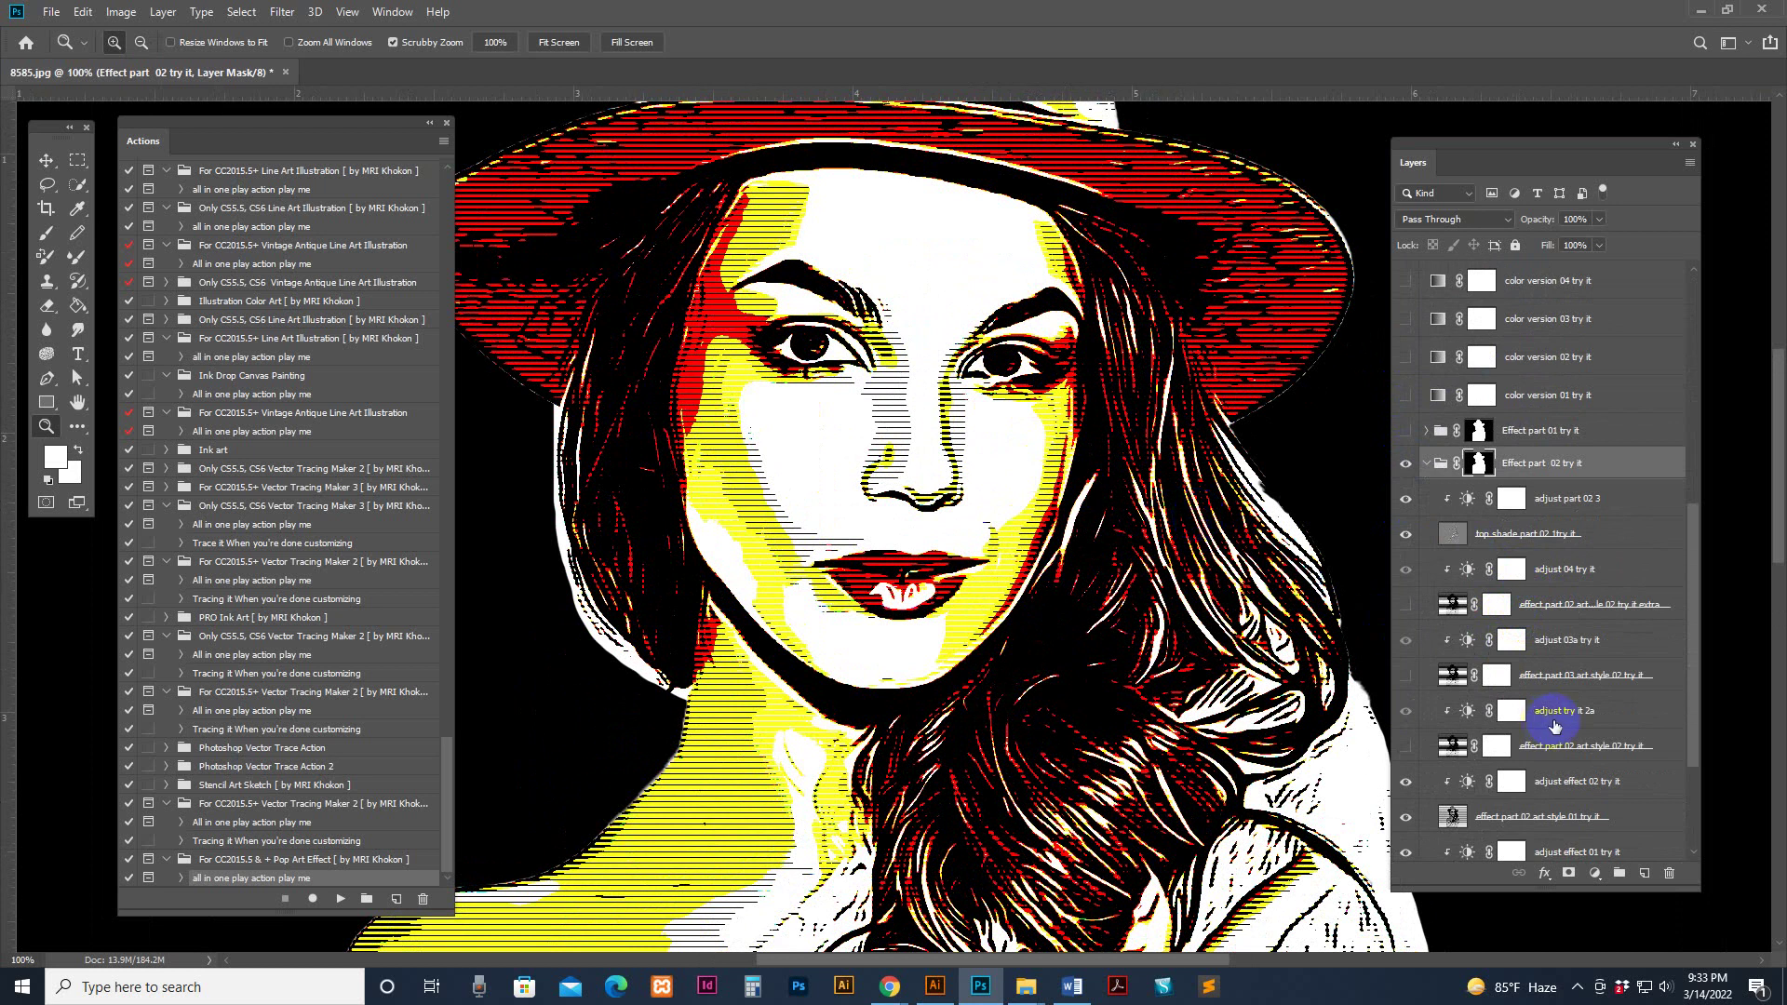
{"action": "scroll", "coordinate": [1559, 722], "scroll_direction": "down", "scroll_amount": 3}
{"action": "left_click_drag", "start_coordinate": [1393, 891], "coordinate": [1337, 908]}
{"action": "left_click", "coordinate": [1527, 620]}
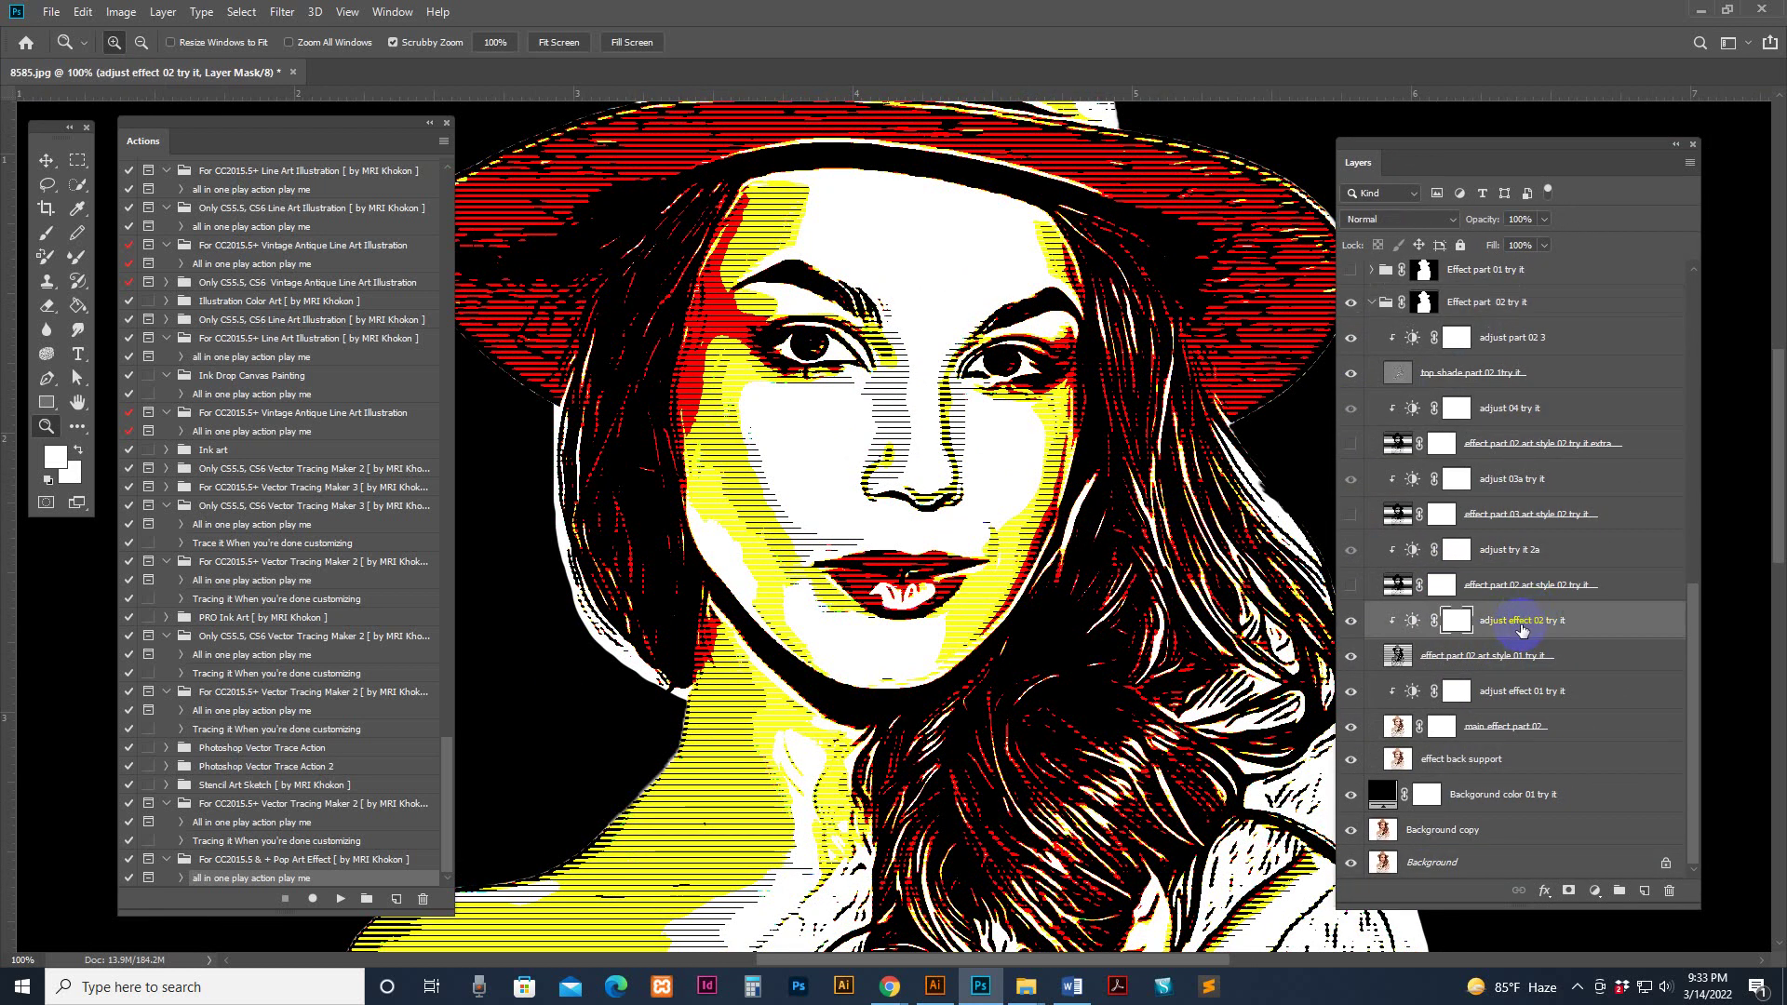
Set the adjust try it 2a Brightness/Contrast to brightness 59 and contrast -3
{"action": "left_click", "coordinate": [1582, 627]}
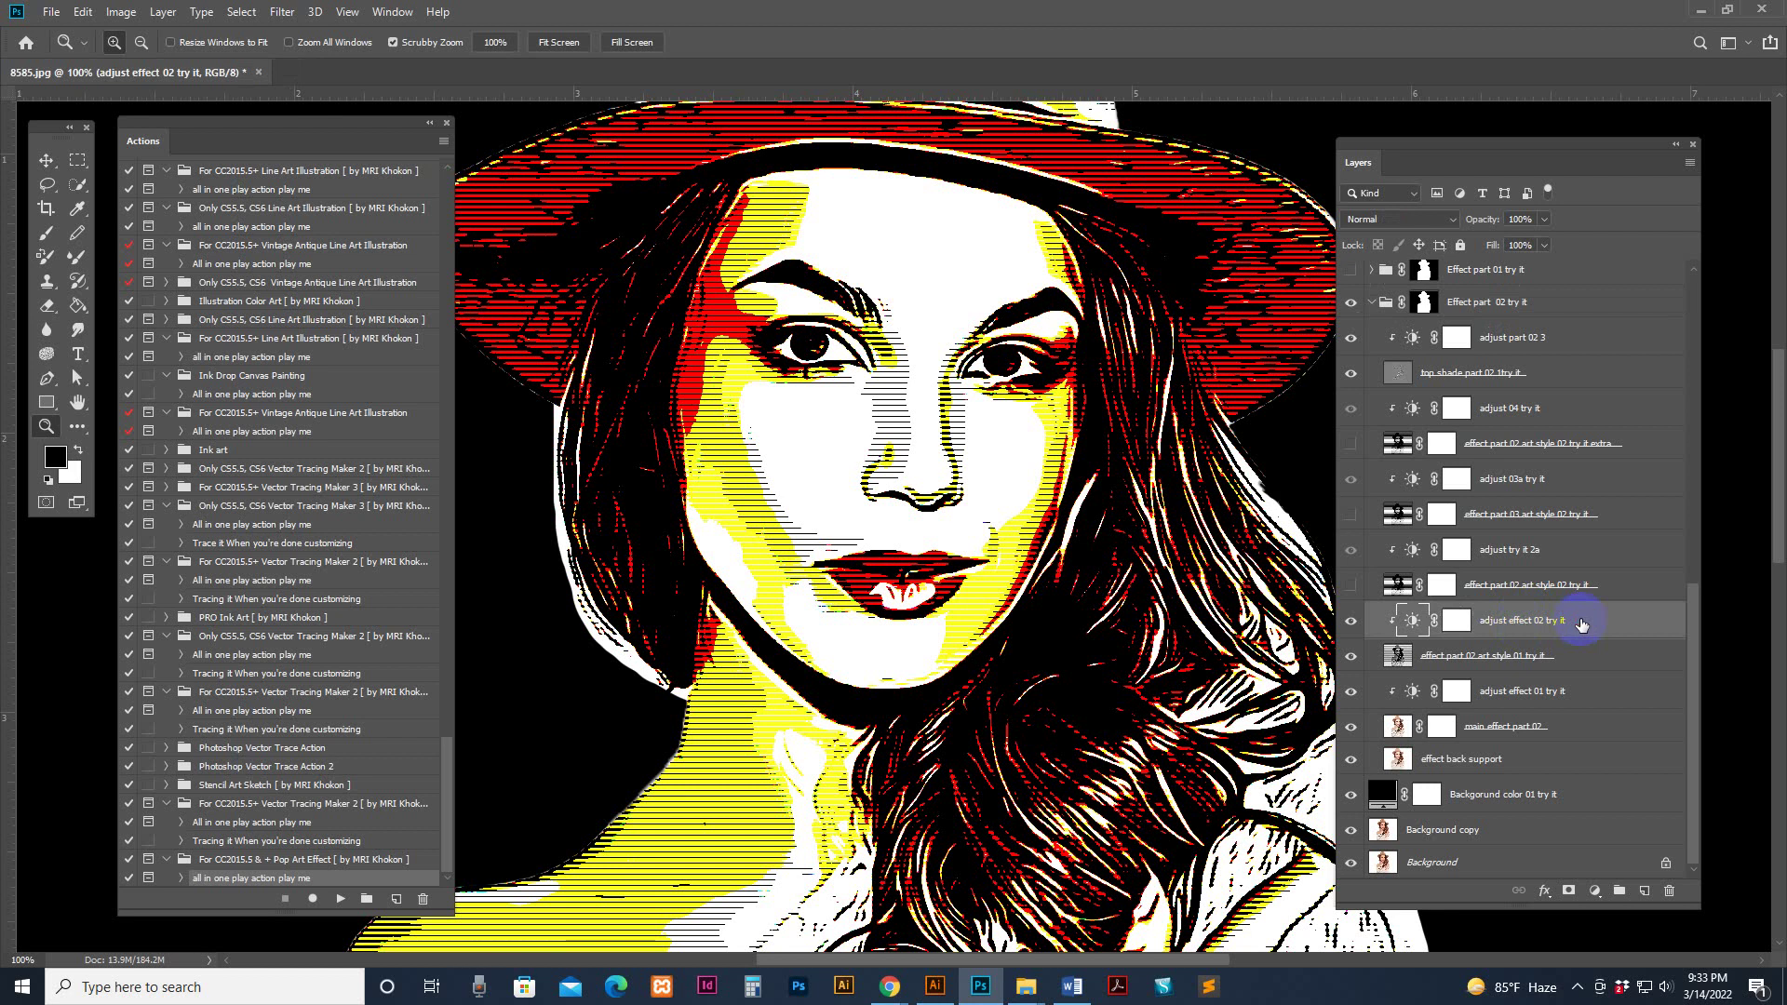
{"action": "double_click", "coordinate": [1409, 622]}
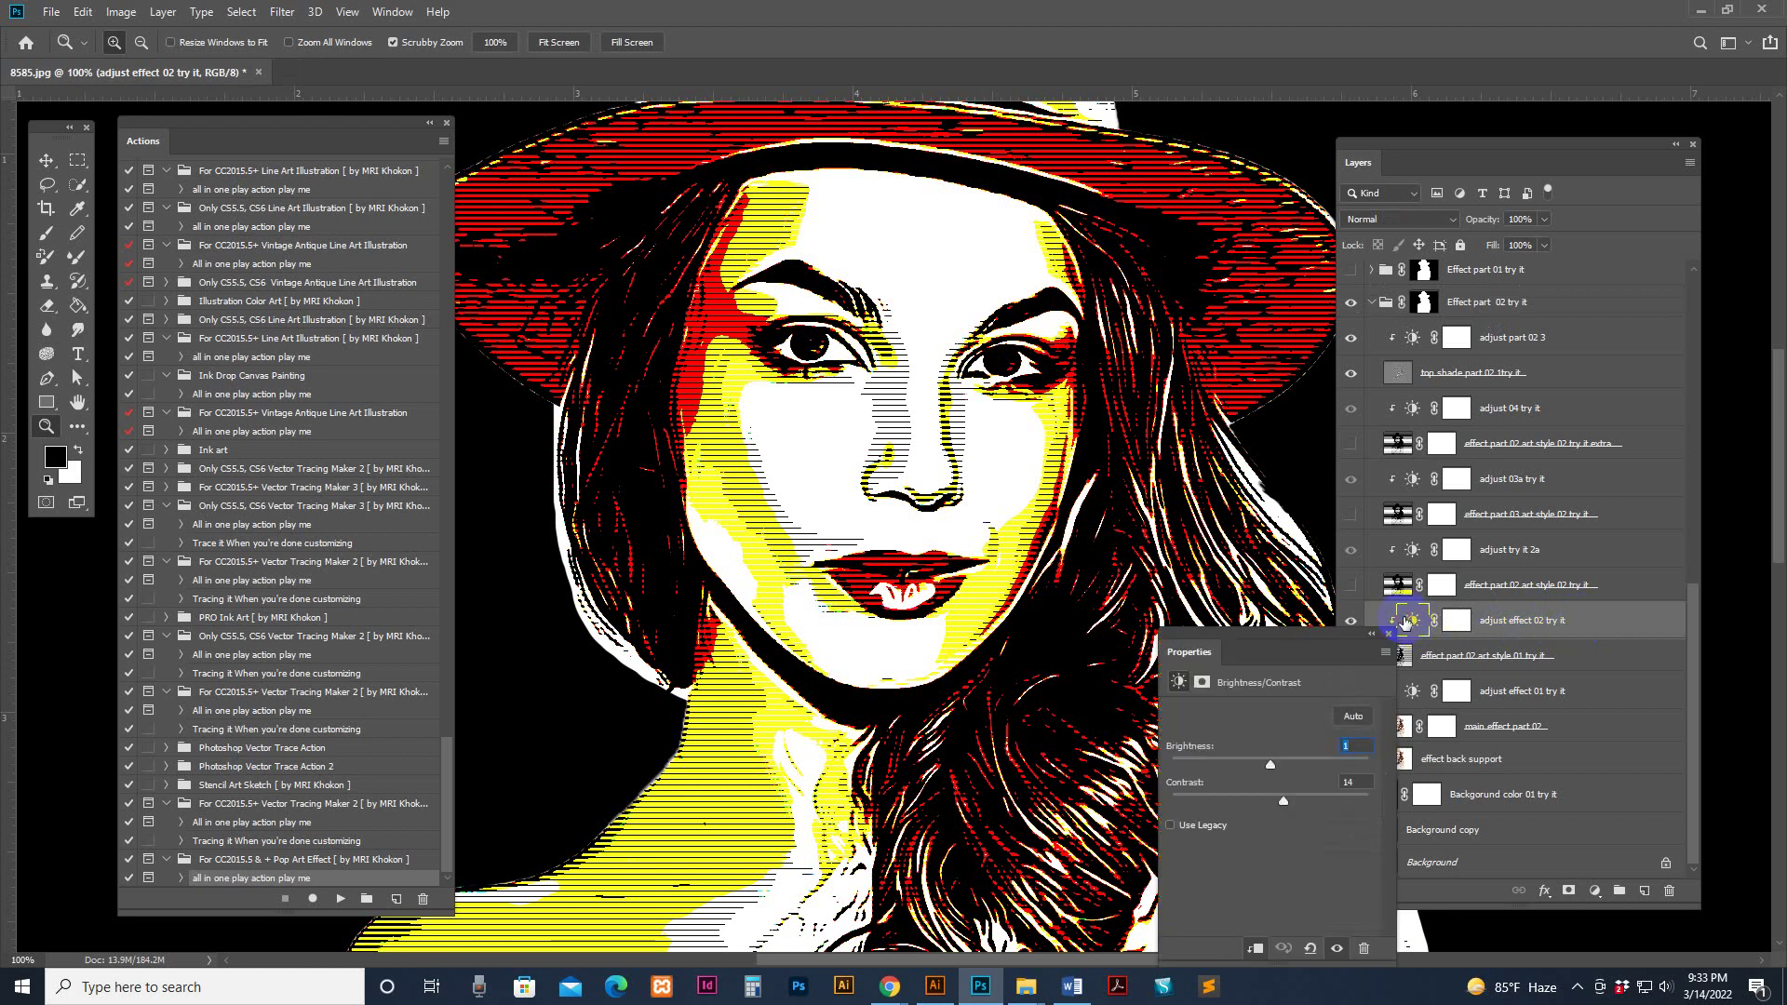
{"action": "left_click_drag", "start_coordinate": [1294, 637], "coordinate": [1181, 606]}
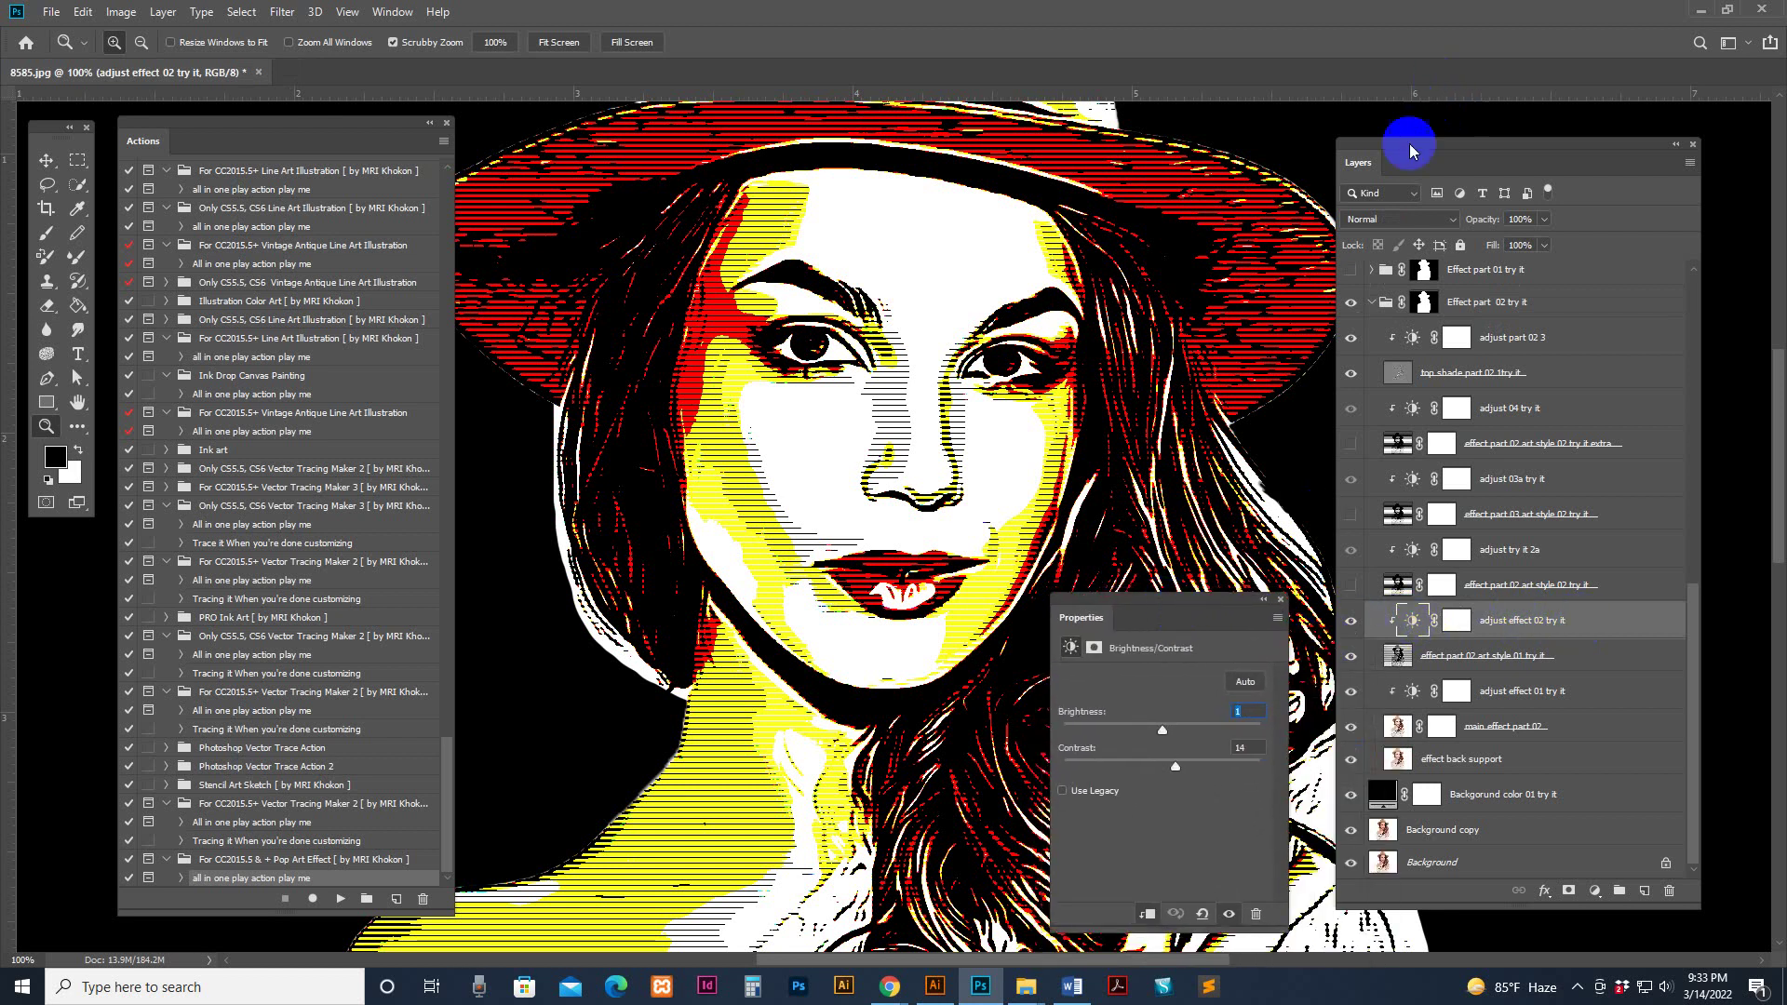
{"action": "left_click_drag", "start_coordinate": [1410, 151], "coordinate": [1480, 144]}
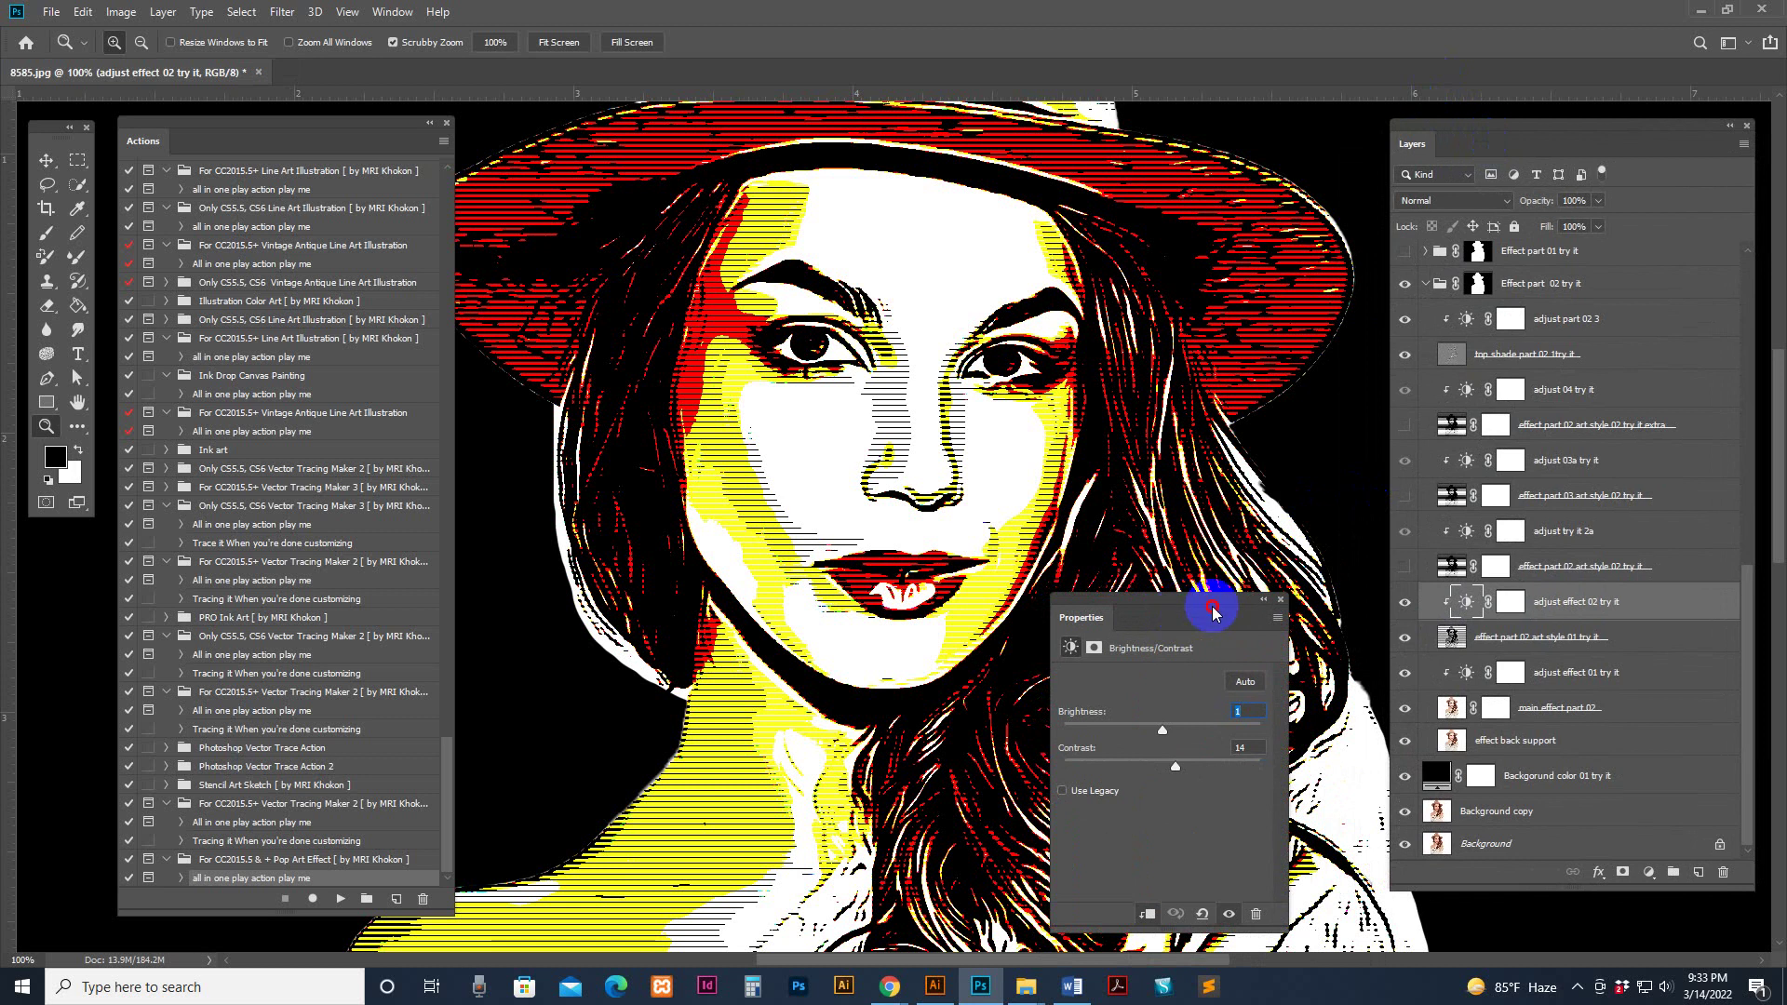
{"action": "left_click_drag", "start_coordinate": [1213, 608], "coordinate": [1256, 562]}
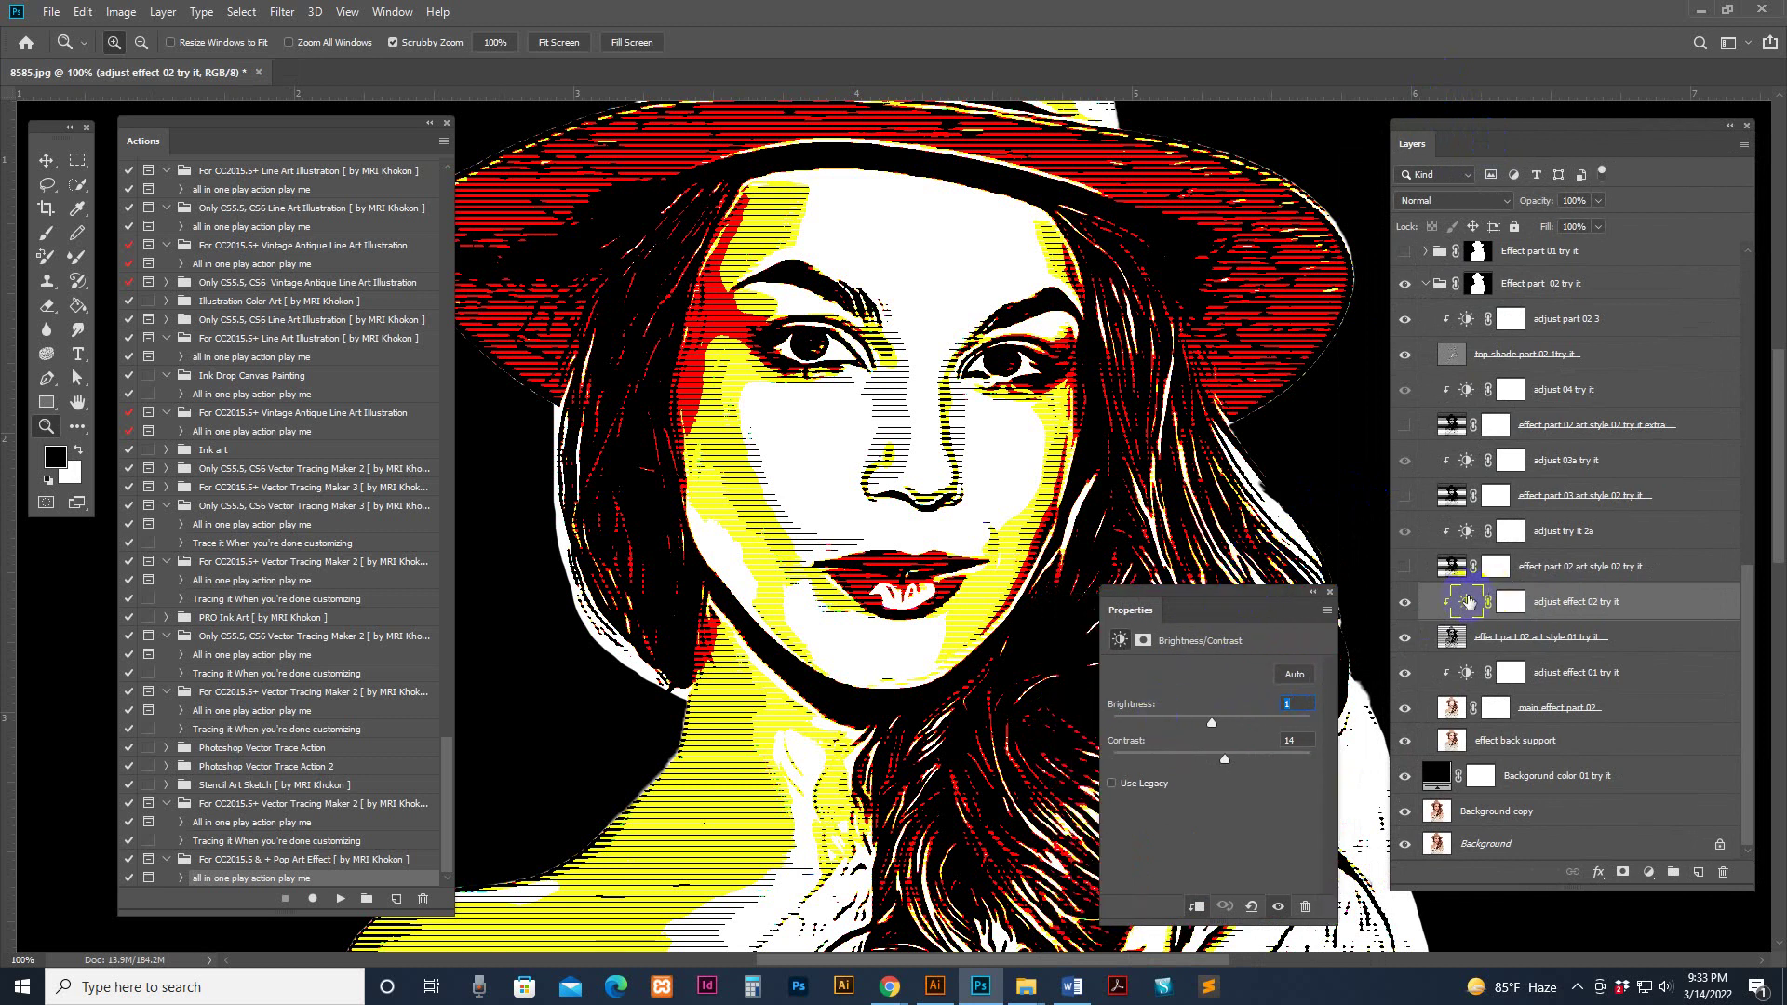
{"action": "left_click_drag", "start_coordinate": [1248, 723], "coordinate": [1212, 760]}
{"action": "left_click", "coordinate": [1563, 540]}
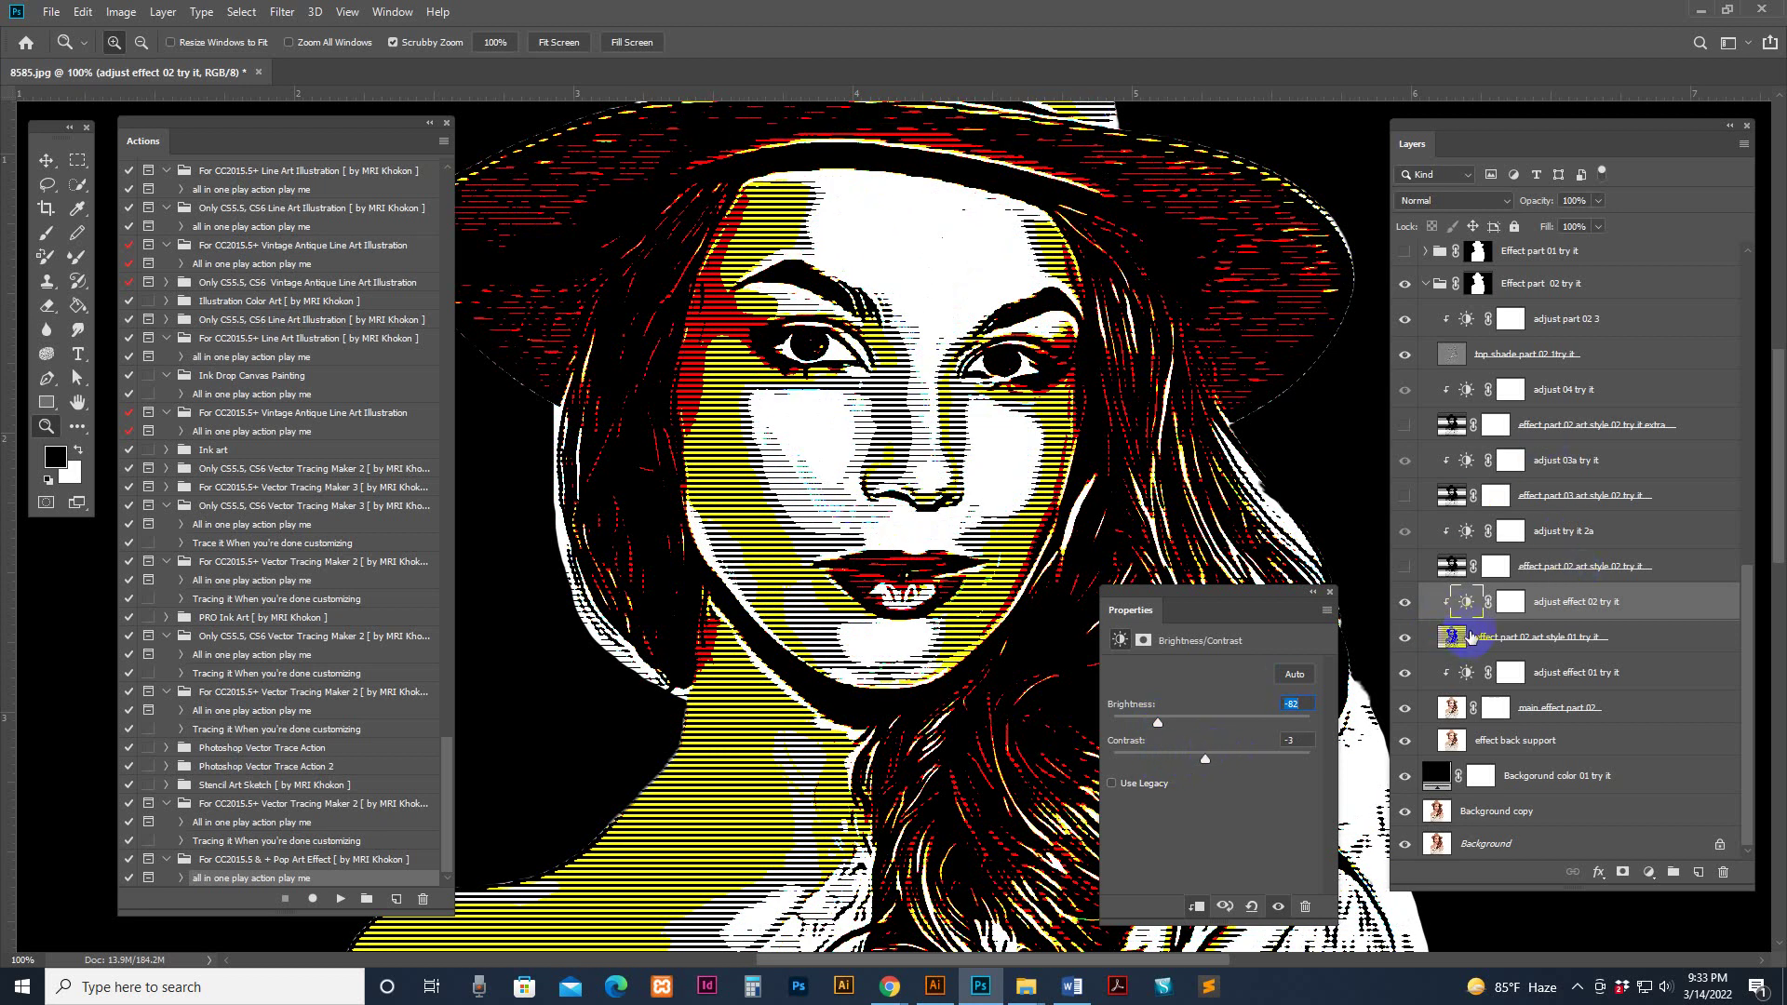
Compare the portrait with the art style 02 and art style 01 effect layers toggled
{"action": "left_click", "coordinate": [1619, 572]}
{"action": "left_click", "coordinate": [1406, 567]}
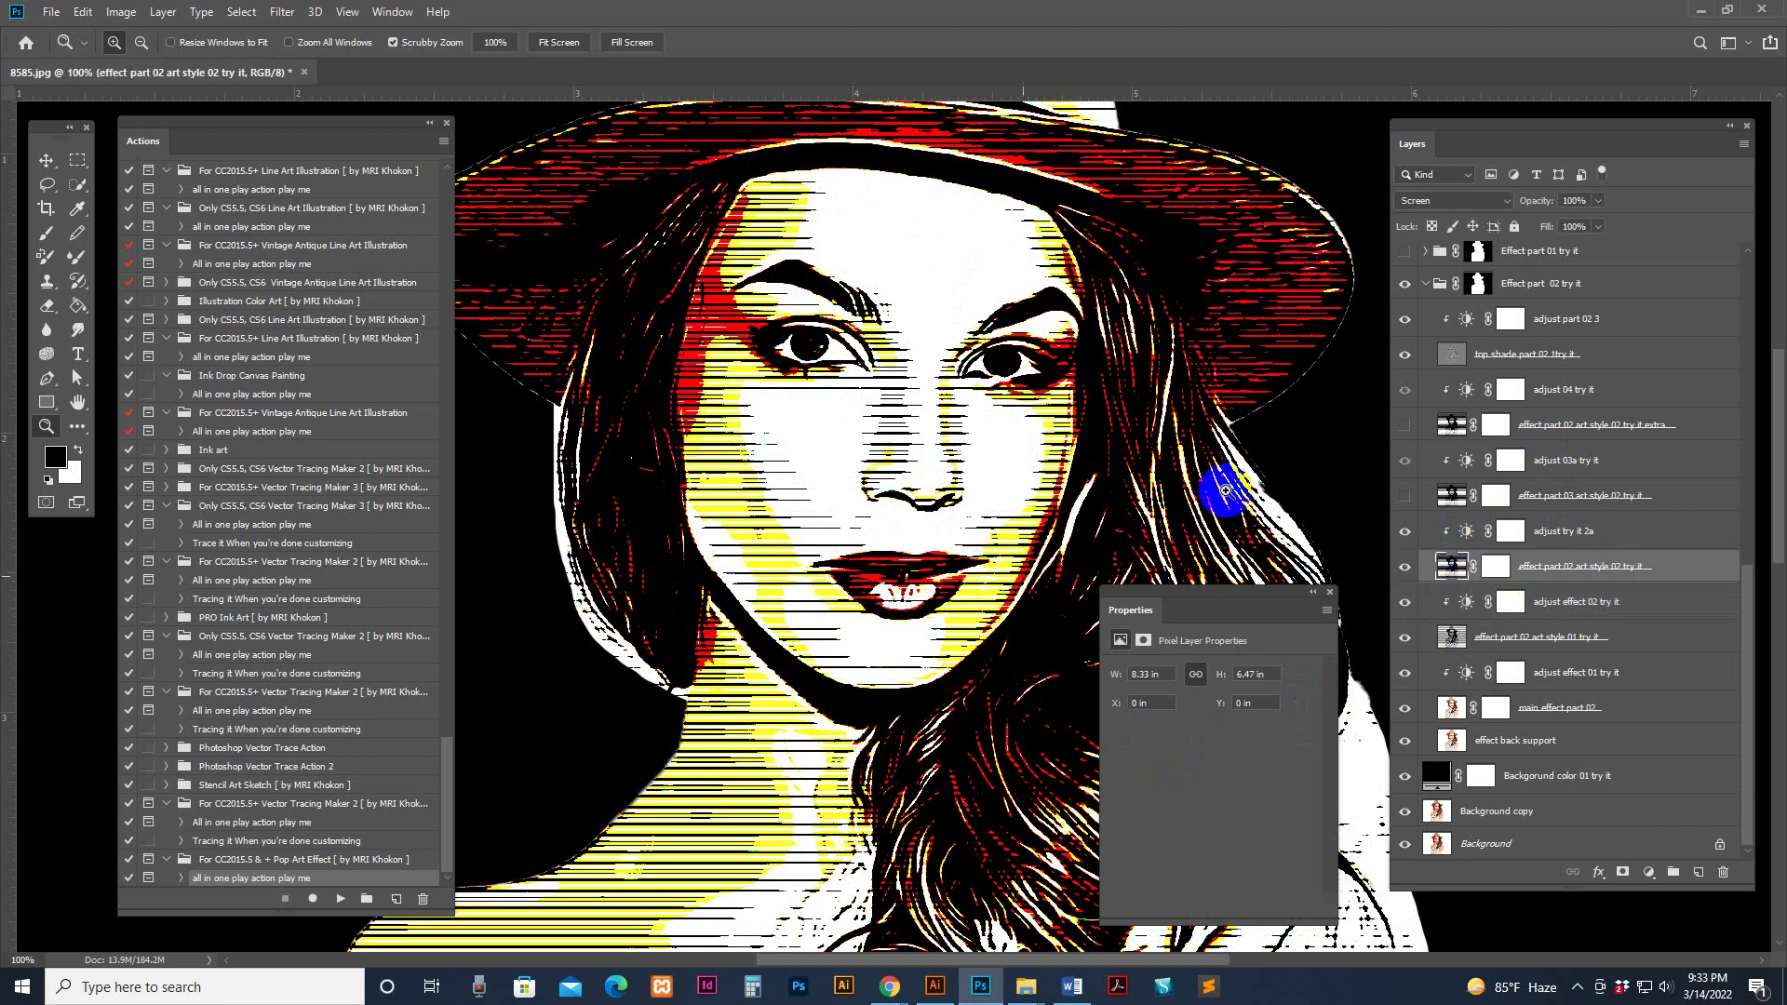
{"action": "left_click", "coordinate": [1407, 567]}
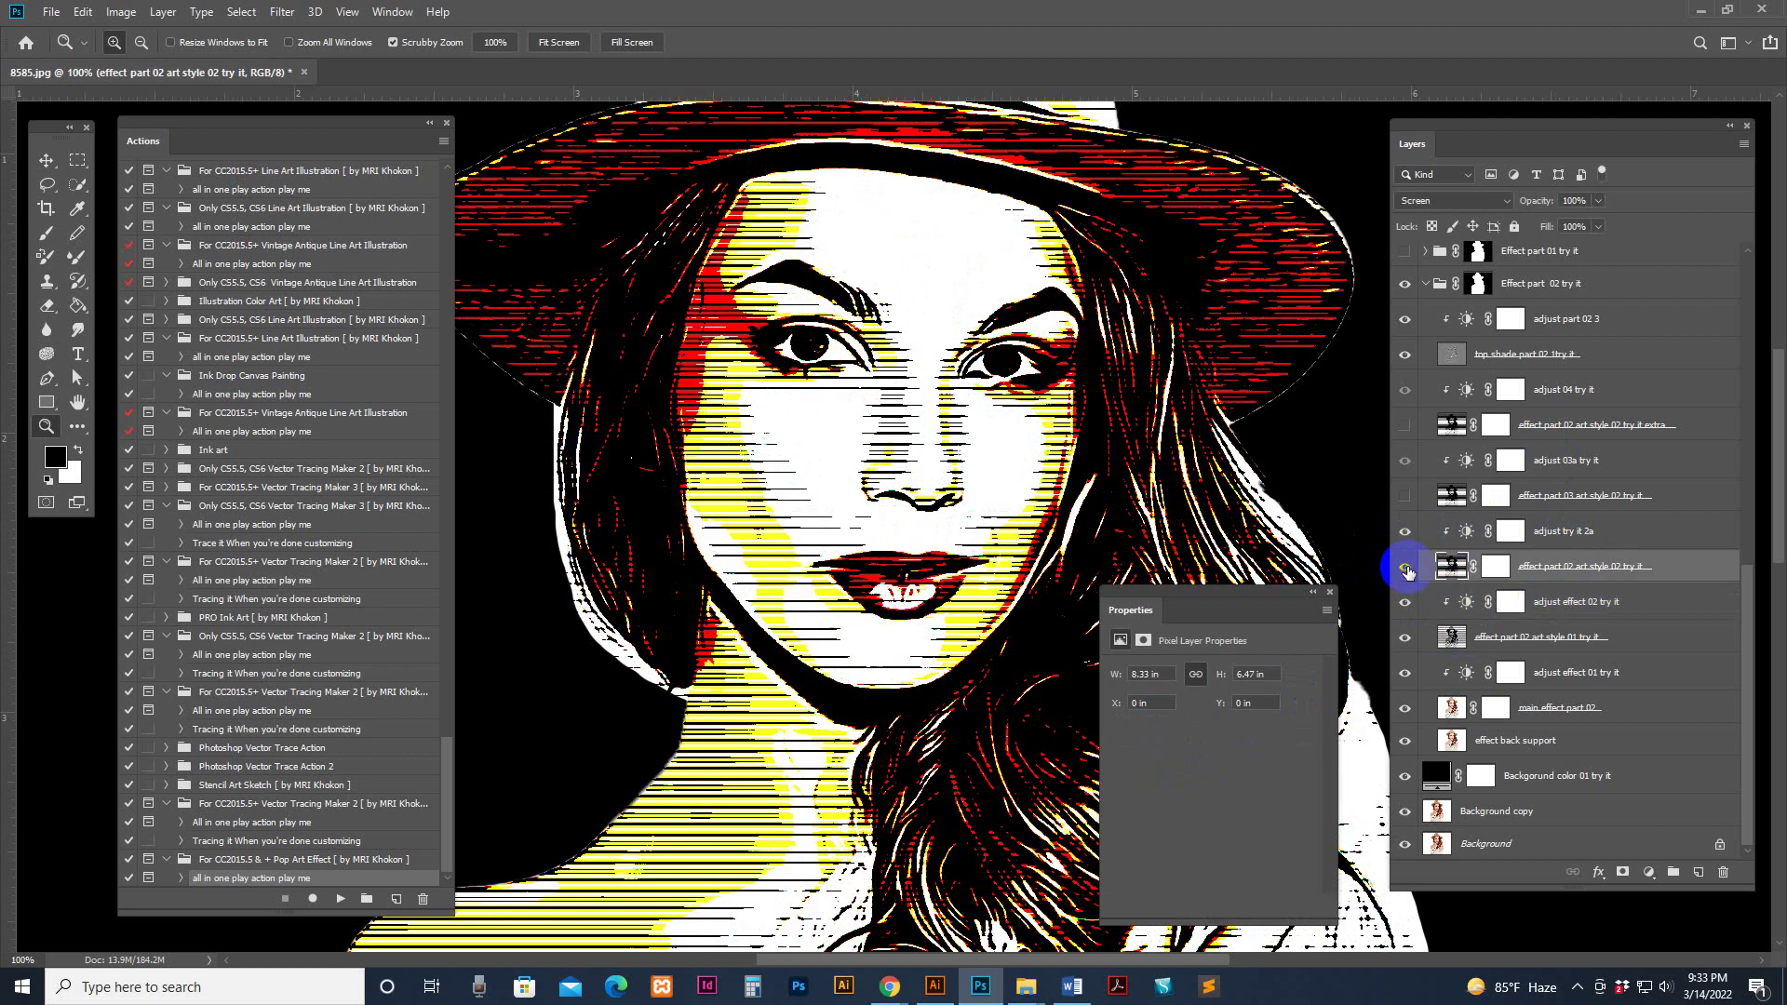
{"action": "left_click", "coordinate": [1407, 568]}
{"action": "left_click", "coordinate": [1406, 637]}
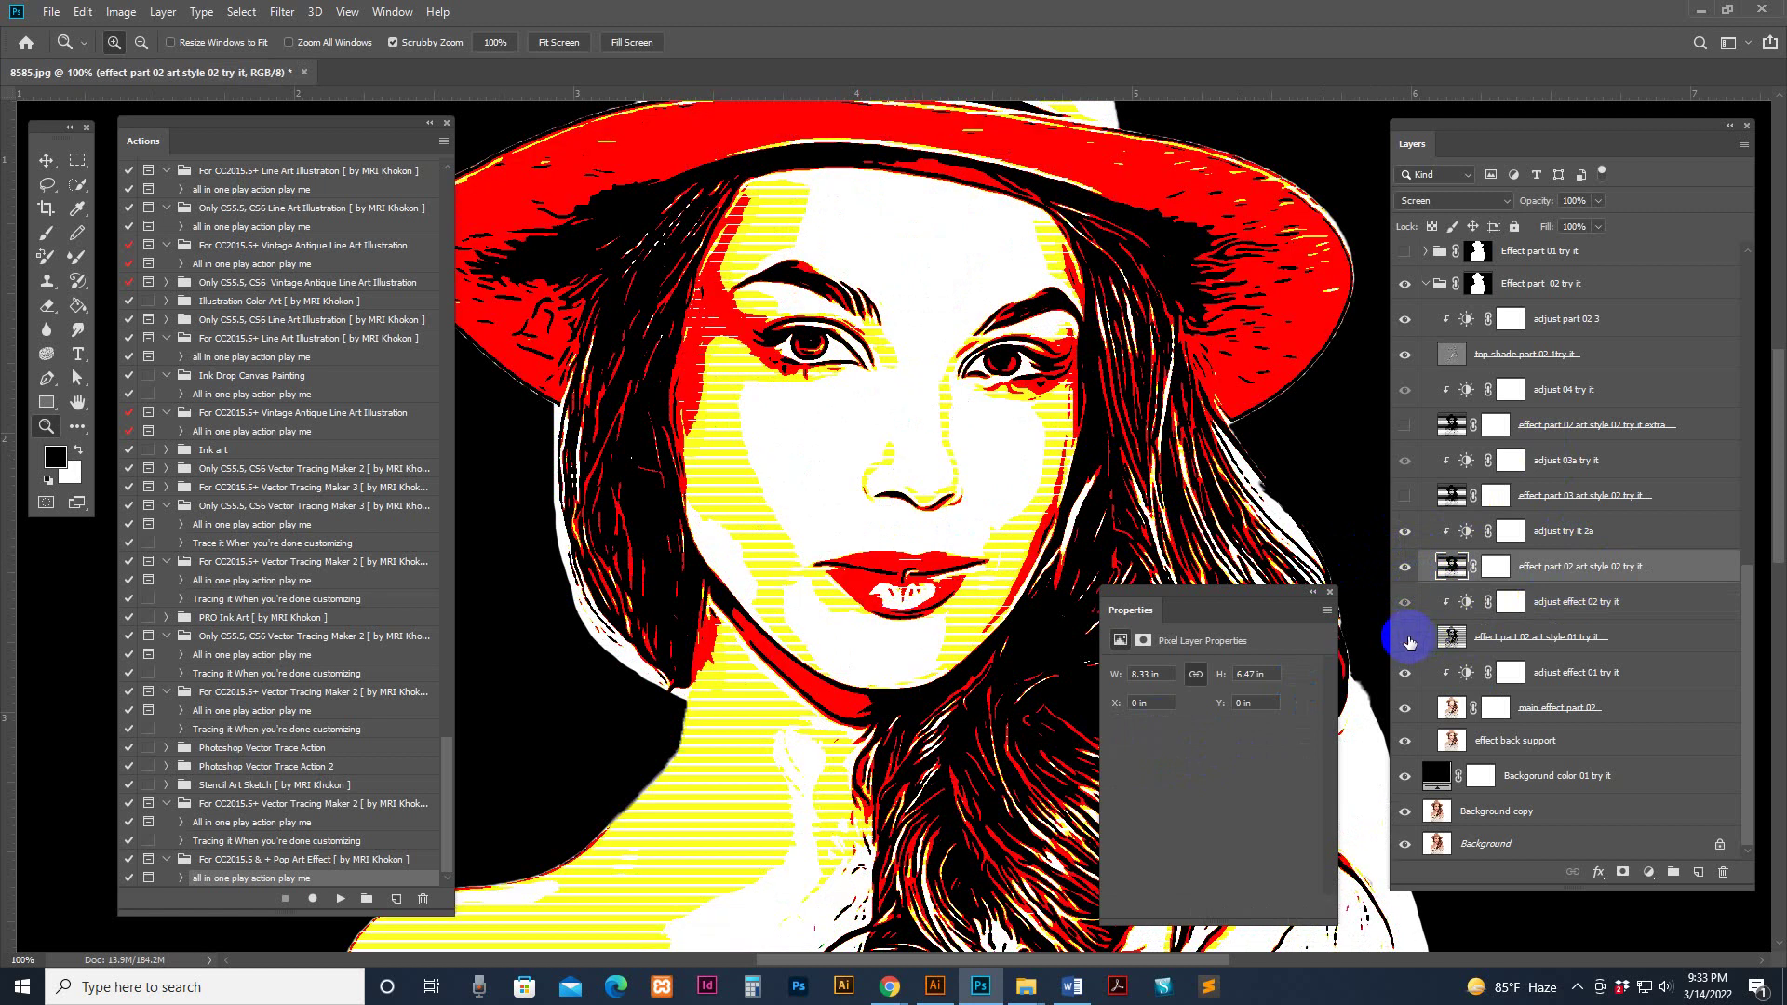
{"action": "left_click", "coordinate": [1406, 638]}
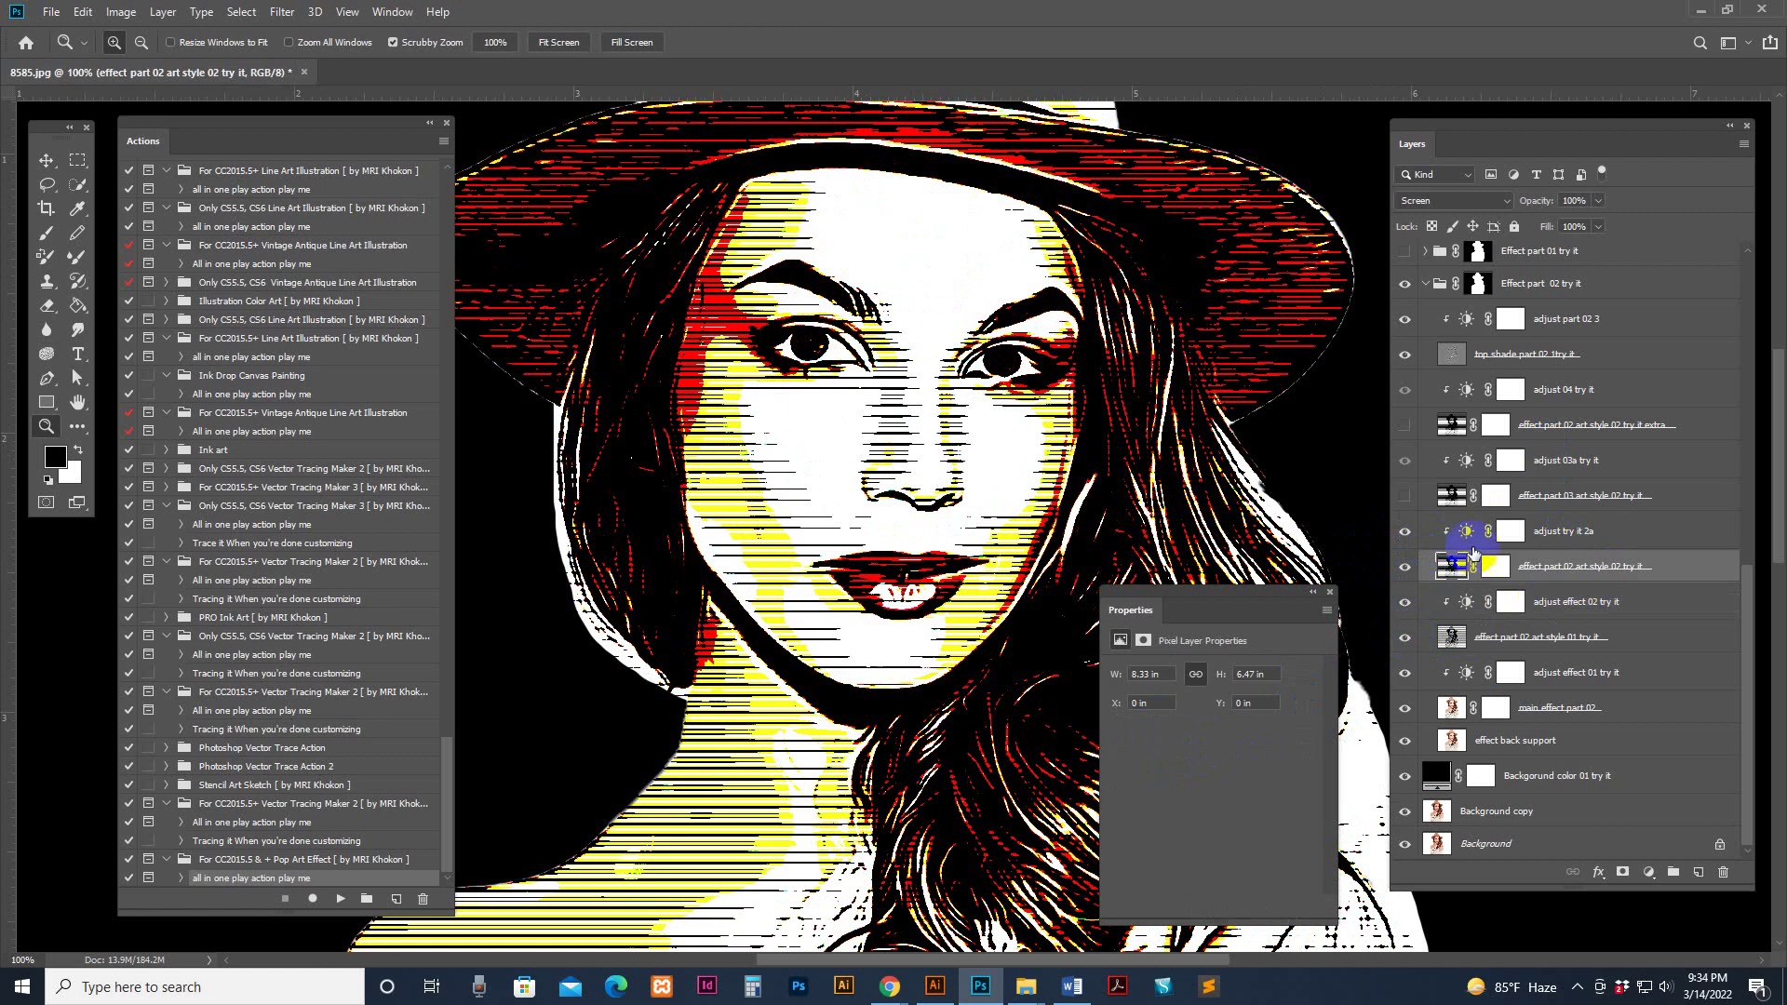
Raise the adjust try it 2a brightness to 105
{"action": "left_click", "coordinate": [1466, 537]}
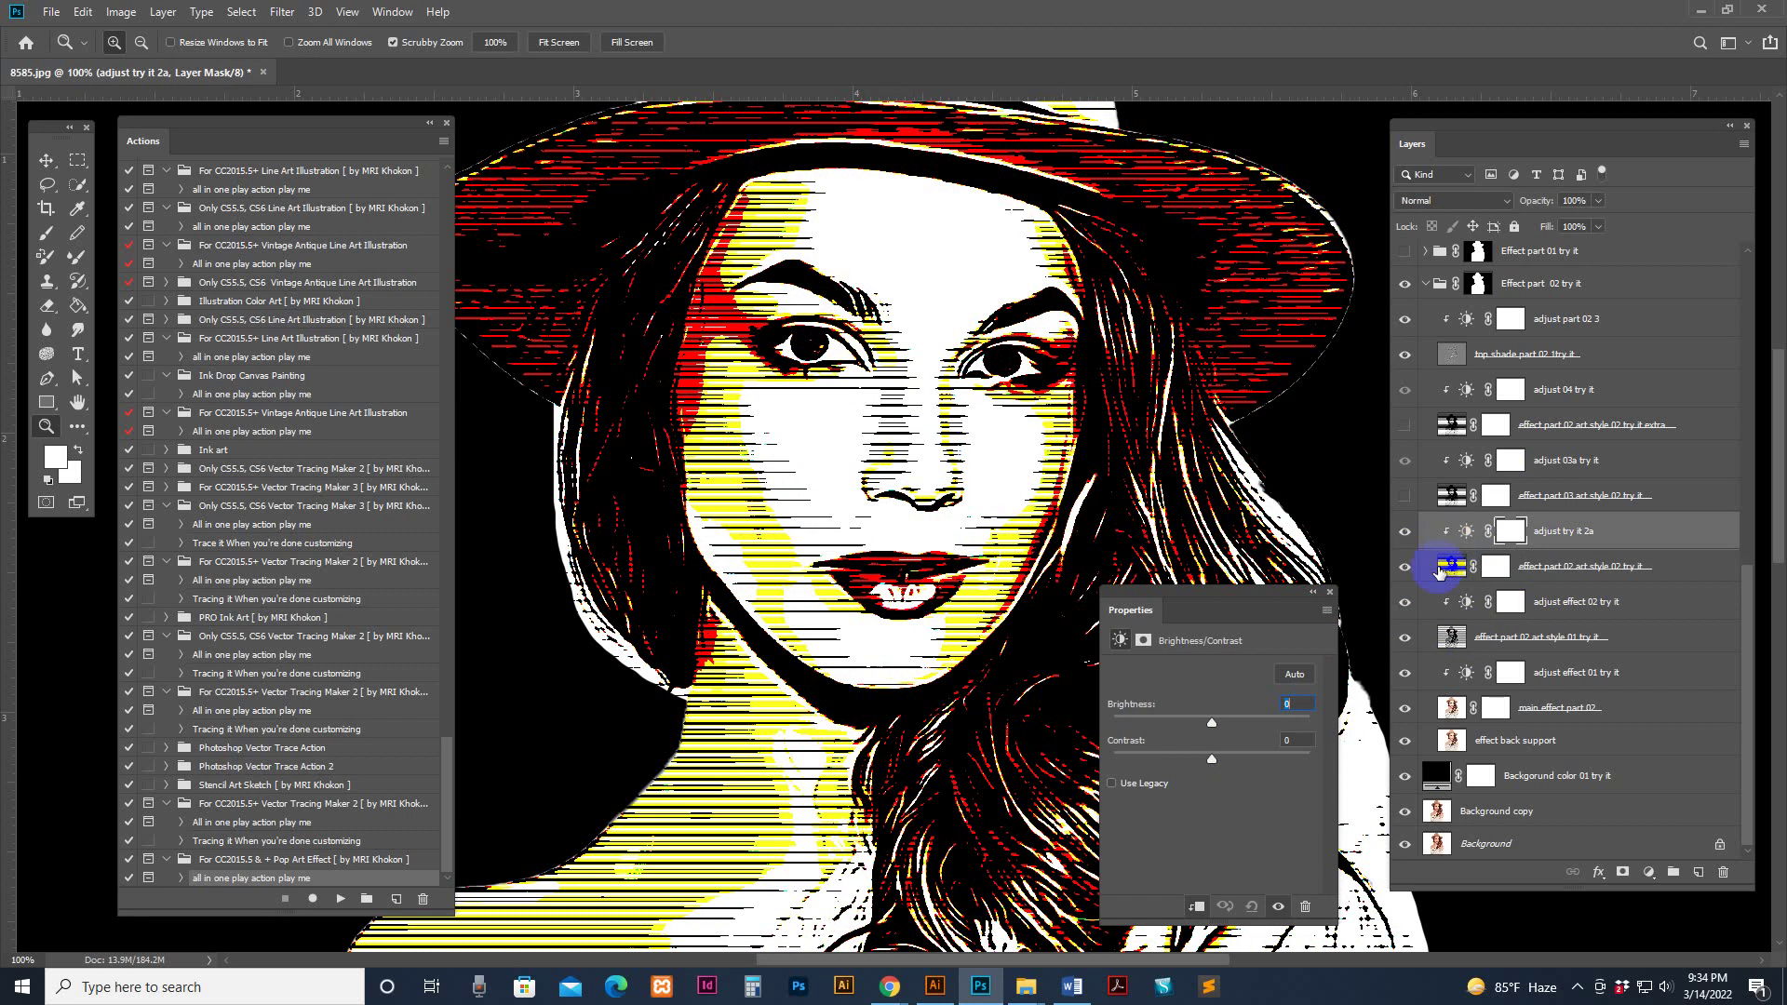
{"action": "left_click", "coordinate": [1468, 531]}
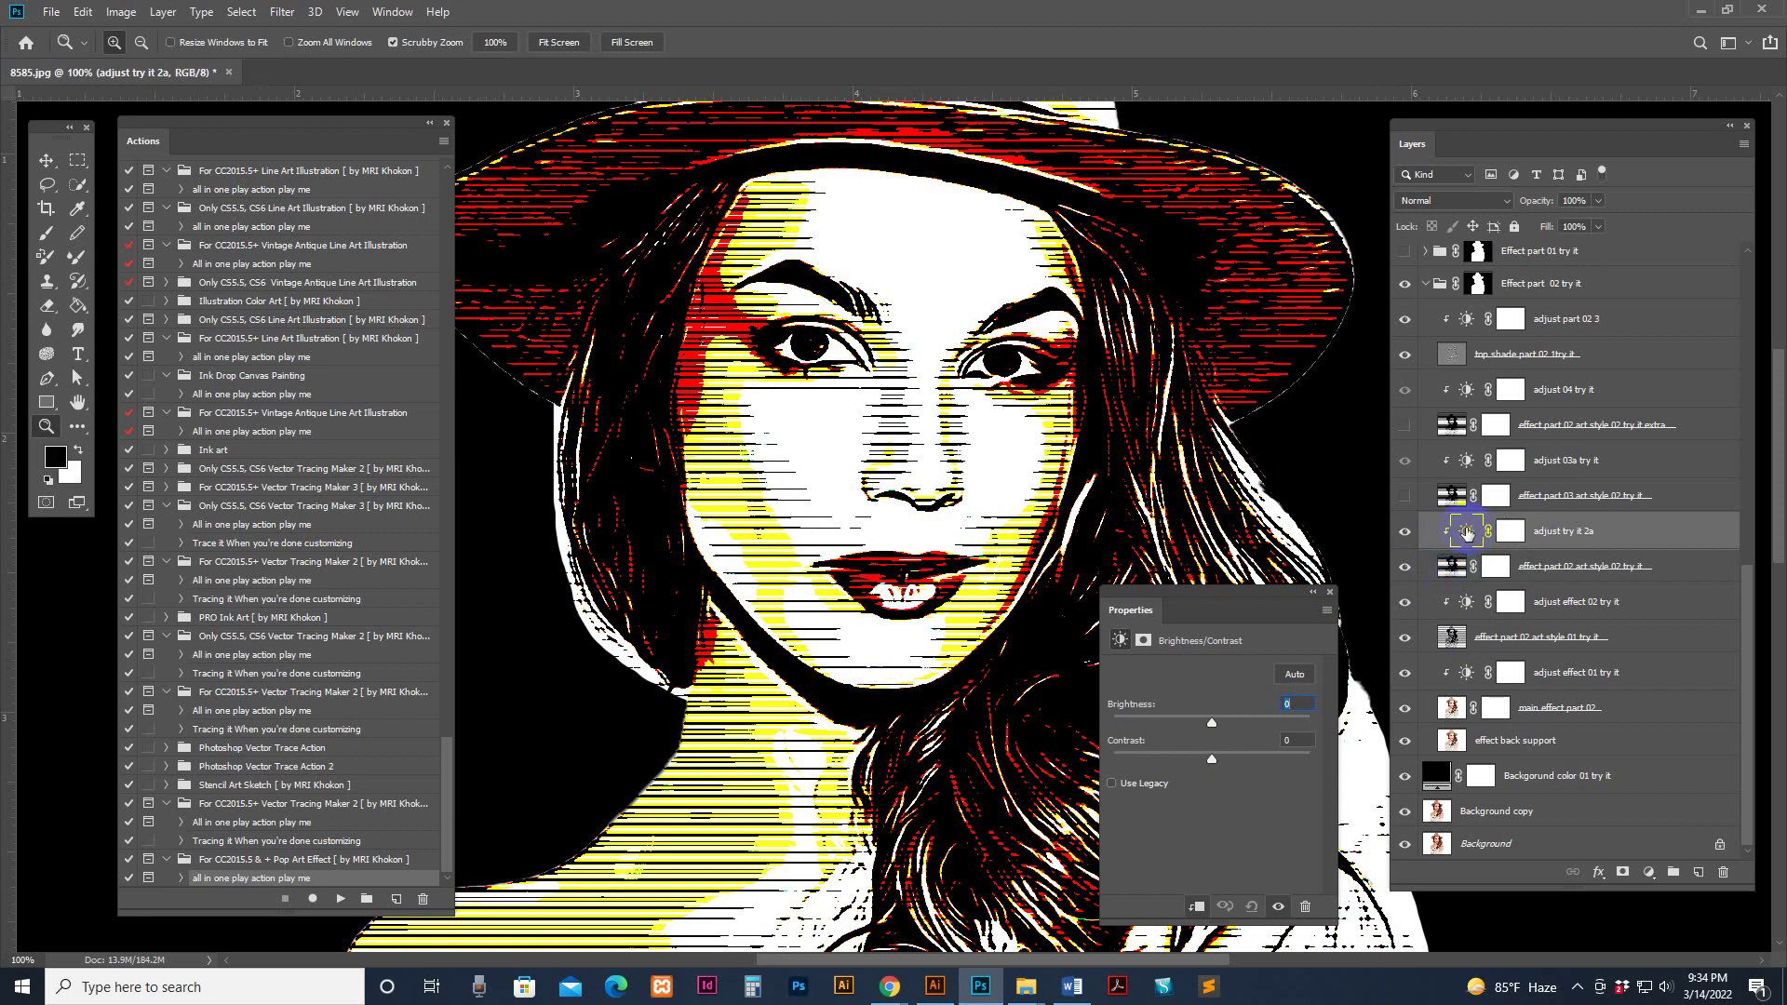
{"action": "mouse_move", "coordinate": [1211, 722]}
{"action": "left_mouse_down"}
{"action": "mouse_move", "coordinate": [1294, 724]}
{"action": "mouse_move", "coordinate": [1096, 724]}
{"action": "mouse_move", "coordinate": [1312, 745]}
{"action": "mouse_move", "coordinate": [1080, 745]}
{"action": "mouse_move", "coordinate": [1278, 742]}
{"action": "mouse_move", "coordinate": [1257, 718]}
{"action": "mouse_move", "coordinate": [1292, 717]}
{"action": "mouse_move", "coordinate": [1120, 711]}
{"action": "mouse_move", "coordinate": [1181, 704]}
{"action": "left_mouse_up"}
Hide art style 01 and set adjust try it 2a to brightness 32, contrast 100
{"action": "left_click", "coordinate": [1407, 640]}
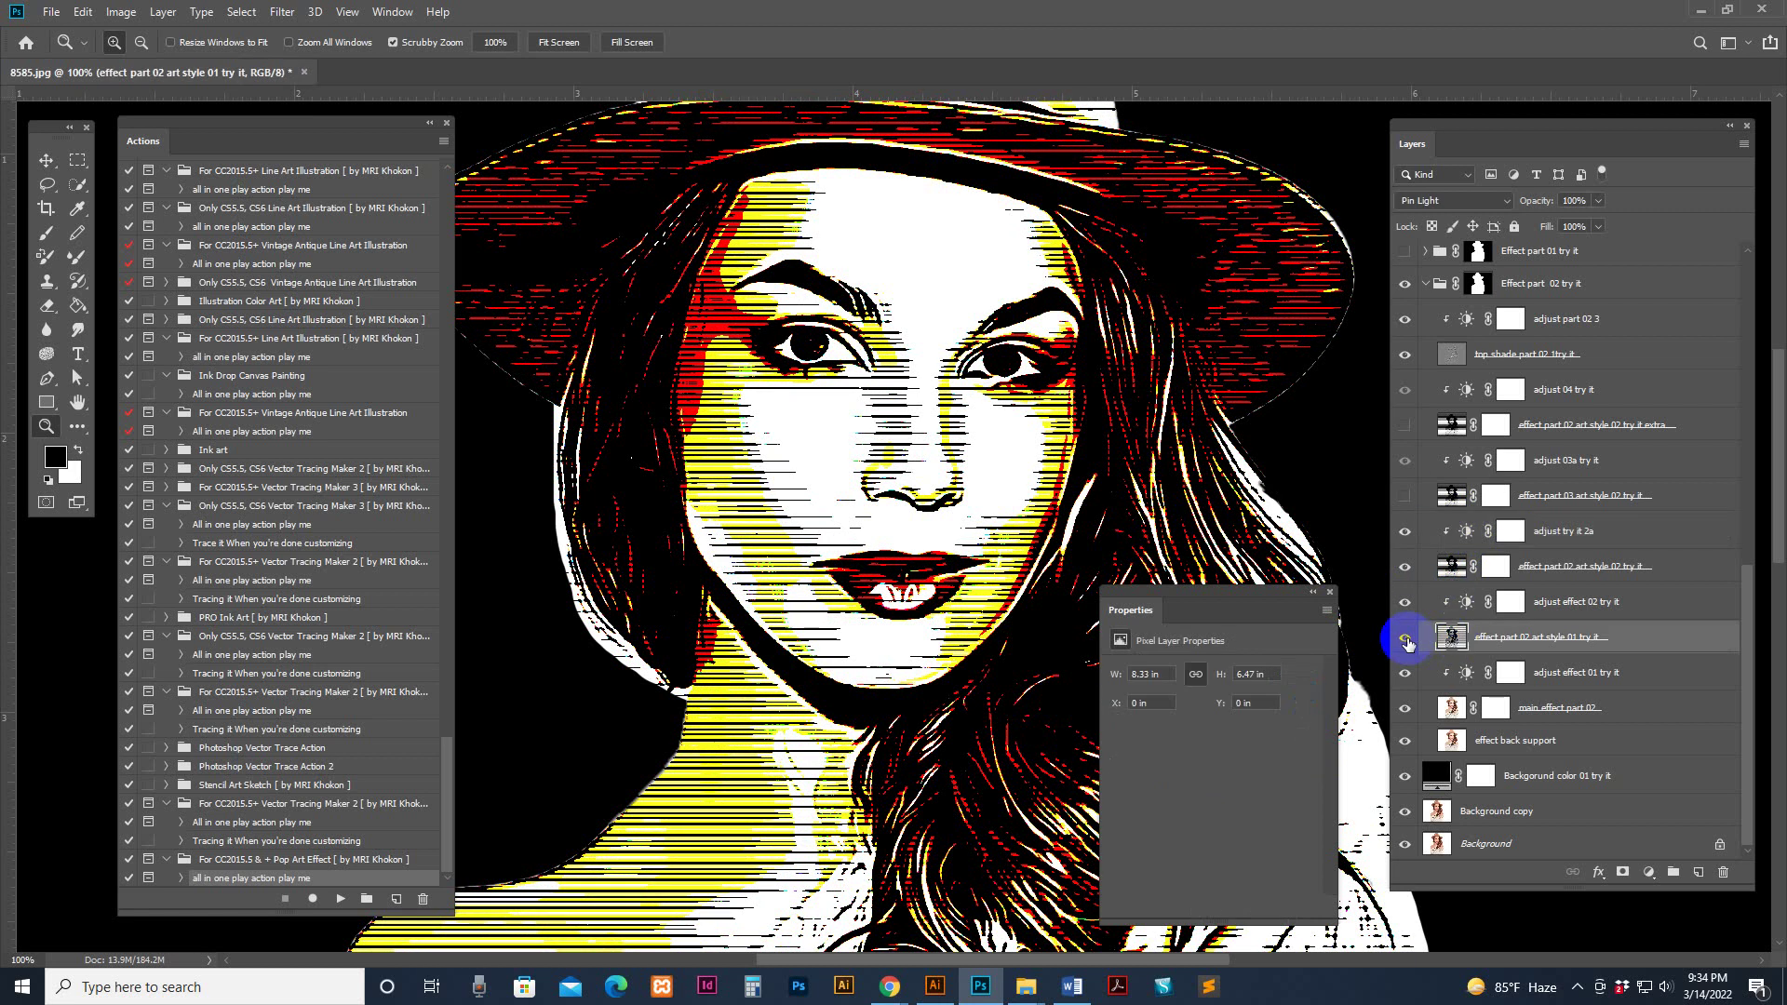
{"action": "left_click", "coordinate": [1406, 641]}
{"action": "left_click", "coordinate": [1466, 532]}
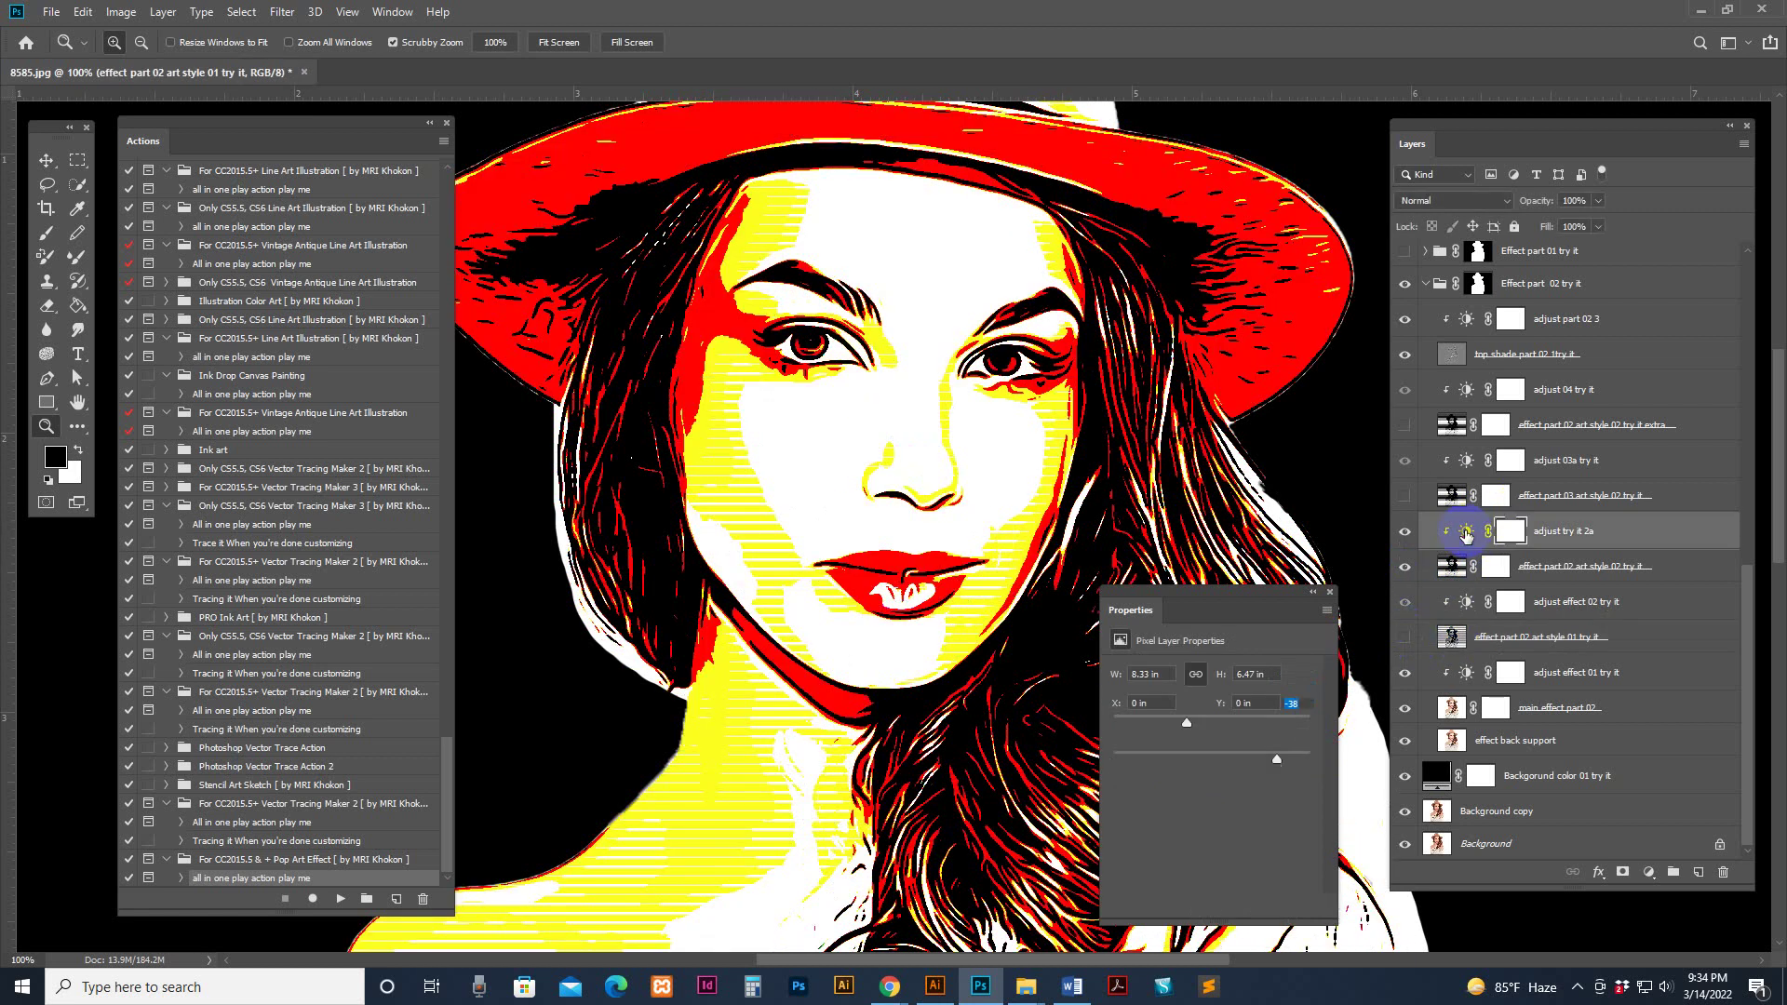
{"action": "left_click_drag", "start_coordinate": [1261, 723], "coordinate": [1216, 765]}
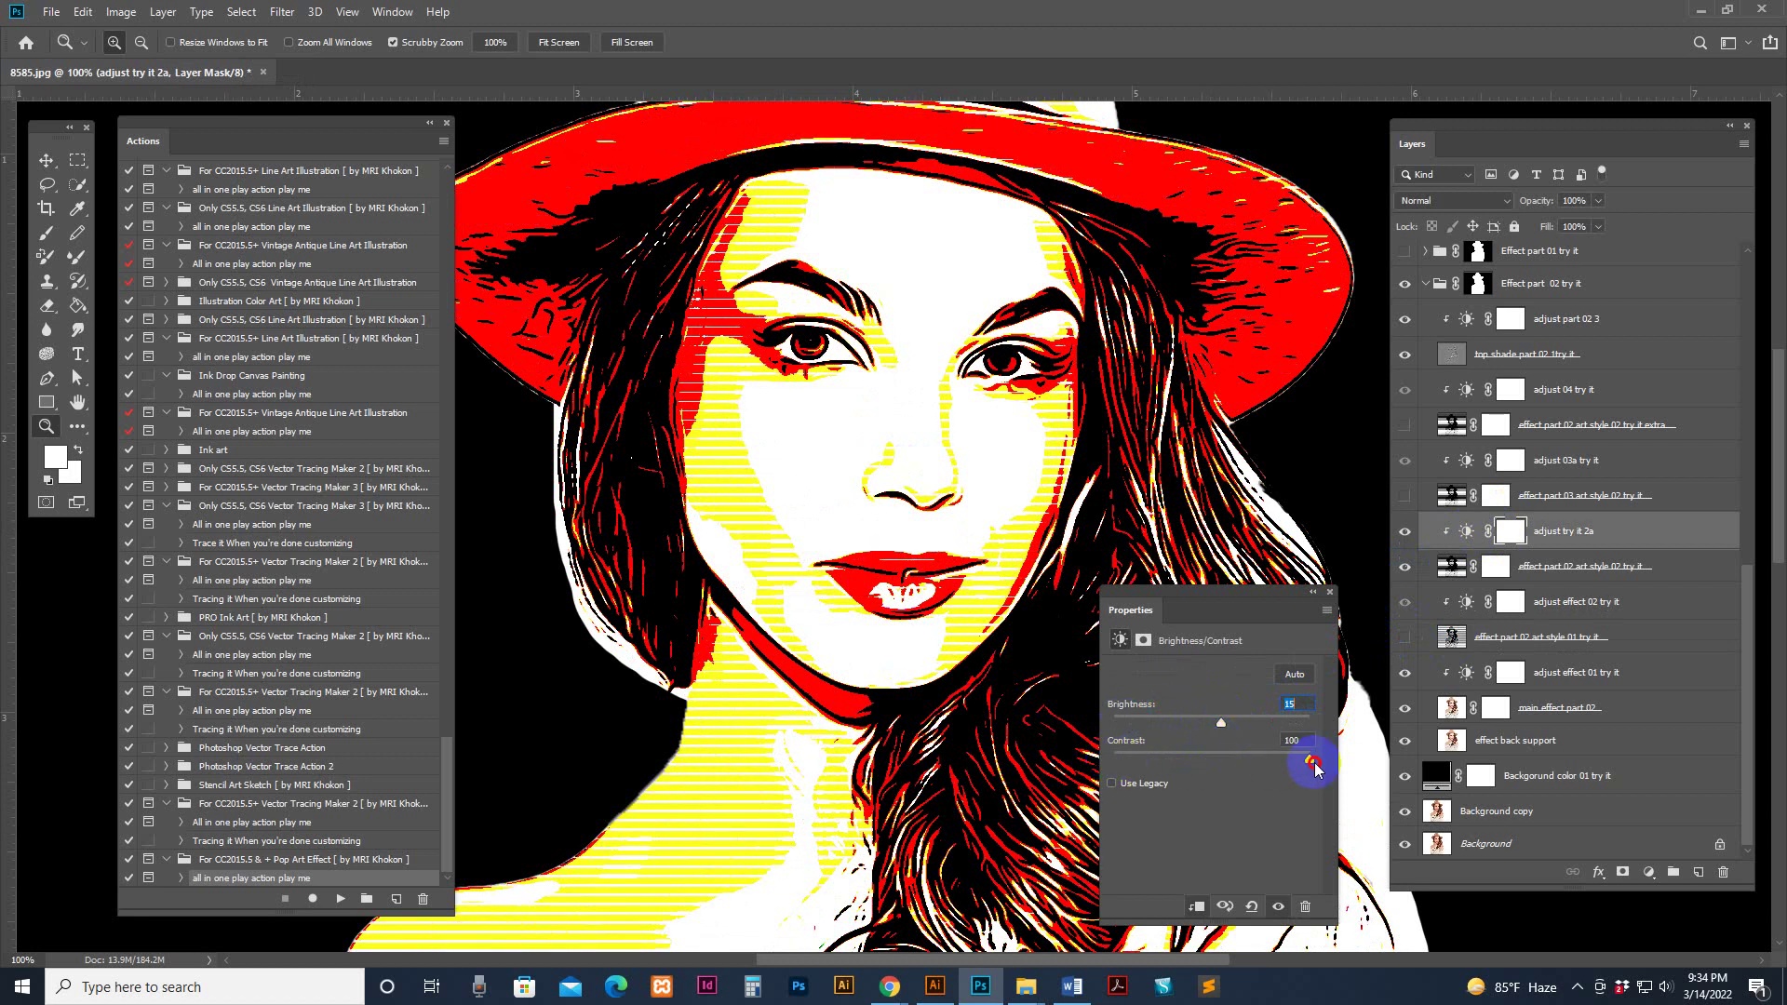
{"action": "mouse_move", "coordinate": [1221, 722]}
{"action": "left_mouse_down"}
{"action": "mouse_move", "coordinate": [1197, 714]}
{"action": "mouse_move", "coordinate": [1253, 724]}
{"action": "left_mouse_up"}
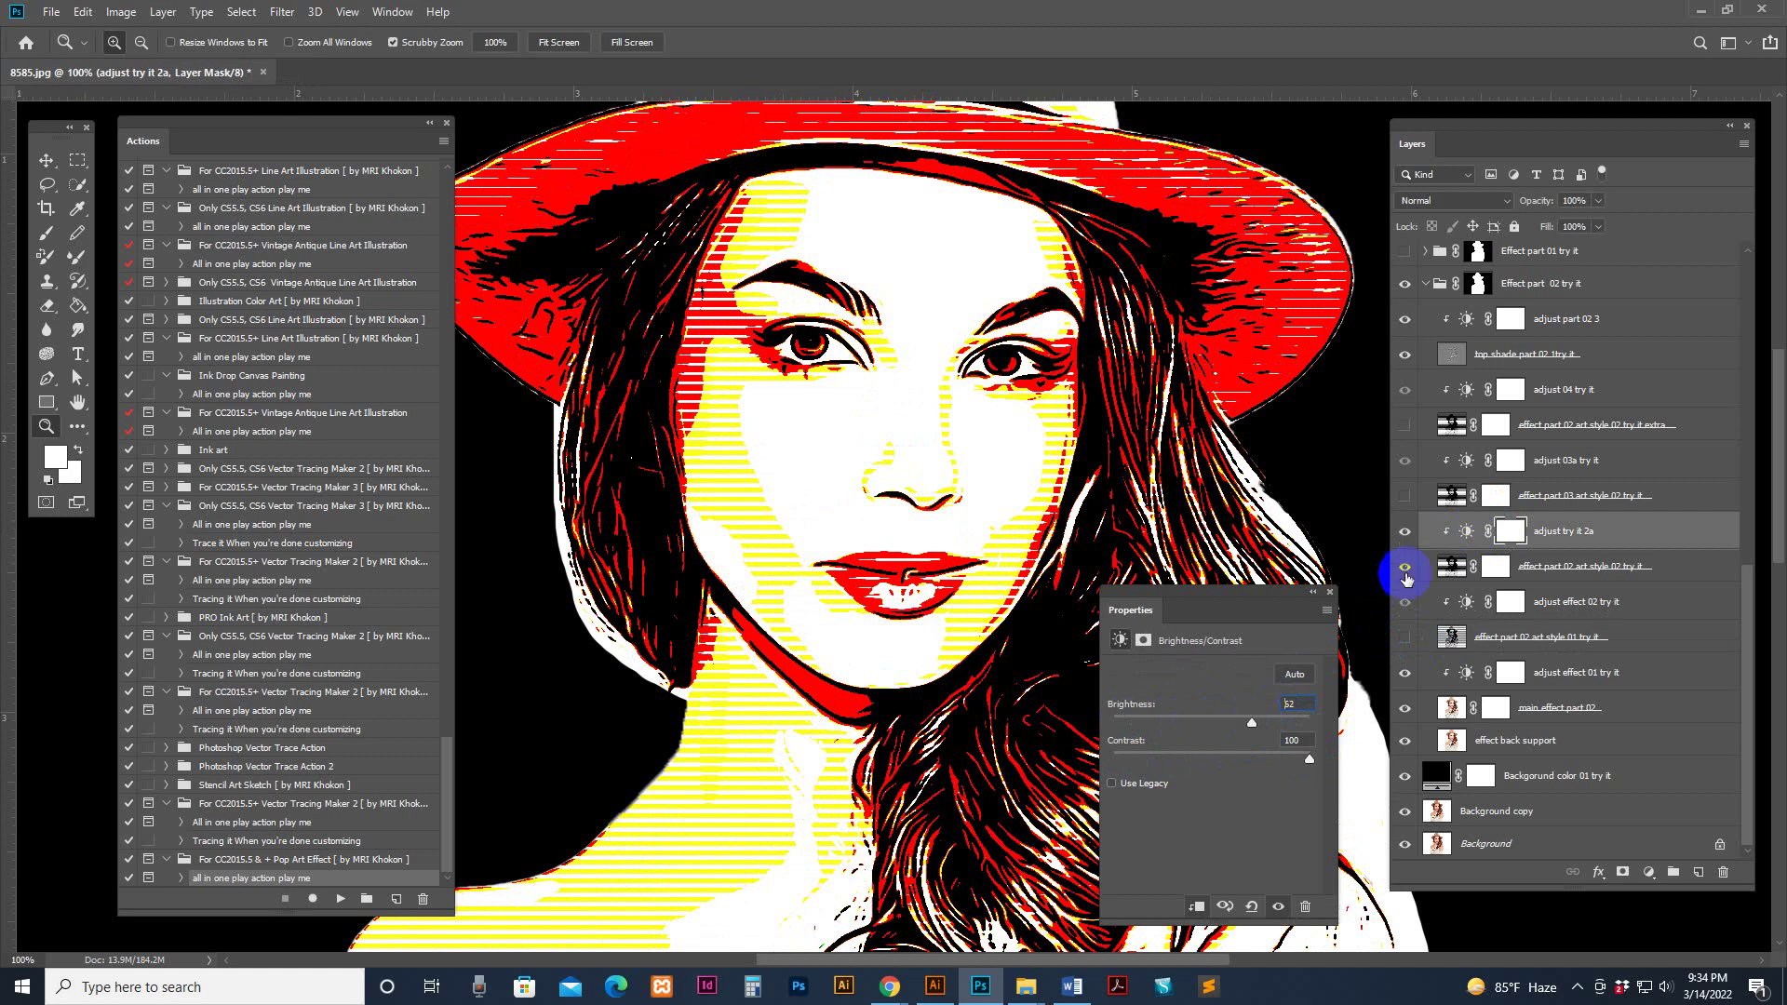
Show the effect part 03 art style 02 striped layer, previewing the part 02 art style layers
{"action": "left_click", "coordinate": [1443, 498]}
{"action": "left_click", "coordinate": [1406, 496]}
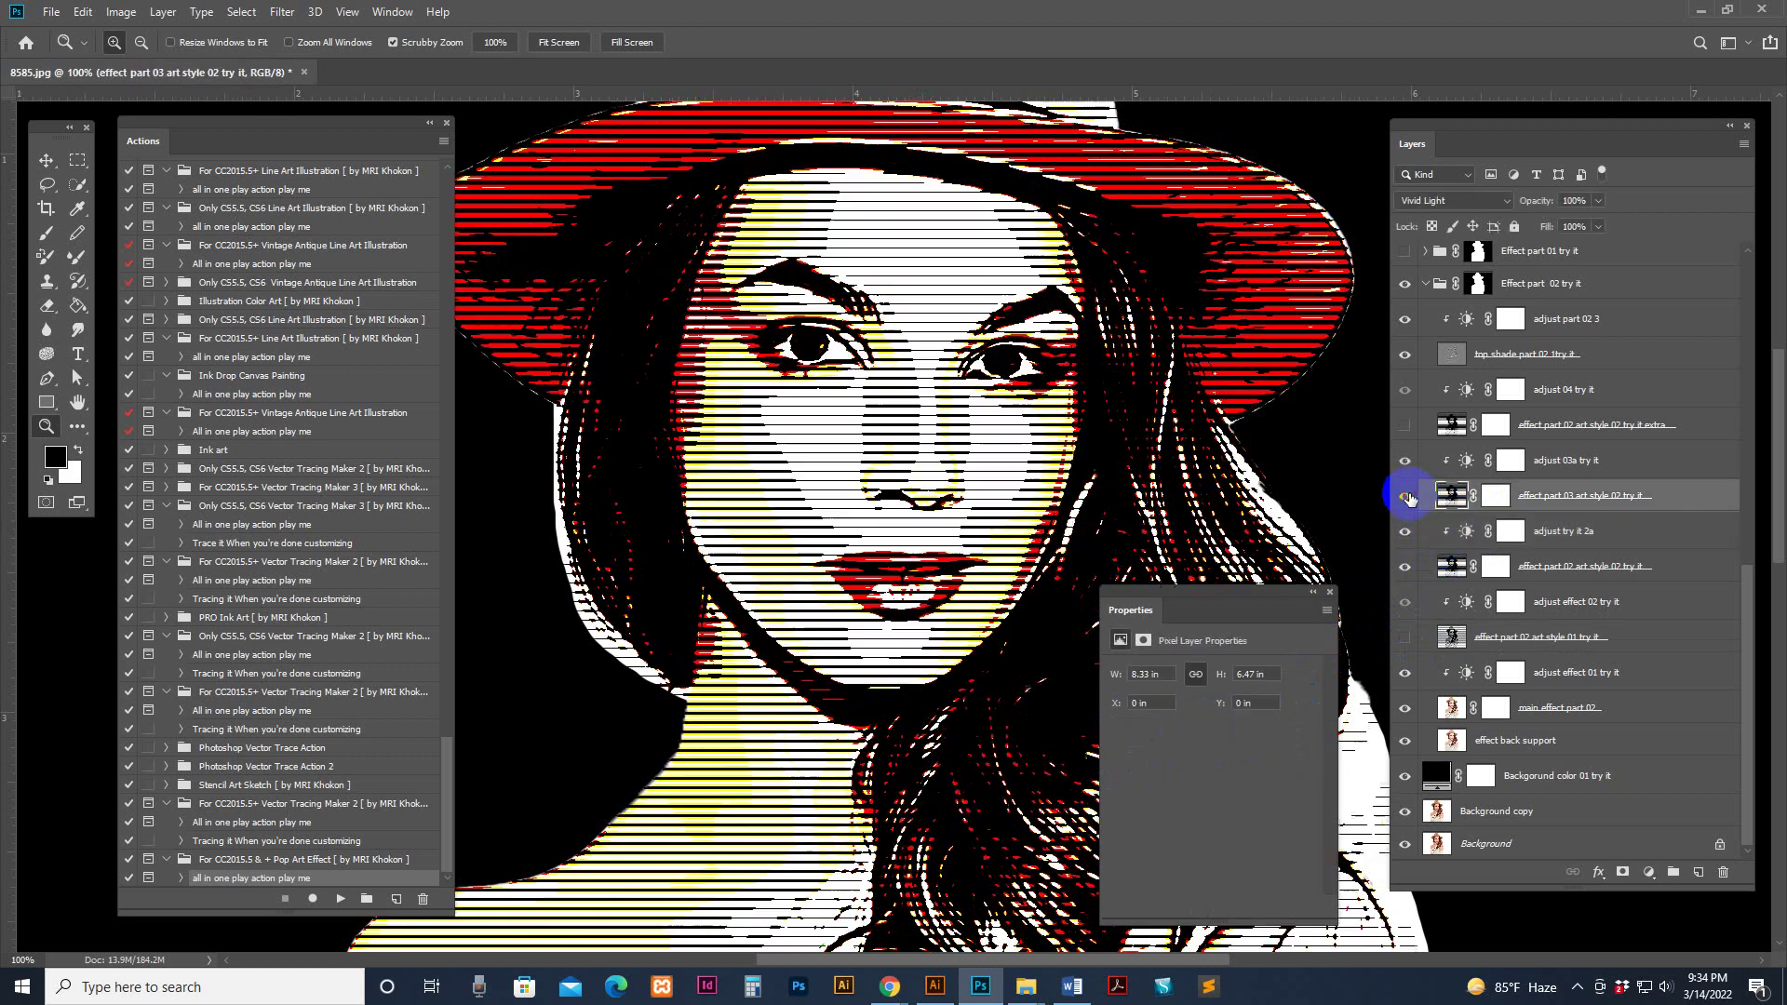
{"action": "left_click", "coordinate": [1447, 569]}
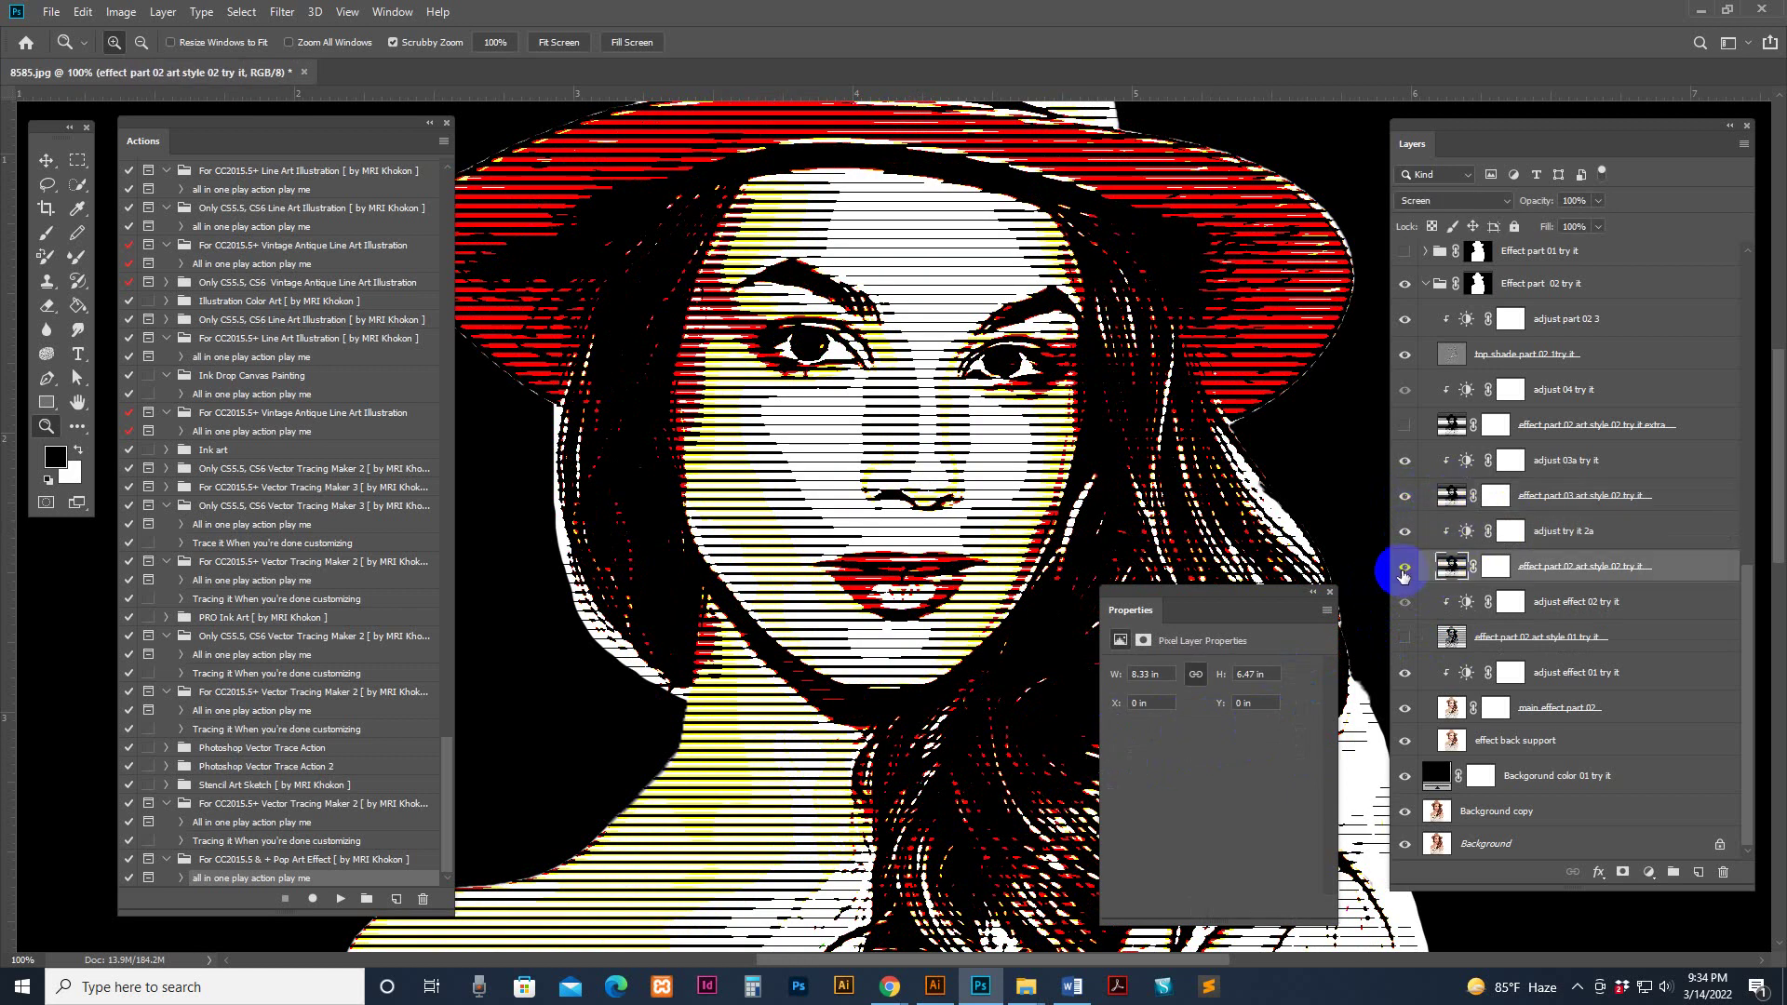
{"action": "left_click", "coordinate": [1402, 572]}
{"action": "left_click", "coordinate": [1405, 568]}
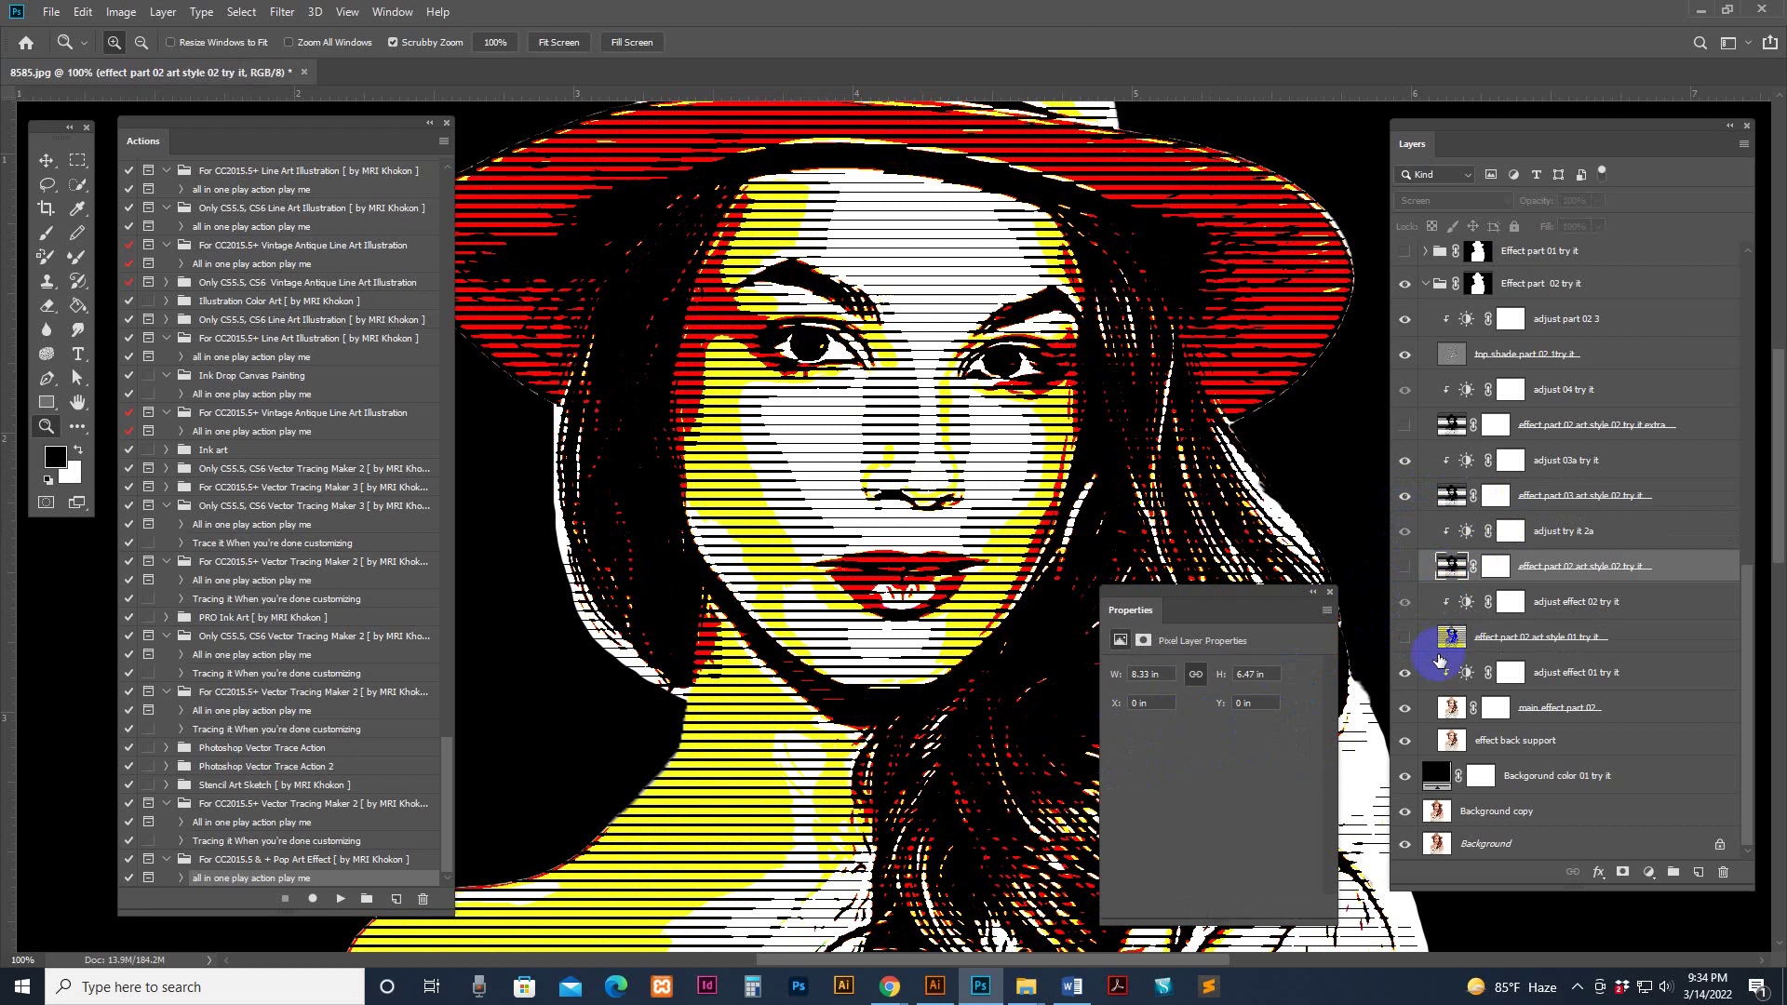
{"action": "left_click", "coordinate": [1403, 641]}
{"action": "left_click", "coordinate": [1403, 640]}
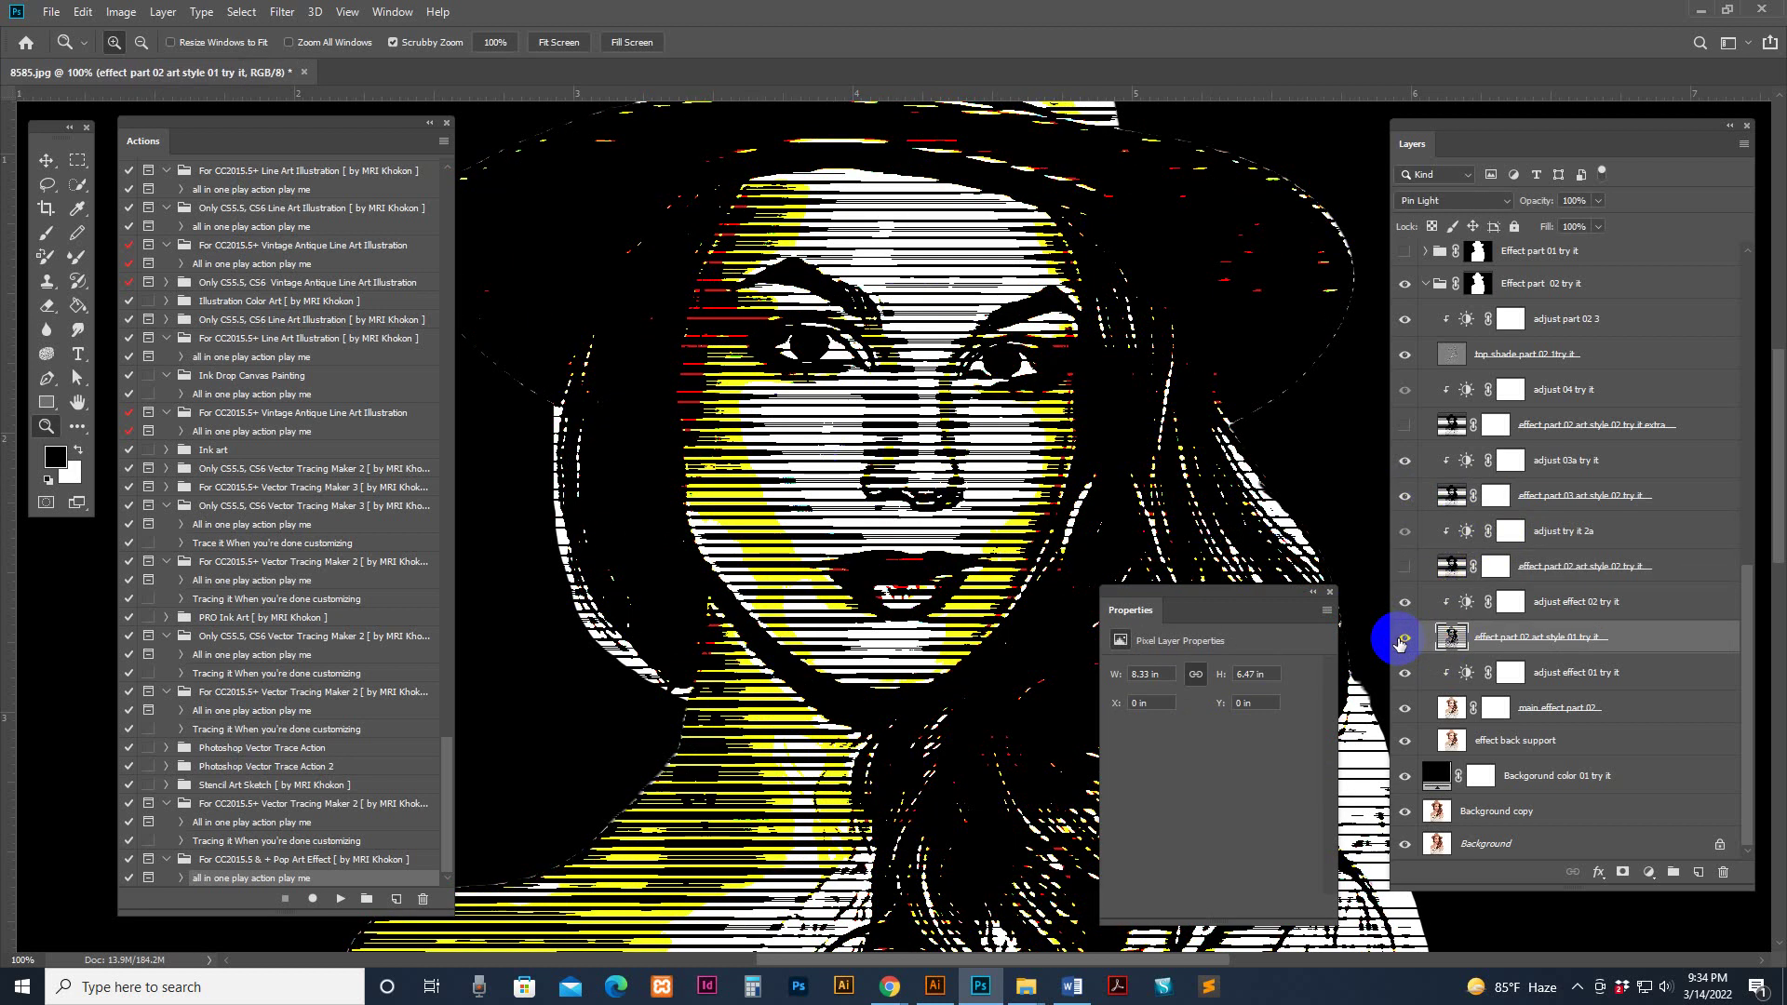
{"action": "left_click", "coordinate": [1403, 640]}
{"action": "left_click", "coordinate": [1394, 569]}
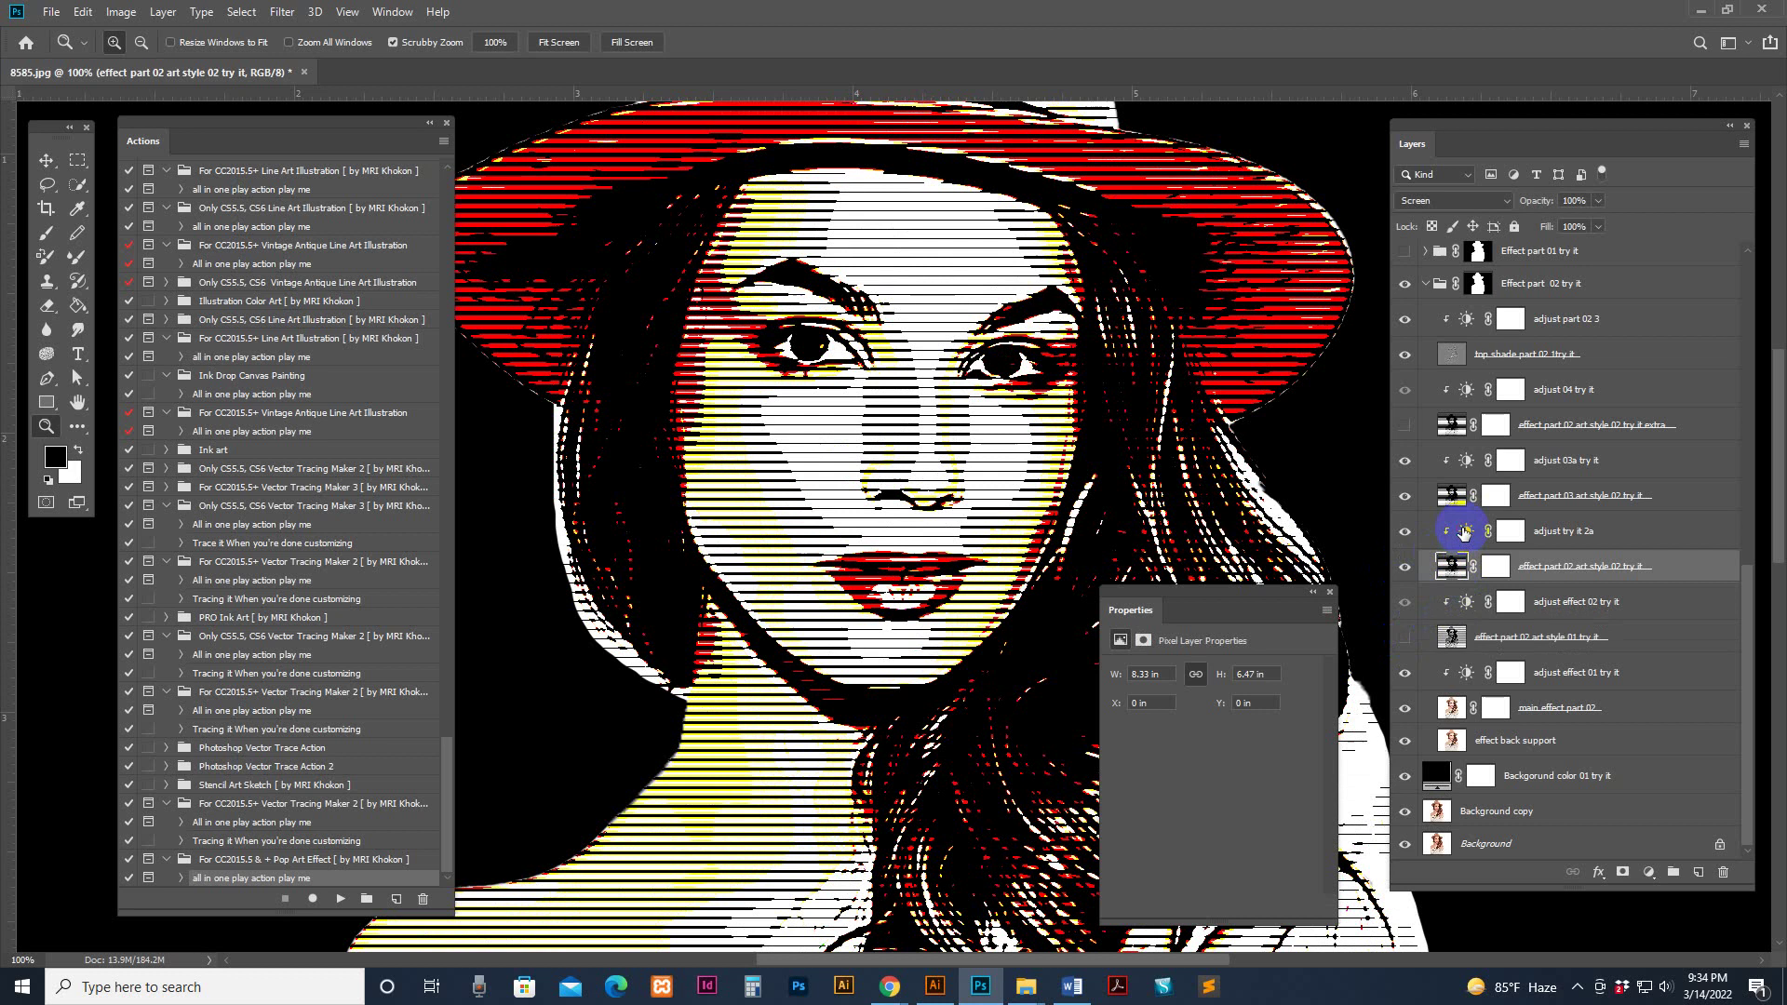
Lower adjust try it 2a contrast and set its brightness to about -116
{"action": "left_click", "coordinate": [1464, 532]}
{"action": "left_click_drag", "start_coordinate": [1238, 763], "coordinate": [1135, 760]}
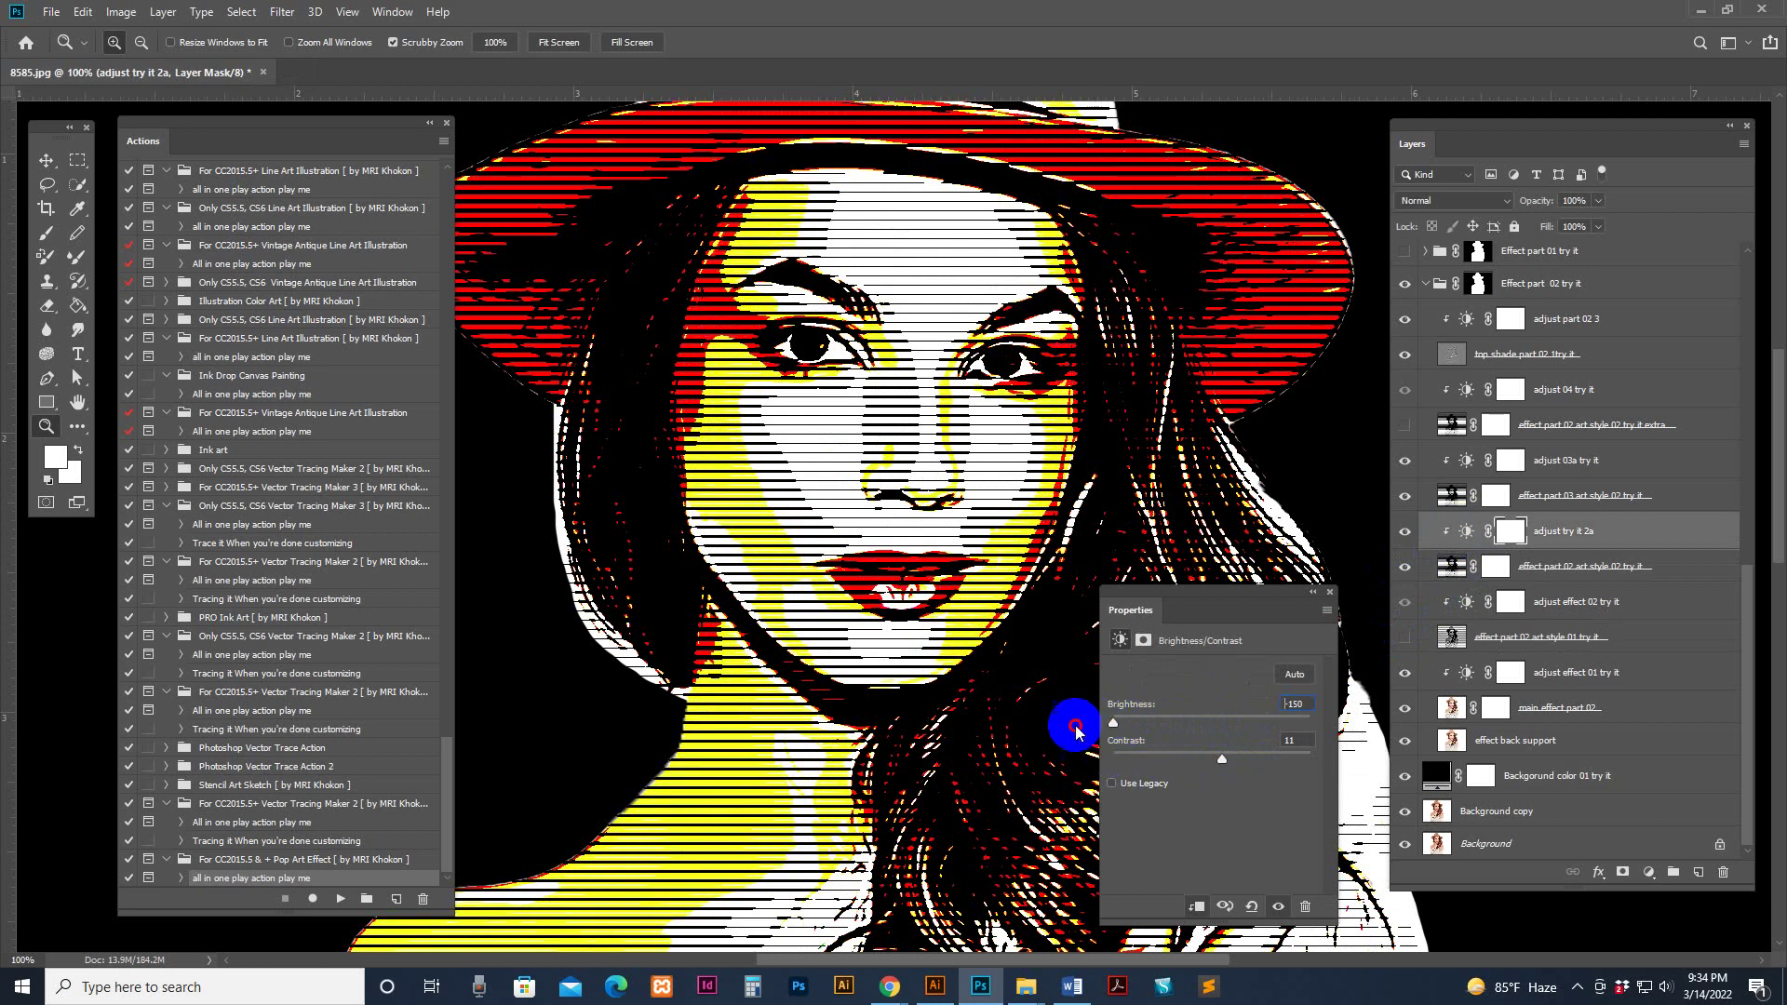
{"action": "left_click_drag", "start_coordinate": [1252, 724], "coordinate": [1135, 724]}
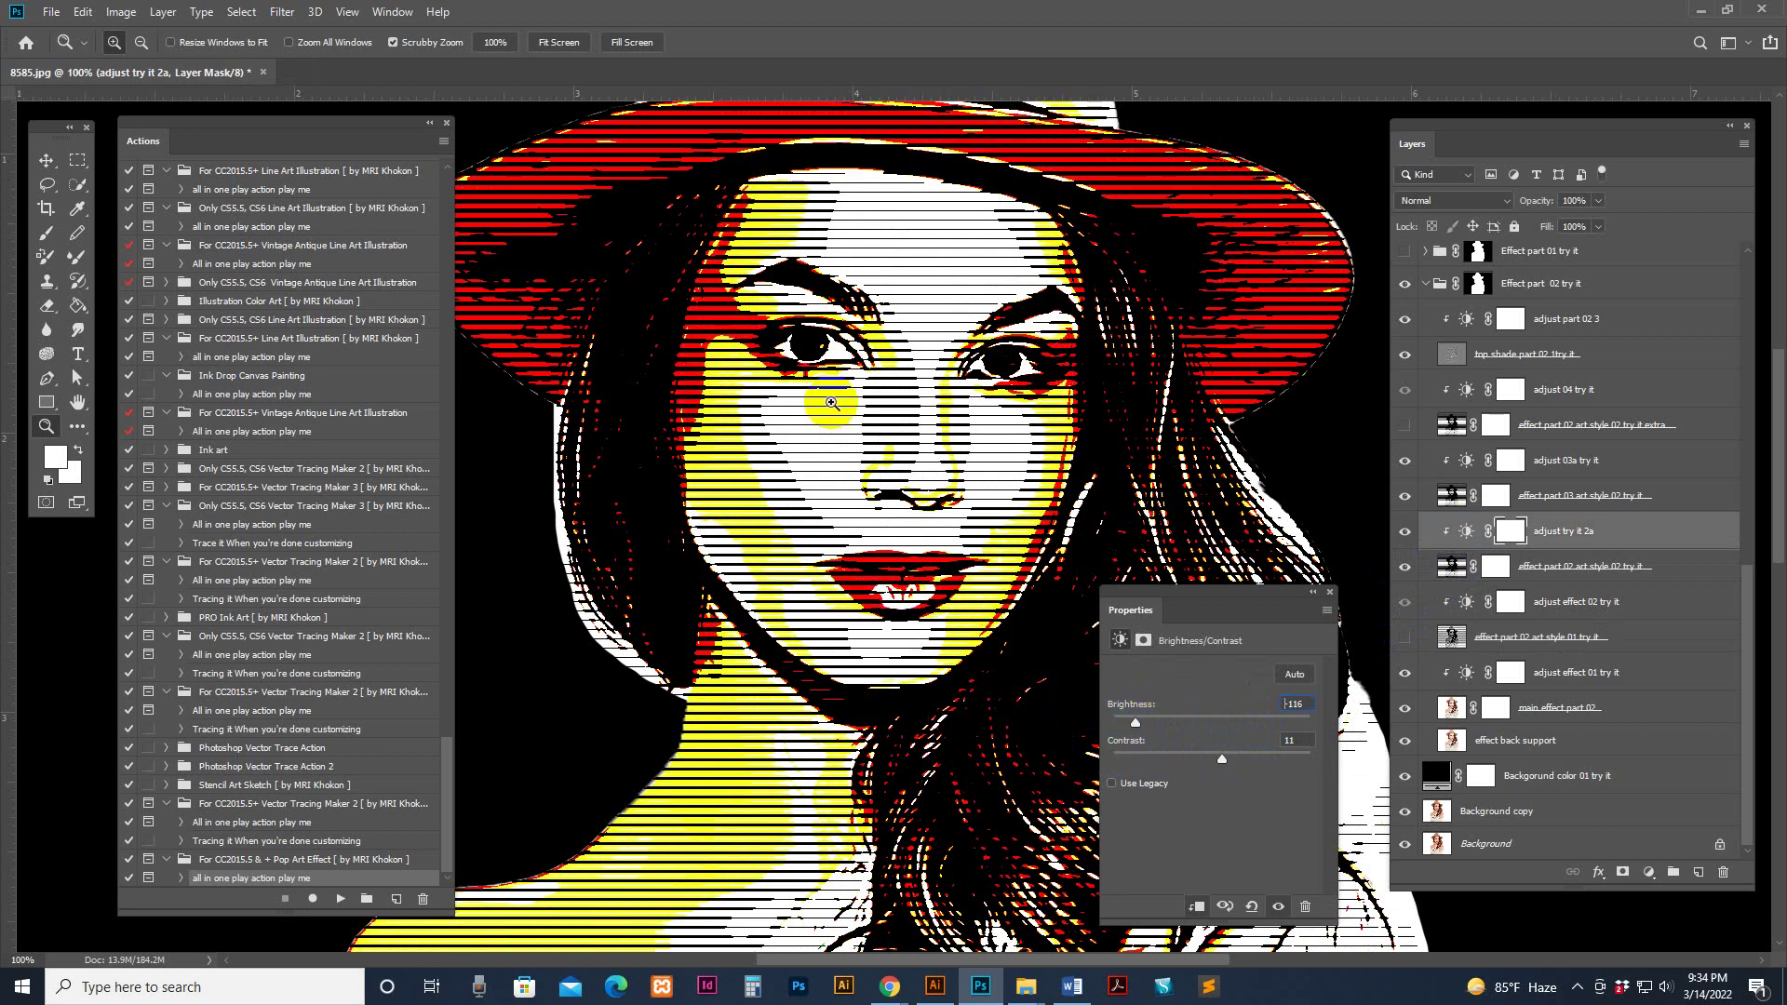
{"action": "left_click", "coordinate": [1329, 592]}
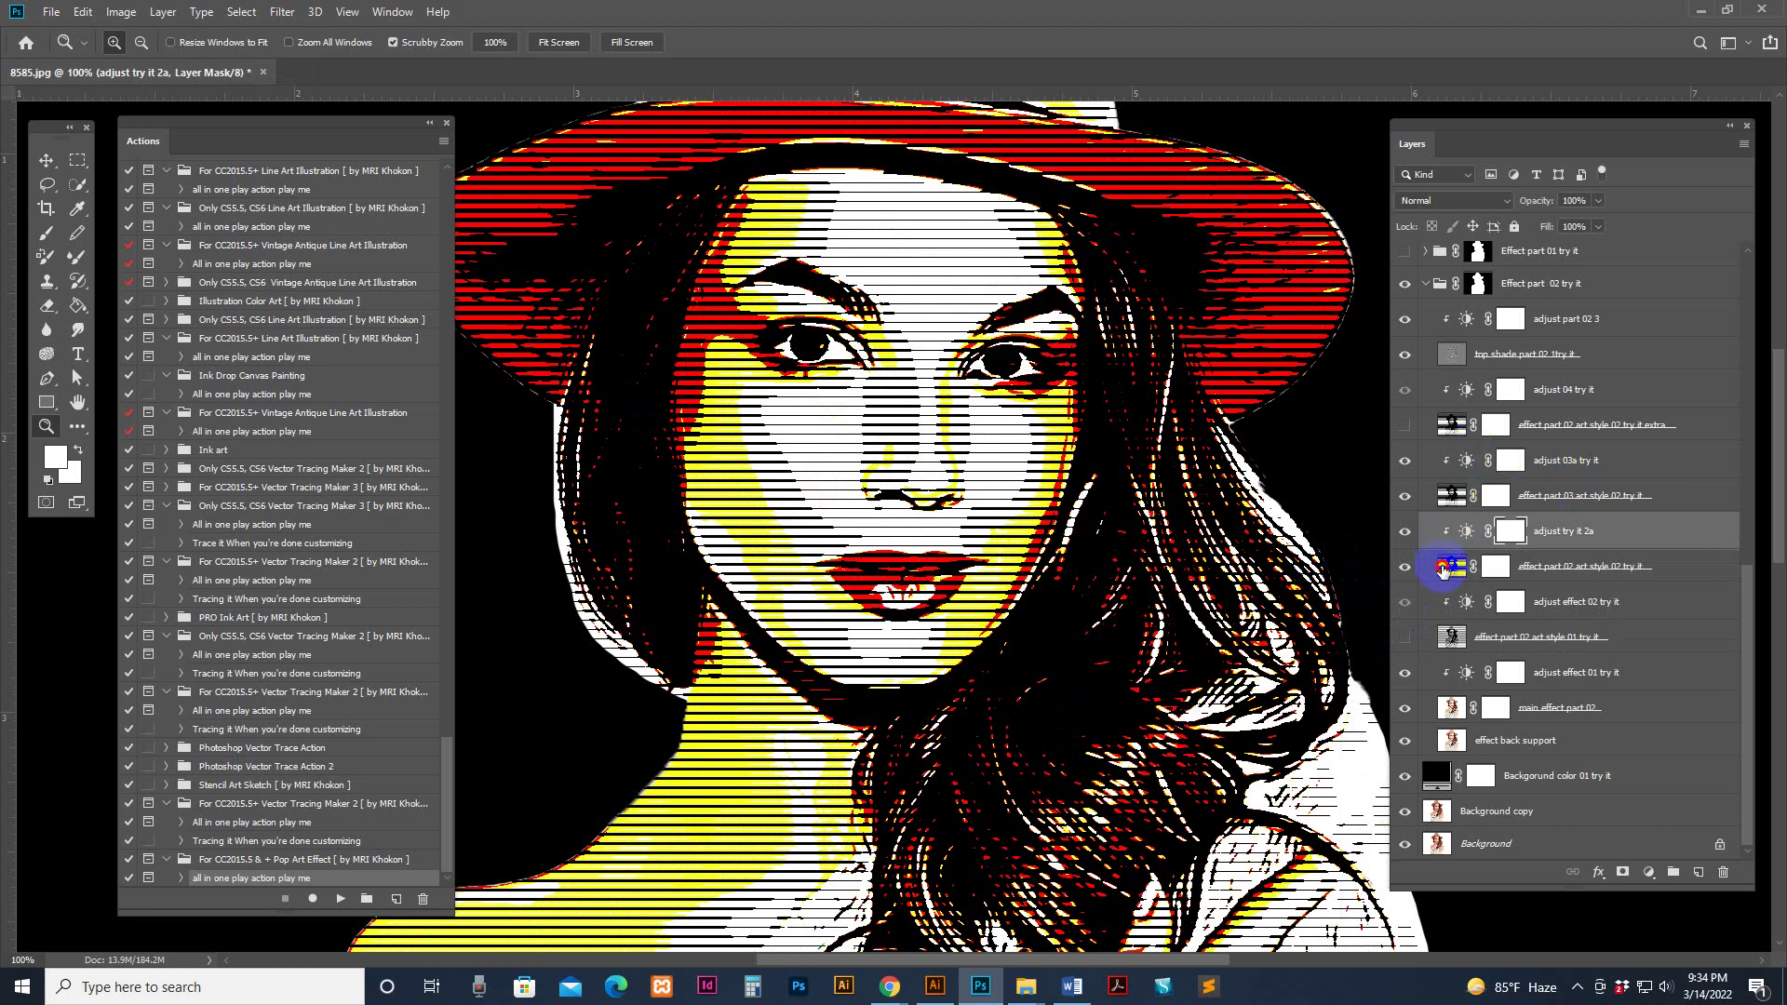
Darken the adjust 03a try it layer to -73 brightness and -50 contrast
{"action": "left_click", "coordinate": [1442, 570]}
{"action": "left_click", "coordinate": [1452, 493]}
{"action": "left_click", "coordinate": [1463, 466]}
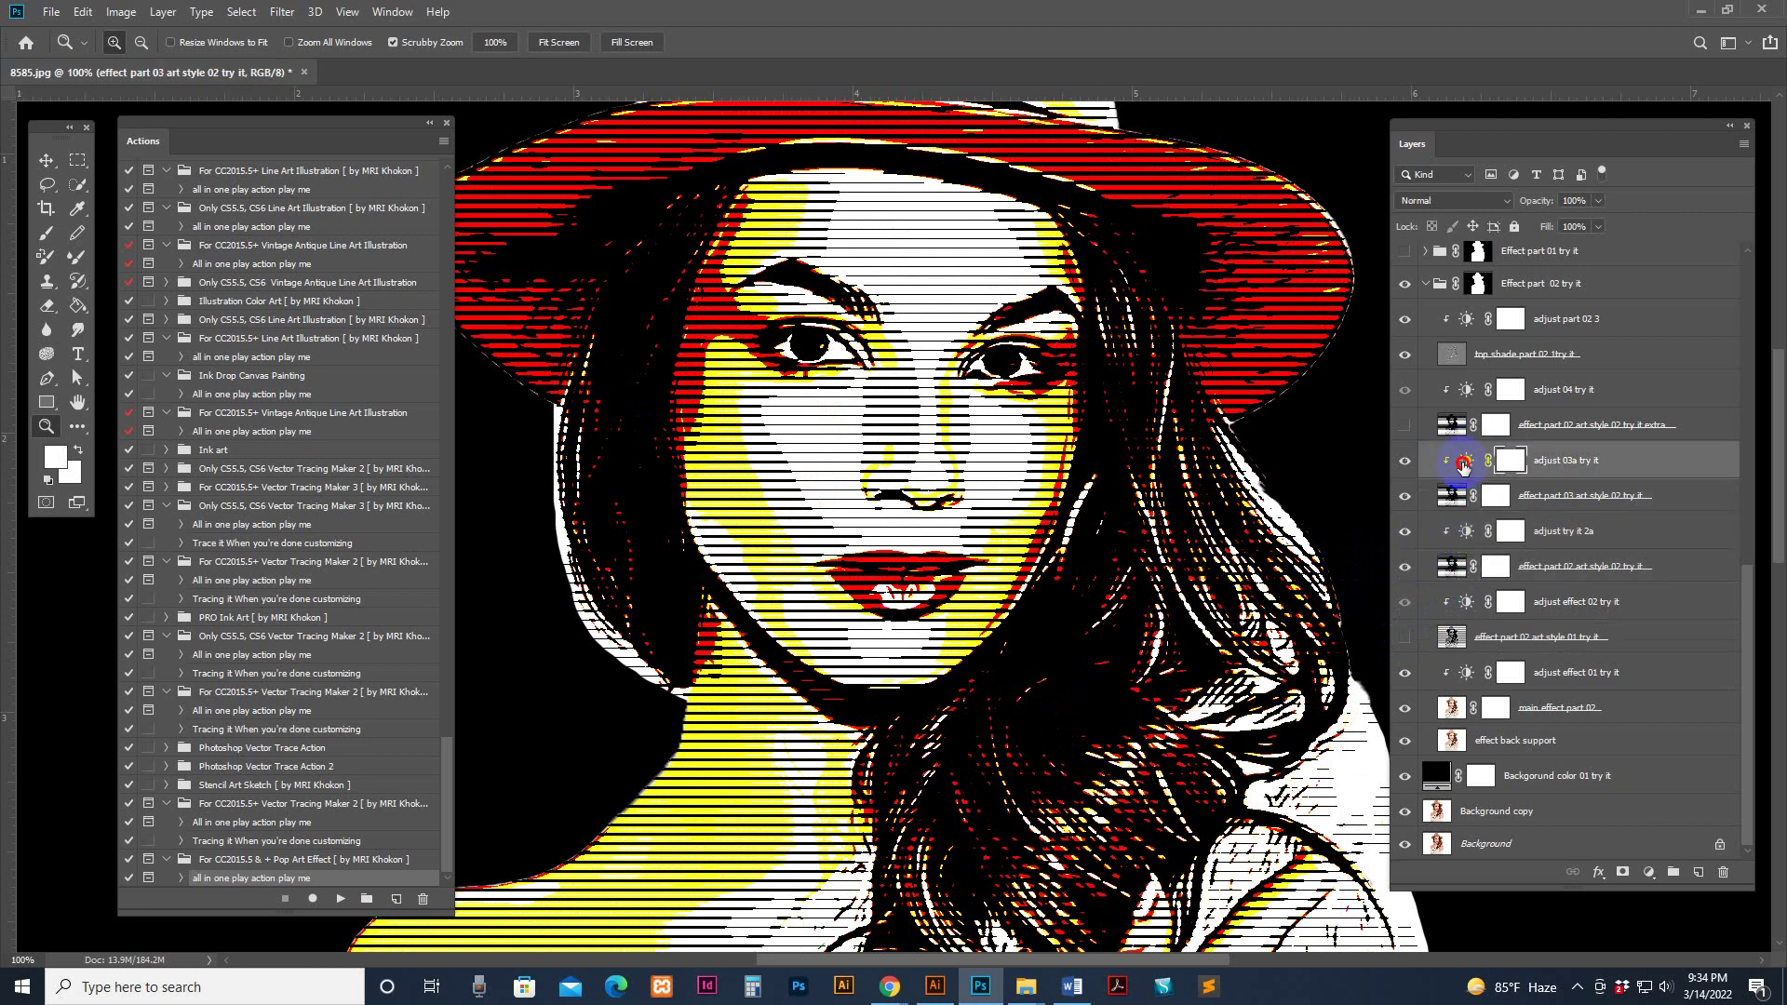
{"action": "double_click", "coordinate": [1463, 462]}
{"action": "left_click_drag", "start_coordinate": [1248, 722], "coordinate": [1112, 758]}
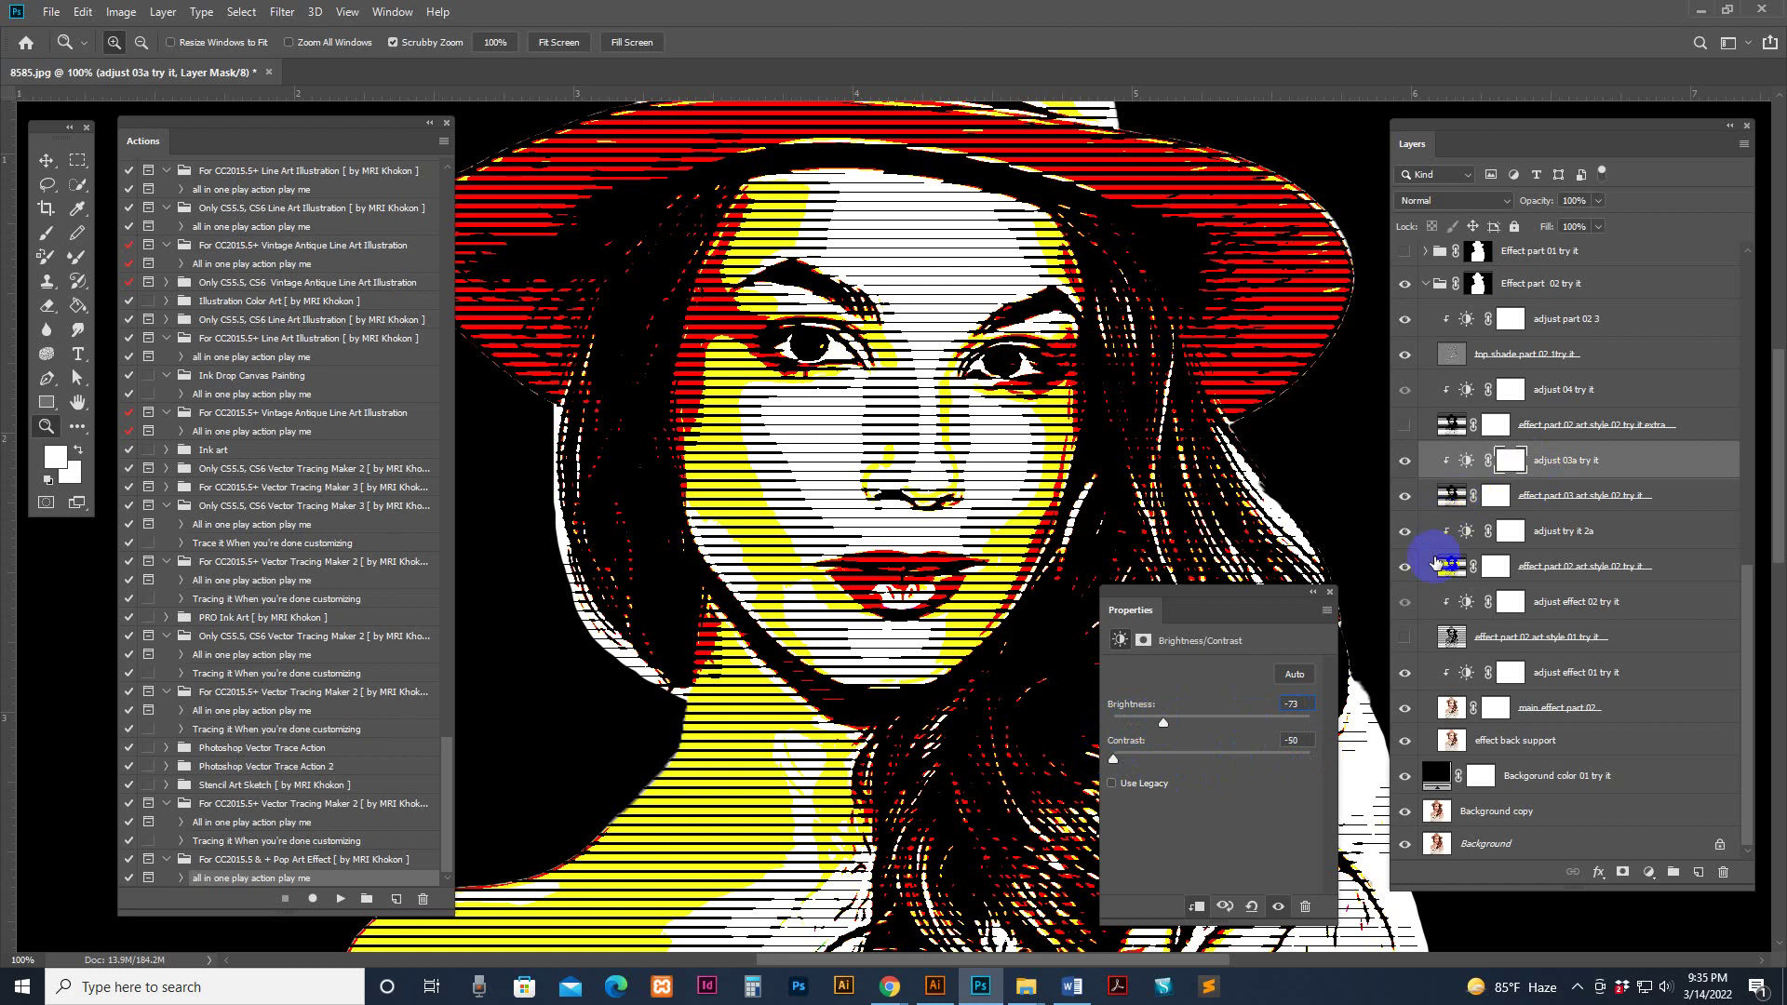
Show the art style 02 extra layer without stripes and brighten adjust 04 try it
{"action": "left_click", "coordinate": [1402, 641]}
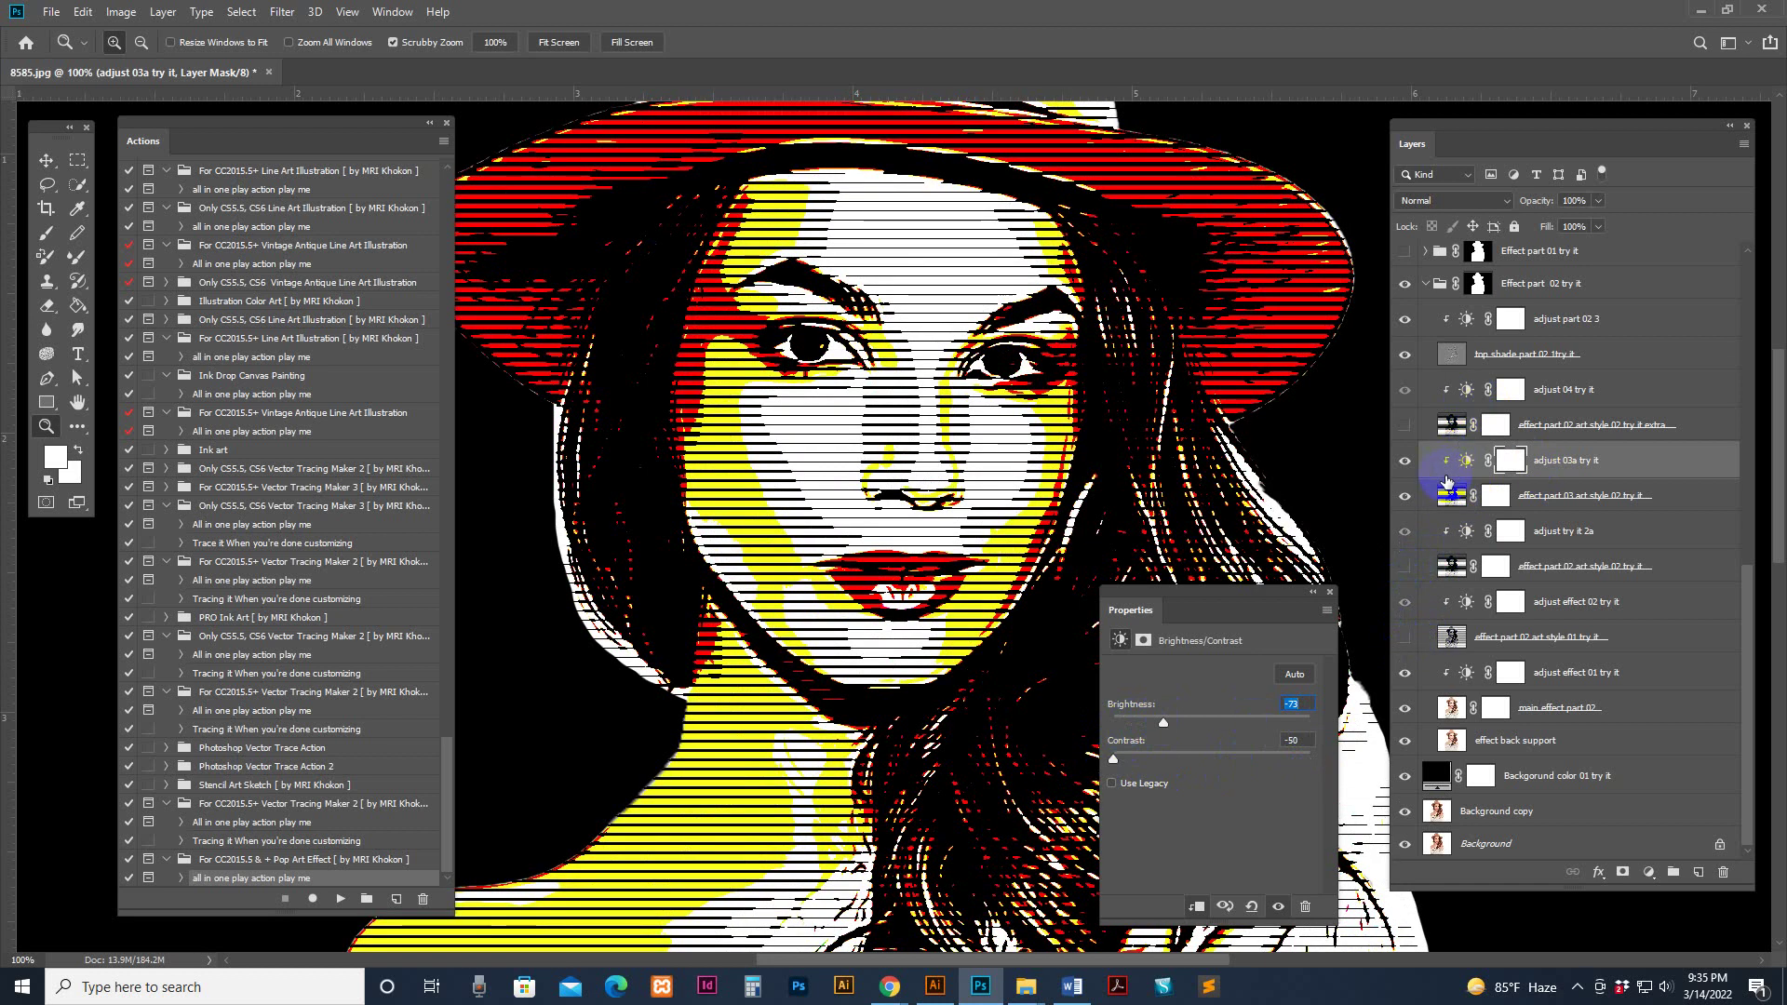
{"action": "left_click", "coordinate": [1449, 427]}
{"action": "left_click", "coordinate": [1406, 430]}
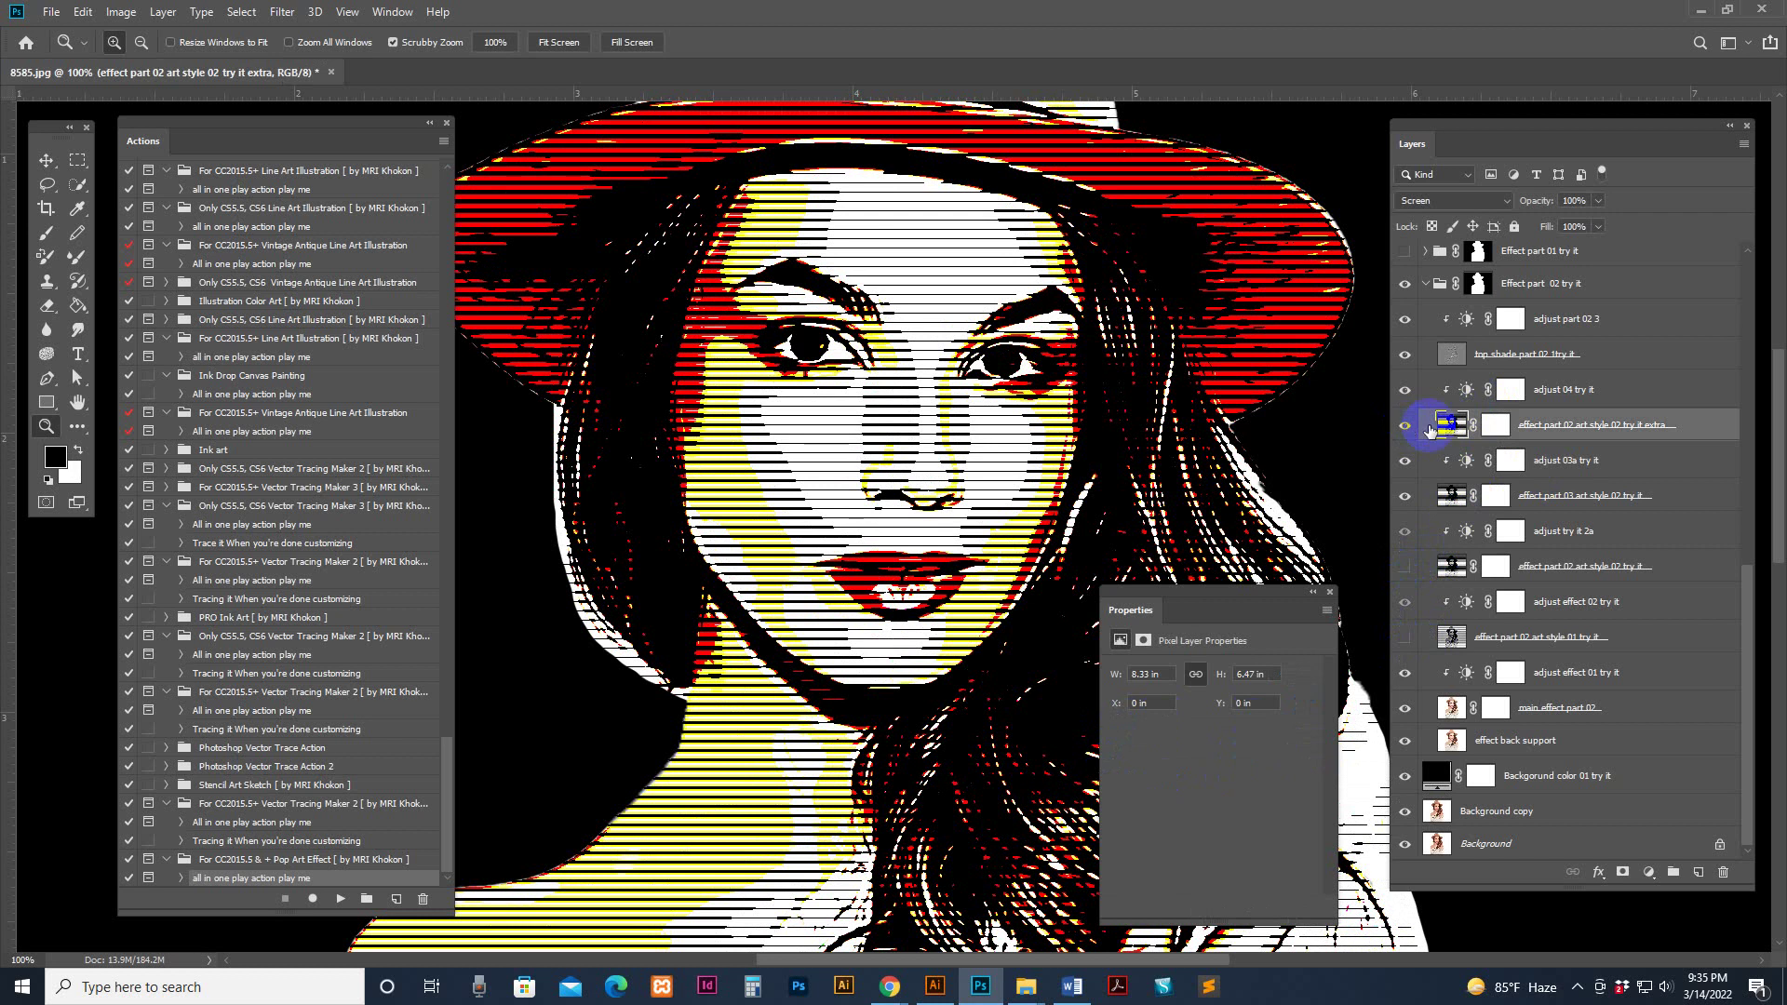
{"action": "left_click", "coordinate": [1405, 497]}
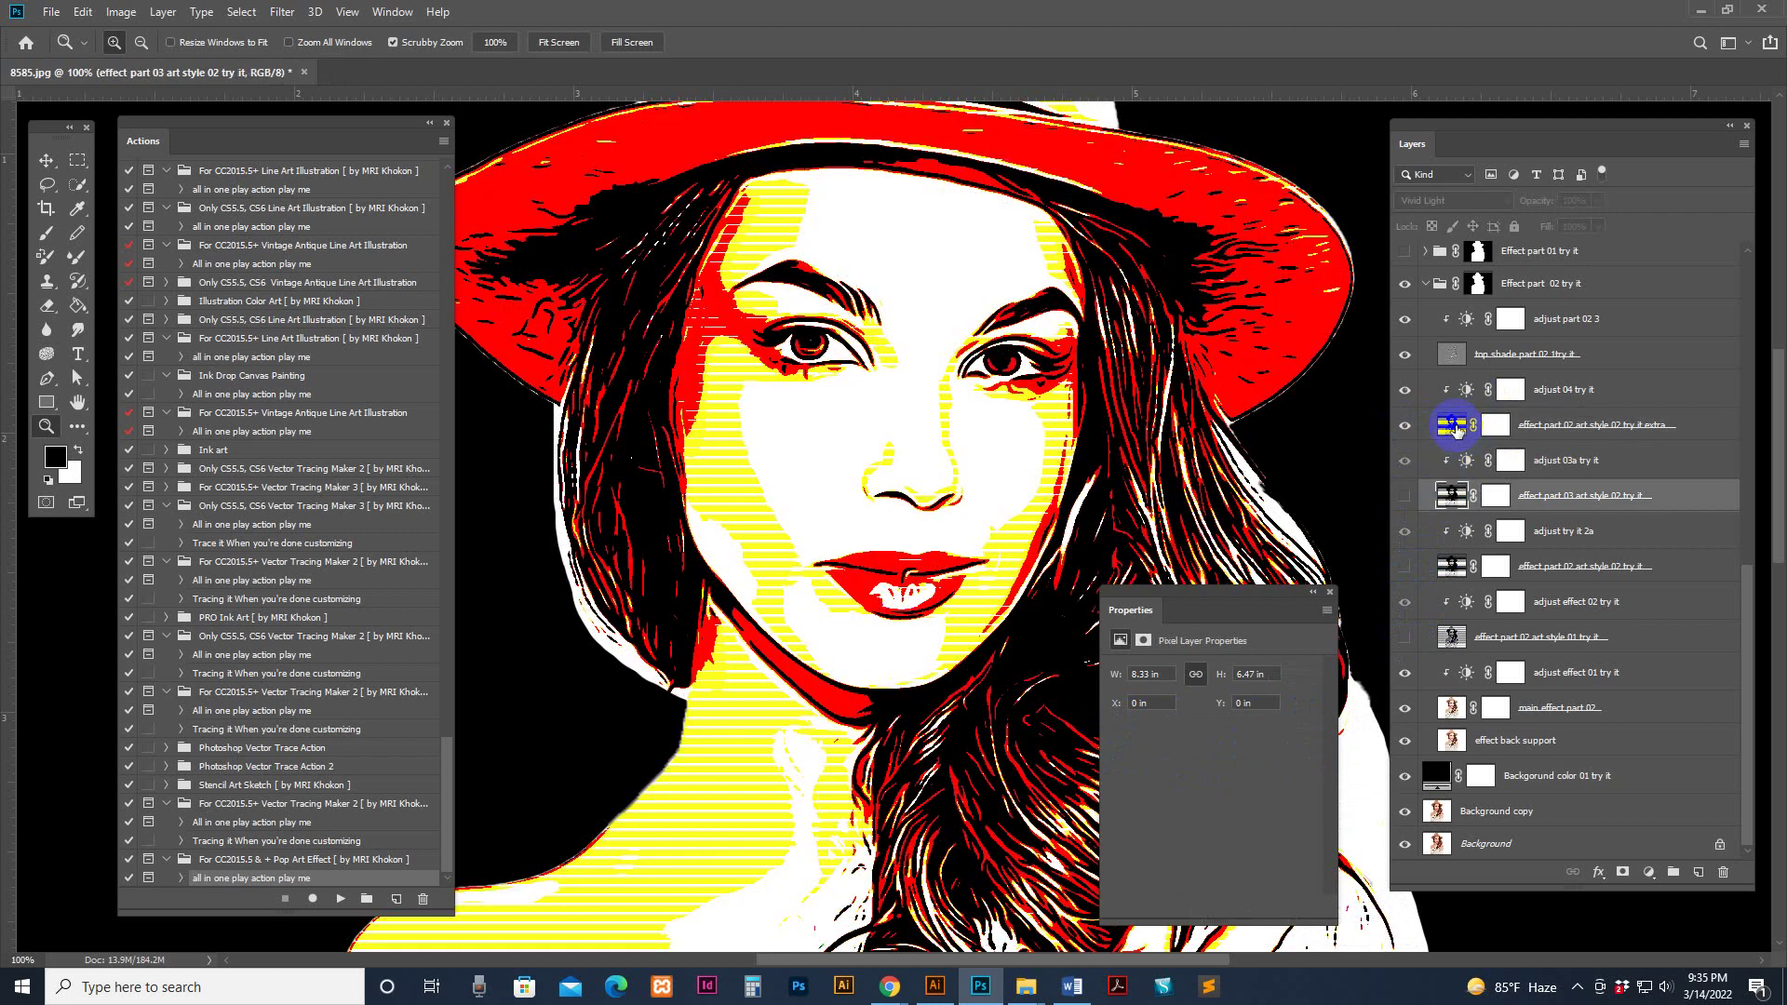
{"action": "left_click", "coordinate": [1450, 424]}
{"action": "left_click", "coordinate": [1468, 392]}
{"action": "mouse_move", "coordinate": [1211, 720]}
{"action": "left_mouse_down"}
{"action": "mouse_move", "coordinate": [1303, 721]}
{"action": "mouse_move", "coordinate": [1161, 723]}
{"action": "mouse_move", "coordinate": [1289, 724]}
{"action": "mouse_move", "coordinate": [1248, 765]}
{"action": "mouse_move", "coordinate": [1181, 717]}
{"action": "mouse_move", "coordinate": [1225, 723]}
{"action": "left_mouse_up"}
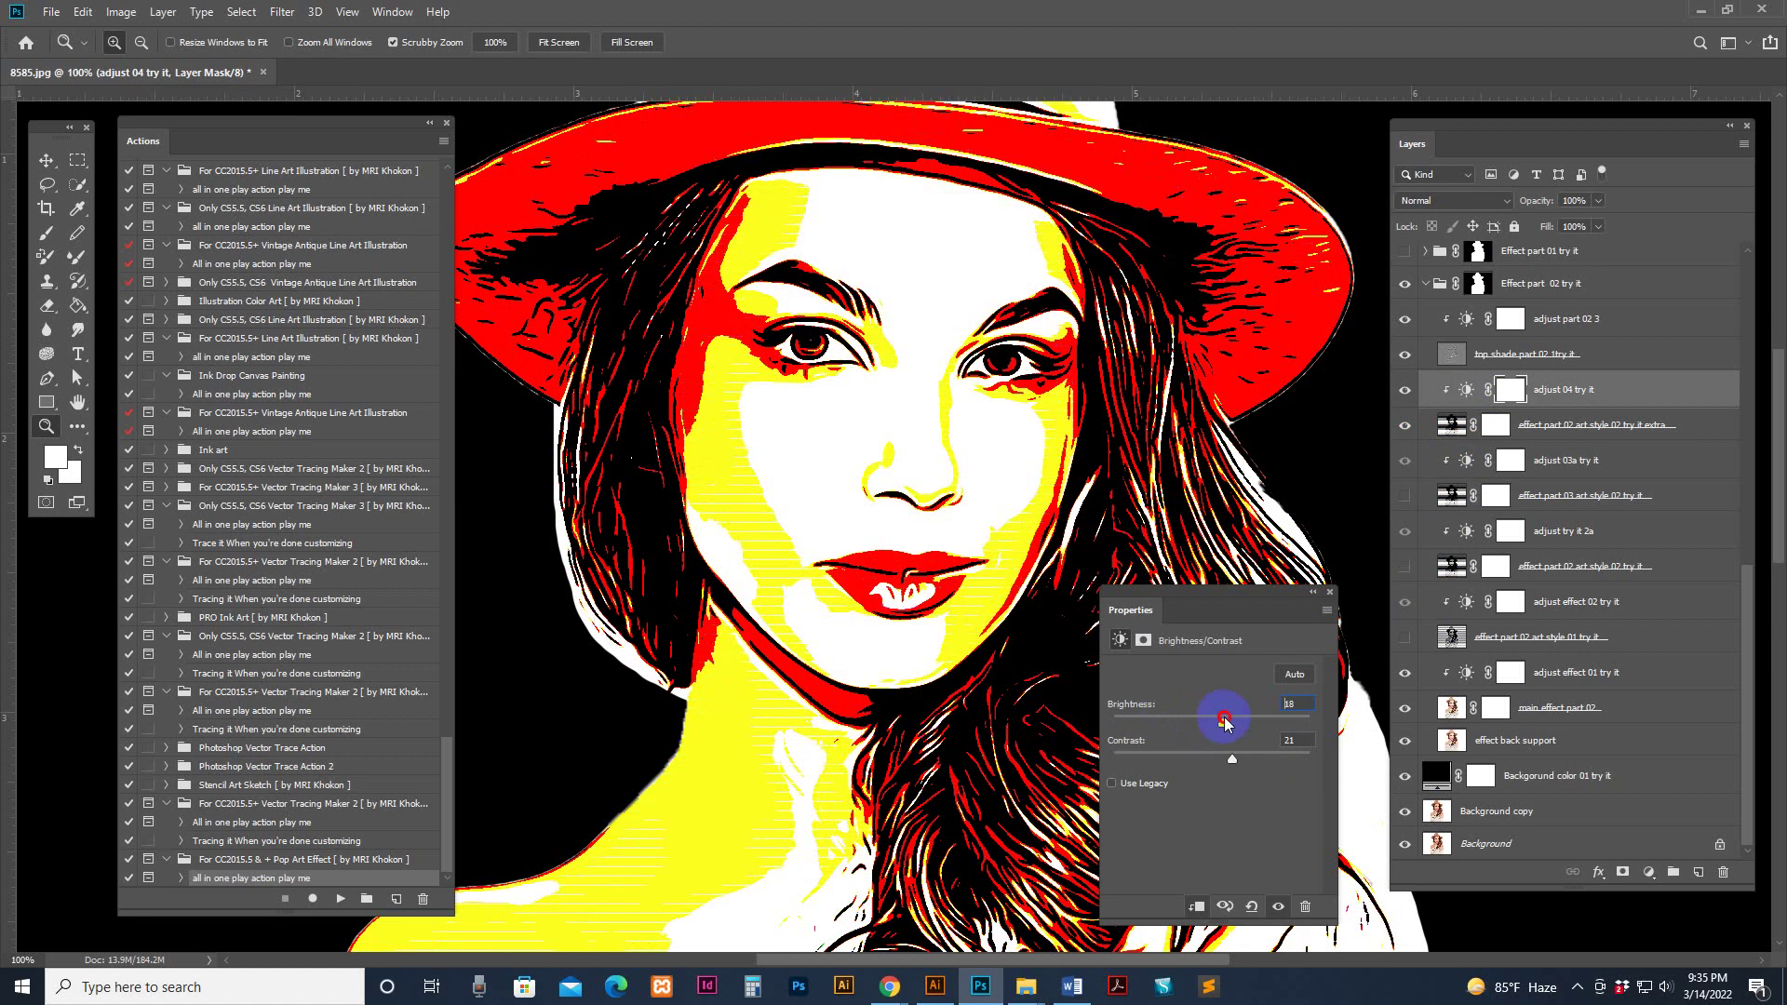
Restore the striped art style 02 layer and set adjust 04 try it to -90 brightness, 21 contrast
{"action": "left_click", "coordinate": [1452, 496]}
{"action": "left_click", "coordinate": [1405, 495]}
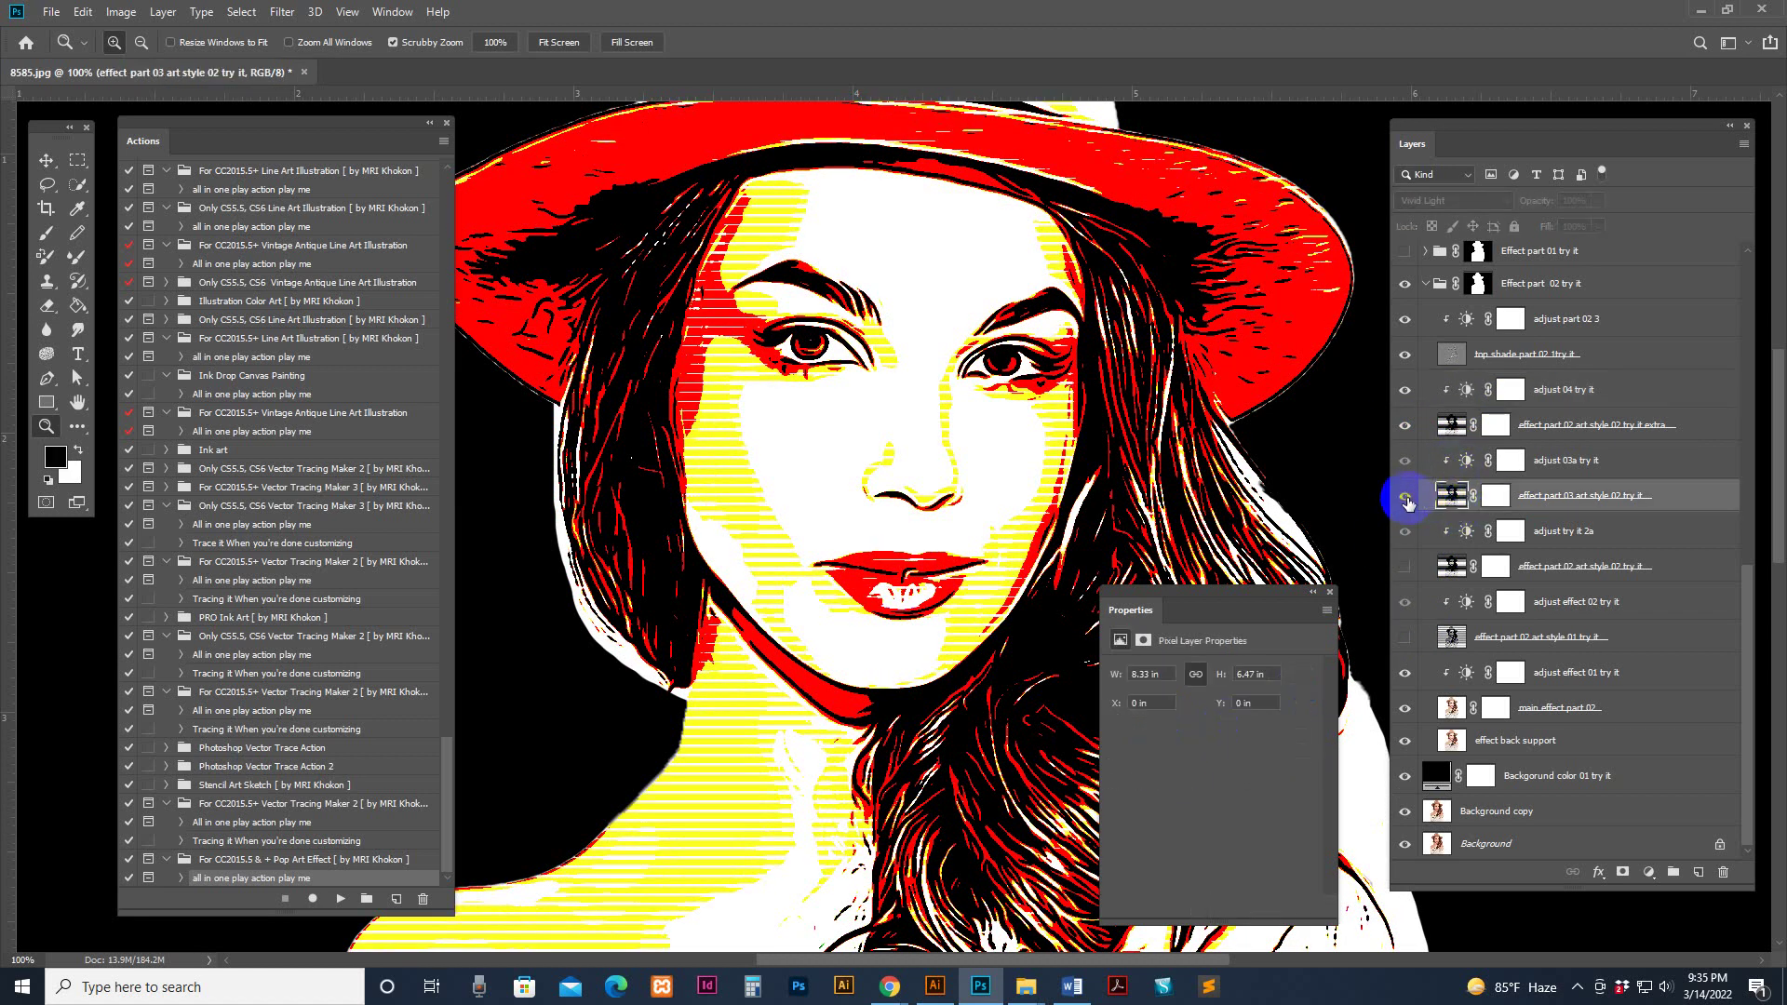
{"action": "left_click", "coordinate": [1464, 391]}
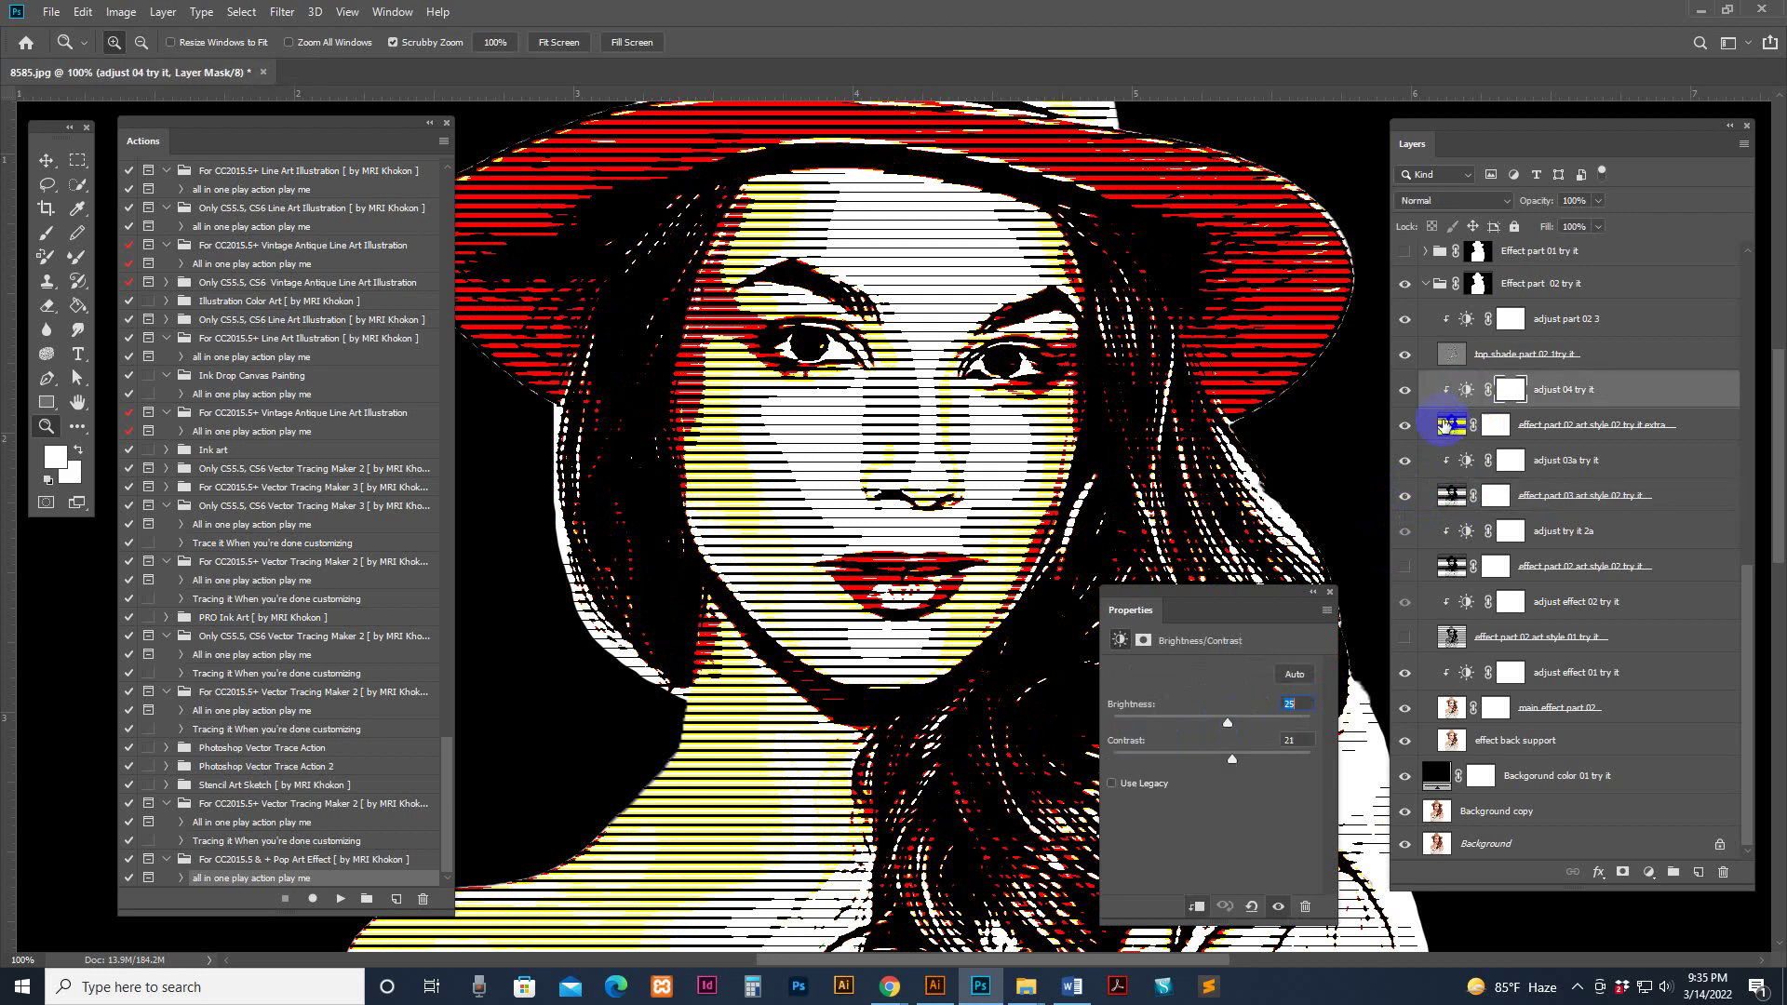
{"action": "left_click_drag", "start_coordinate": [1227, 717], "coordinate": [1159, 737]}
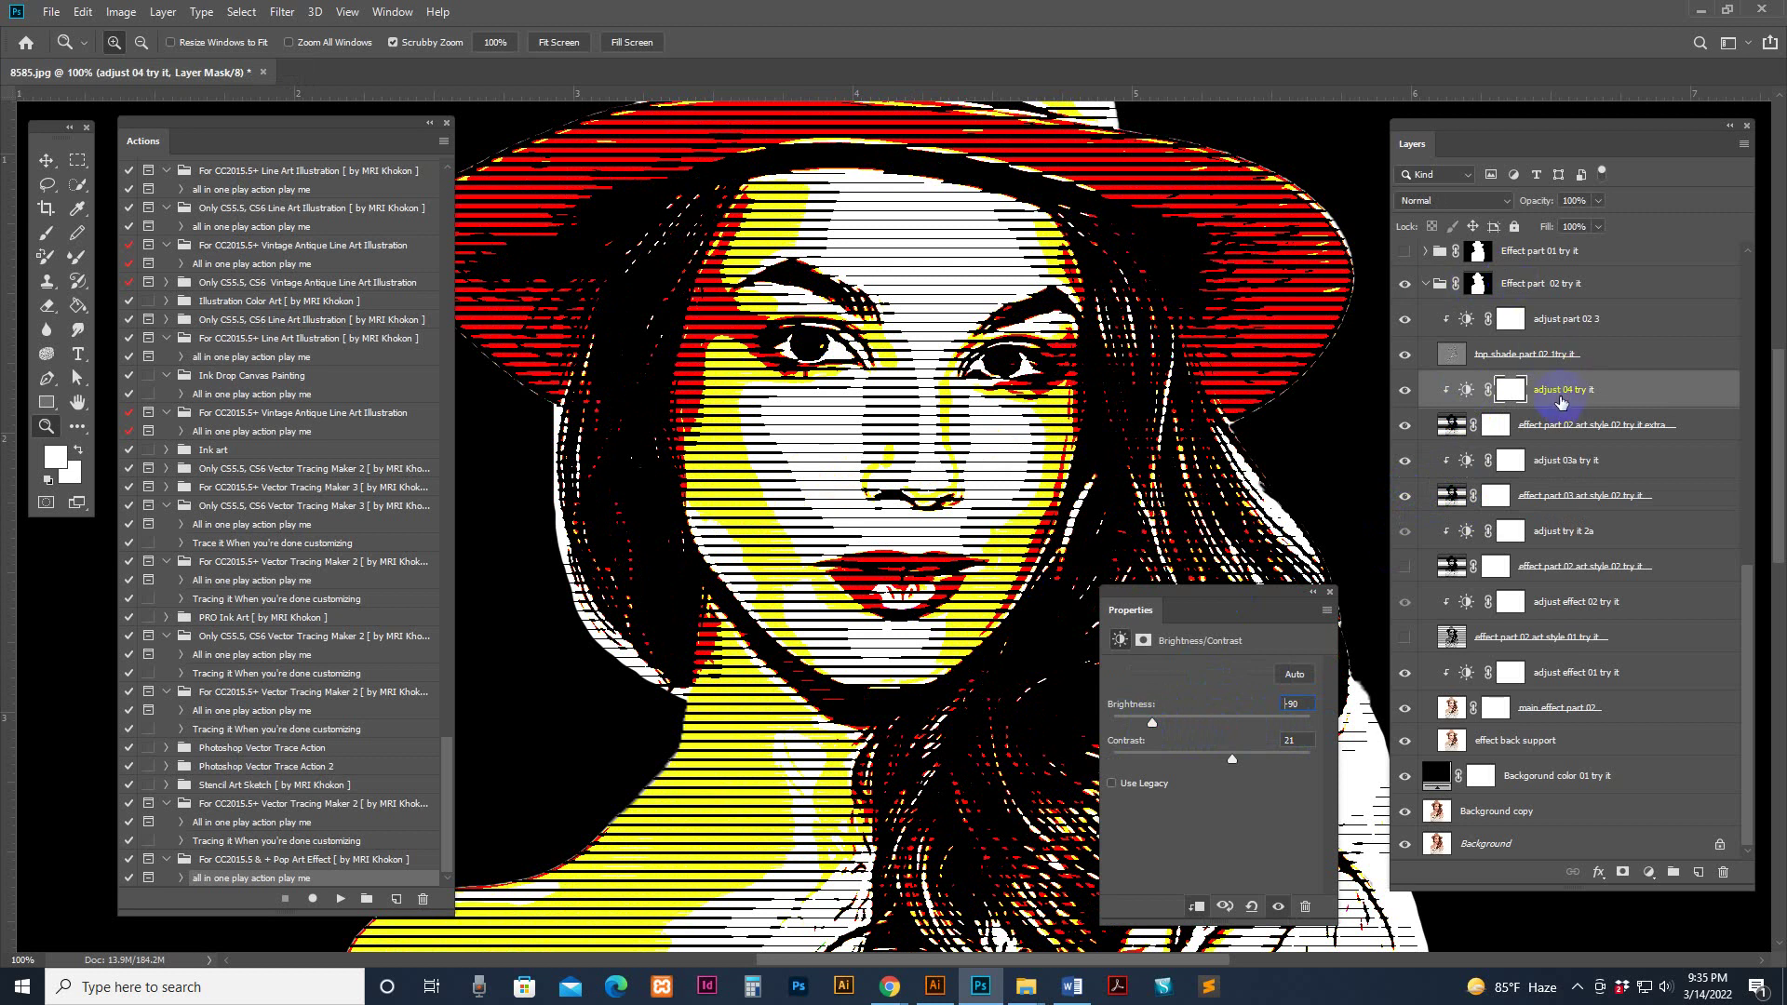
Show Effect part 01 try it, hide part 02, and select pop color add try it 02 backup
{"action": "scroll", "coordinate": [1476, 458], "scroll_direction": "up", "scroll_amount": 3}
{"action": "scroll", "coordinate": [1536, 438], "scroll_direction": "up", "scroll_amount": 3}
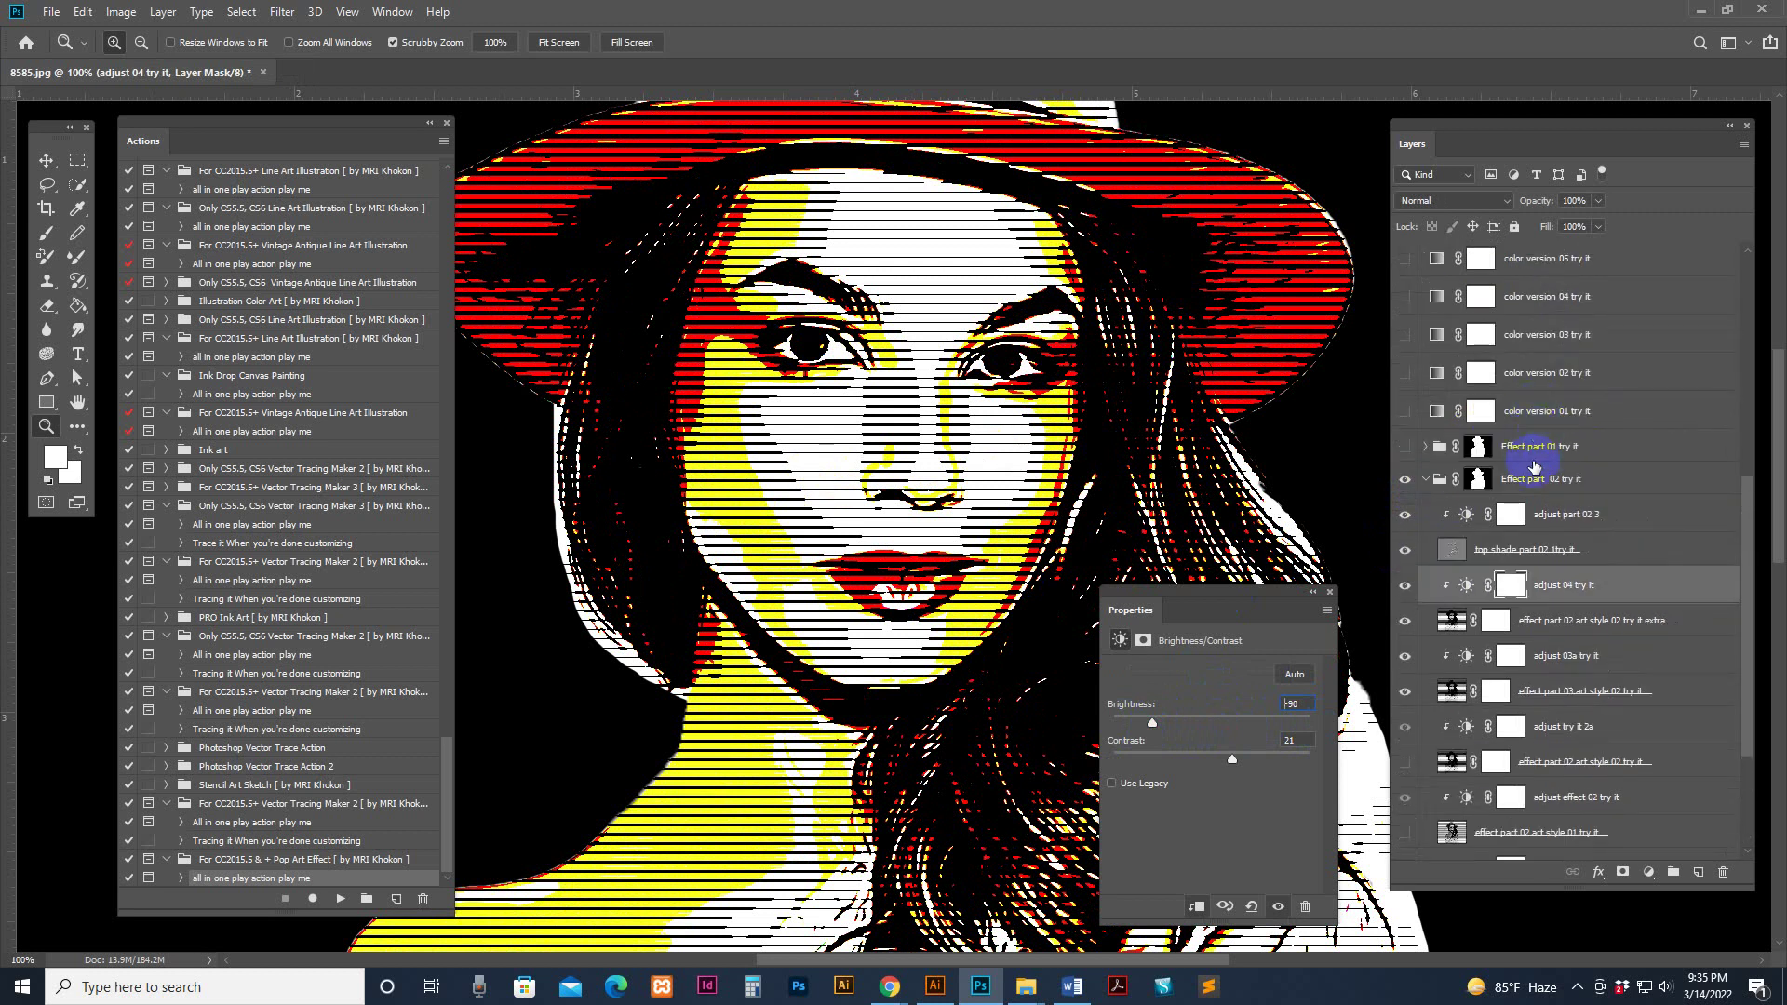
{"action": "left_click", "coordinate": [1573, 449]}
{"action": "left_click", "coordinate": [1405, 448]}
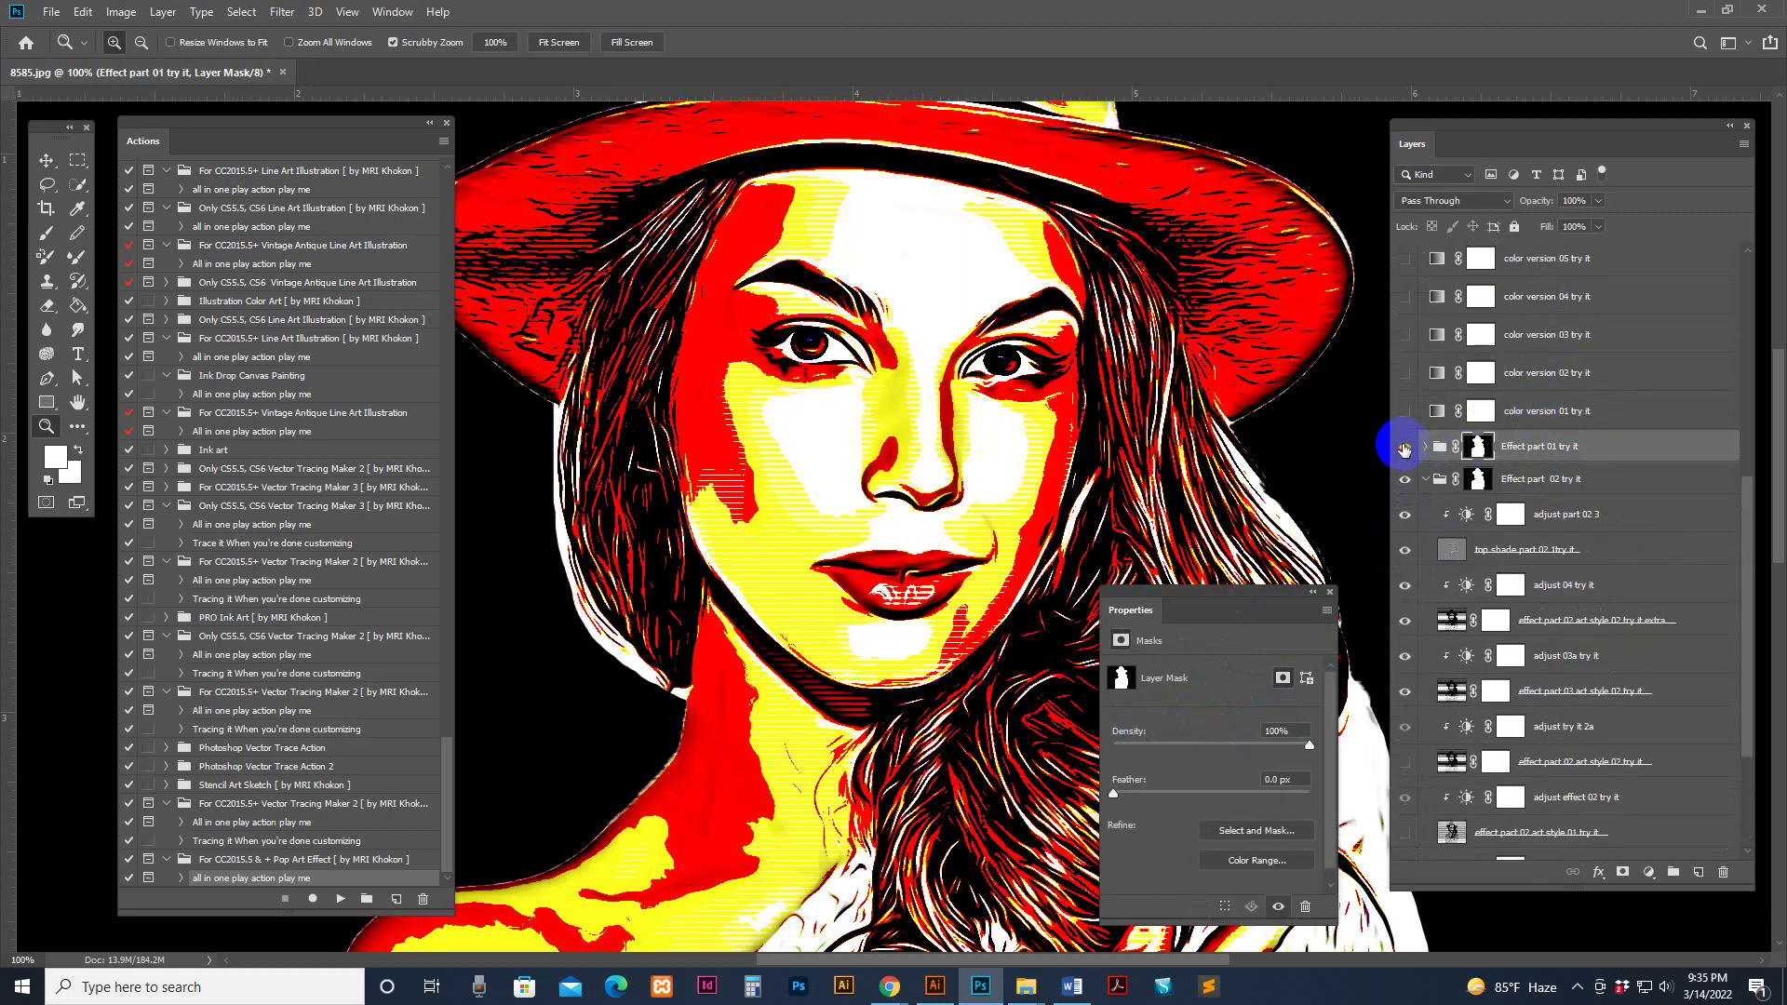
{"action": "left_click", "coordinate": [1425, 480]}
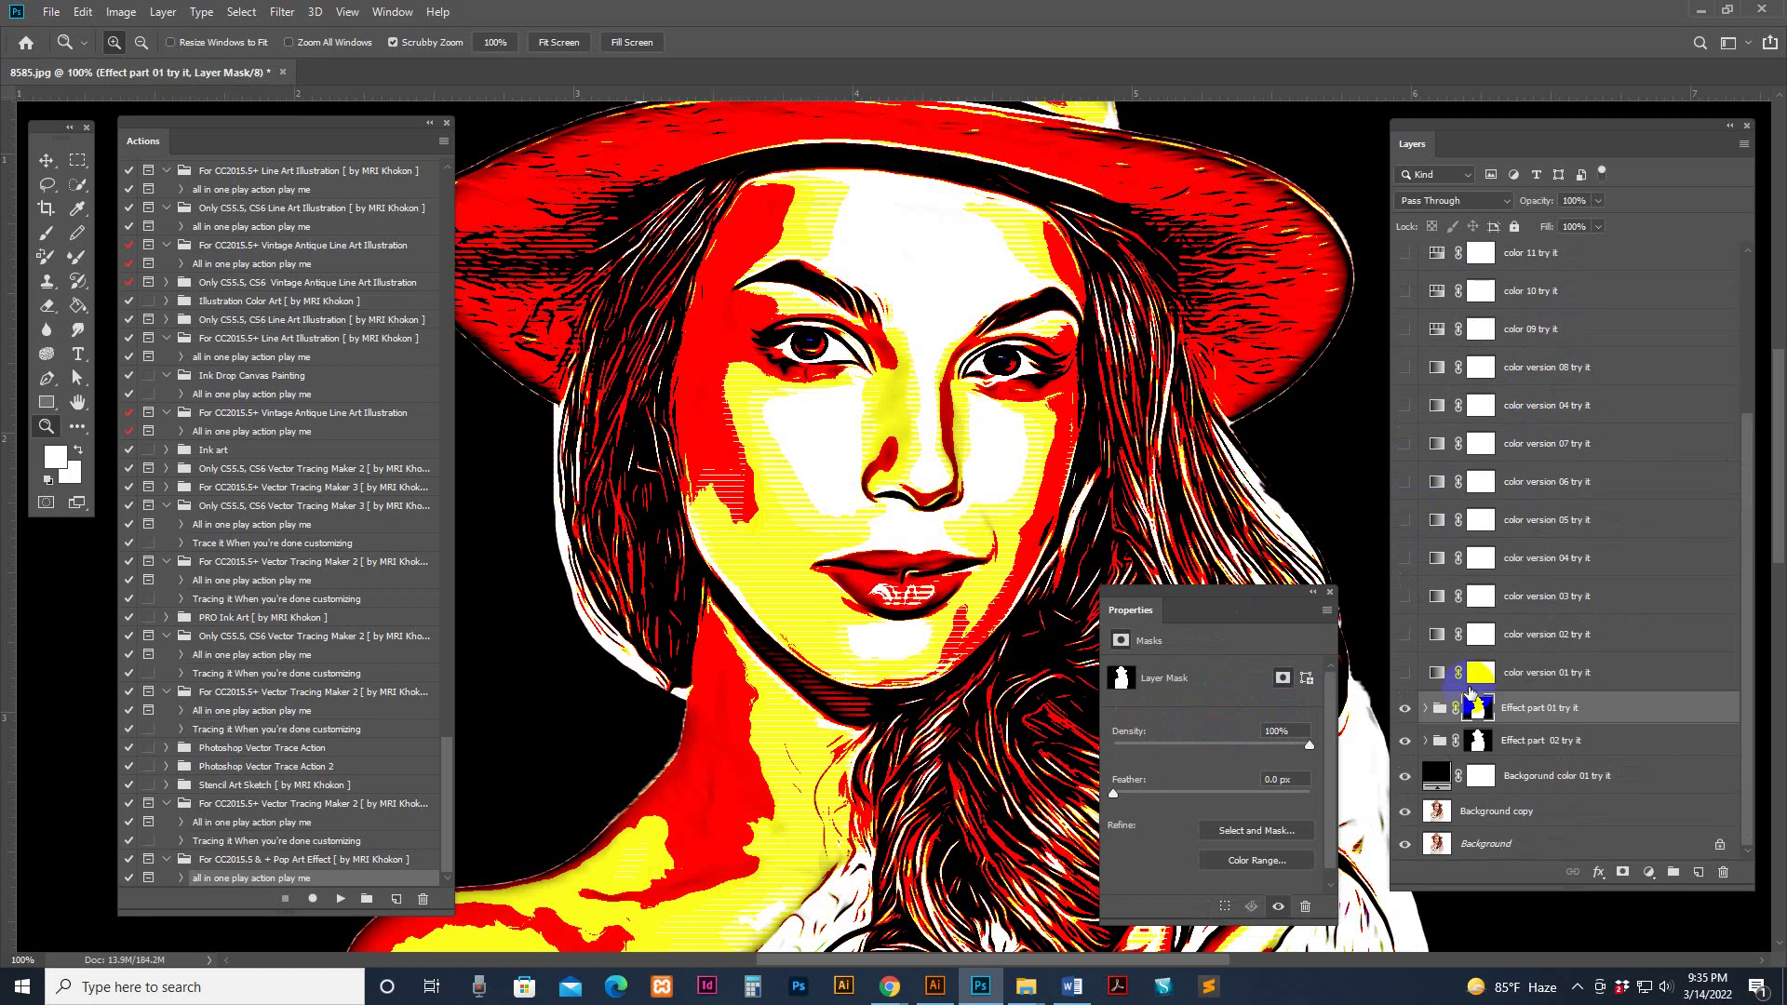
{"action": "left_click", "coordinate": [1405, 742]}
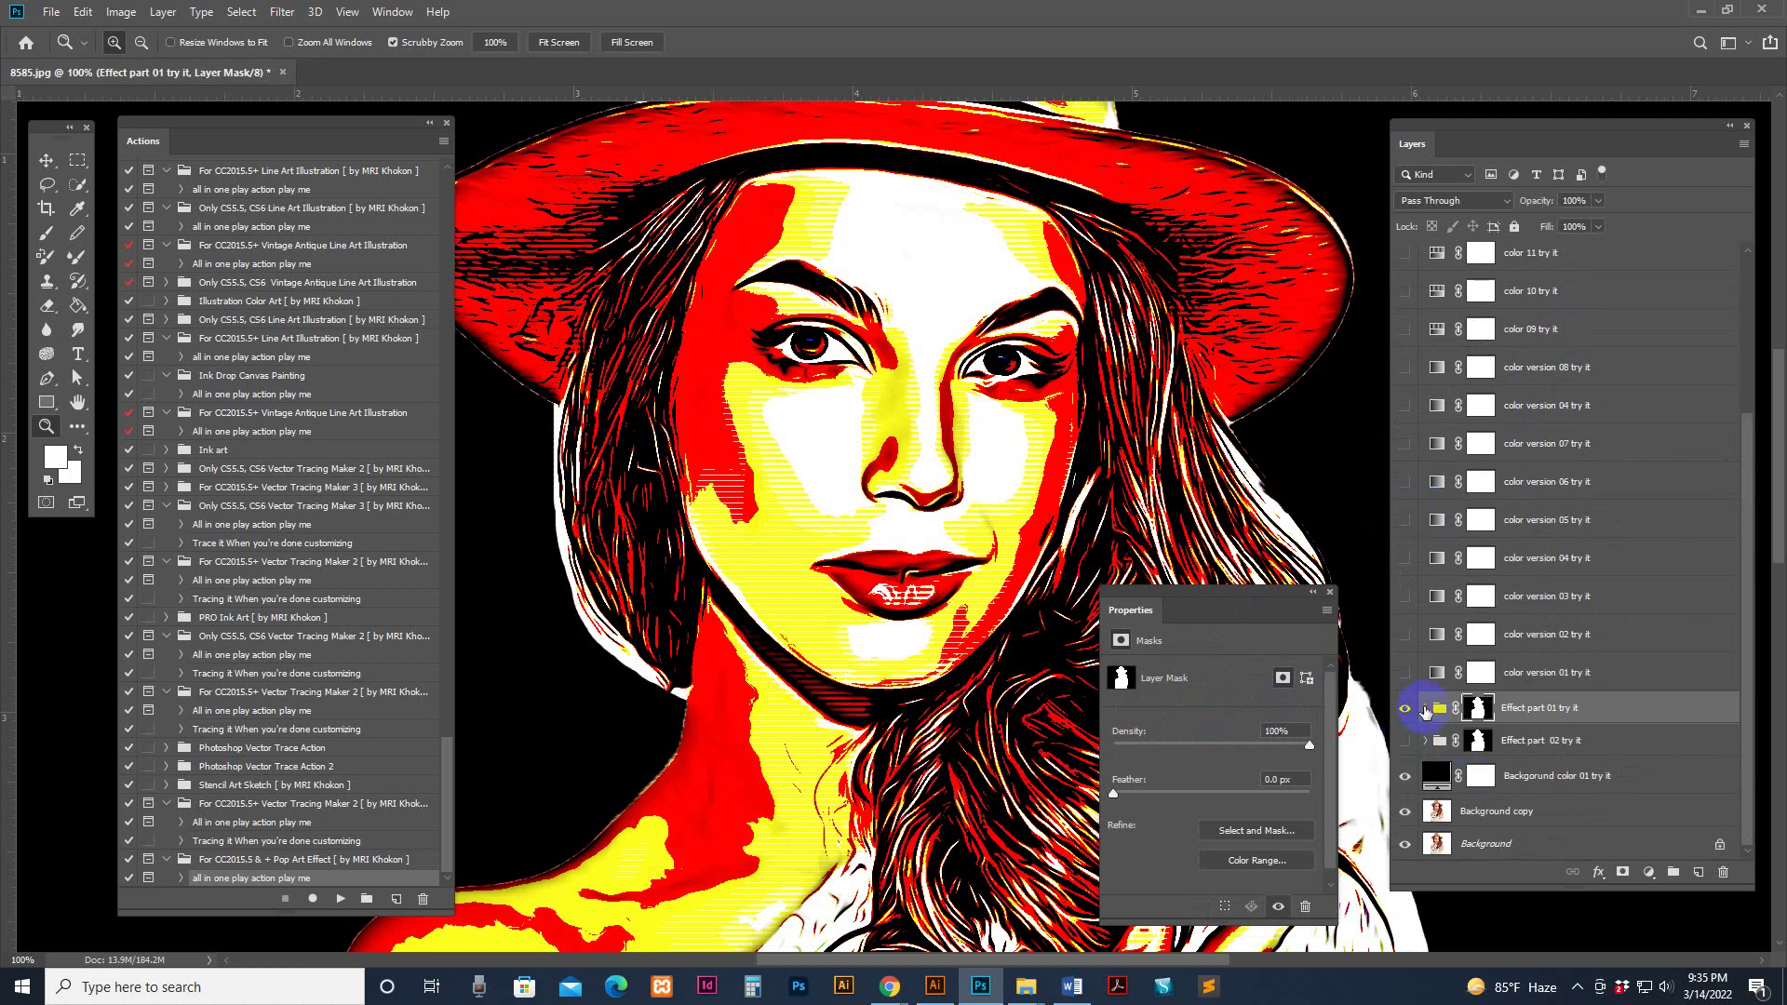
{"action": "left_click", "coordinate": [1425, 708]}
{"action": "scroll", "coordinate": [1438, 521], "scroll_direction": "down", "scroll_amount": 4}
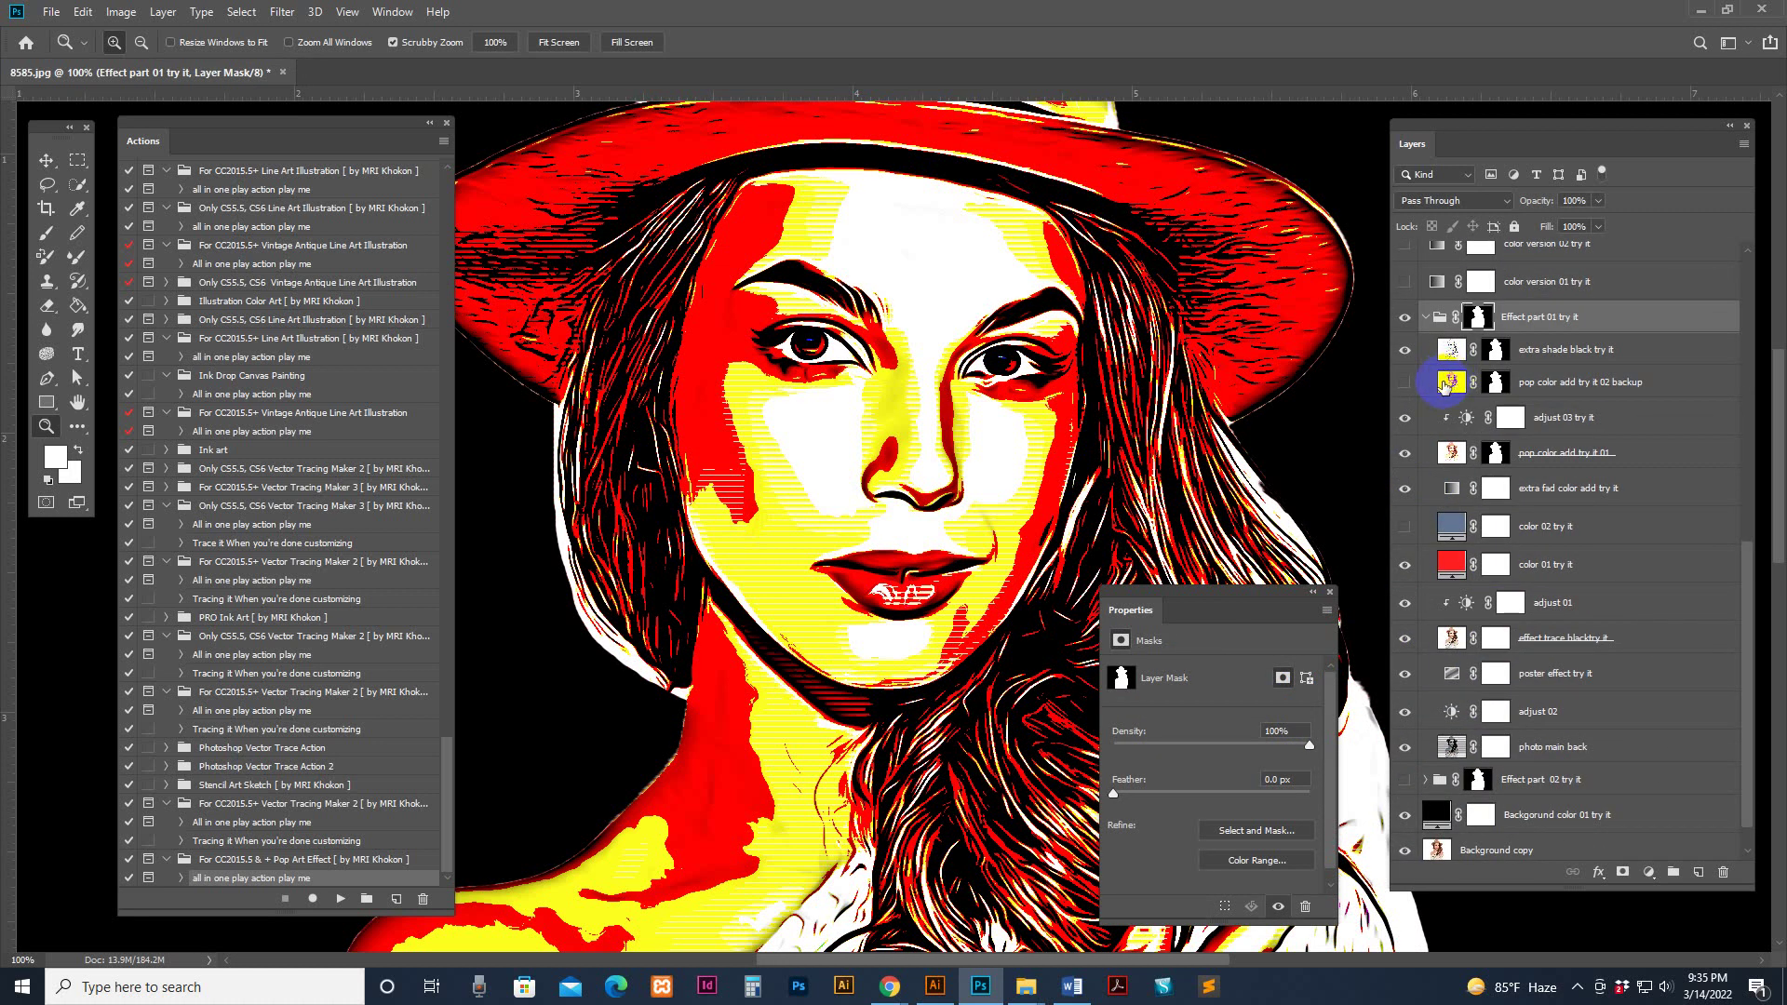
{"action": "left_click", "coordinate": [1444, 385]}
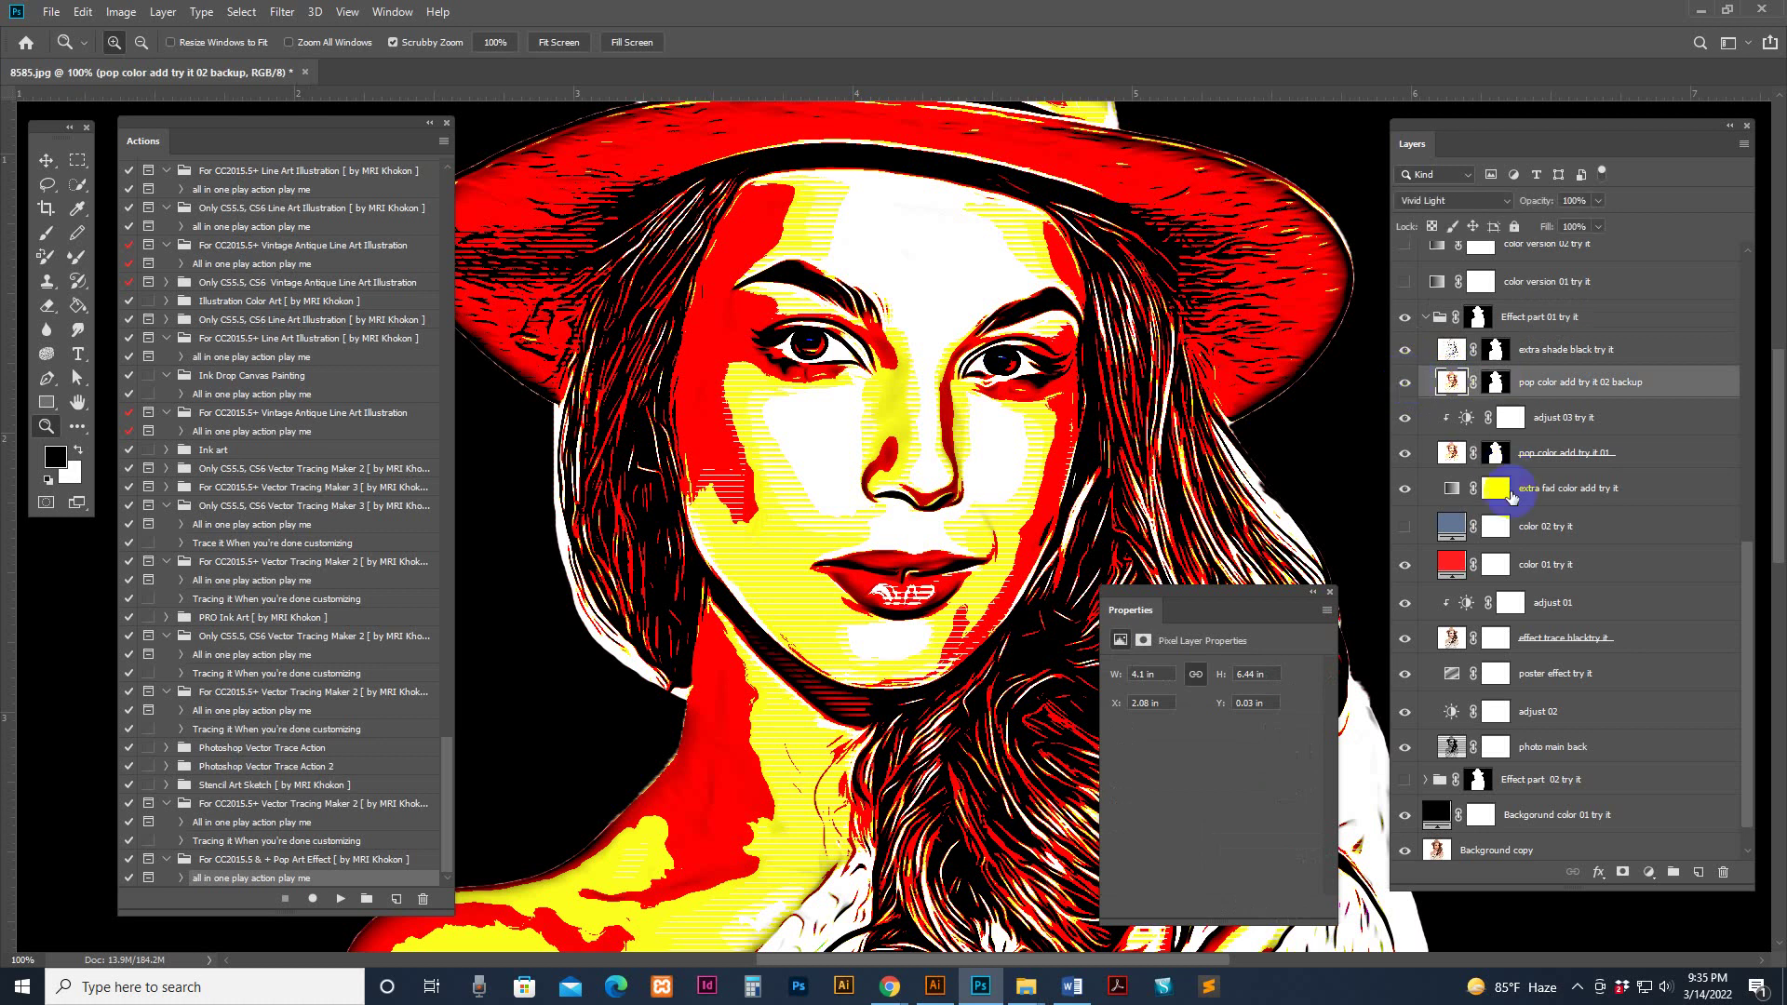
Hide the color 02 and color 01 layers and retune adjust 01 brightness and contrast
{"action": "left_click", "coordinate": [1405, 526]}
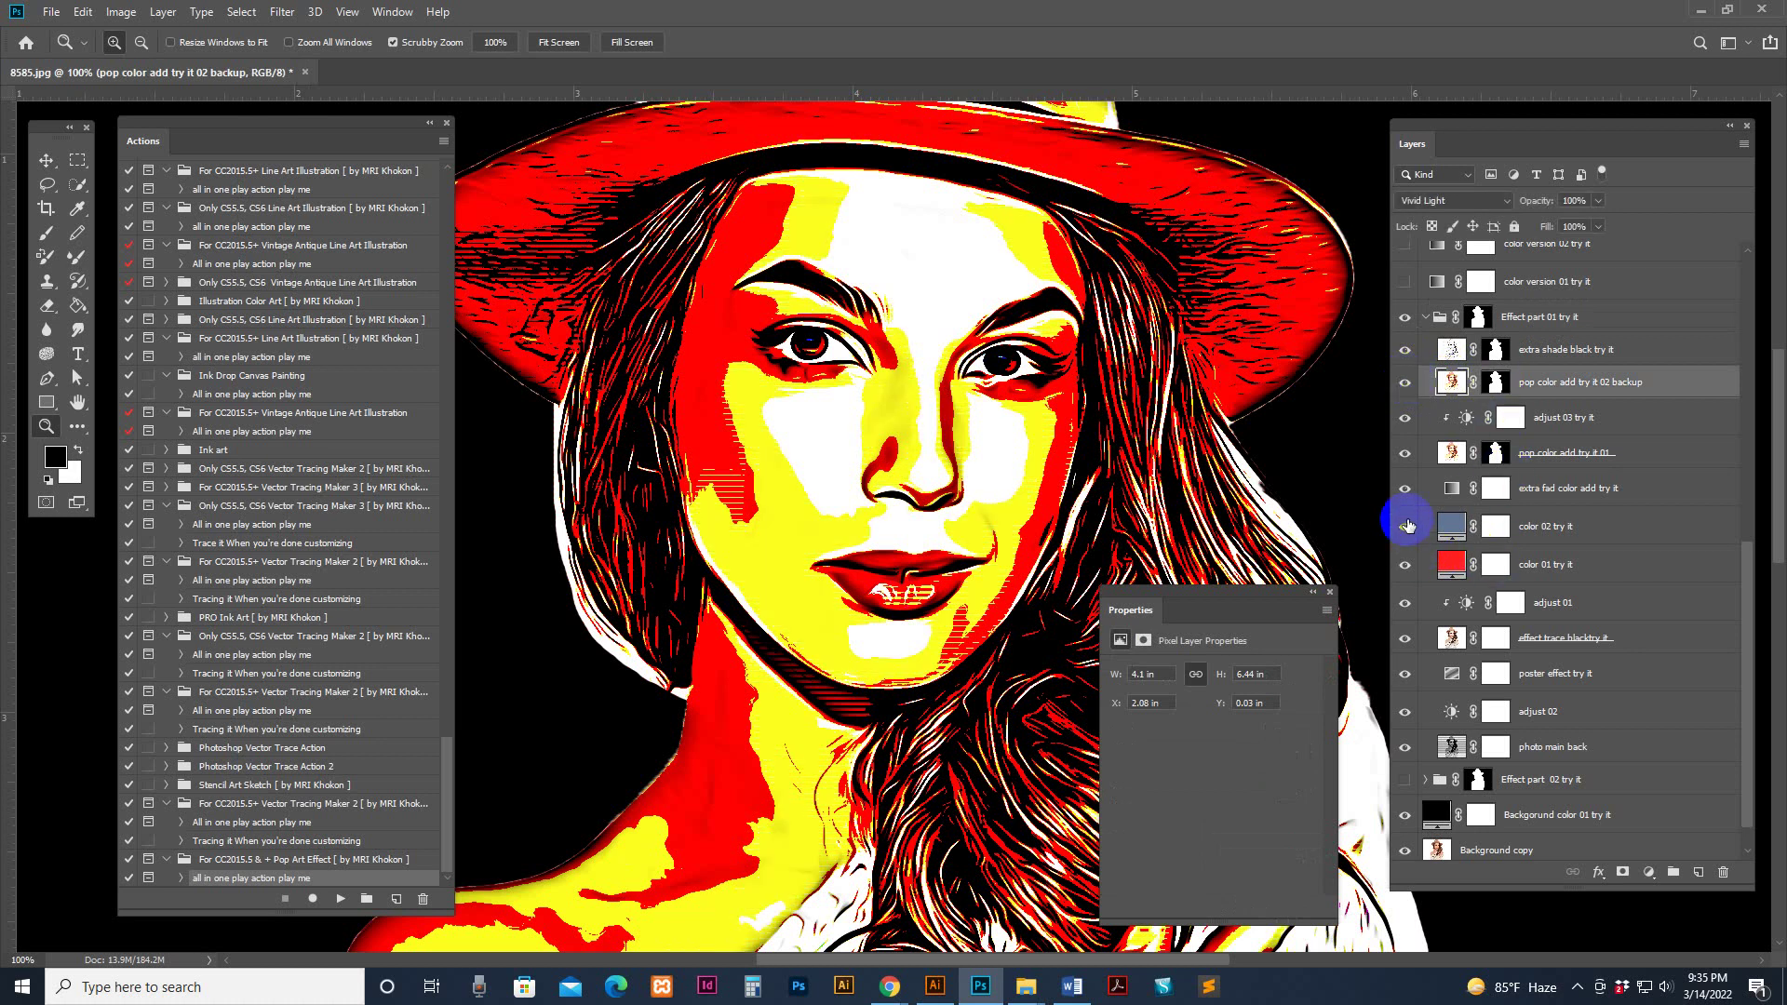
{"action": "double_click", "coordinate": [1452, 564]}
{"action": "left_click", "coordinate": [1406, 568]}
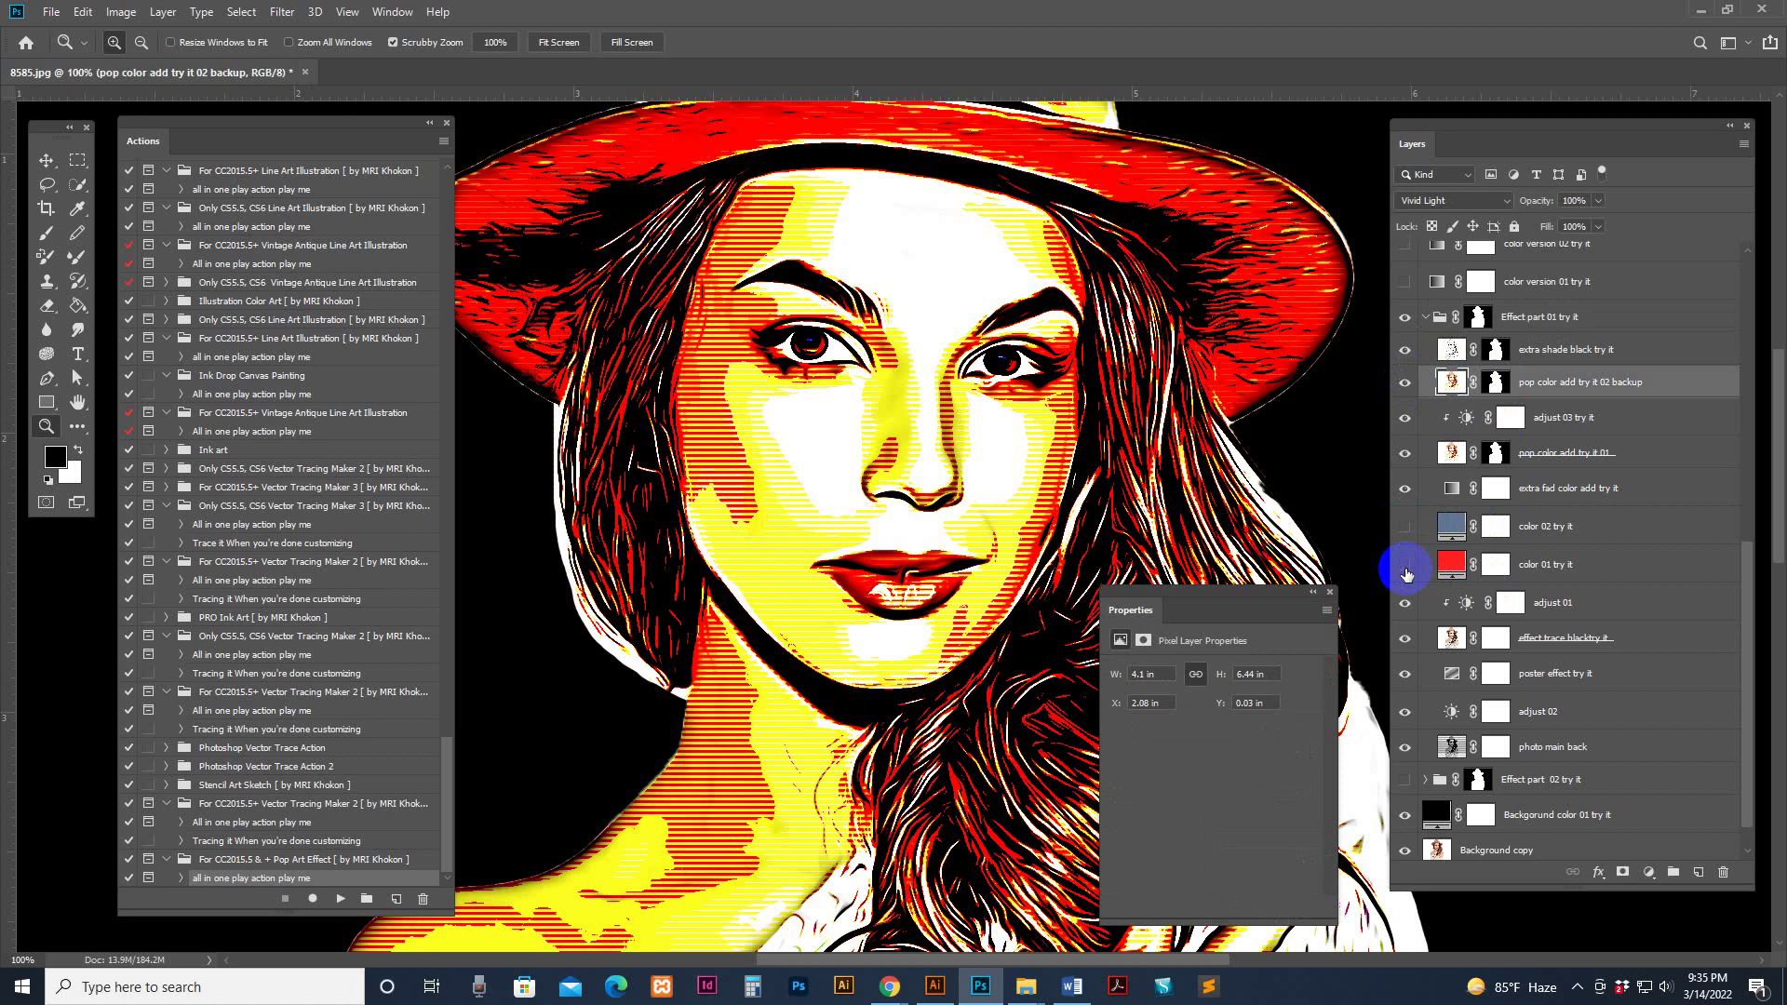
{"action": "left_click", "coordinate": [1464, 604]}
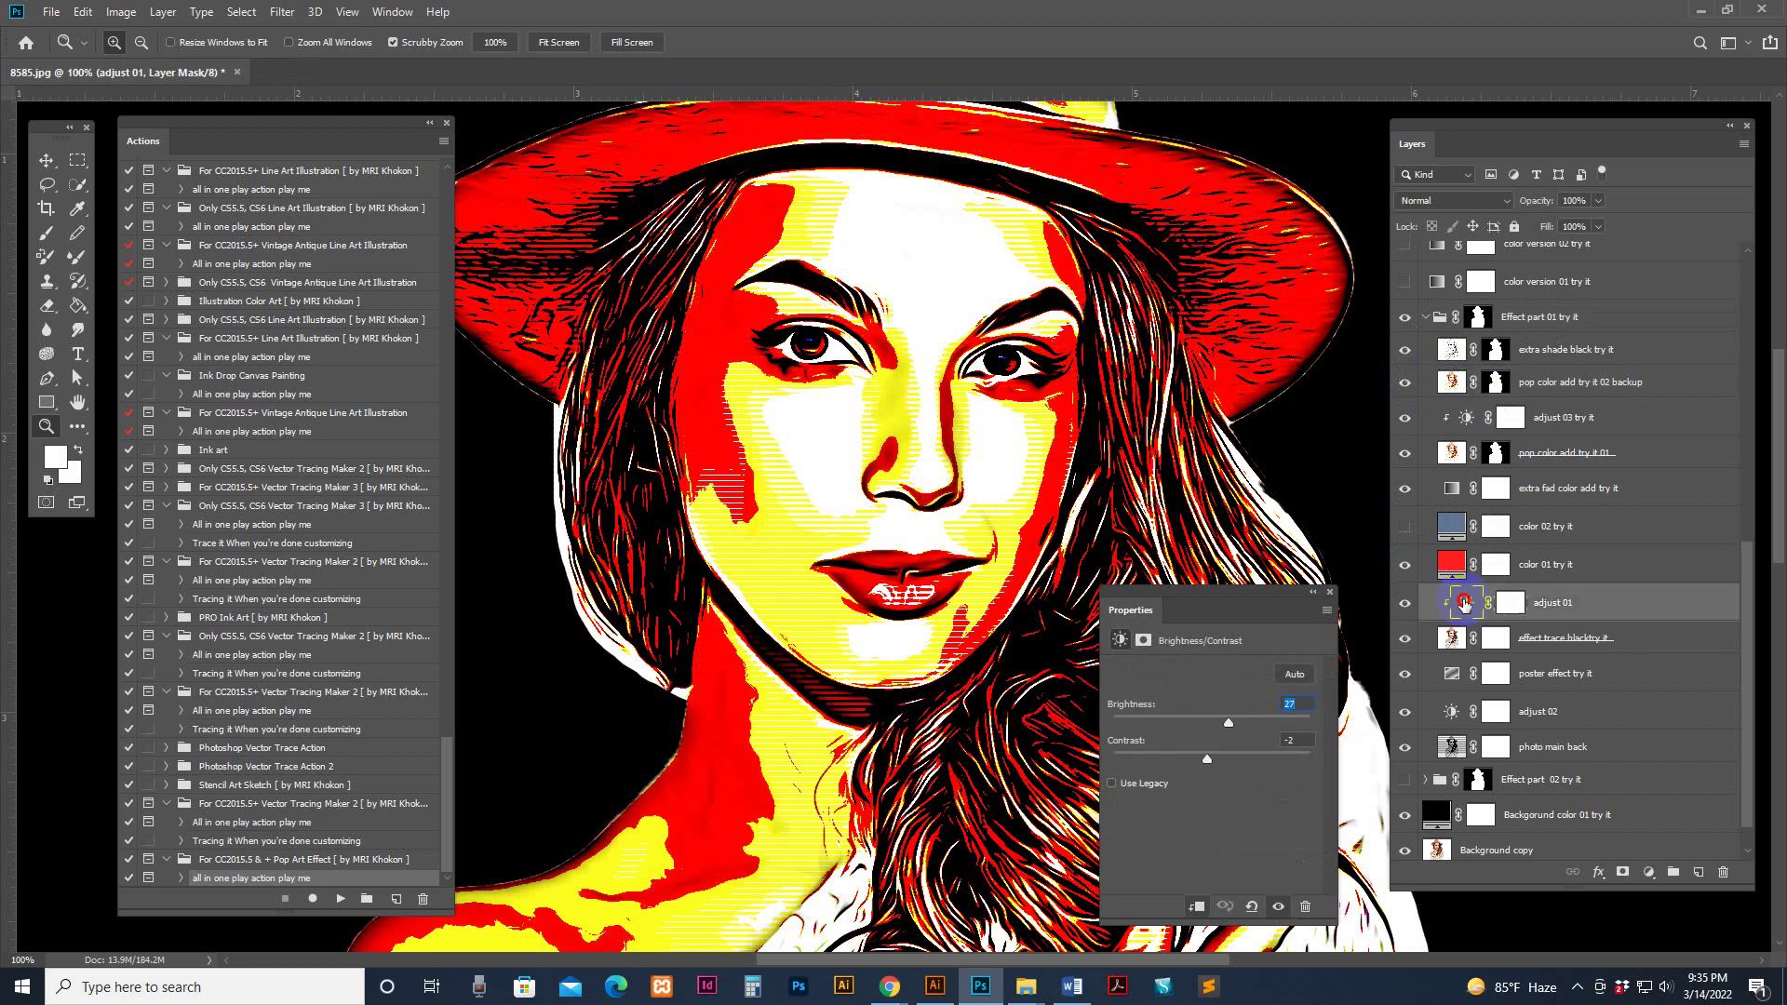
{"action": "left_click_drag", "start_coordinate": [1252, 732], "coordinate": [1294, 765]}
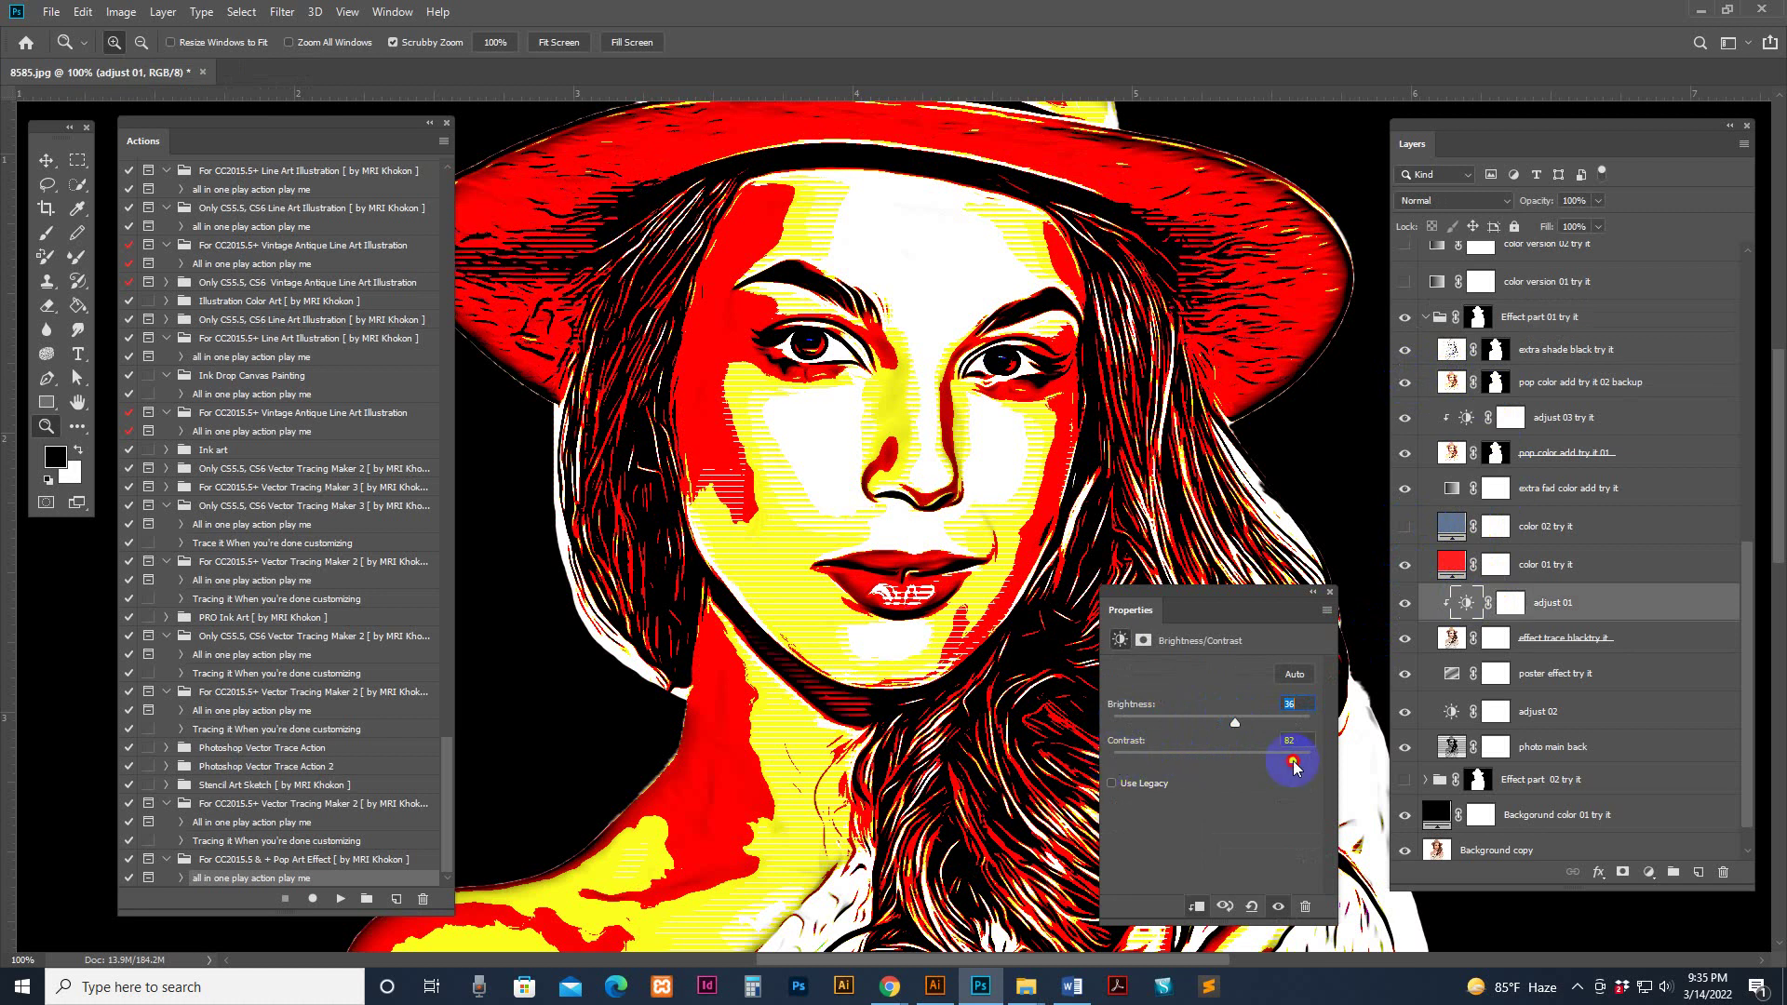
{"action": "left_click", "coordinate": [1215, 762]}
Raise the poster effect layer's Posterize levels to 12
{"action": "left_click", "coordinate": [1449, 677]}
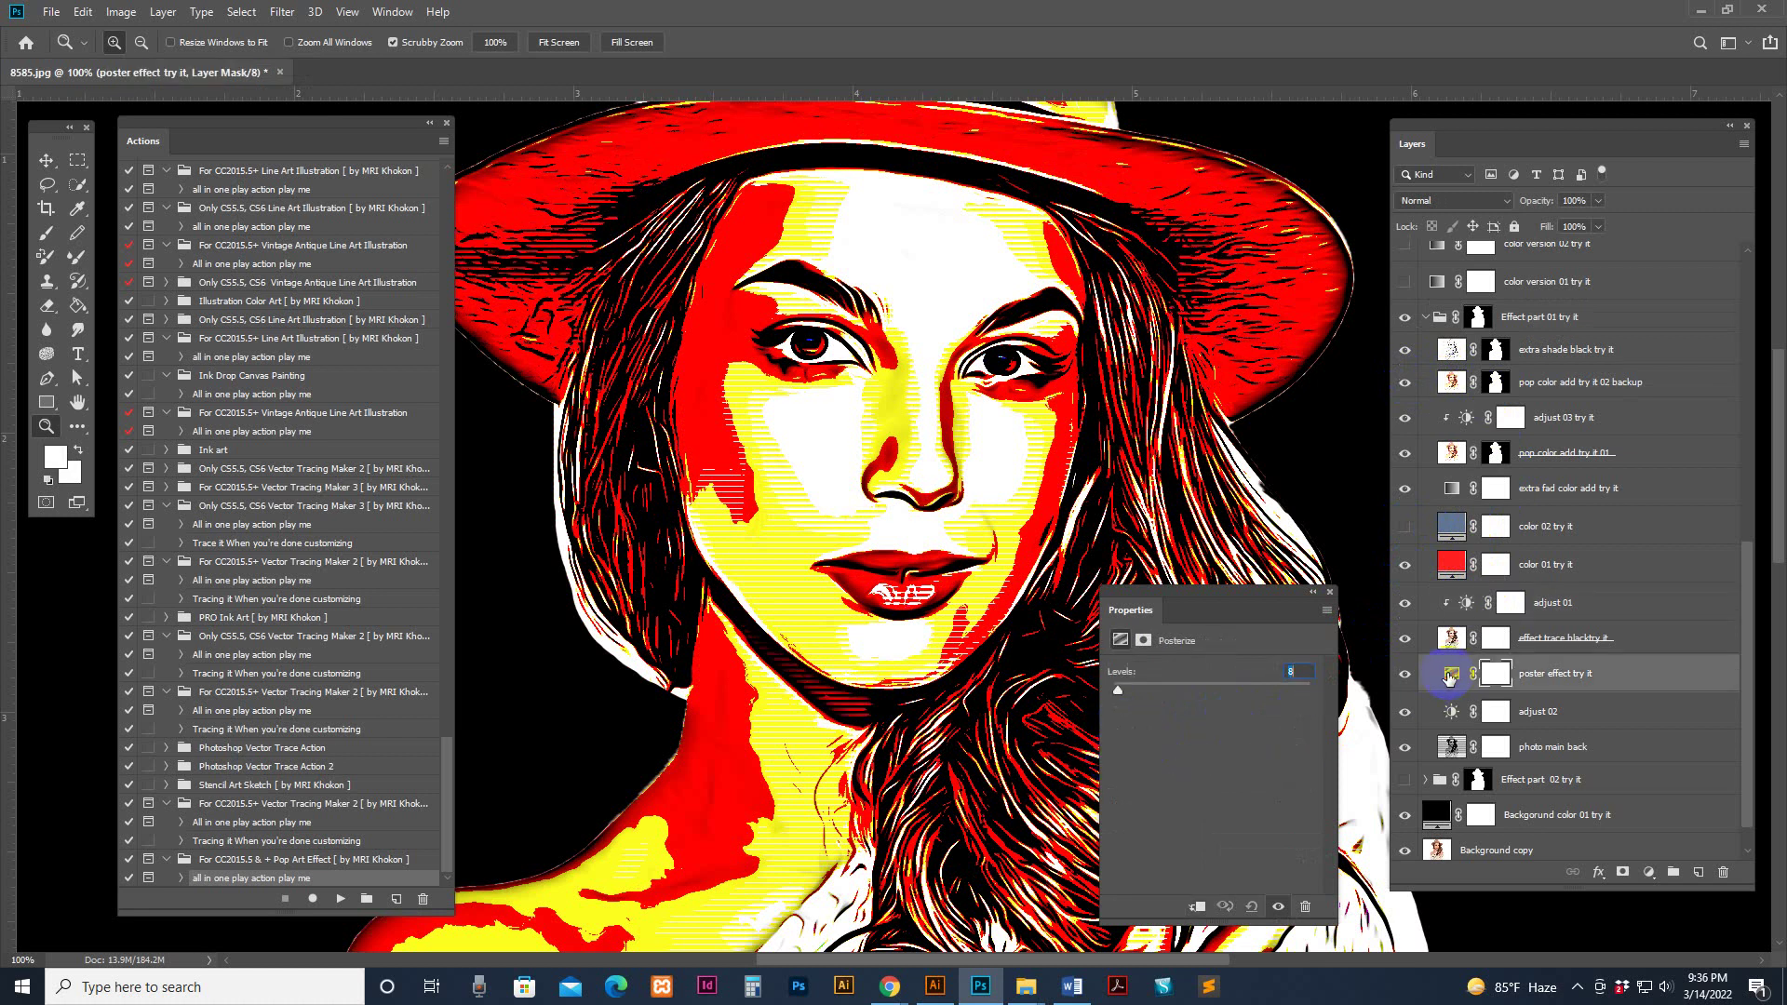
{"action": "left_click_drag", "start_coordinate": [1121, 697], "coordinate": [1117, 701]}
{"action": "left_click", "coordinate": [1329, 592]}
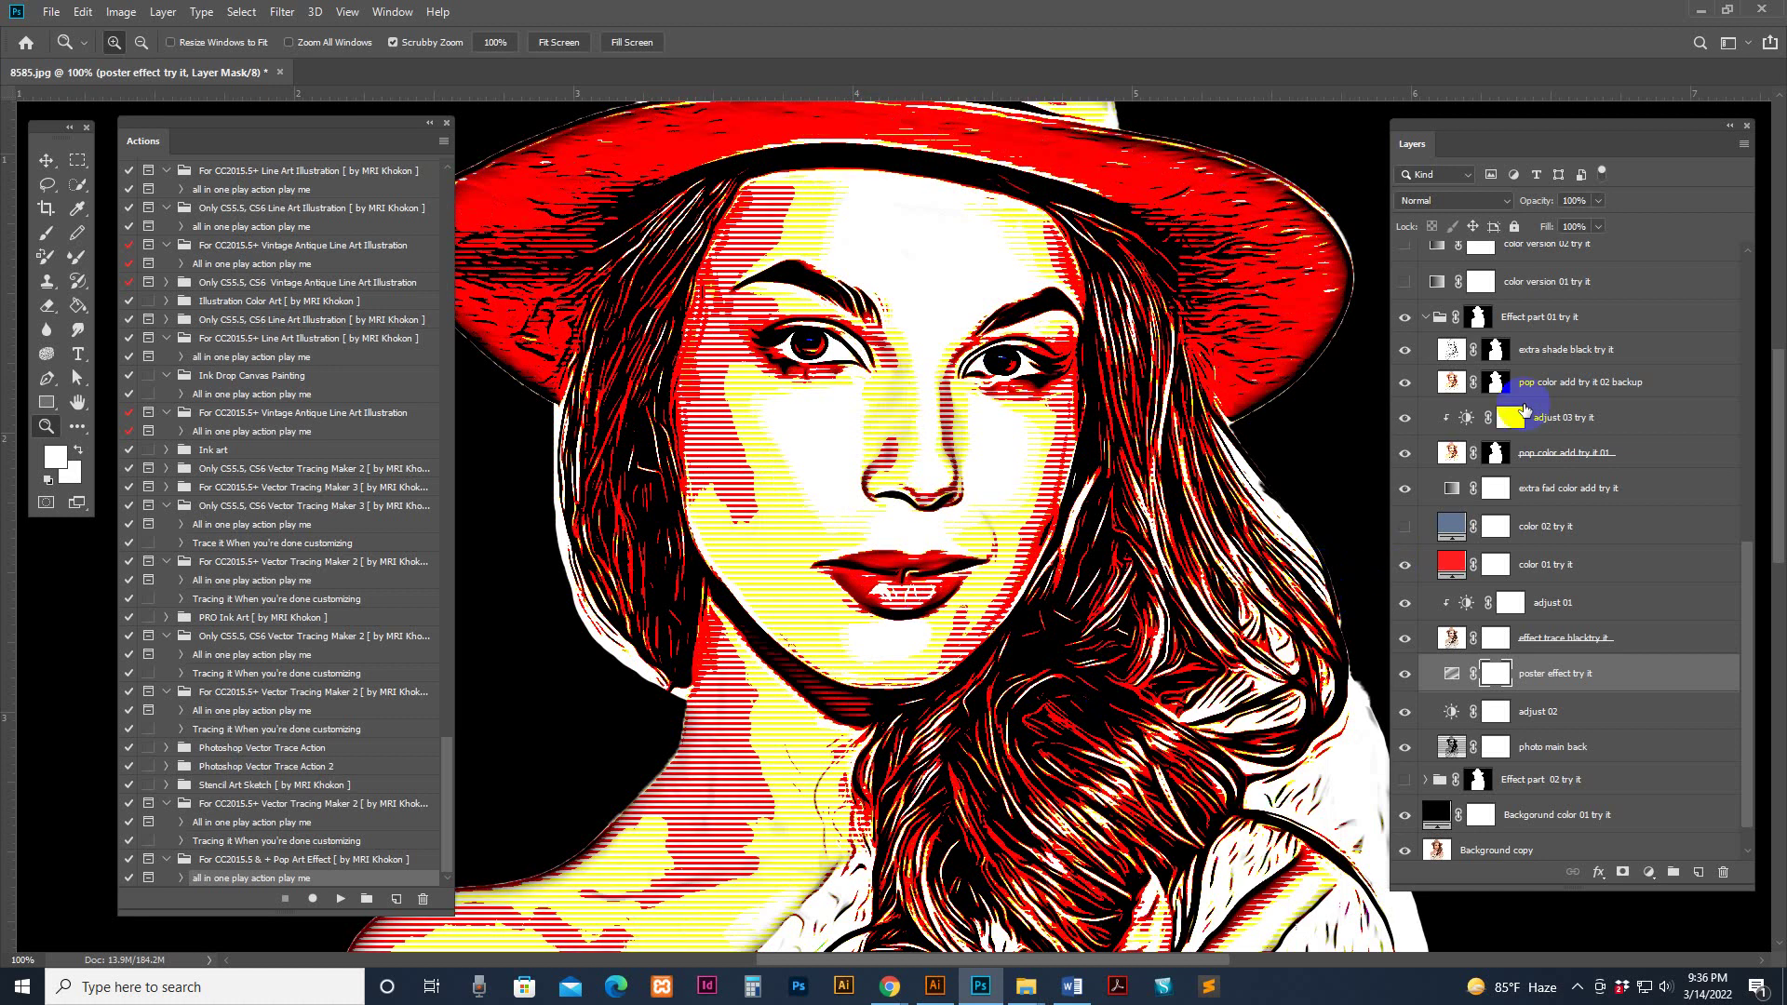
Switch to Effect part 02, preview color versions 04 to 08, then close the 8585.jpg document
{"action": "left_click", "coordinate": [1557, 320]}
{"action": "left_click", "coordinate": [1425, 317]}
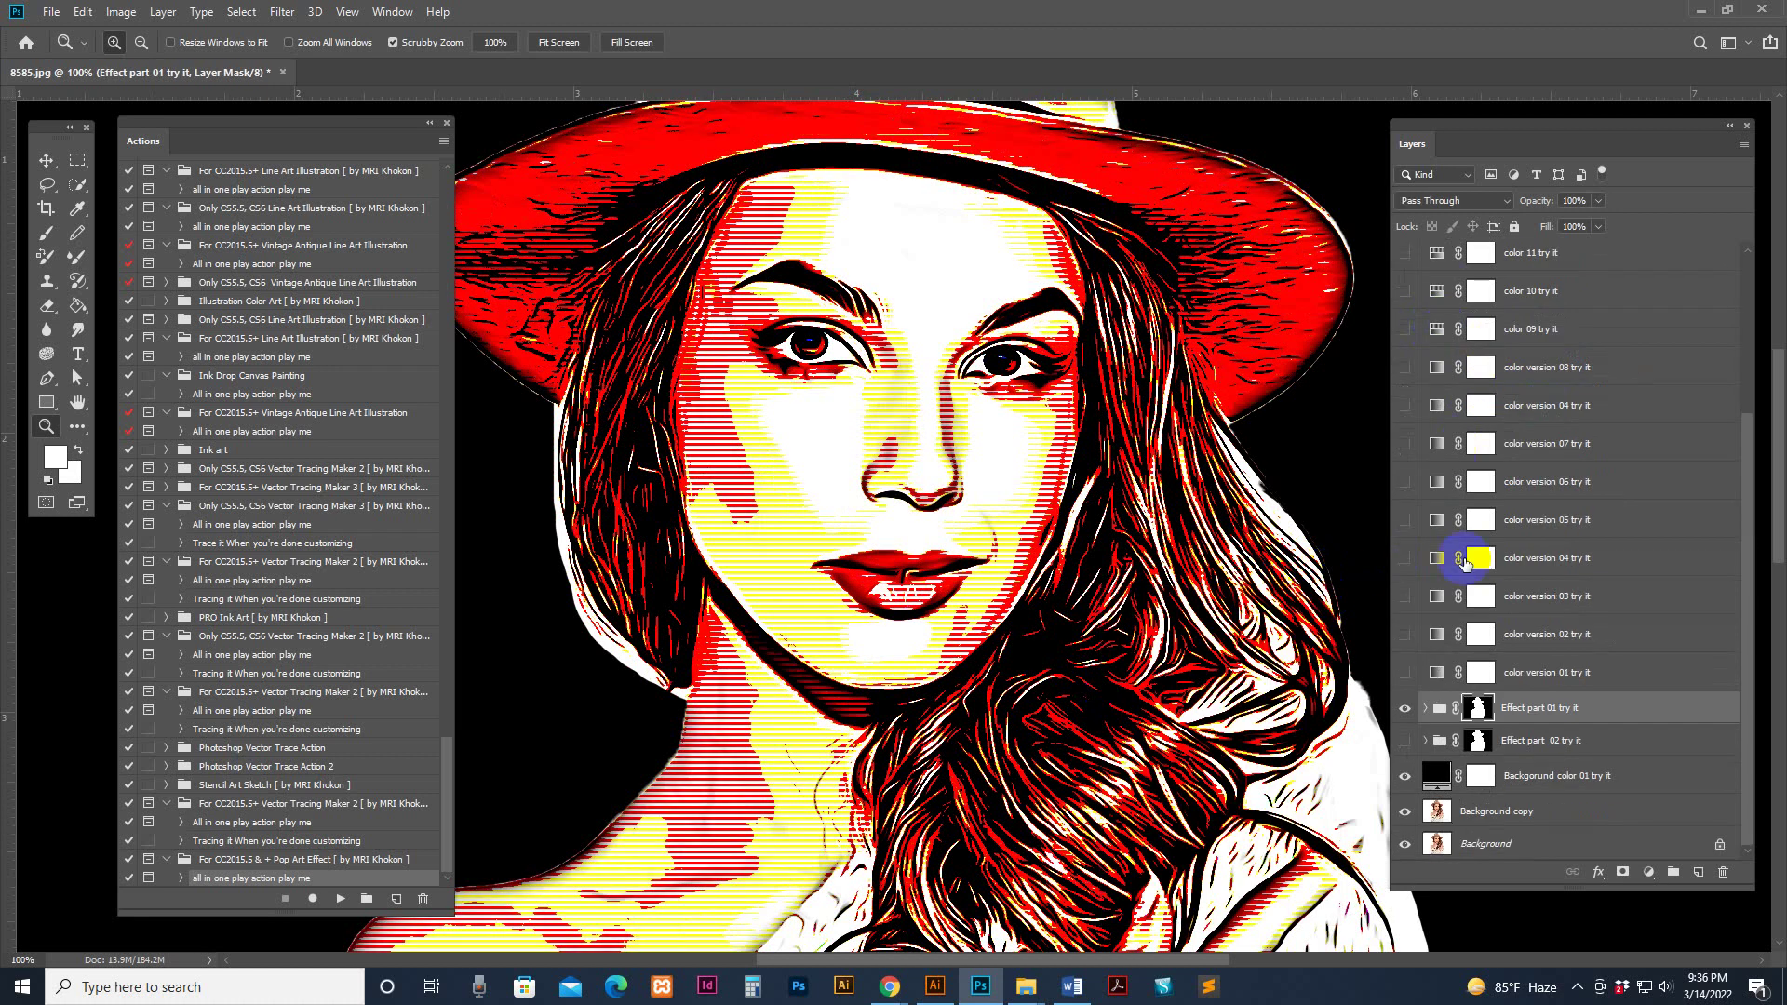
{"action": "left_click", "coordinate": [1405, 710]}
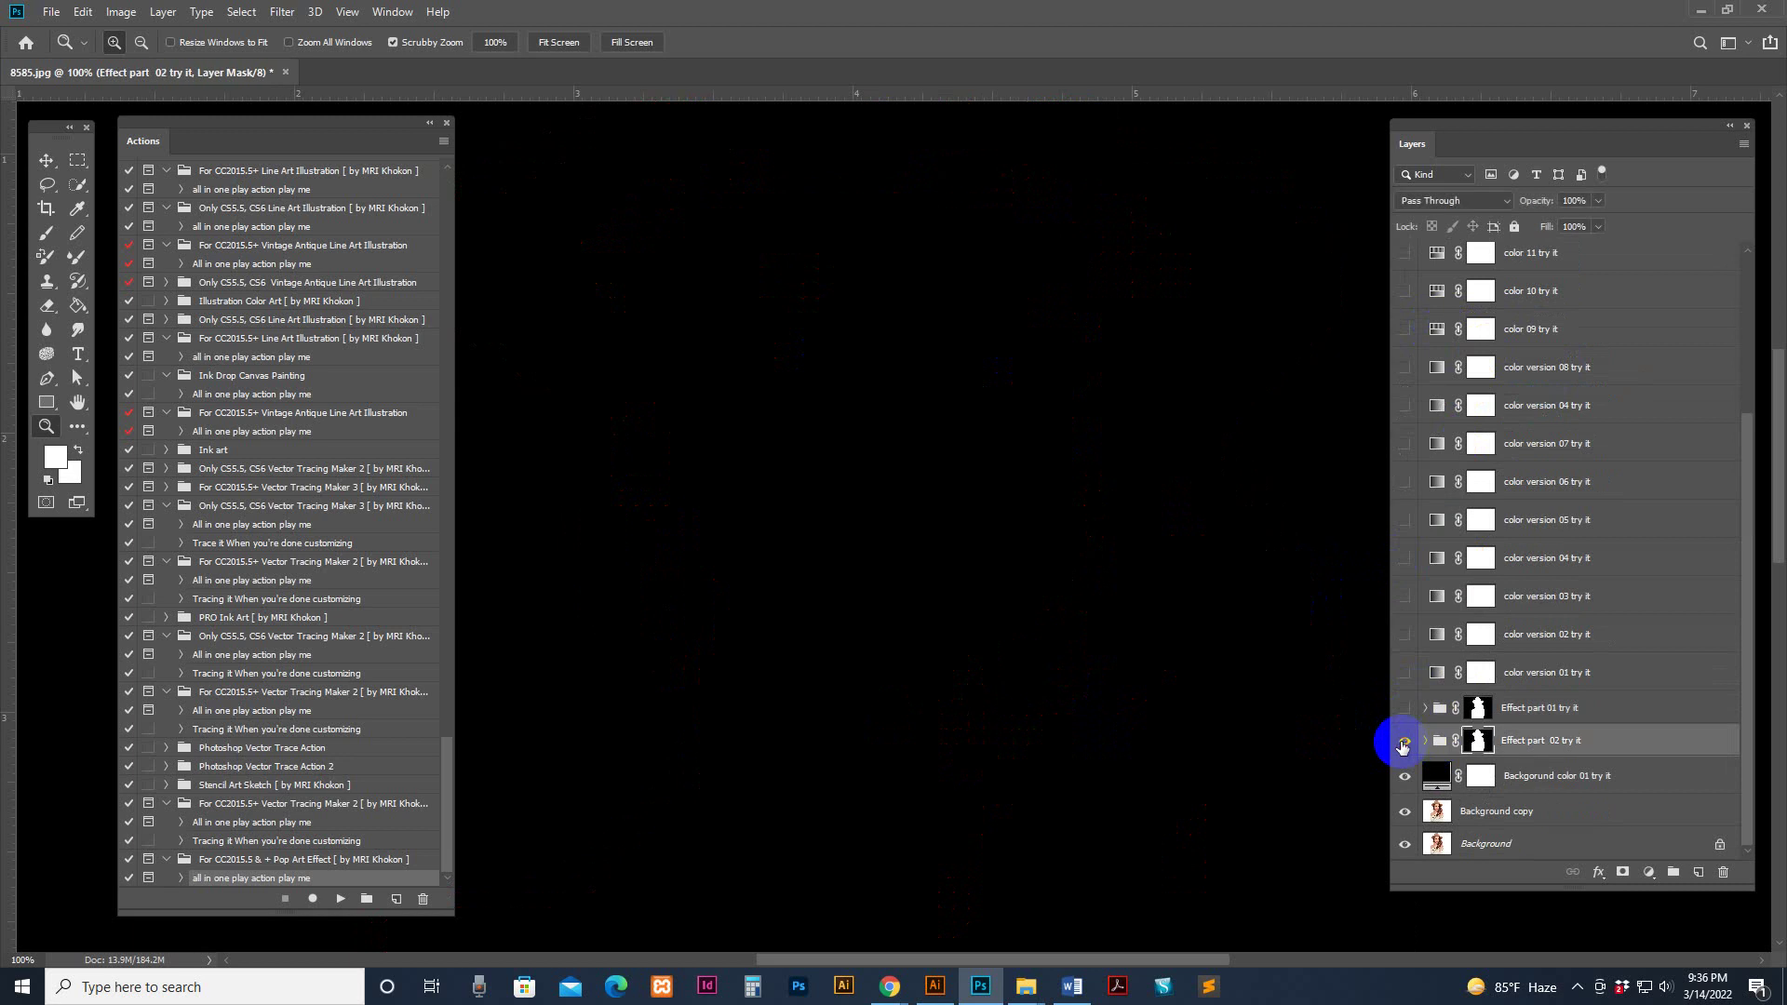
{"action": "left_click", "coordinate": [1404, 740]}
{"action": "left_click", "coordinate": [1405, 557]}
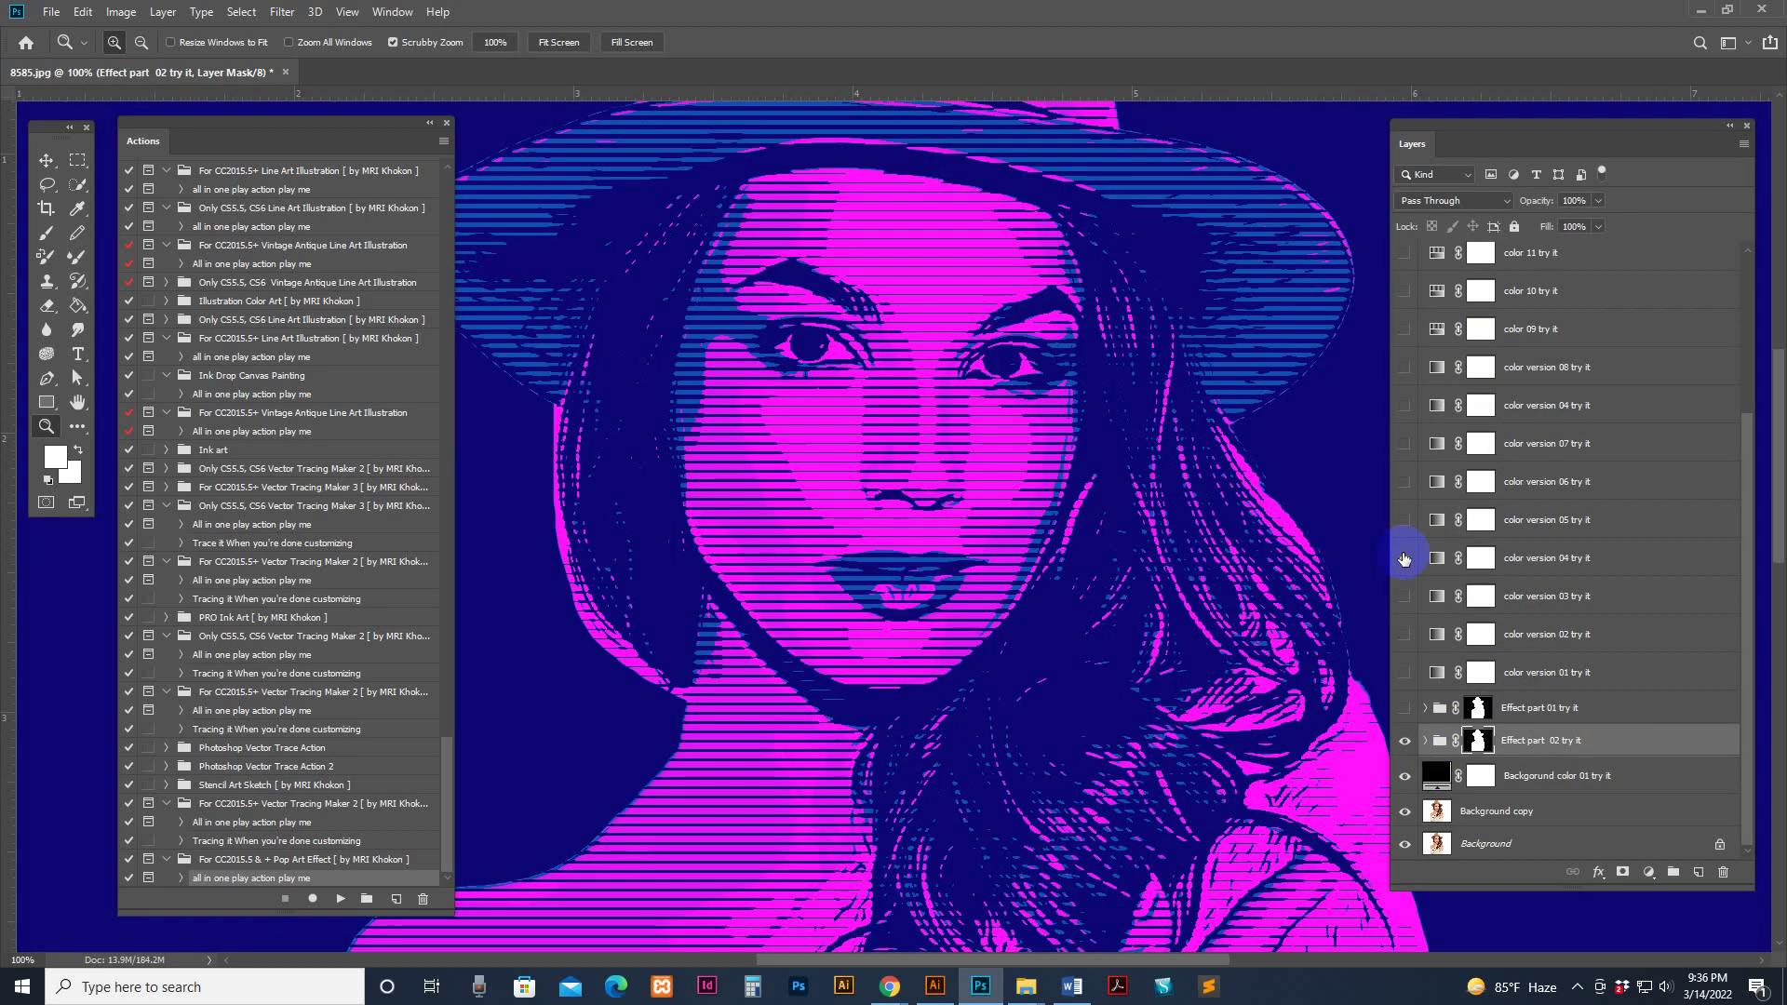
{"action": "left_click", "coordinate": [1402, 519]}
{"action": "left_click", "coordinate": [1404, 482]}
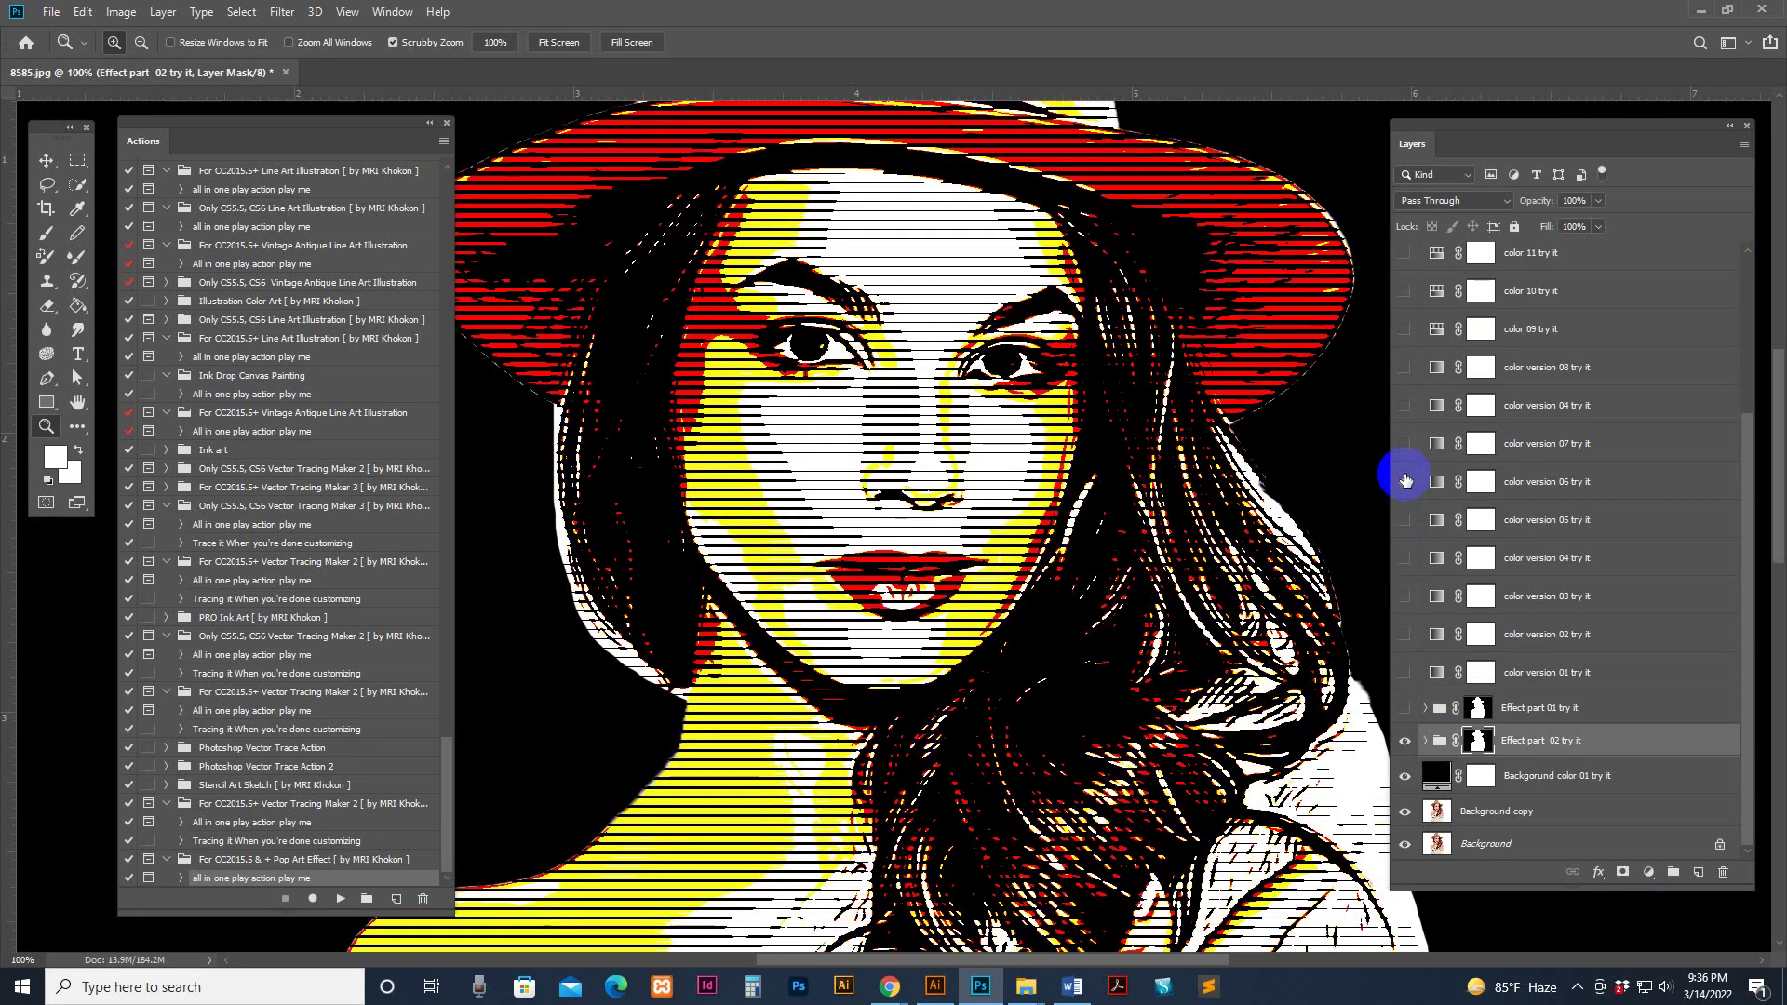
{"action": "left_click", "coordinate": [1400, 474]}
{"action": "left_click", "coordinate": [1400, 437]}
{"action": "left_click", "coordinate": [1403, 443]}
{"action": "left_click", "coordinate": [1407, 407]}
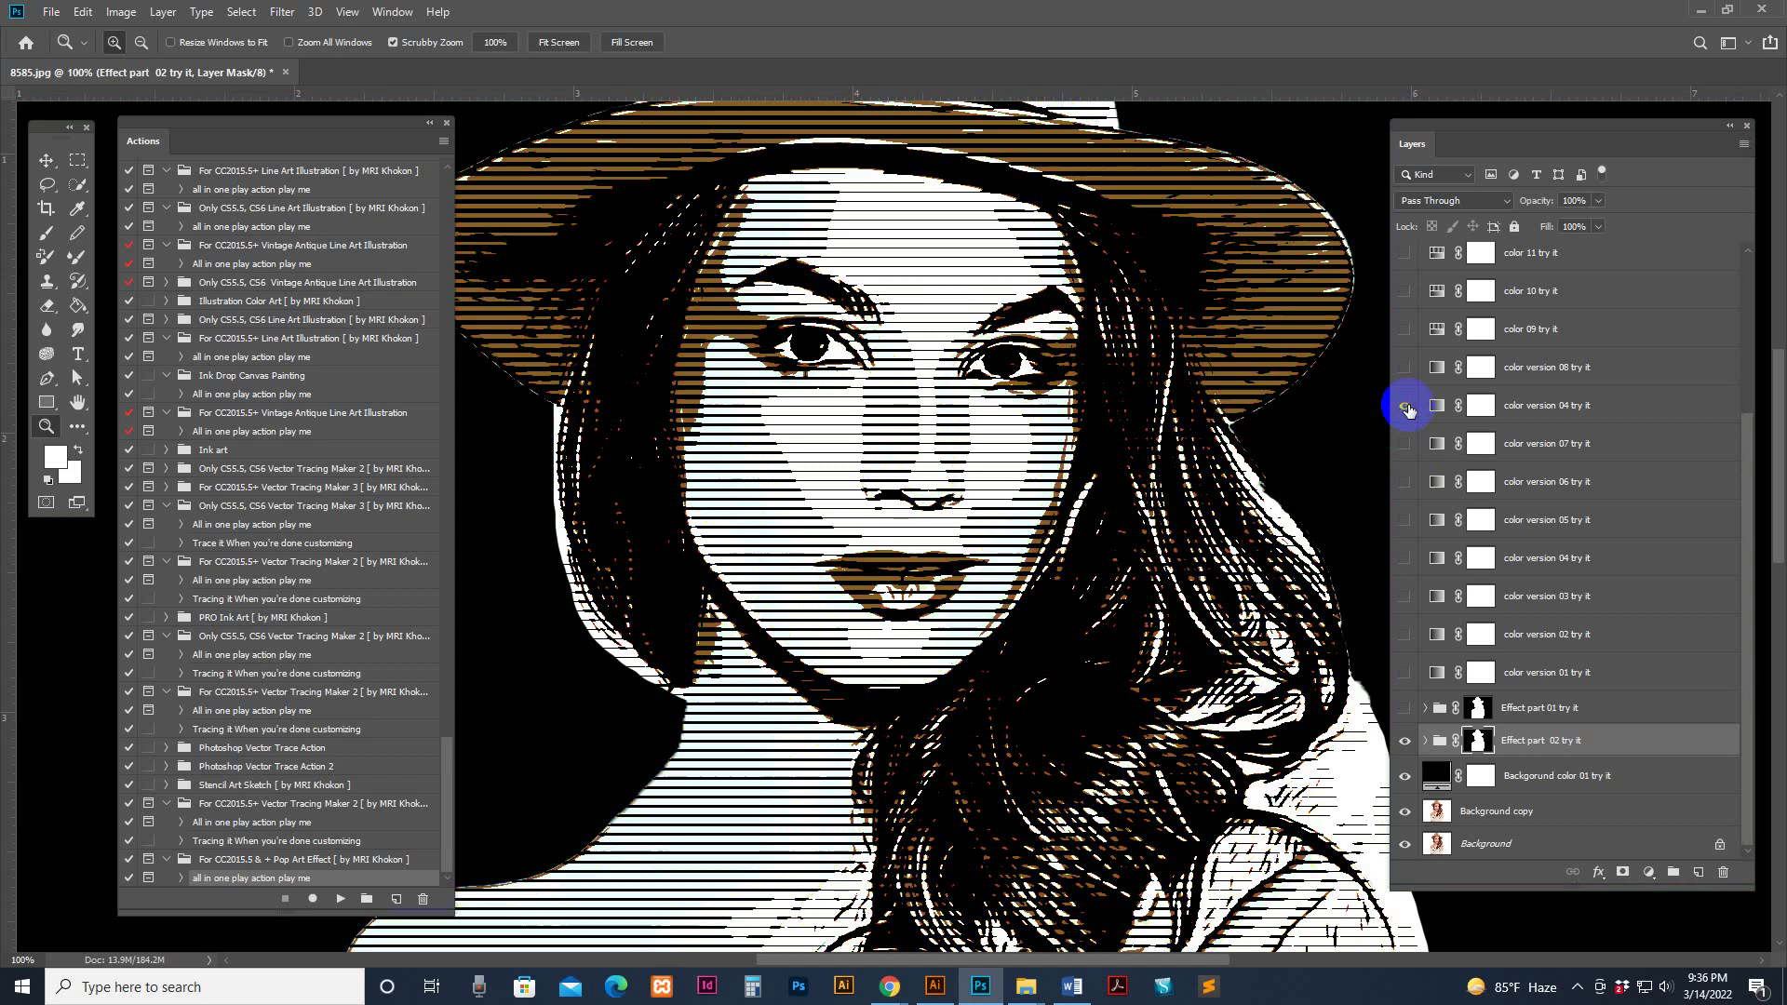
{"action": "left_click", "coordinate": [1407, 370]}
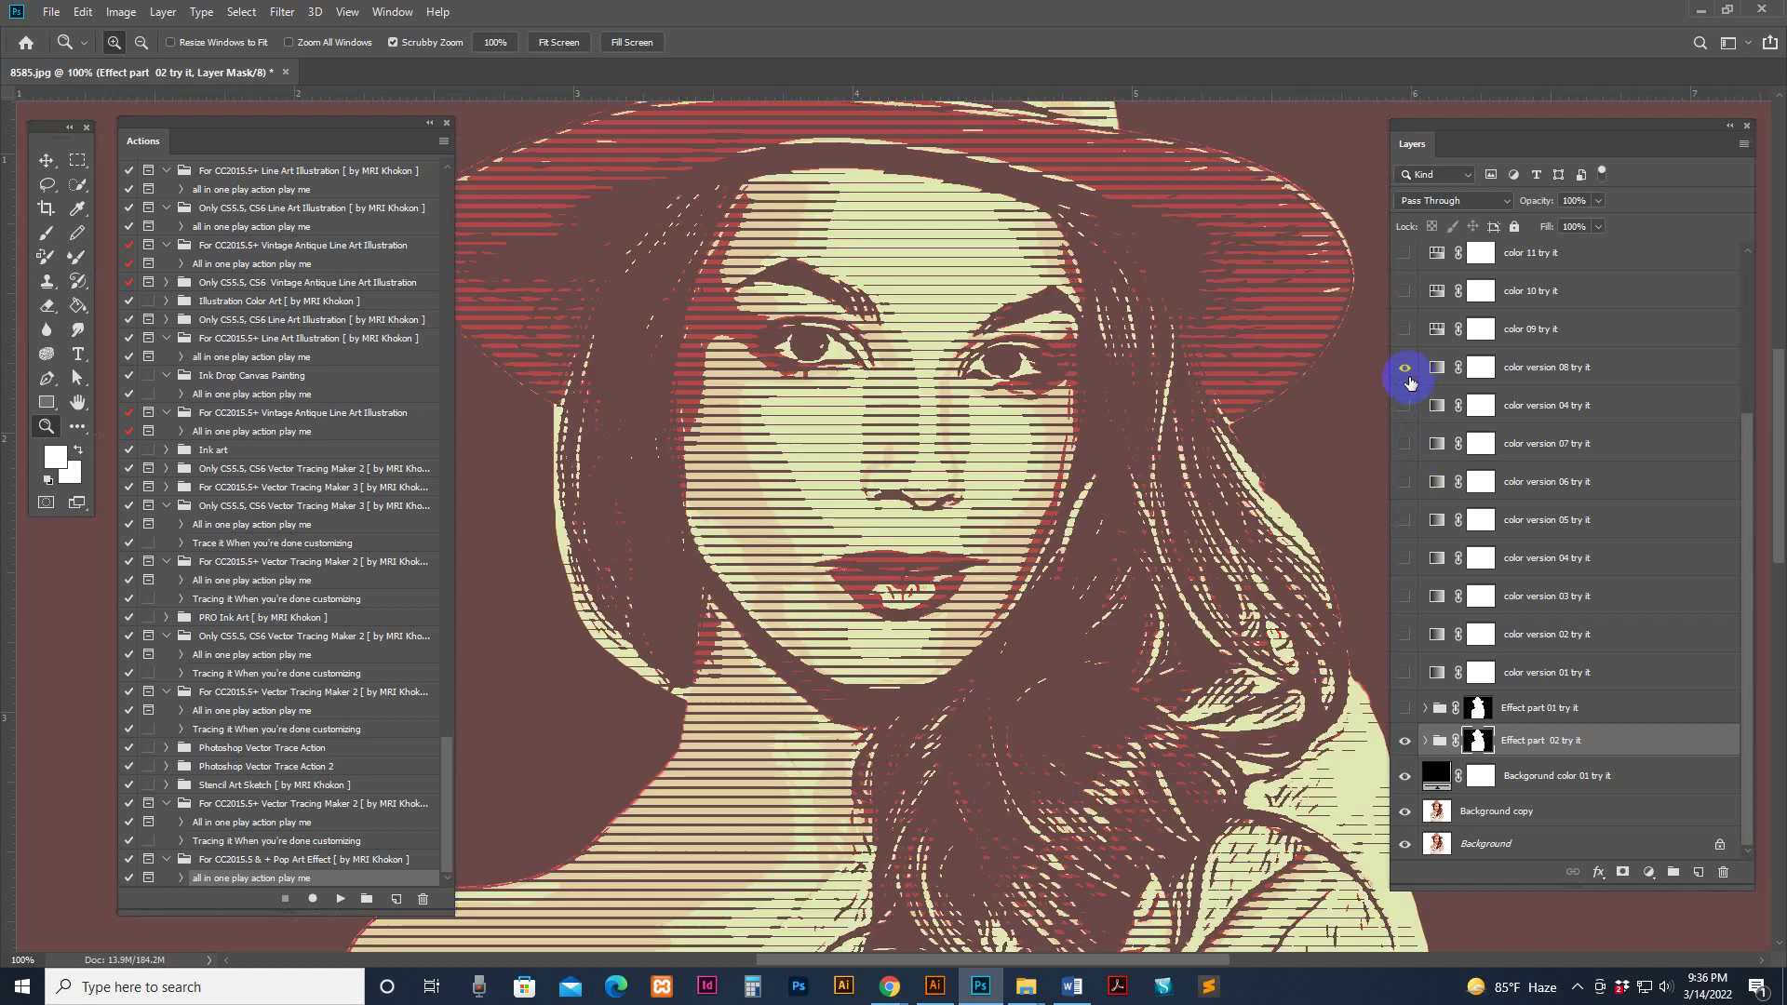
{"action": "left_click", "coordinate": [286, 73]}
Answer the save prompt, then drag 6757.jpg from the Pop Art Effect folder into Photoshop
{"action": "left_click", "coordinate": [881, 363]}
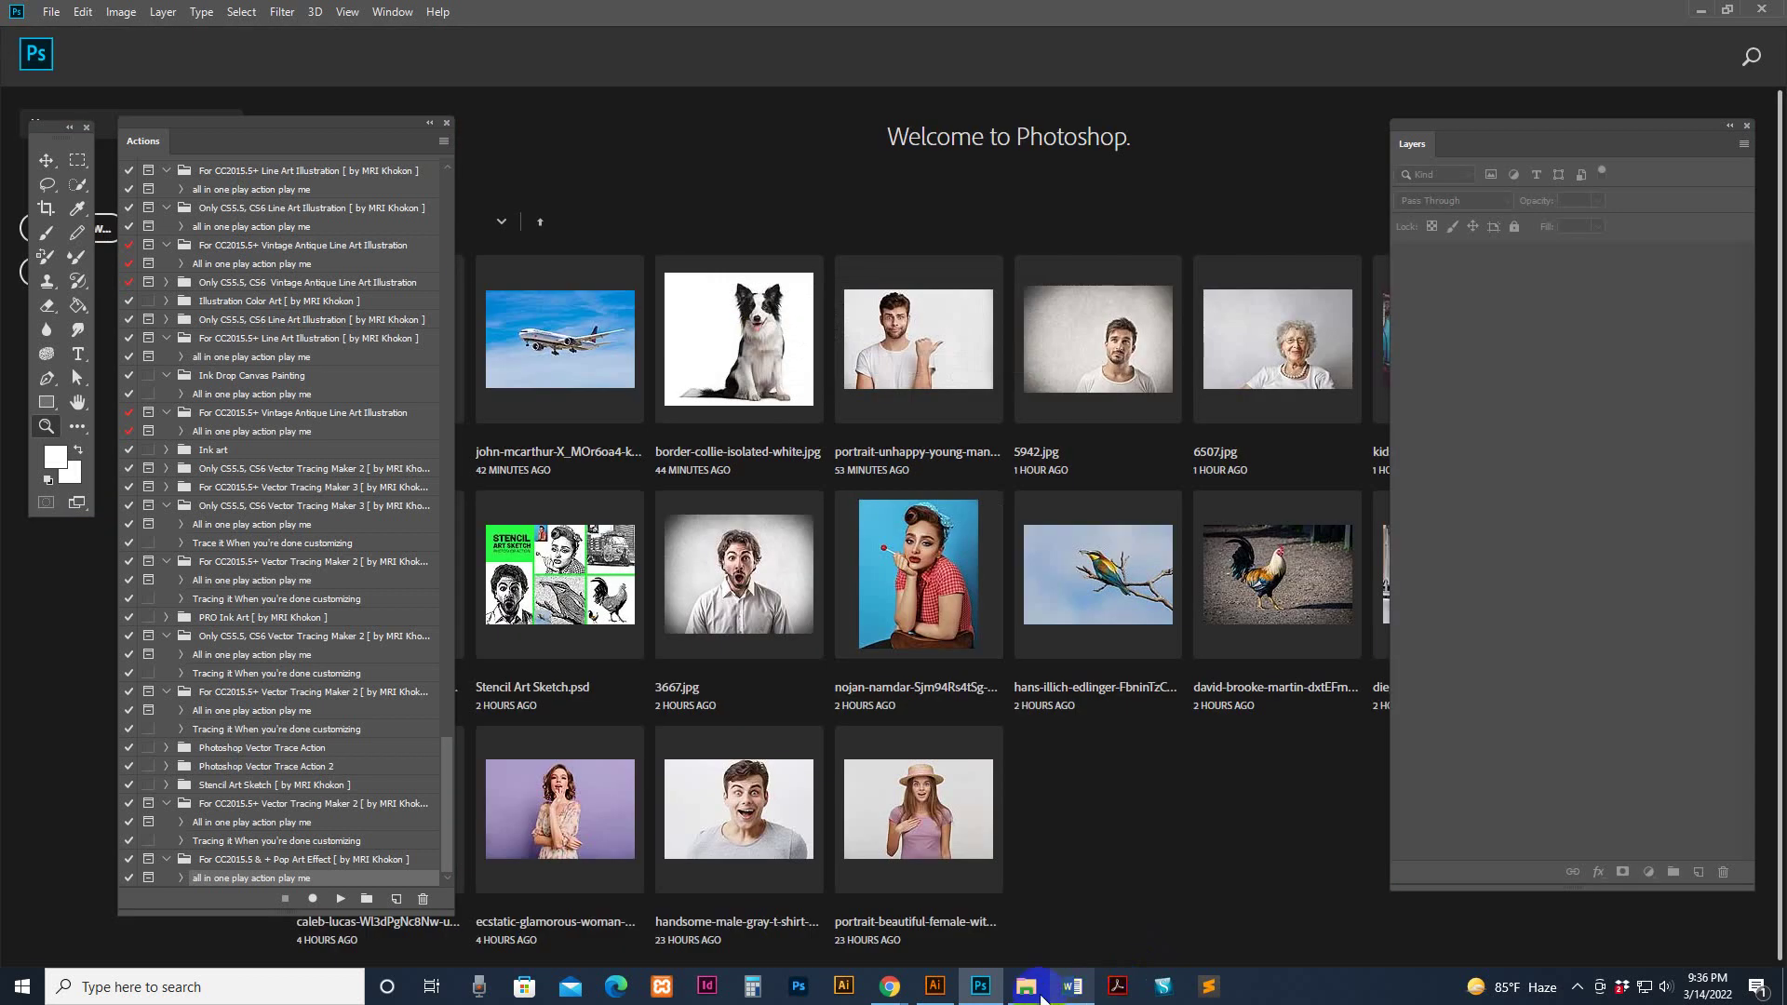
{"action": "mouse_move", "coordinate": [1045, 963]}
{"action": "left_click", "coordinate": [1334, 907]}
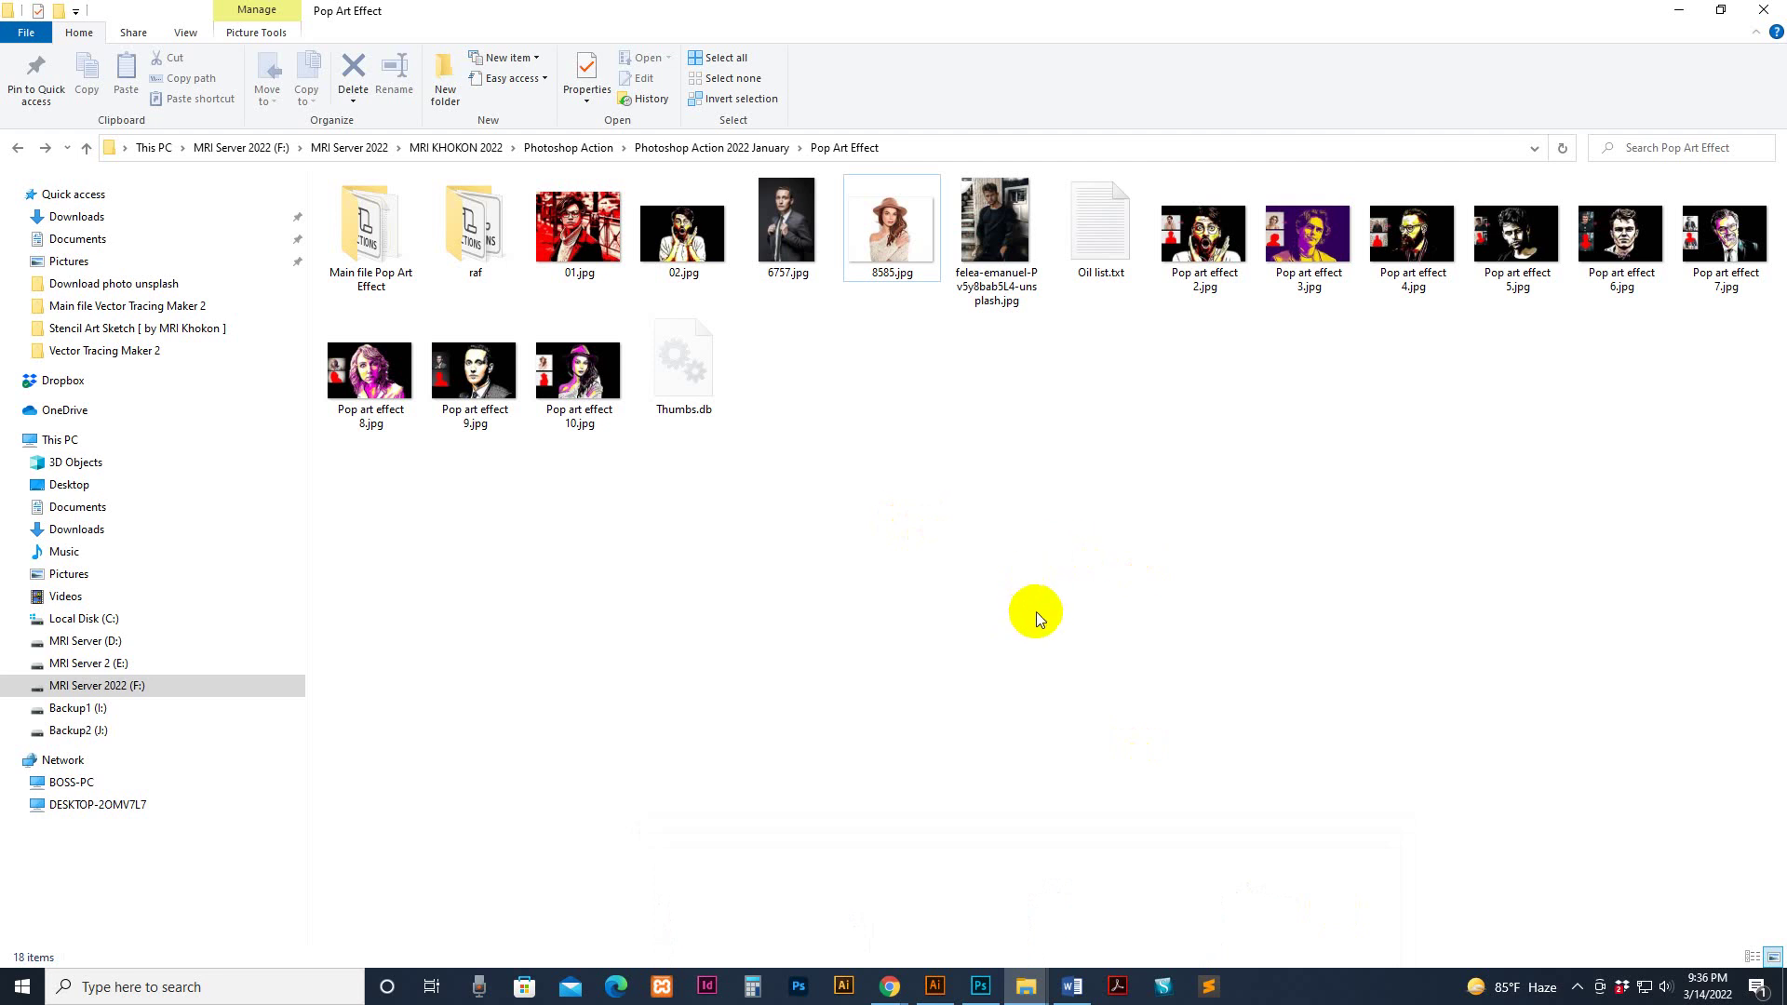
{"action": "left_click_drag", "start_coordinate": [786, 224], "coordinate": [895, 248]}
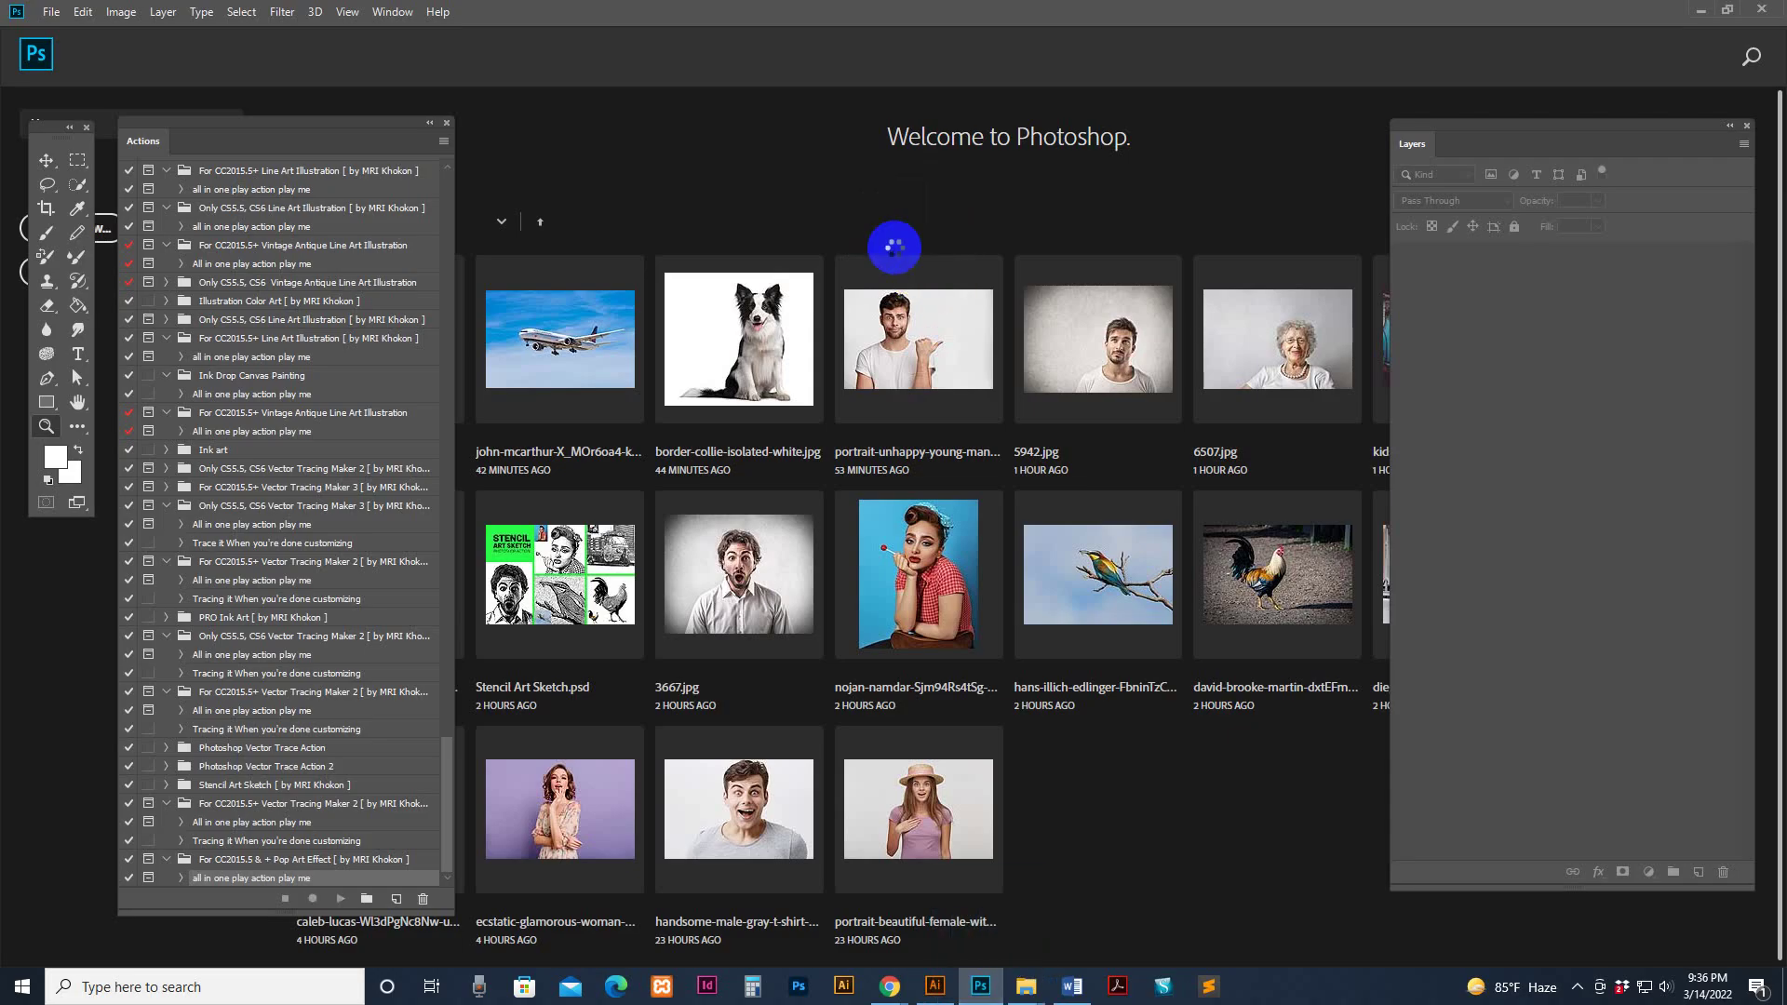
Resize the suit portrait to 1667 × 2500 px in Image Size and view it at 50%
{"action": "left_click", "coordinate": [121, 11]}
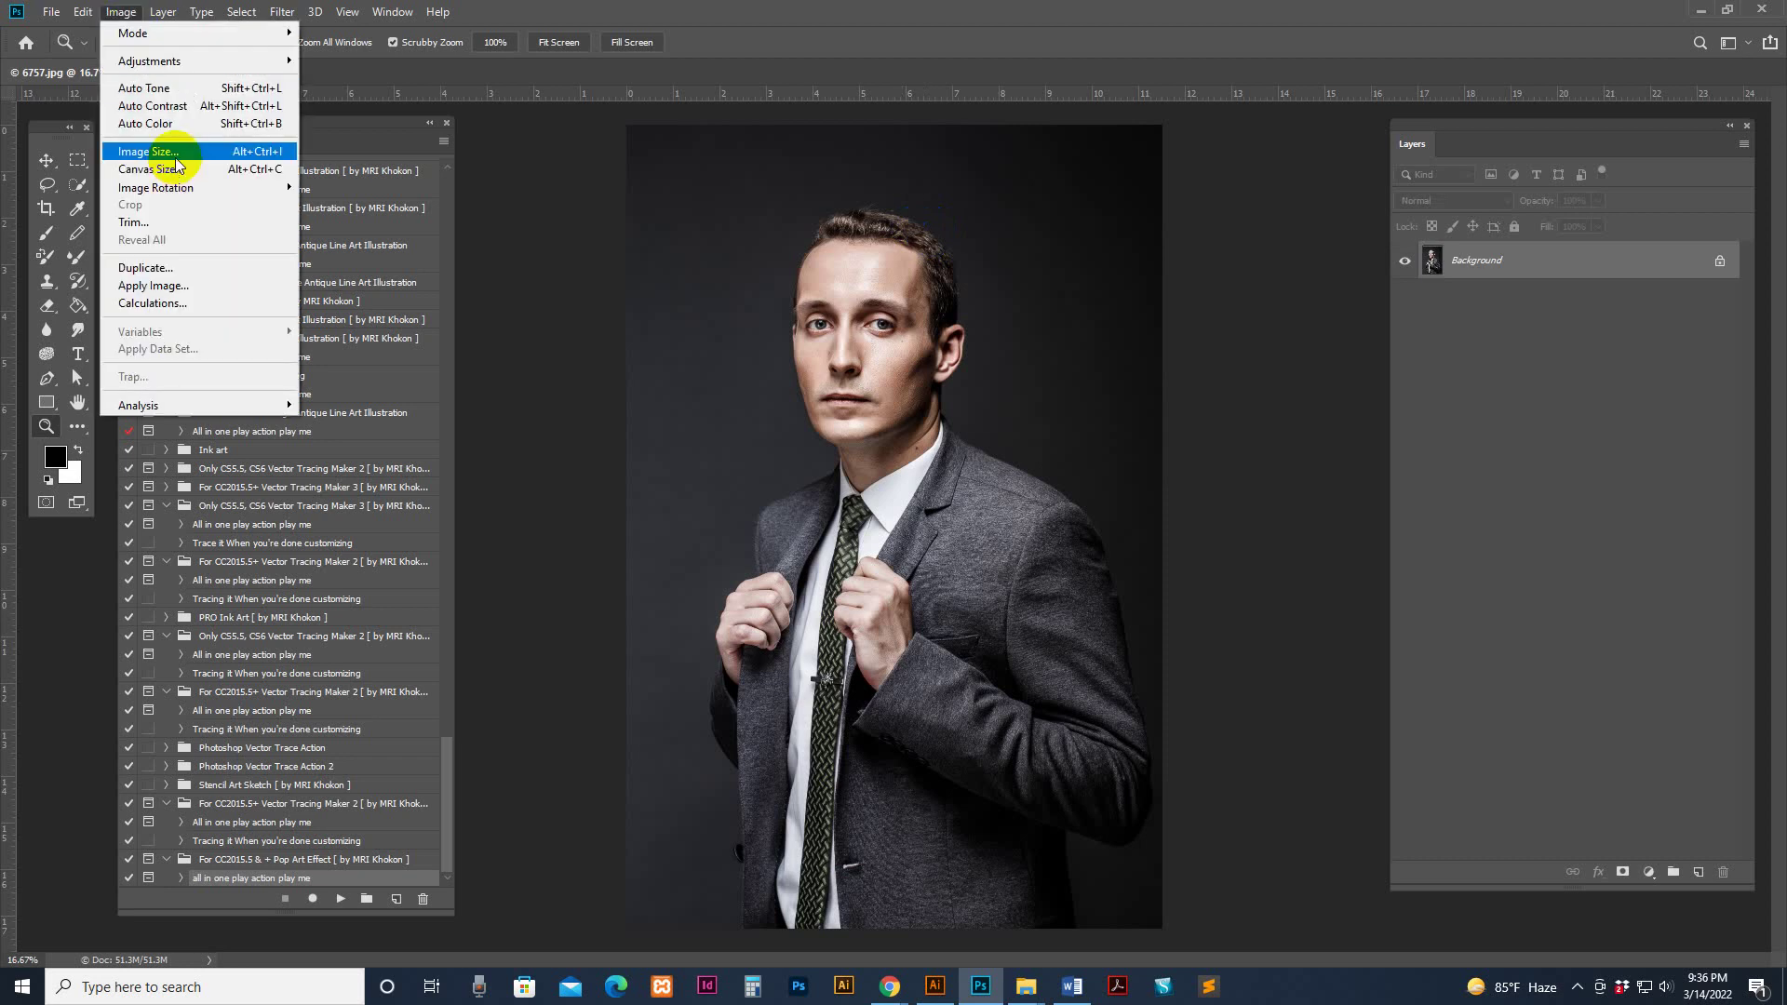
{"action": "left_click", "coordinate": [154, 139]}
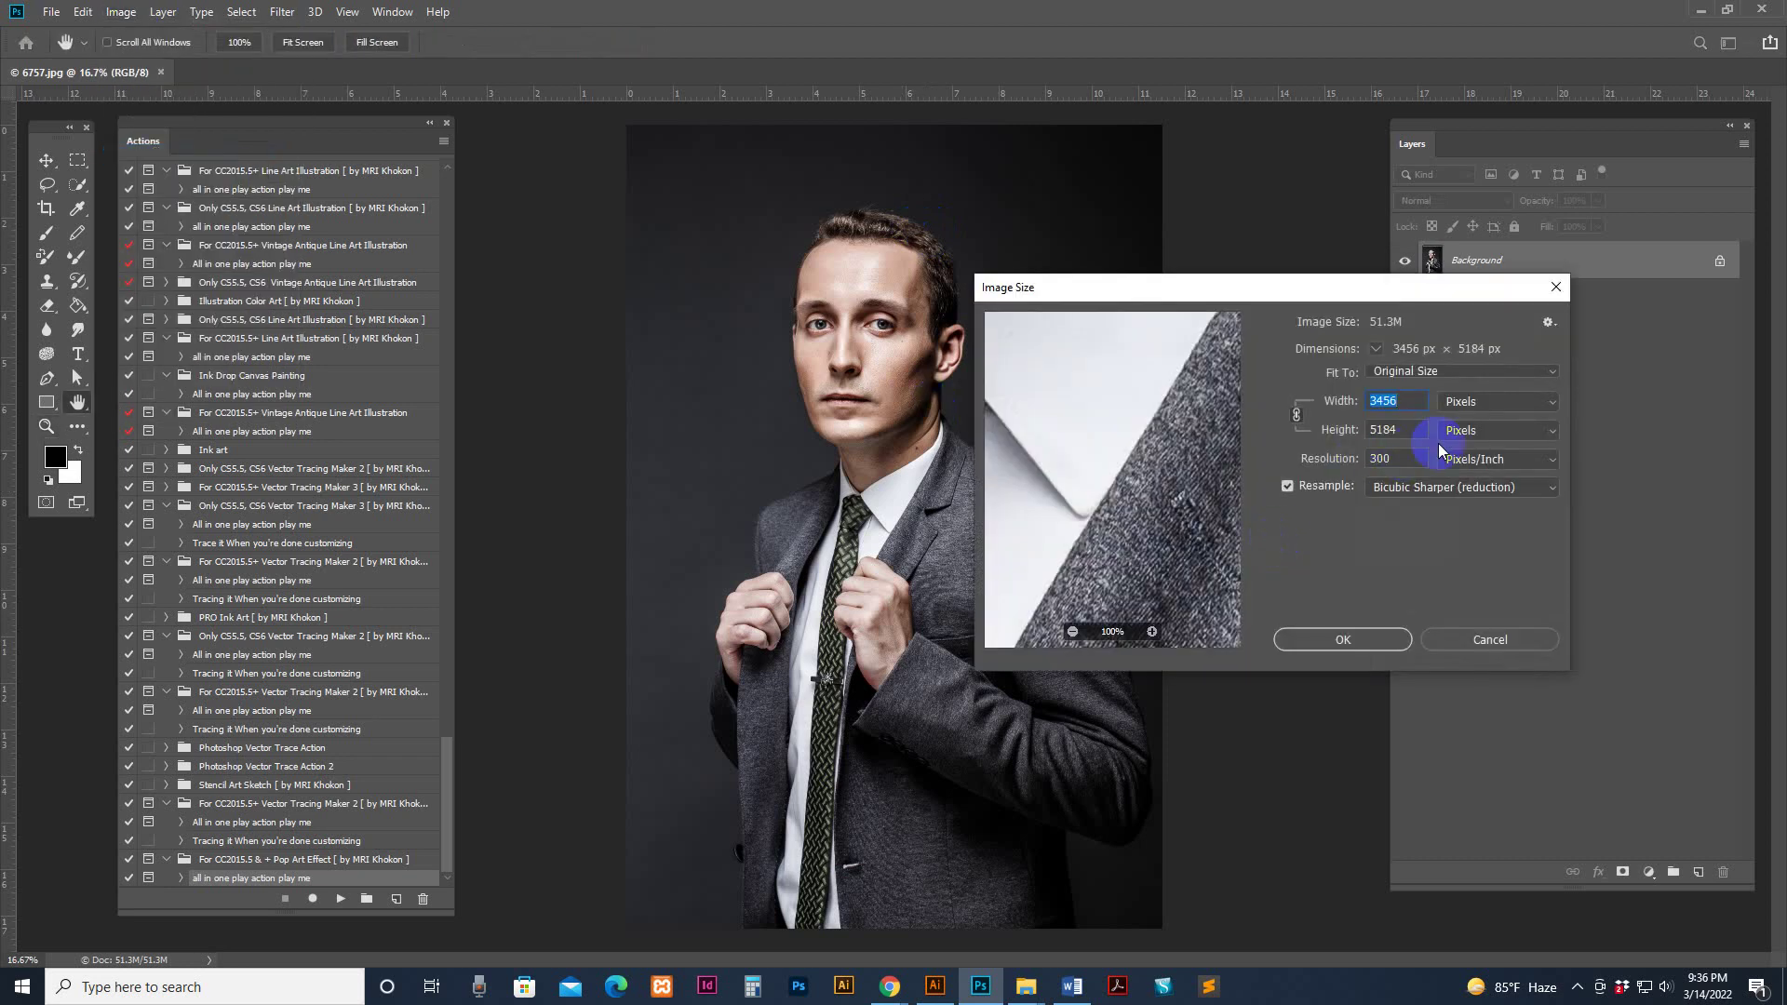
{"action": "left_click", "coordinate": [1396, 430]}
{"action": "type", "text": "25000"}
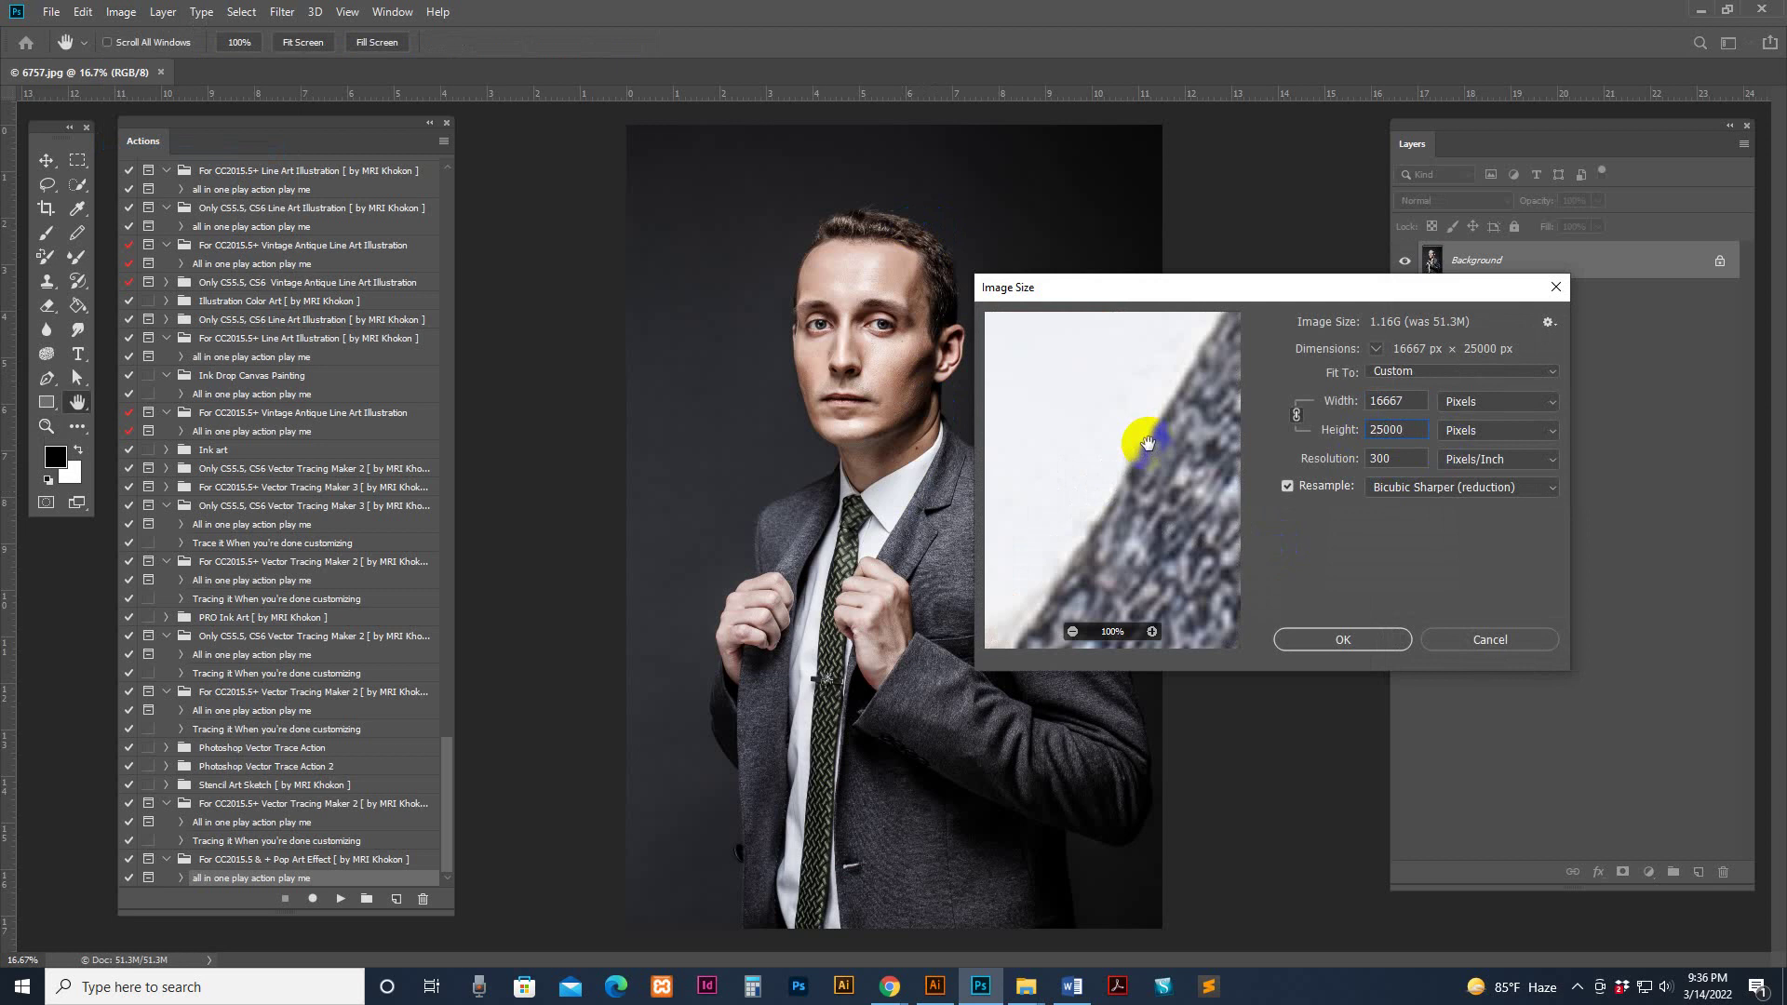
{"action": "key", "text": "BackSpace"}
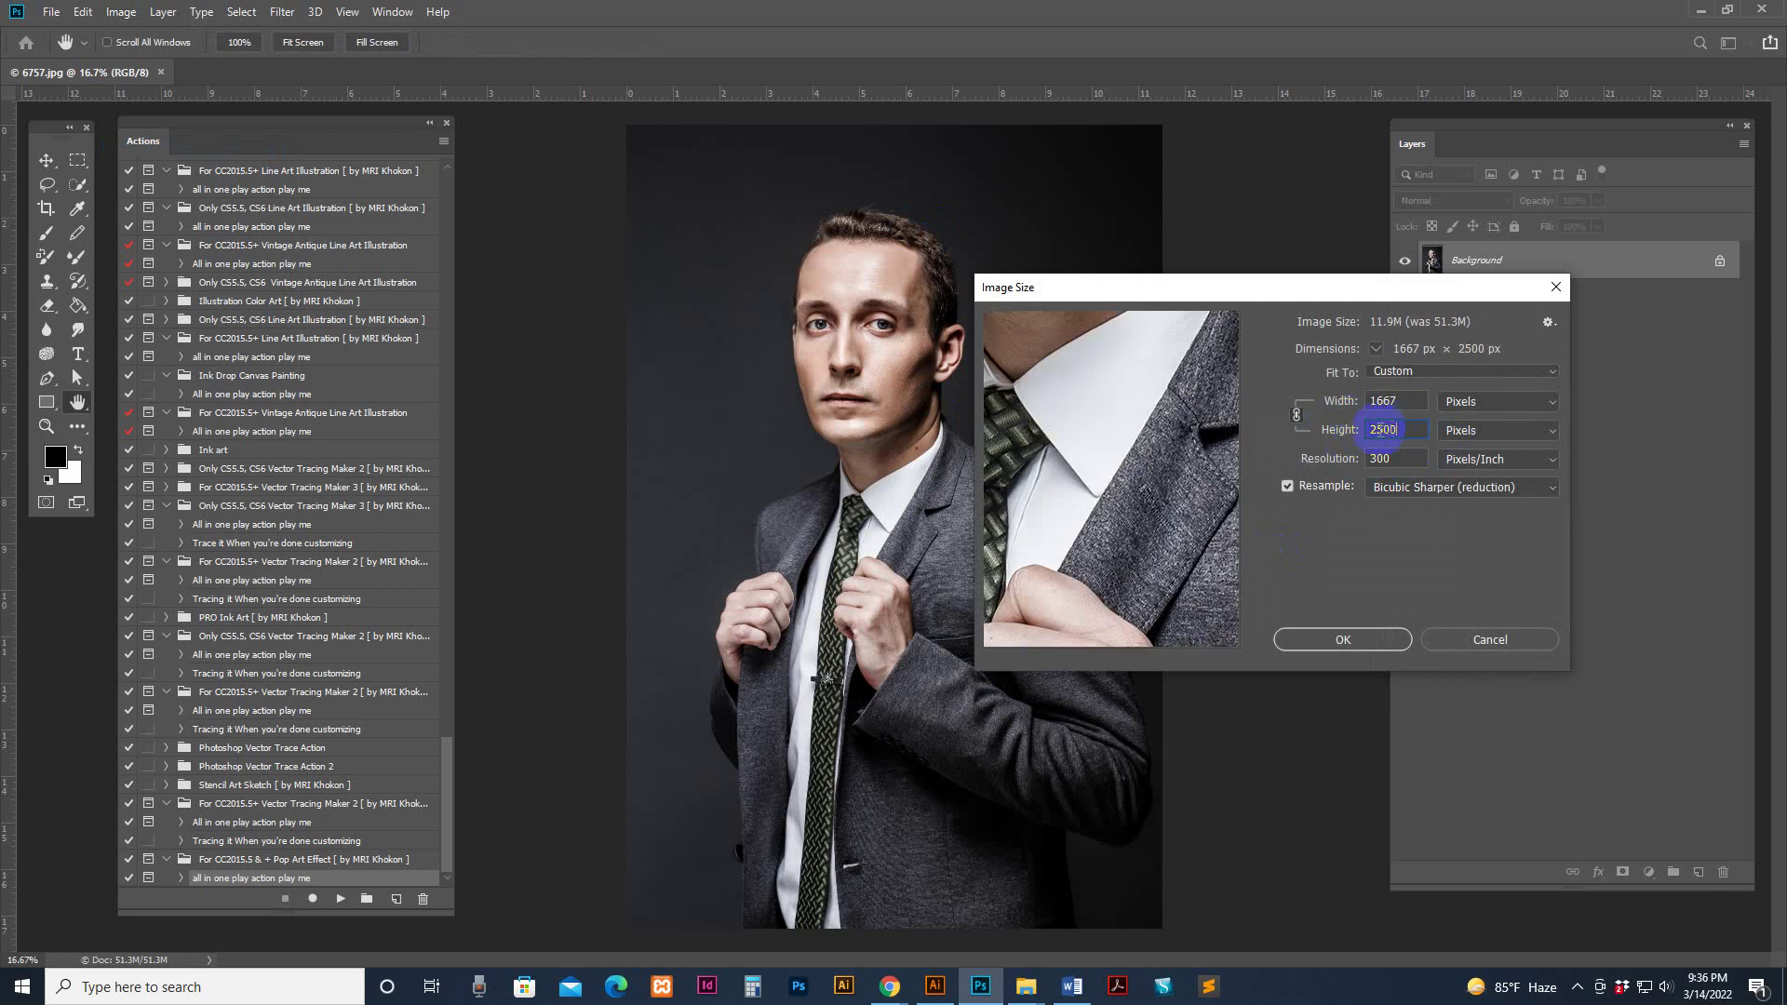
{"action": "left_click", "coordinate": [1343, 640]}
{"action": "left_click_drag", "start_coordinate": [898, 387], "coordinate": [906, 432]}
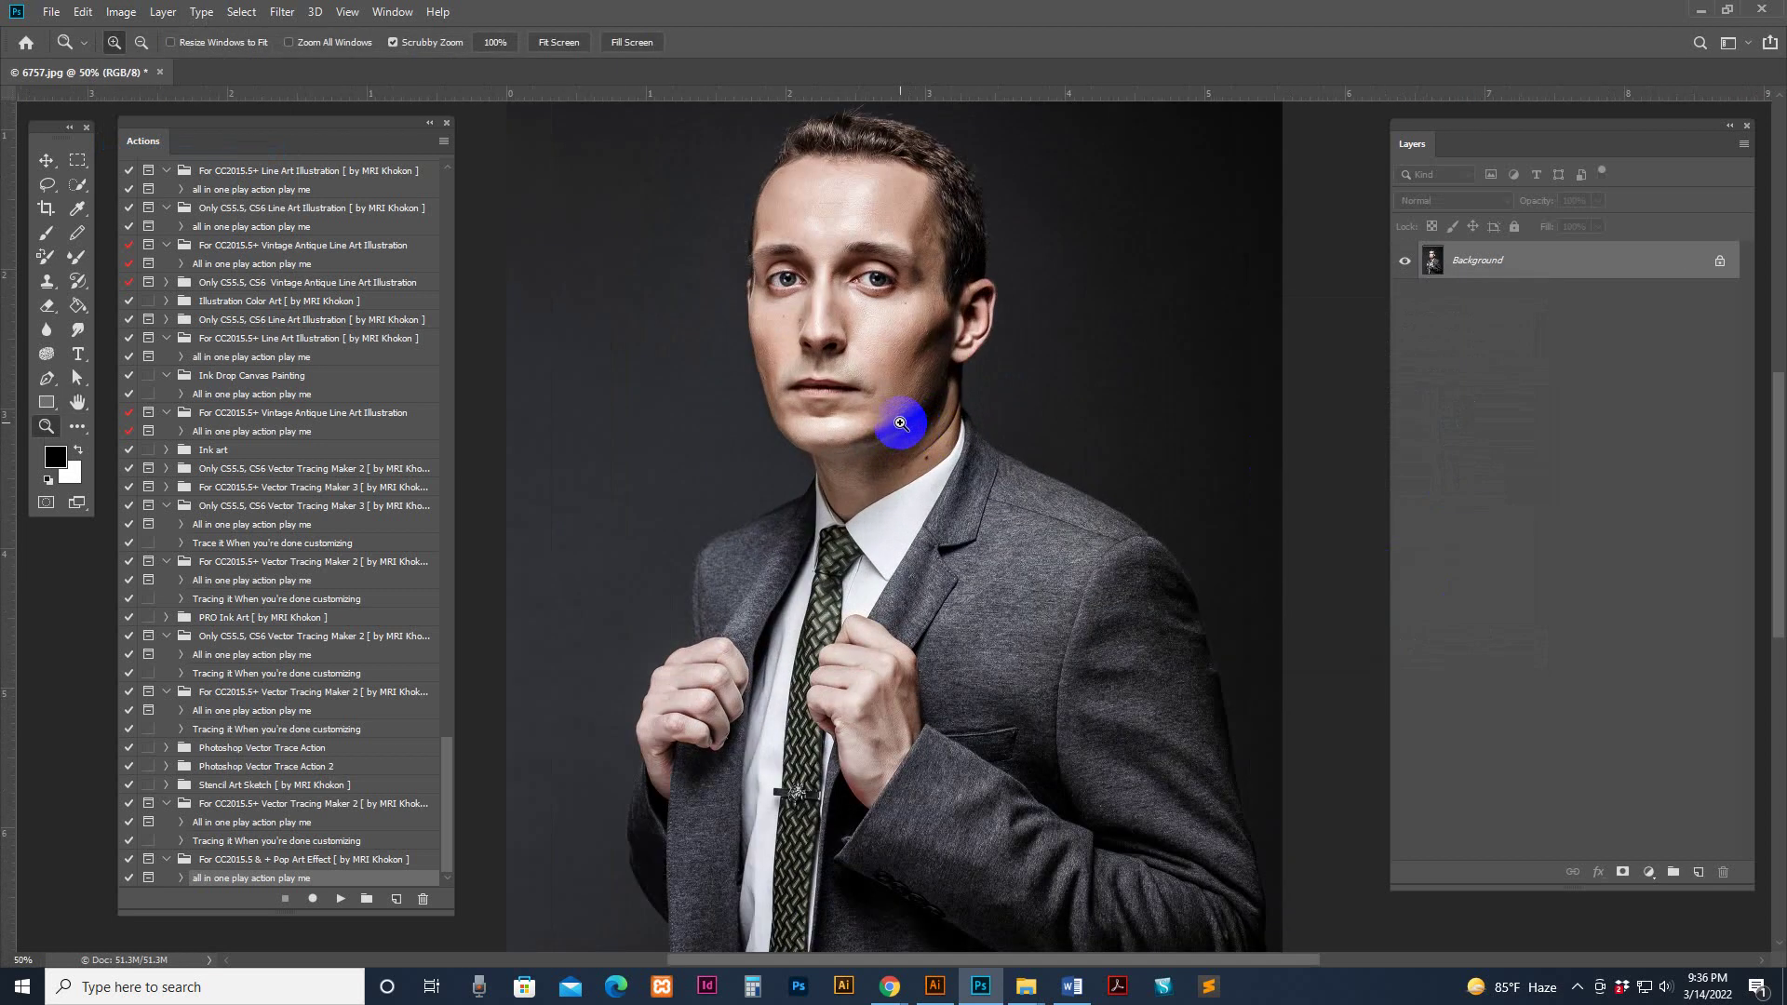
Select the man with Select Subject and add a new empty layer
{"action": "left_click", "coordinate": [78, 185]}
{"action": "left_click", "coordinate": [475, 42]}
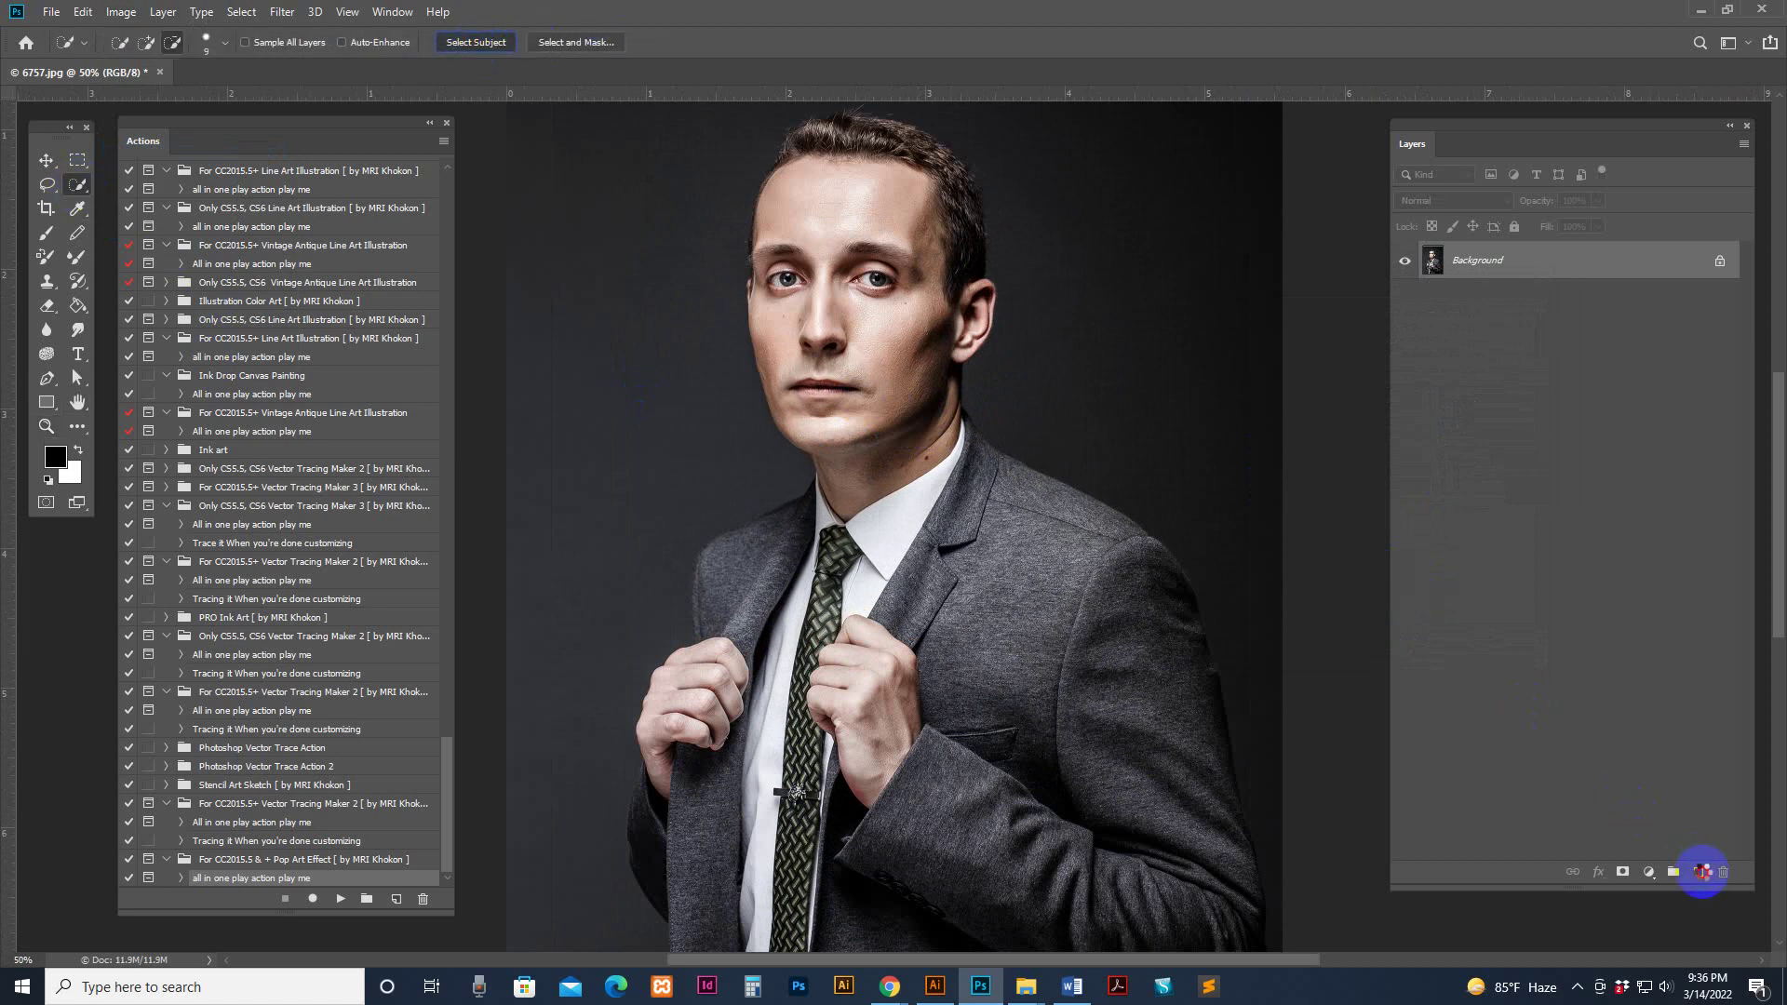
{"action": "left_click", "coordinate": [1694, 869]}
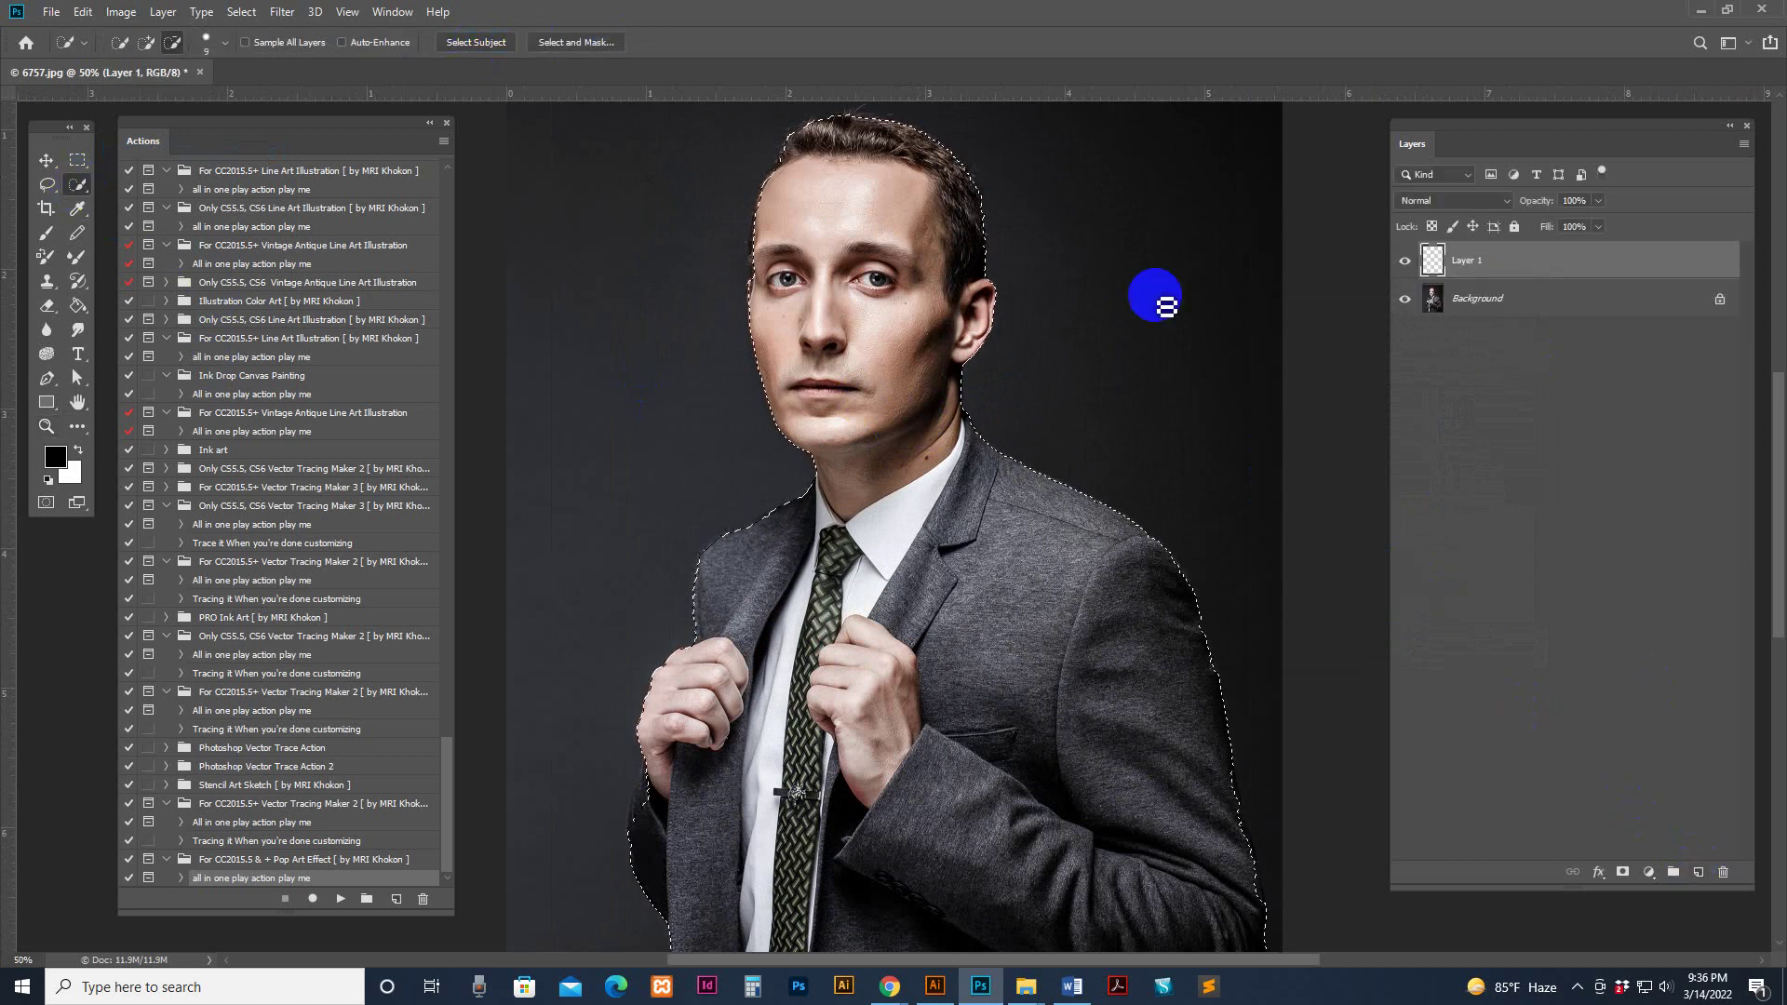
Fill the man's selection with pure red on the new layer, then view it at 33.3%
{"action": "left_click", "coordinate": [55, 456]}
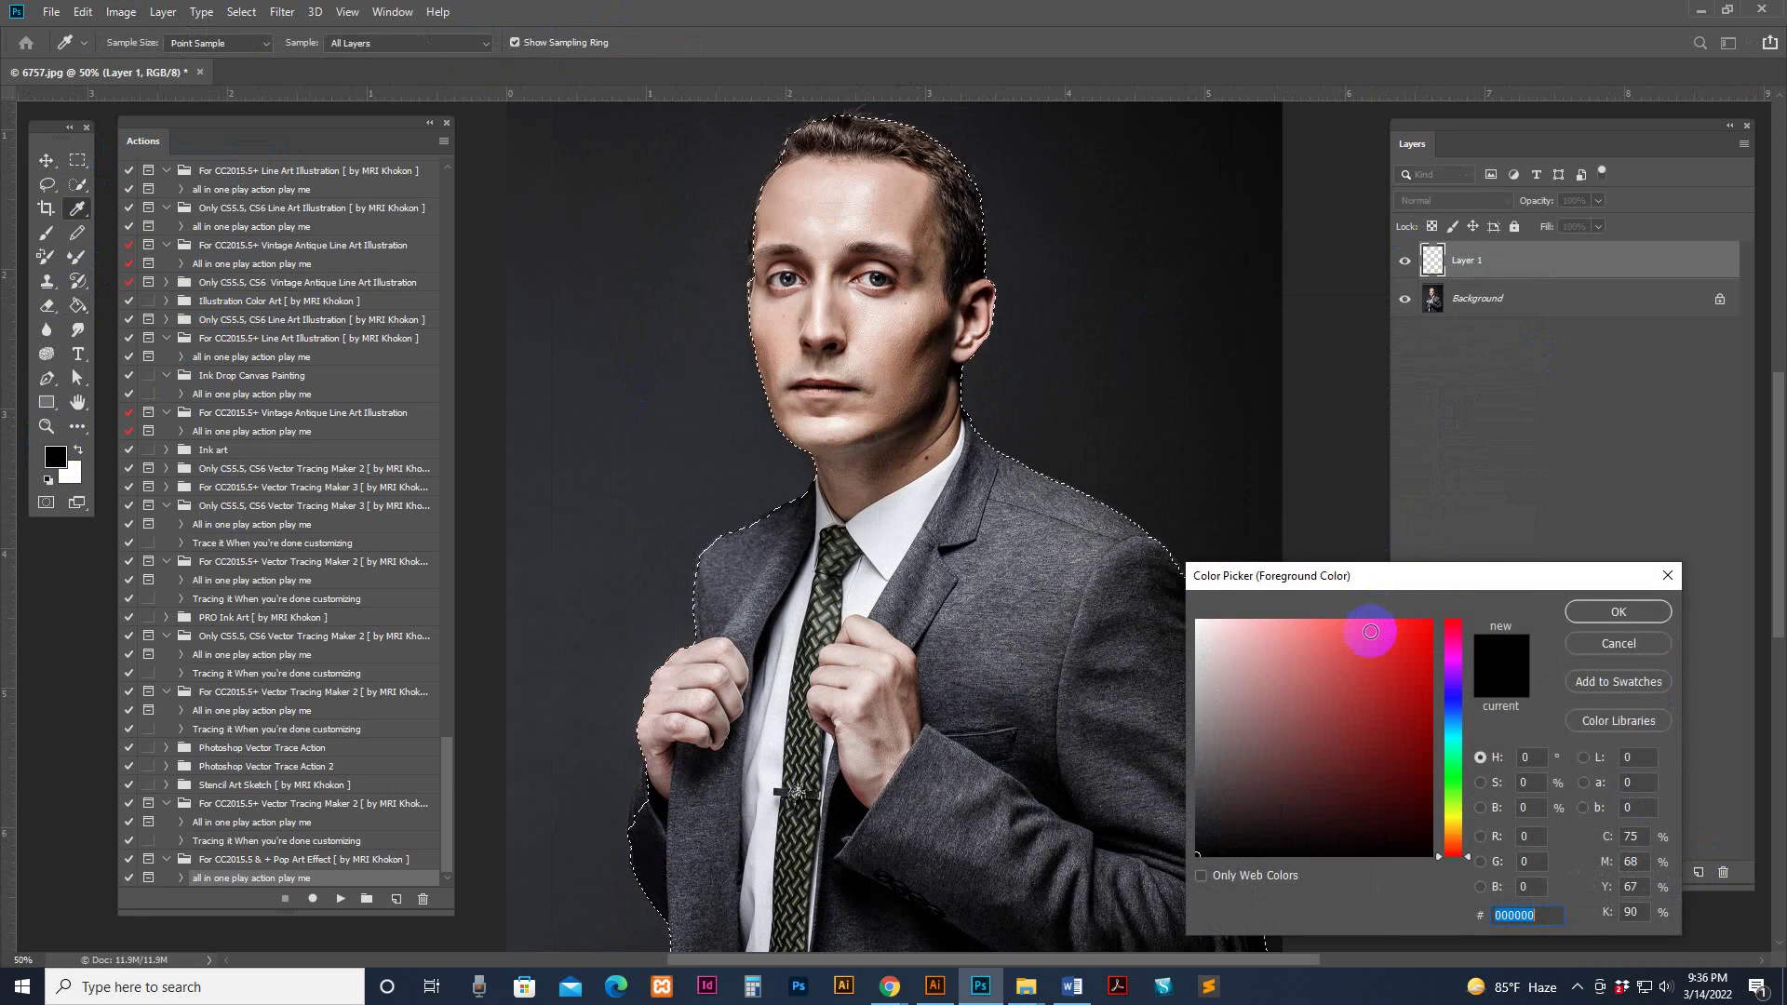
{"action": "left_click_drag", "start_coordinate": [1375, 626], "coordinate": [1433, 620]}
{"action": "left_click", "coordinate": [1618, 612]}
{"action": "key", "text": "g"}
{"action": "left_click", "coordinate": [973, 536]}
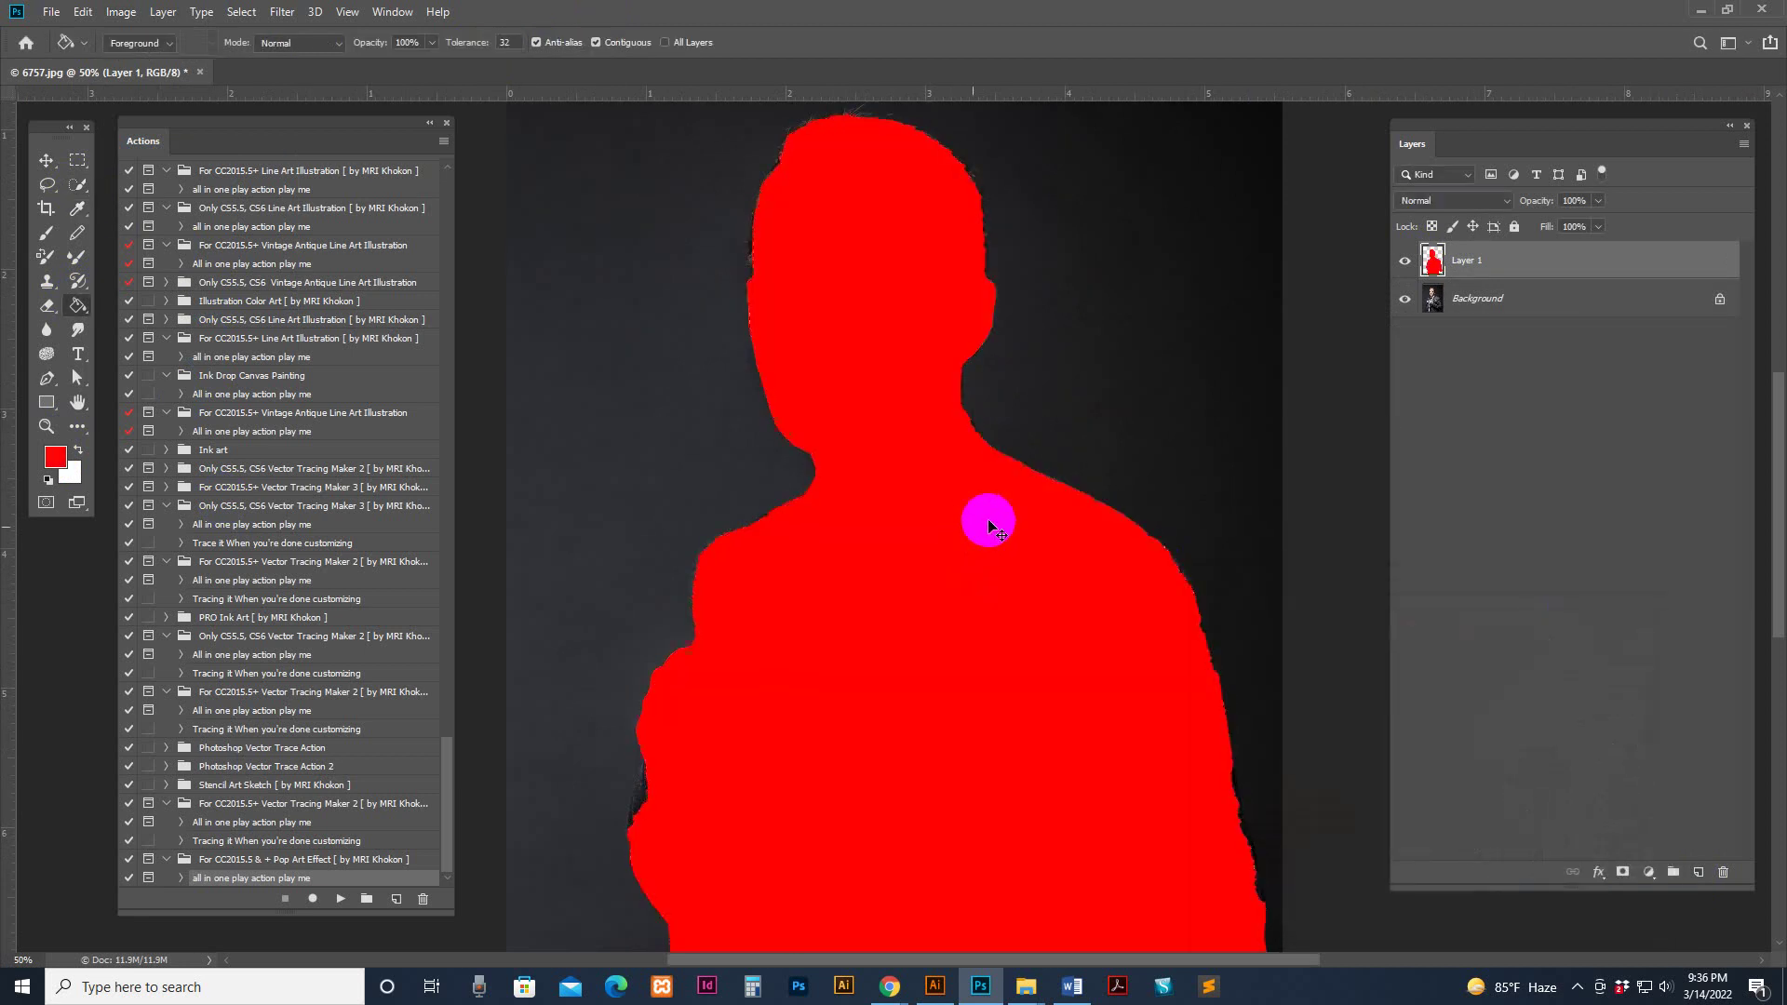
{"action": "key", "text": "z"}
{"action": "left_click", "coordinate": [1028, 411], "text": "alt"}
{"action": "left_click", "coordinate": [1469, 260]}
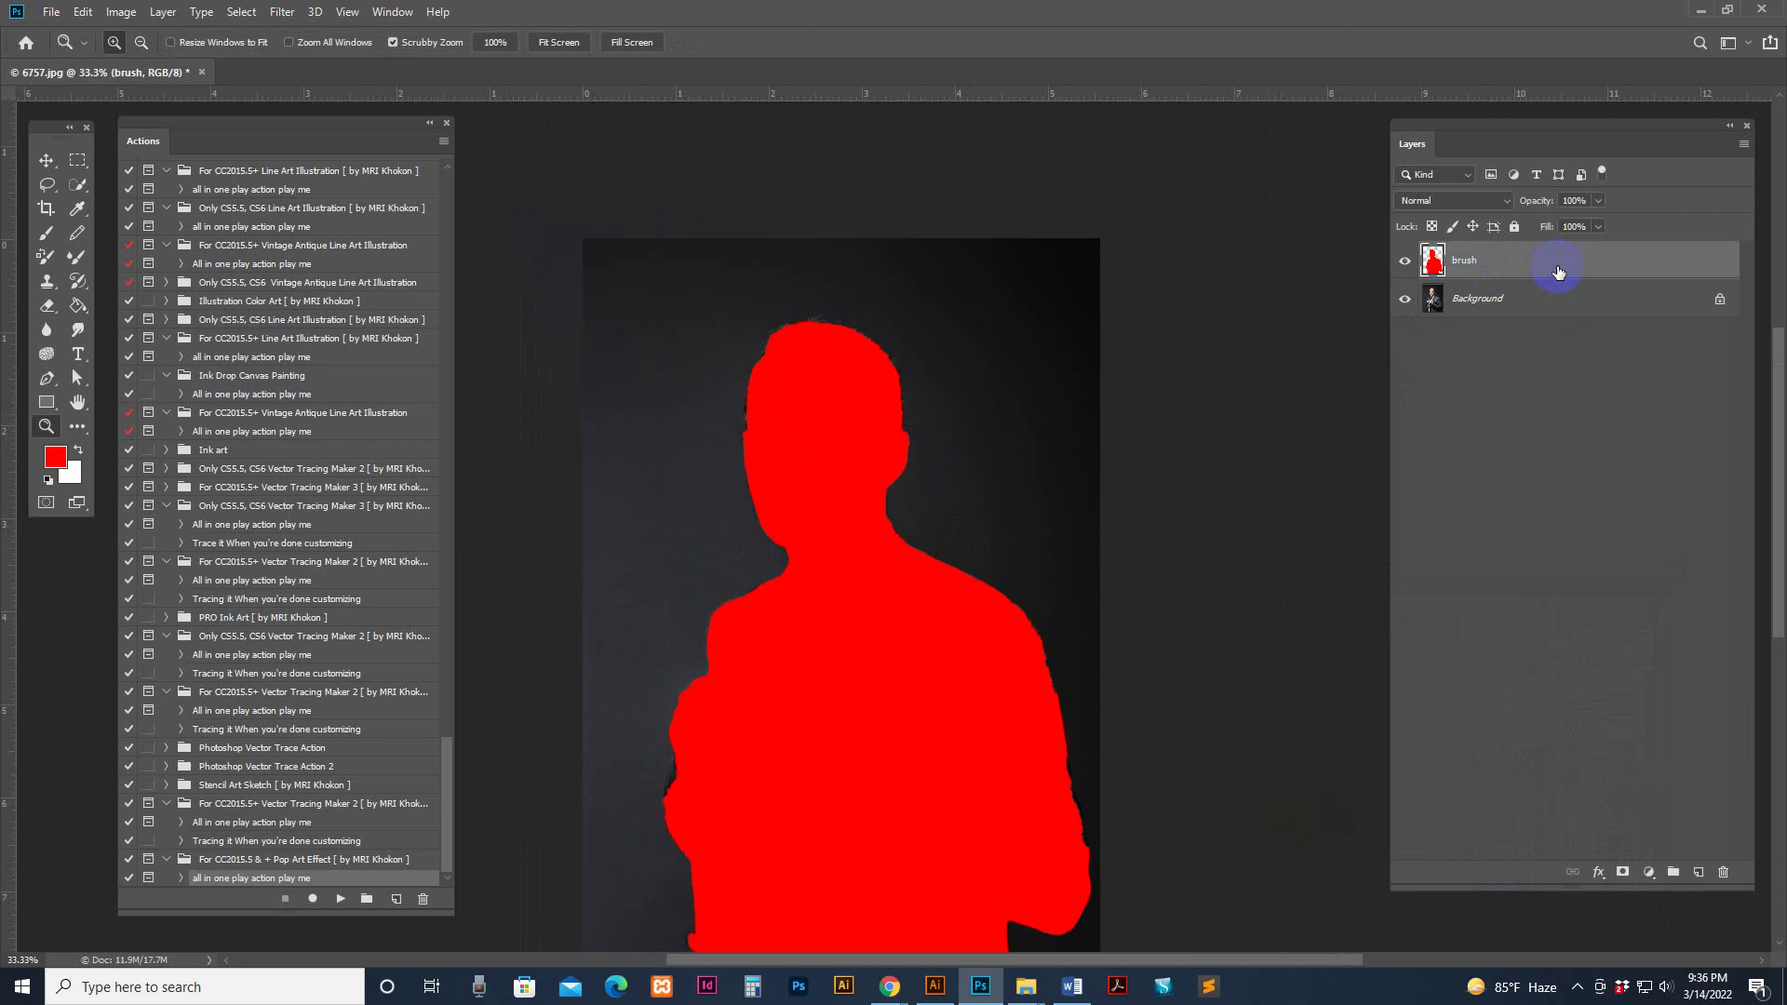
Load the brush layer's red shape as a selection to check coverage, then deselect
{"action": "left_click", "coordinate": [1434, 260], "text": "ctrl"}
{"action": "left_click", "coordinate": [878, 459]}
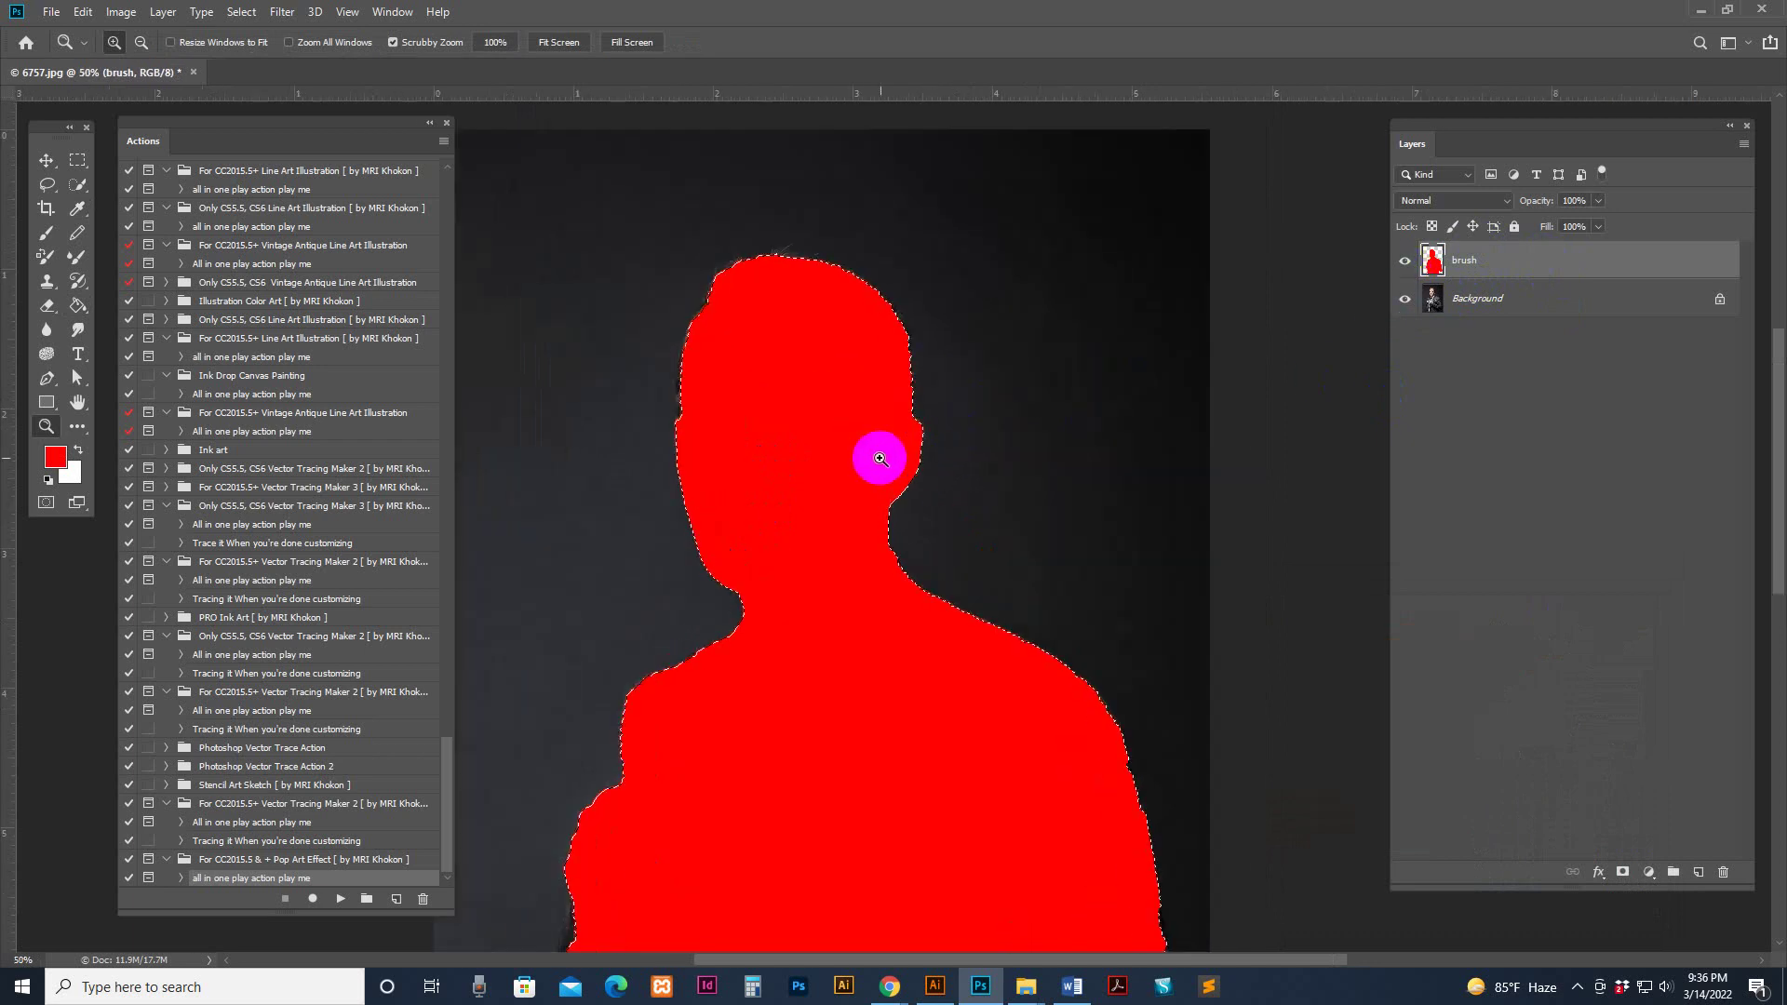
{"action": "left_click", "coordinate": [252, 18]}
{"action": "left_click", "coordinate": [261, 48]}
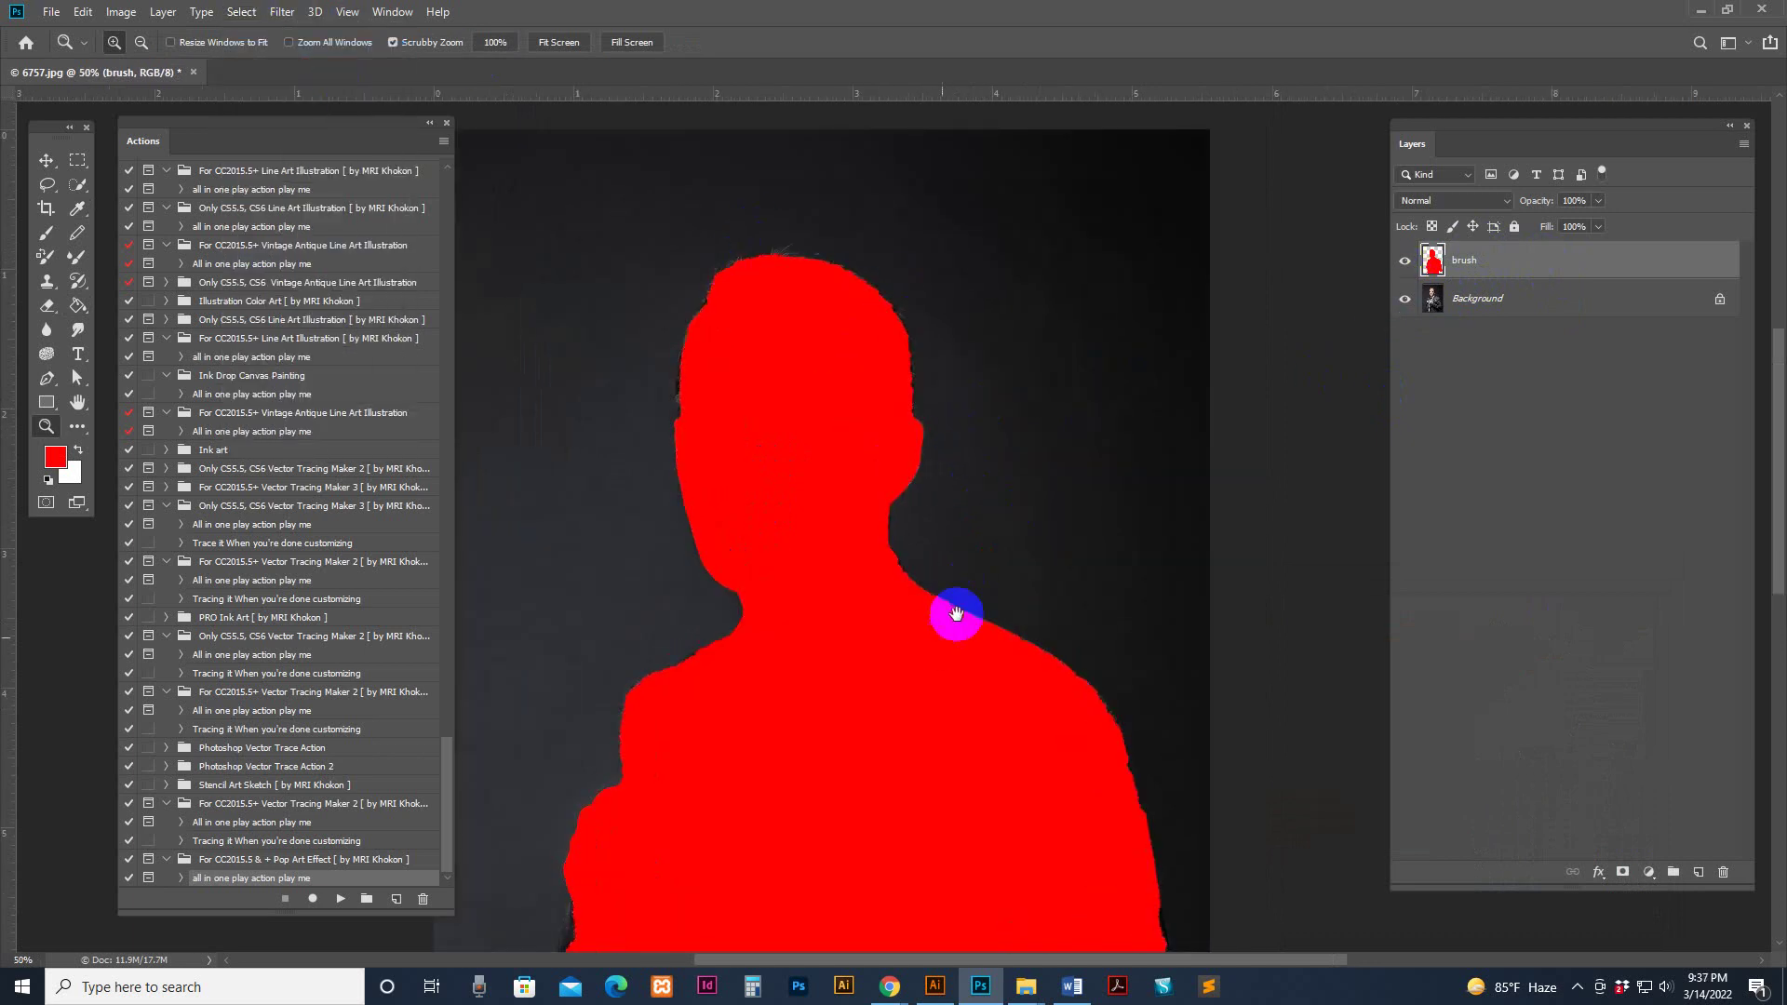
{"action": "left_click_drag", "start_coordinate": [956, 613], "coordinate": [969, 591]}
Brush red over the gaps along the top edge of the head and shoulders
{"action": "left_click", "coordinate": [47, 234]}
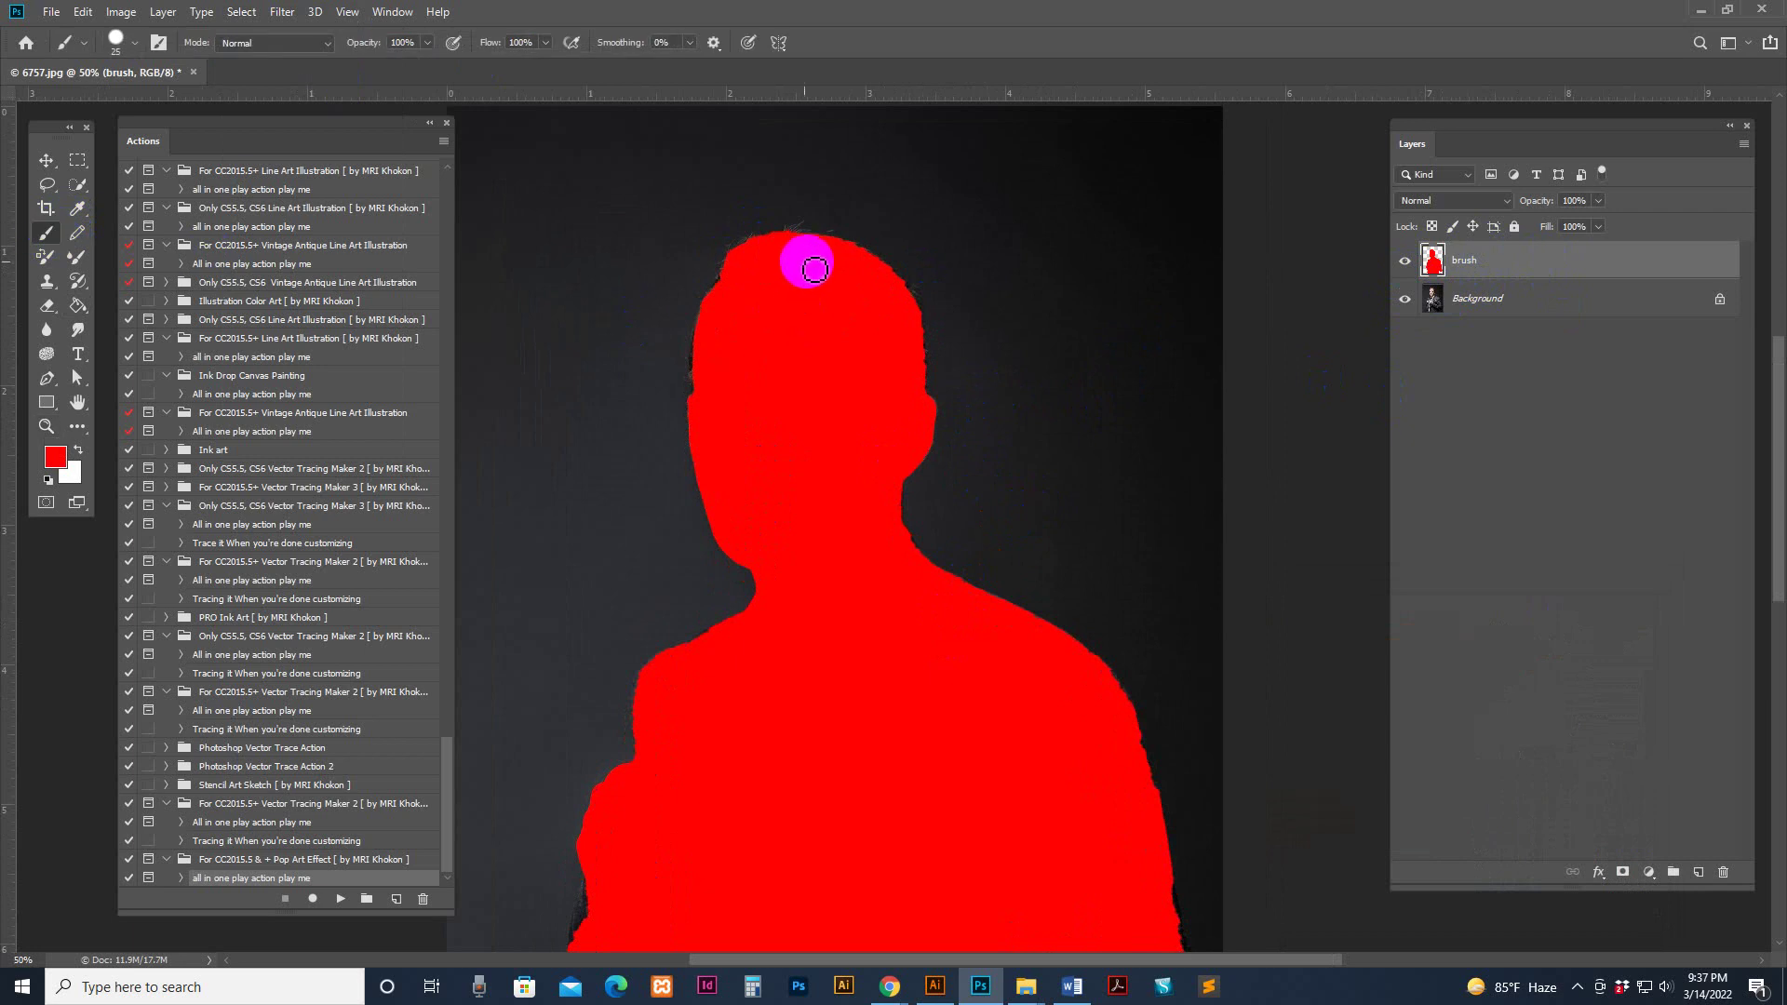
{"action": "mouse_move", "coordinate": [919, 405]}
{"action": "left_mouse_down"}
{"action": "mouse_move", "coordinate": [894, 278]}
{"action": "mouse_move", "coordinate": [831, 242]}
{"action": "mouse_move", "coordinate": [746, 259]}
{"action": "mouse_move", "coordinate": [703, 351]}
{"action": "mouse_move", "coordinate": [702, 409]}
{"action": "mouse_move", "coordinate": [744, 512]}
{"action": "mouse_move", "coordinate": [779, 466]}
{"action": "mouse_move", "coordinate": [783, 439]}
{"action": "mouse_move", "coordinate": [743, 448]}
{"action": "mouse_move", "coordinate": [767, 433]}
{"action": "mouse_move", "coordinate": [657, 498]}
{"action": "mouse_move", "coordinate": [646, 610]}
{"action": "mouse_move", "coordinate": [615, 634]}
{"action": "mouse_move", "coordinate": [590, 738]}
{"action": "mouse_move", "coordinate": [594, 819]}
{"action": "left_mouse_up"}
{"action": "scroll", "coordinate": [778, 466], "scroll_direction": "down", "scroll_amount": 3}
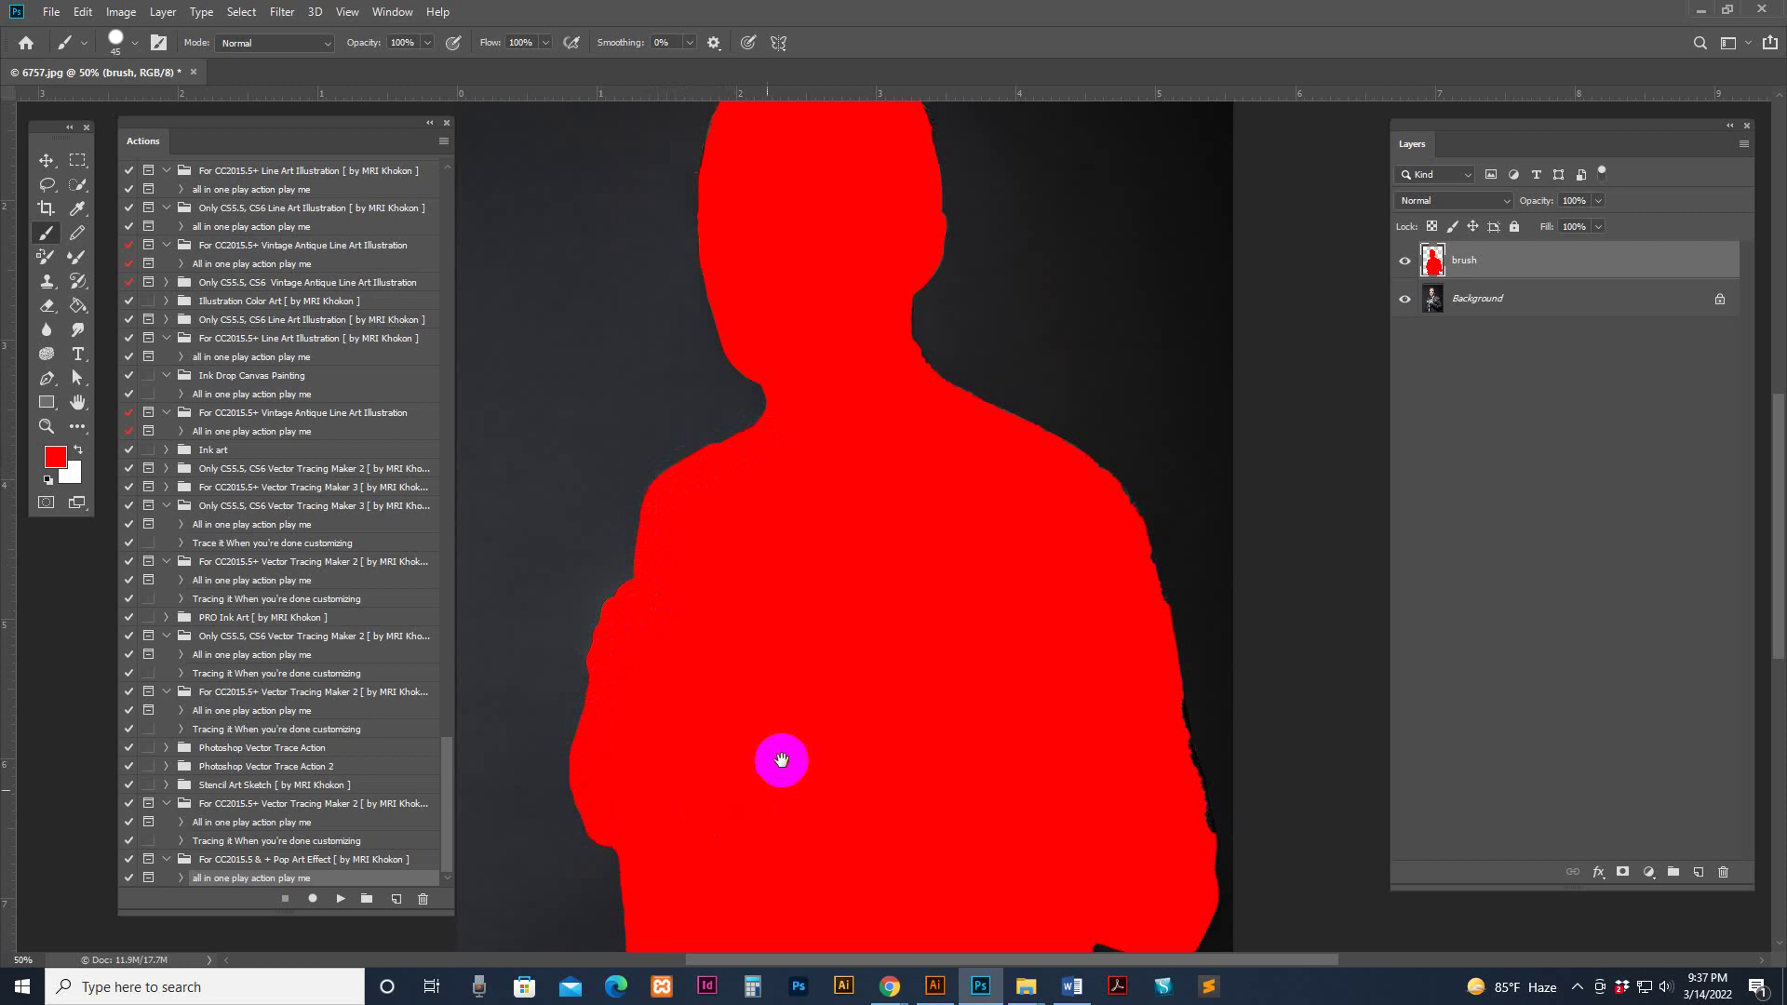
{"action": "left_click_drag", "start_coordinate": [782, 758], "coordinate": [627, 686]}
Confirm the image size again in the Image Size dialog
{"action": "left_click", "coordinate": [121, 11]}
{"action": "left_click", "coordinate": [185, 151]}
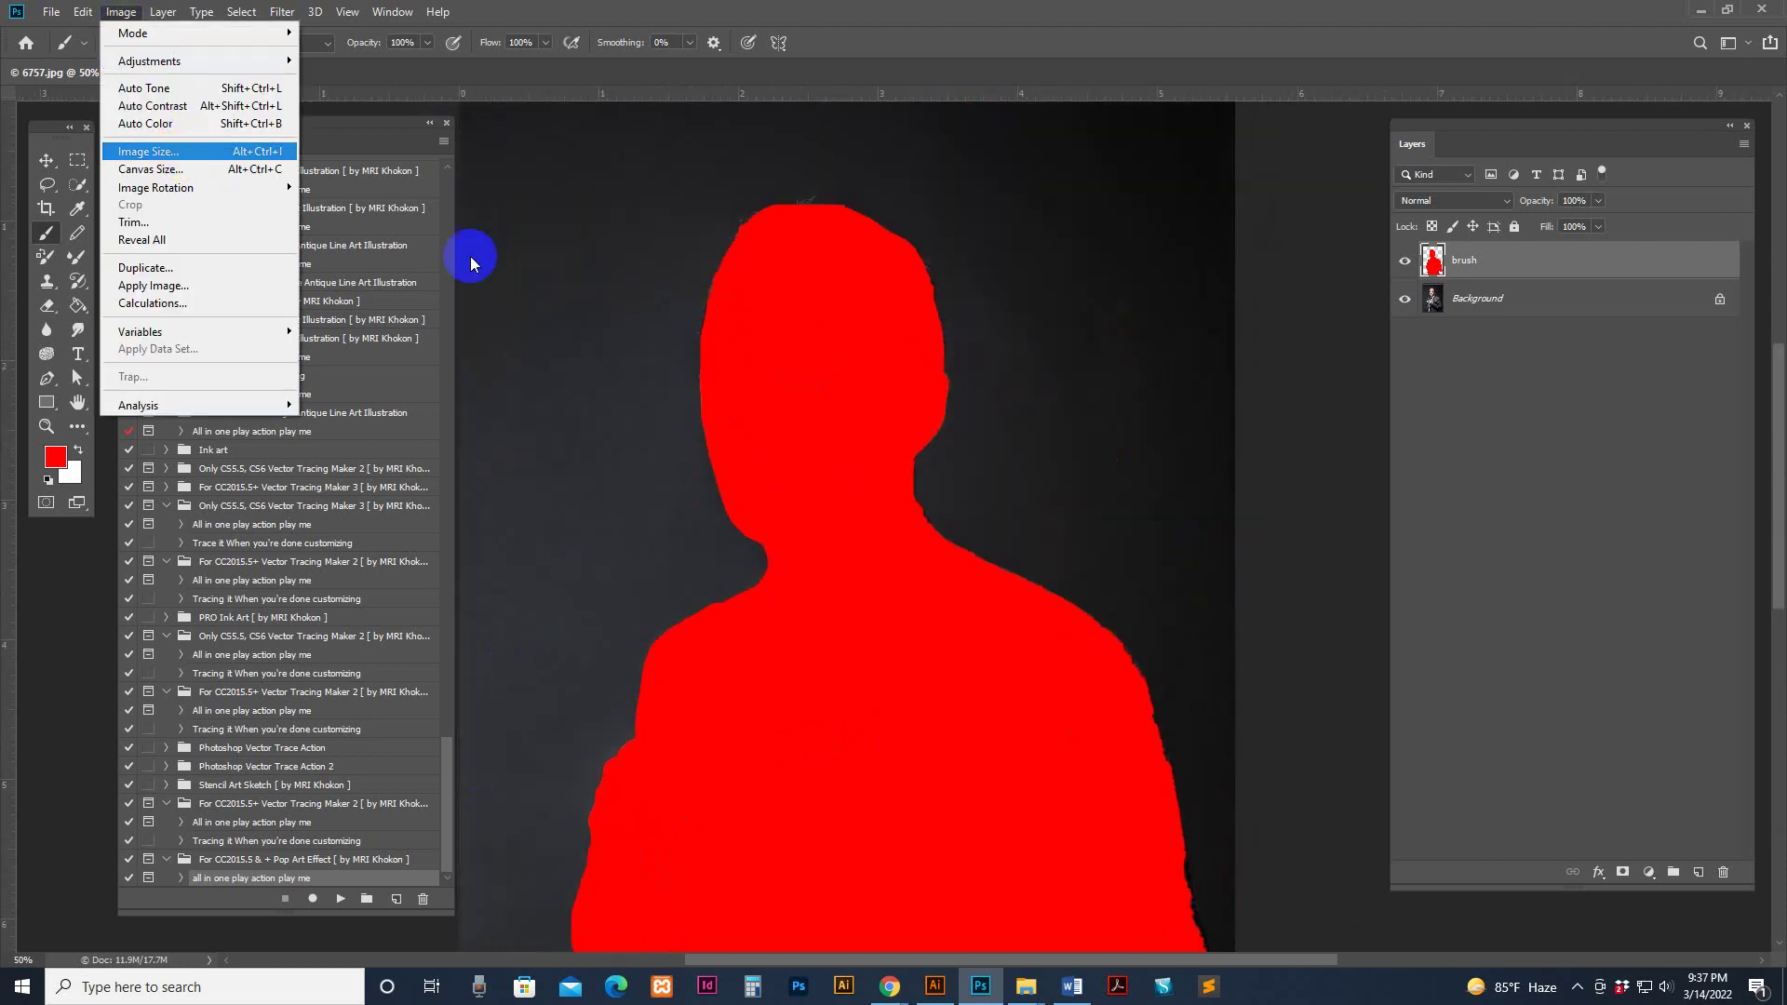
{"action": "left_click", "coordinate": [1343, 639]}
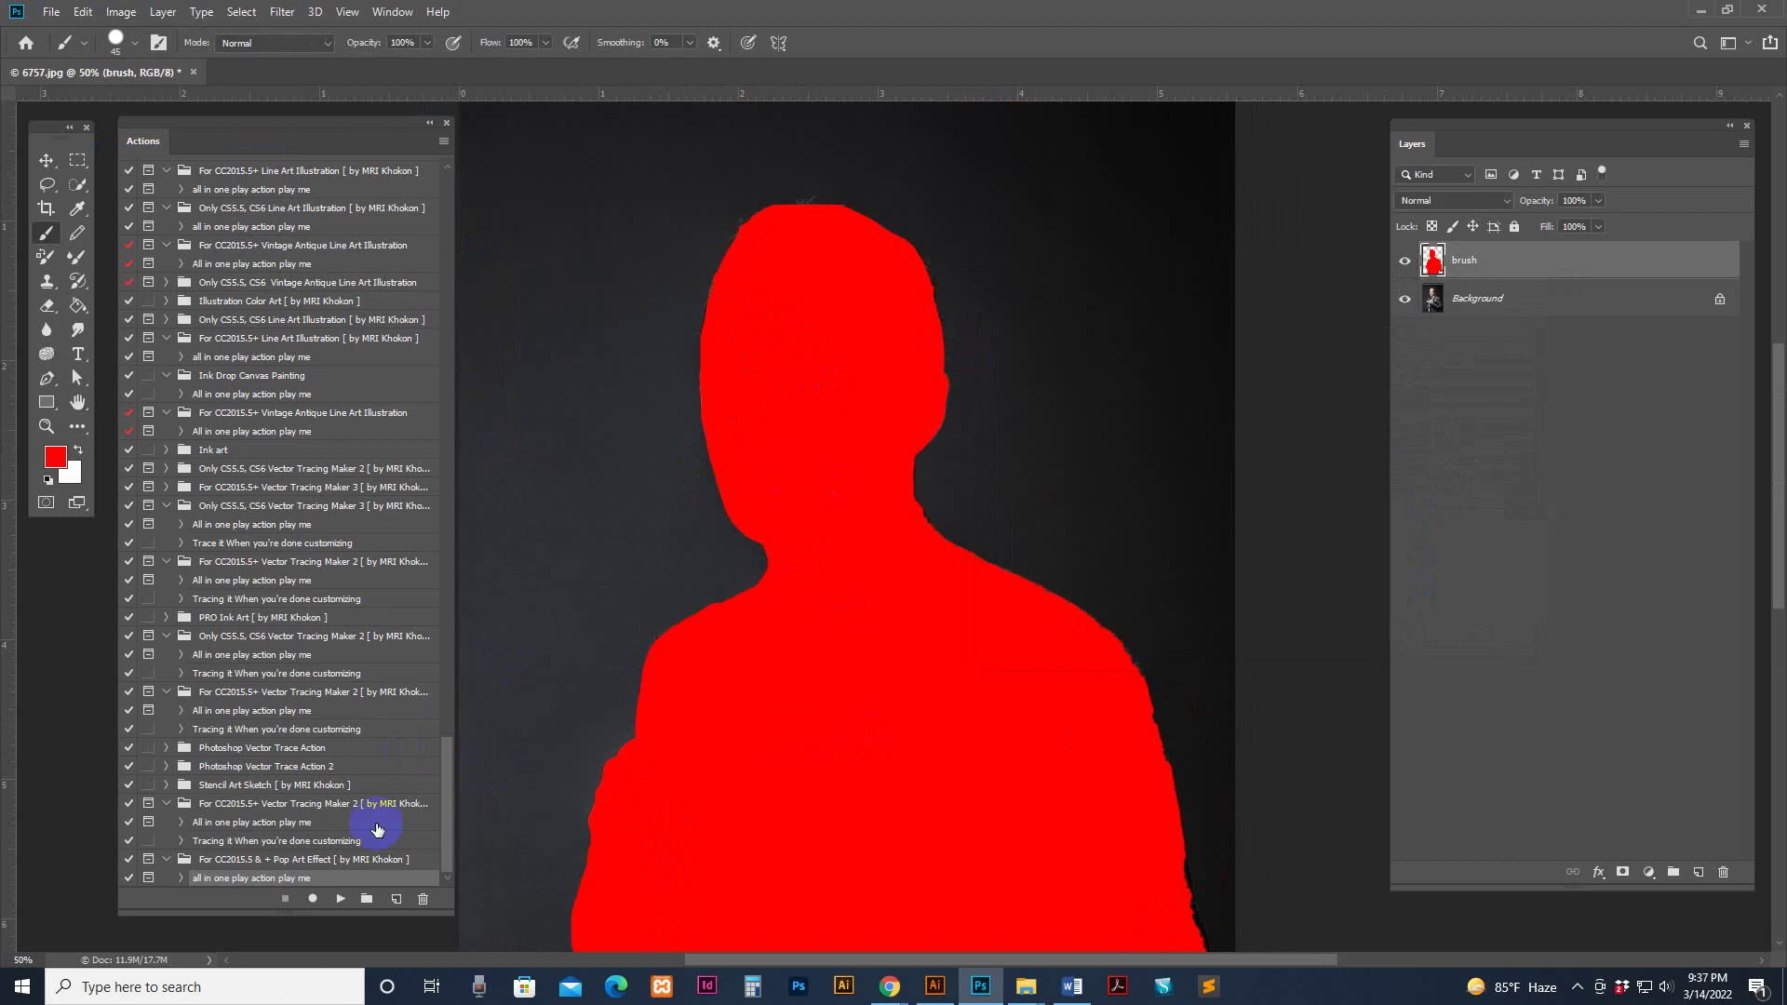
Play the 'all in one play action play me' Pop Art action, then inspect the resulting face up close
{"action": "left_click", "coordinate": [342, 899]}
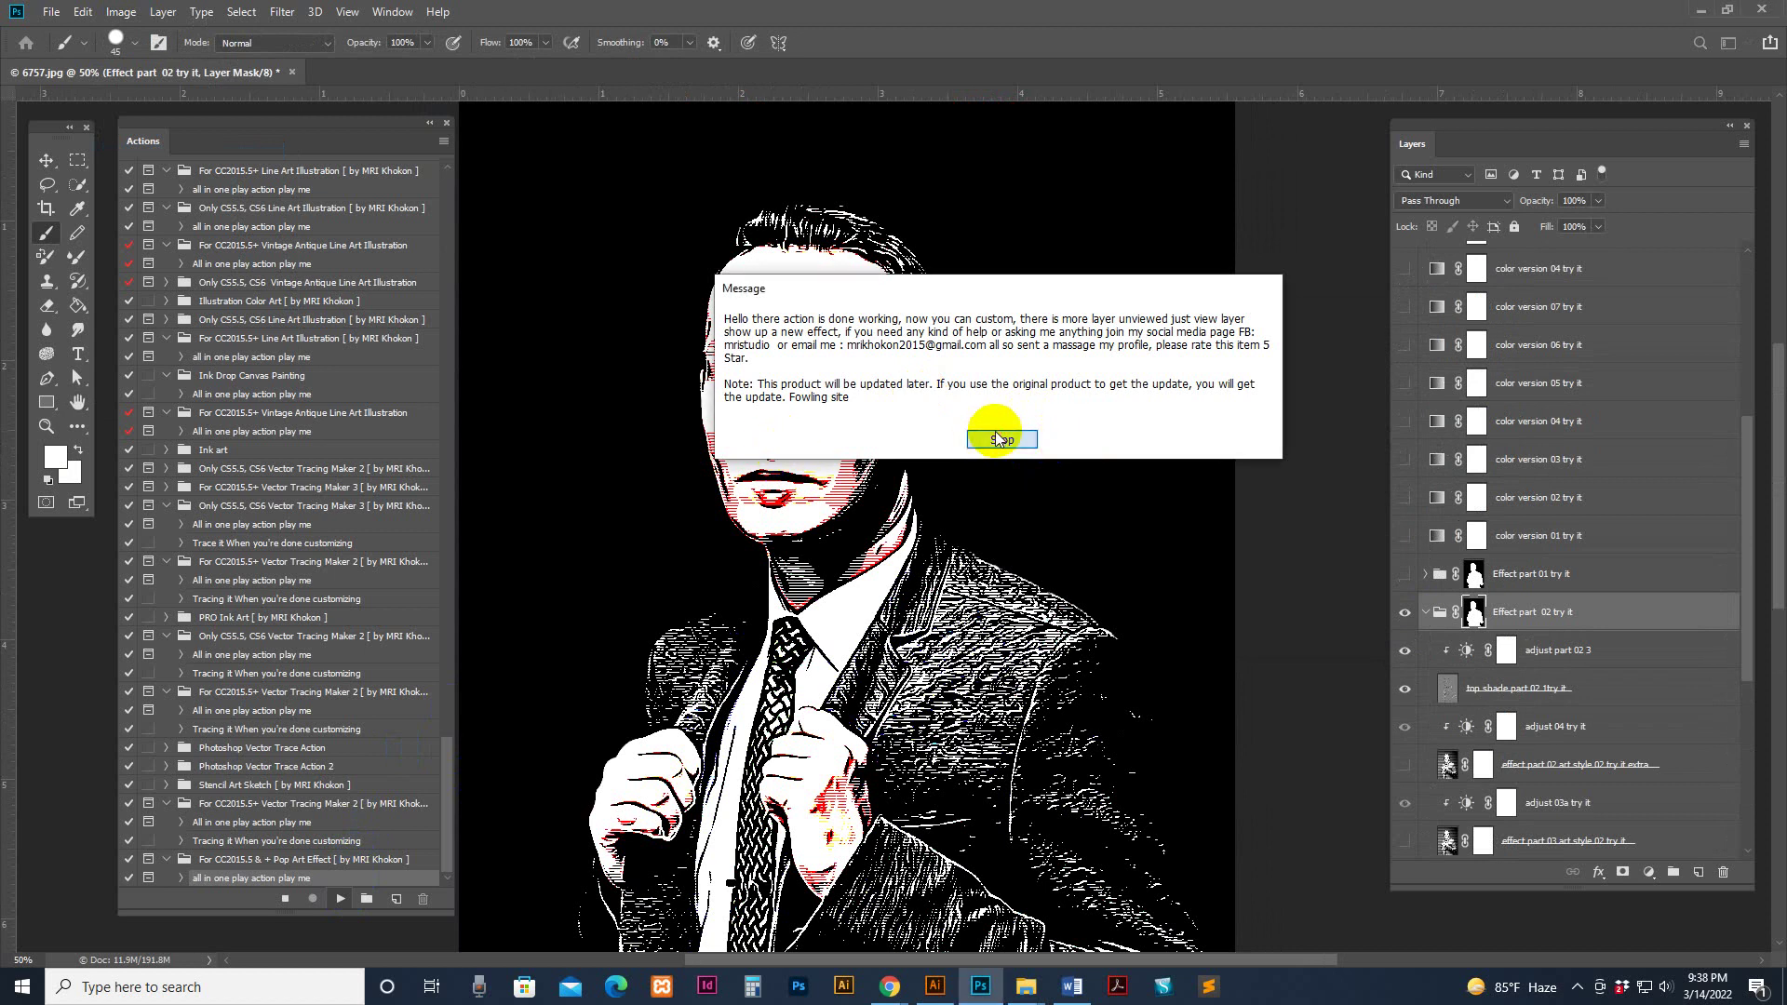
{"action": "left_click", "coordinate": [994, 439]}
{"action": "key", "text": "z"}
{"action": "left_click", "coordinate": [796, 436]}
{"action": "left_click", "coordinate": [878, 419]}
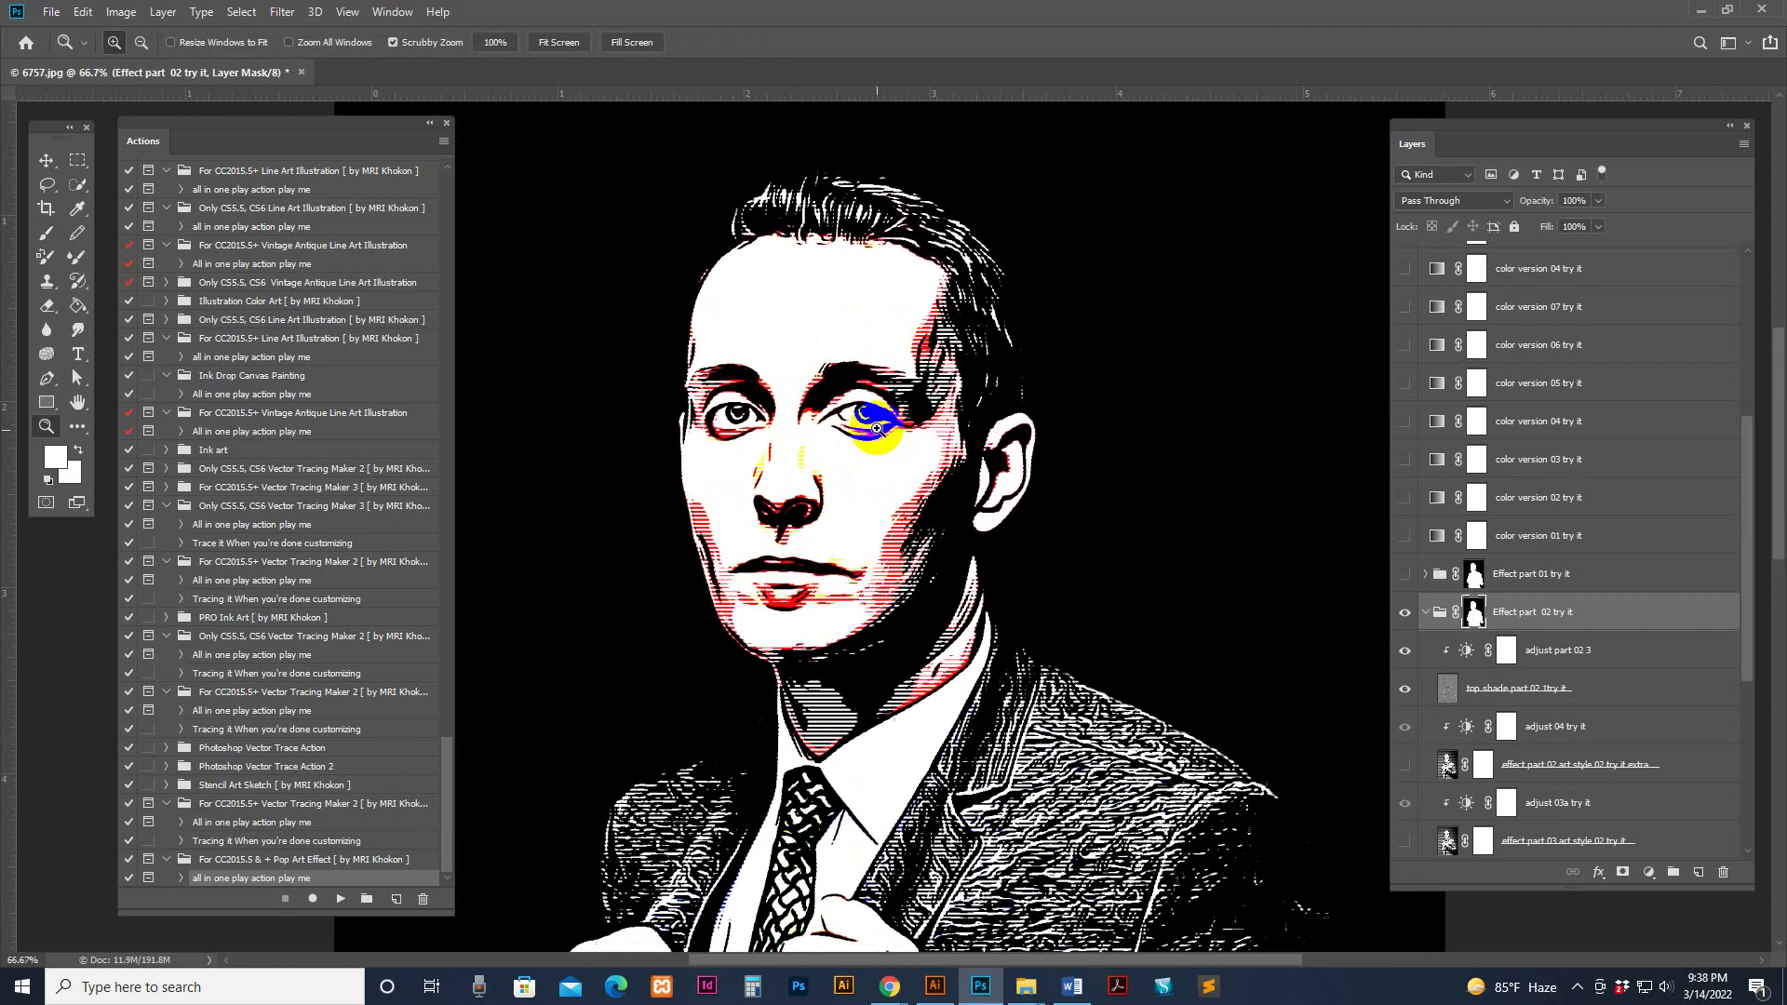
{"action": "left_click", "coordinate": [911, 458], "text": "alt"}
{"action": "left_click_drag", "start_coordinate": [925, 400], "coordinate": [914, 389]}
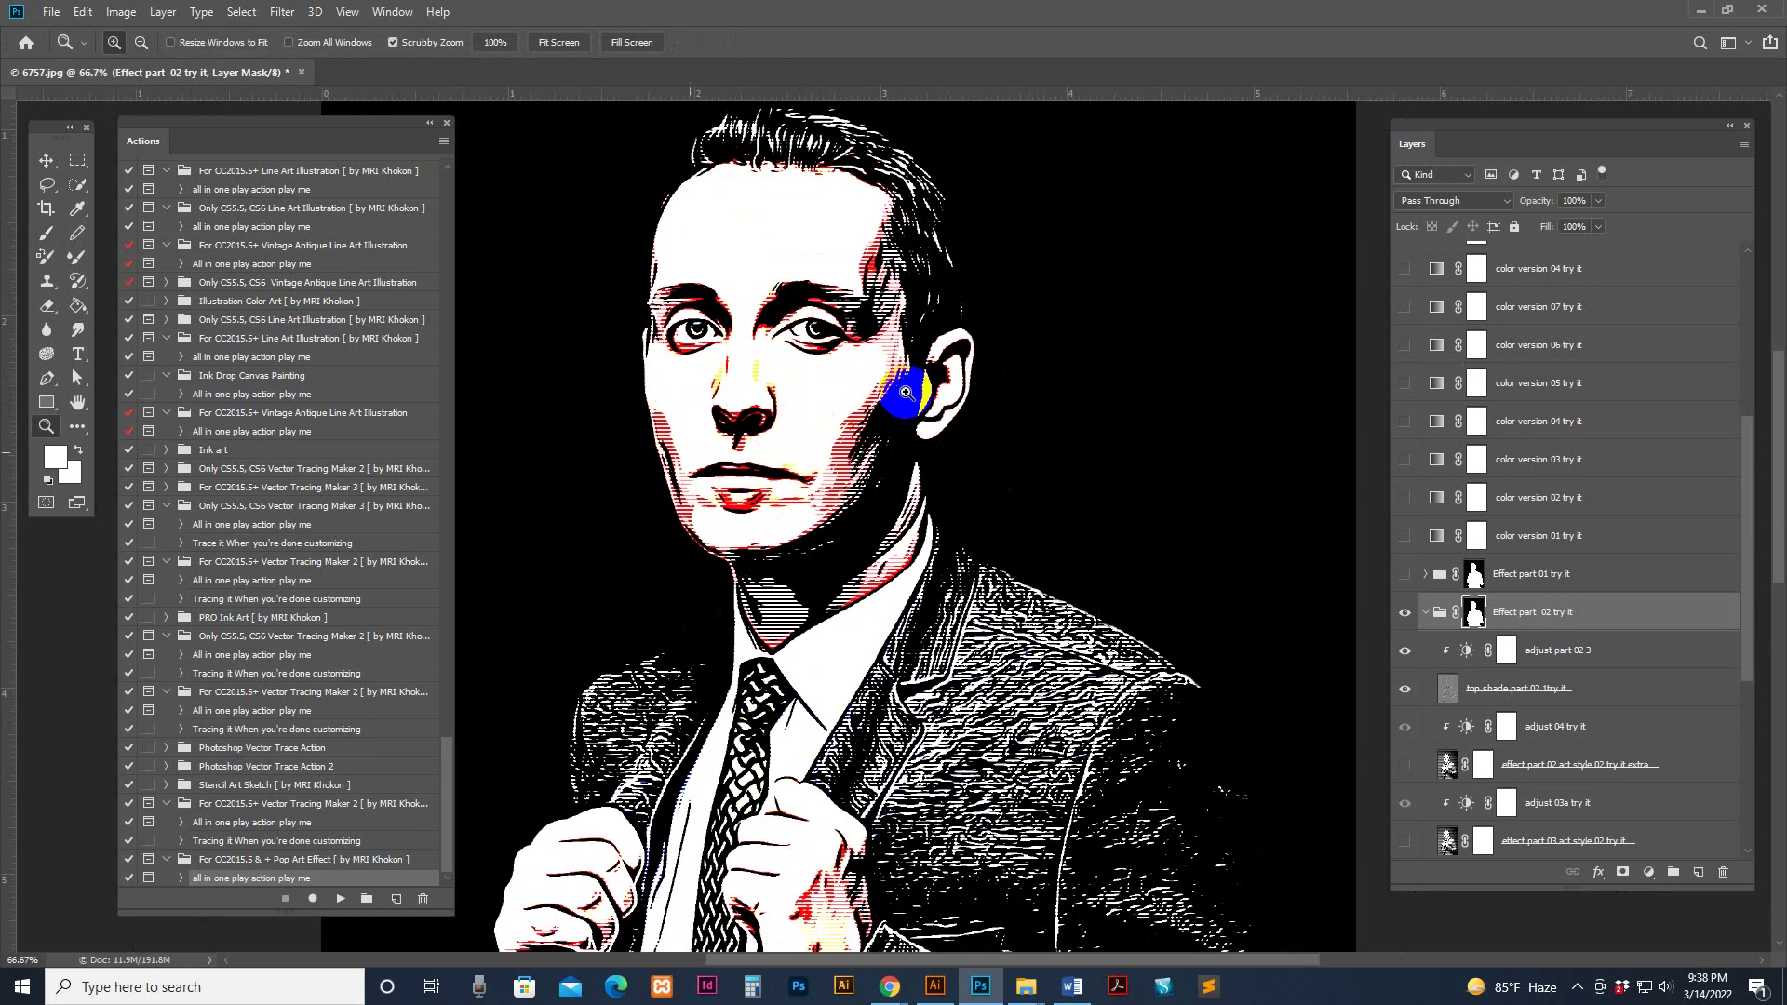
{"action": "left_click", "coordinate": [958, 410]}
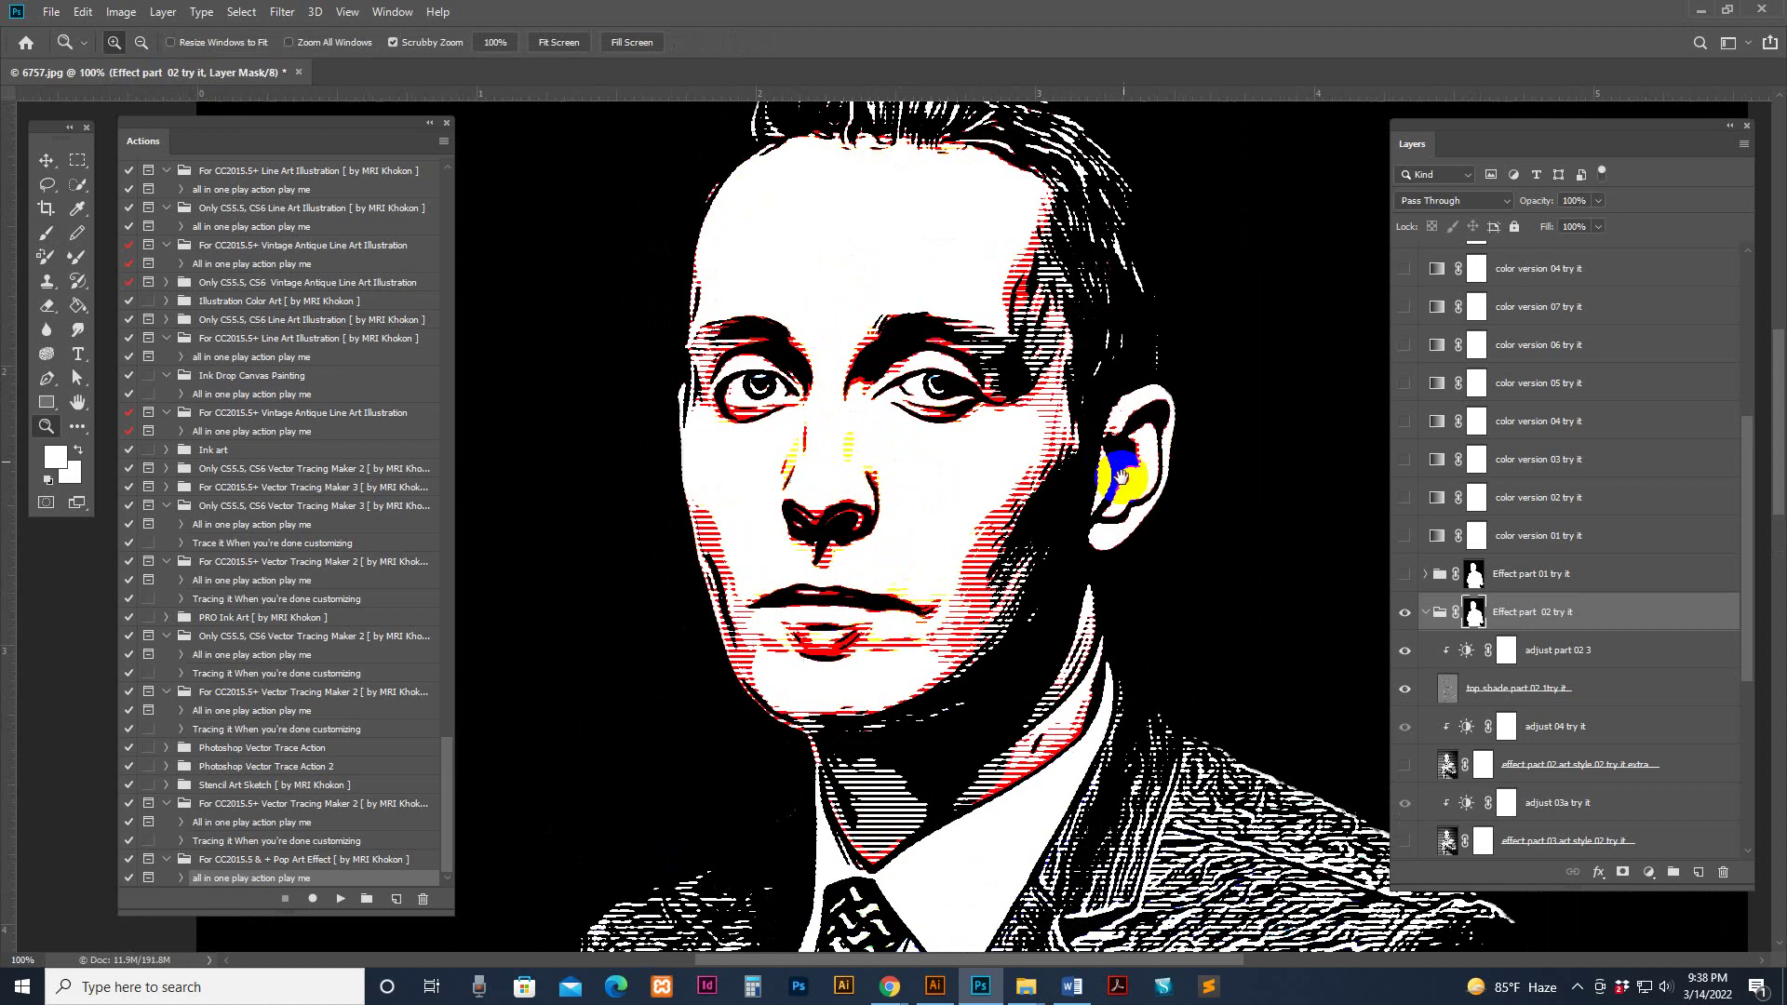
{"action": "scroll", "coordinate": [1527, 666], "scroll_direction": "down", "scroll_amount": 2}
{"action": "scroll", "coordinate": [1528, 666], "scroll_direction": "down", "scroll_amount": 3}
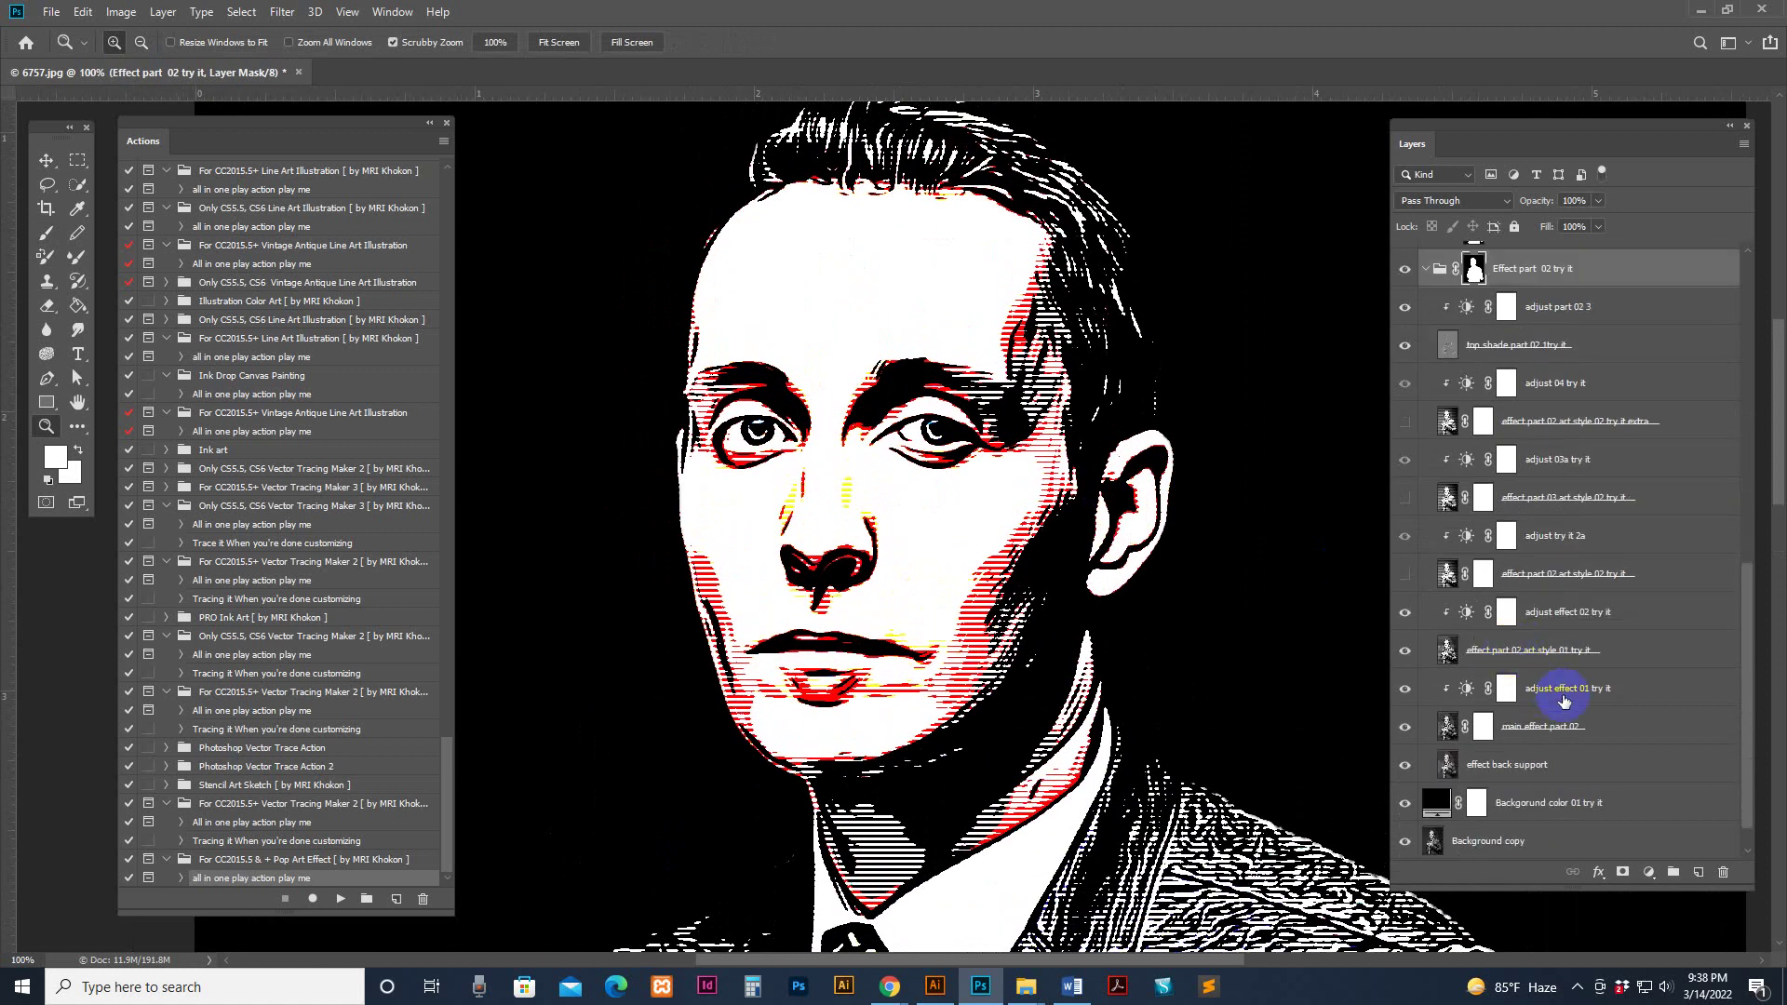
Raise the brightness of the 'adjust effect 01 try it' Brightness/Contrast layer
{"action": "left_click", "coordinate": [1609, 689]}
{"action": "left_click", "coordinate": [1466, 651]}
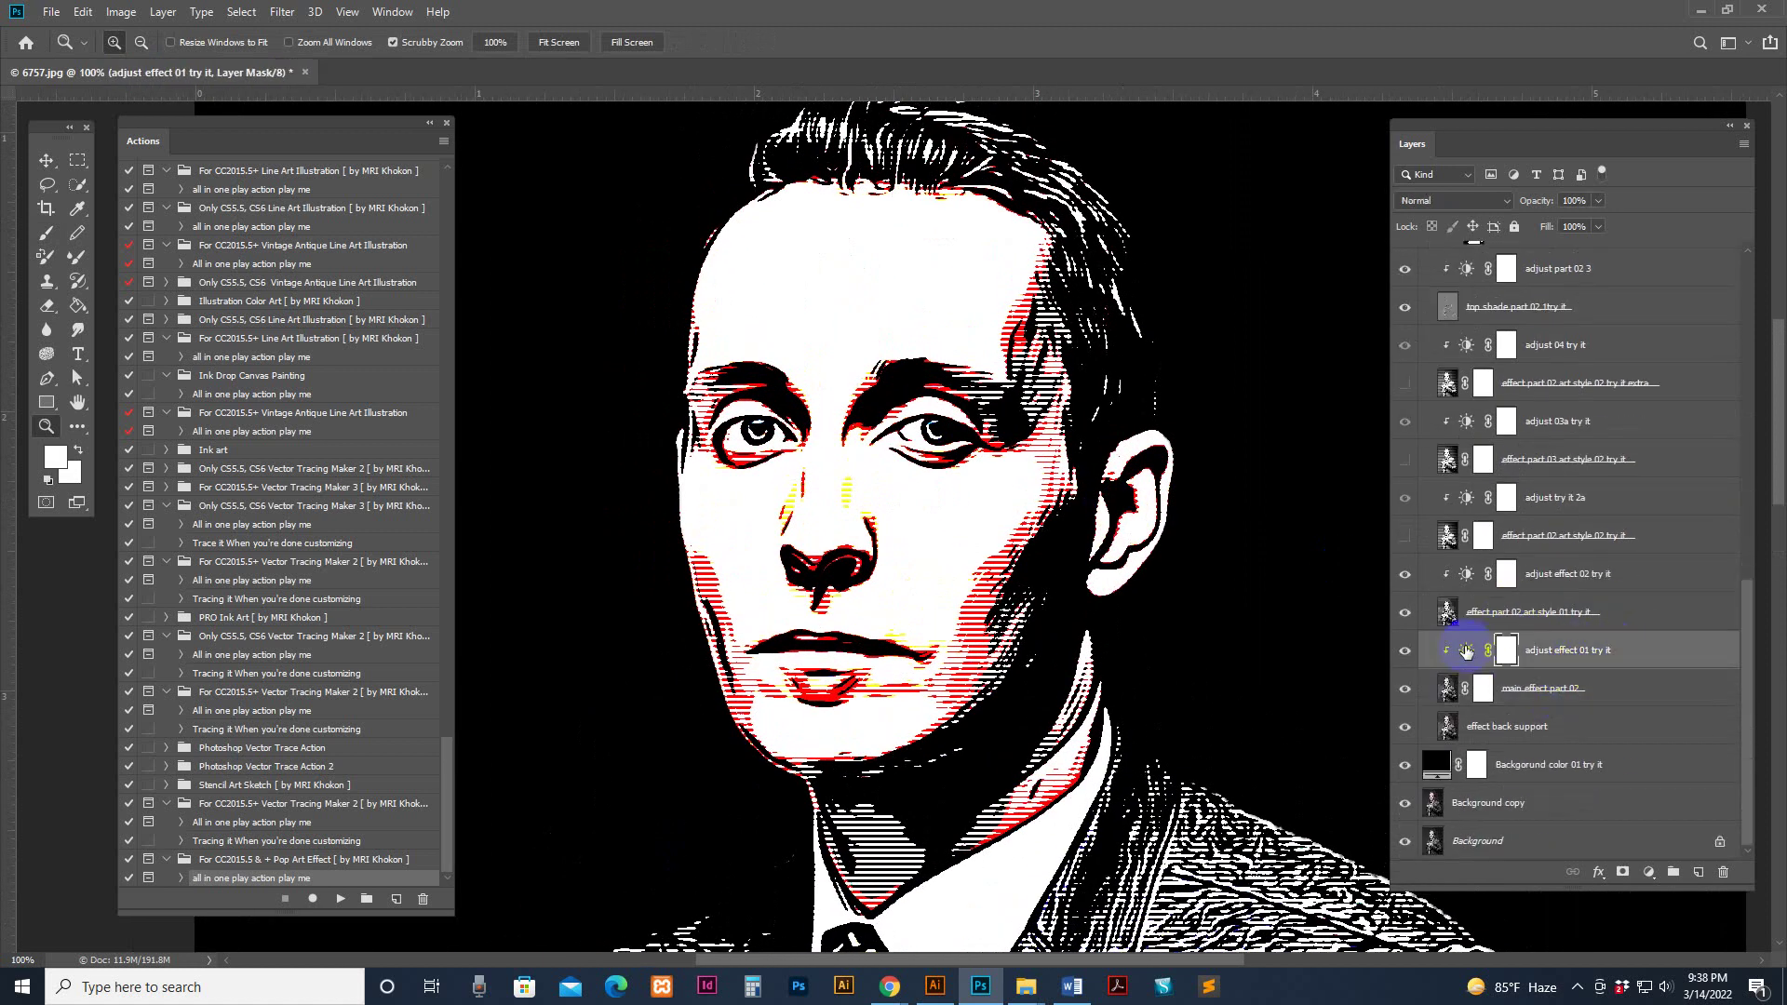
{"action": "double_click", "coordinate": [1466, 651]}
{"action": "mouse_move", "coordinate": [1232, 726]}
{"action": "left_mouse_down"}
{"action": "mouse_move", "coordinate": [1309, 722]}
{"action": "mouse_move", "coordinate": [1124, 714]}
{"action": "mouse_move", "coordinate": [1158, 715]}
{"action": "mouse_move", "coordinate": [1105, 754]}
{"action": "mouse_move", "coordinate": [1249, 756]}
{"action": "mouse_move", "coordinate": [1202, 762]}
{"action": "left_mouse_up"}
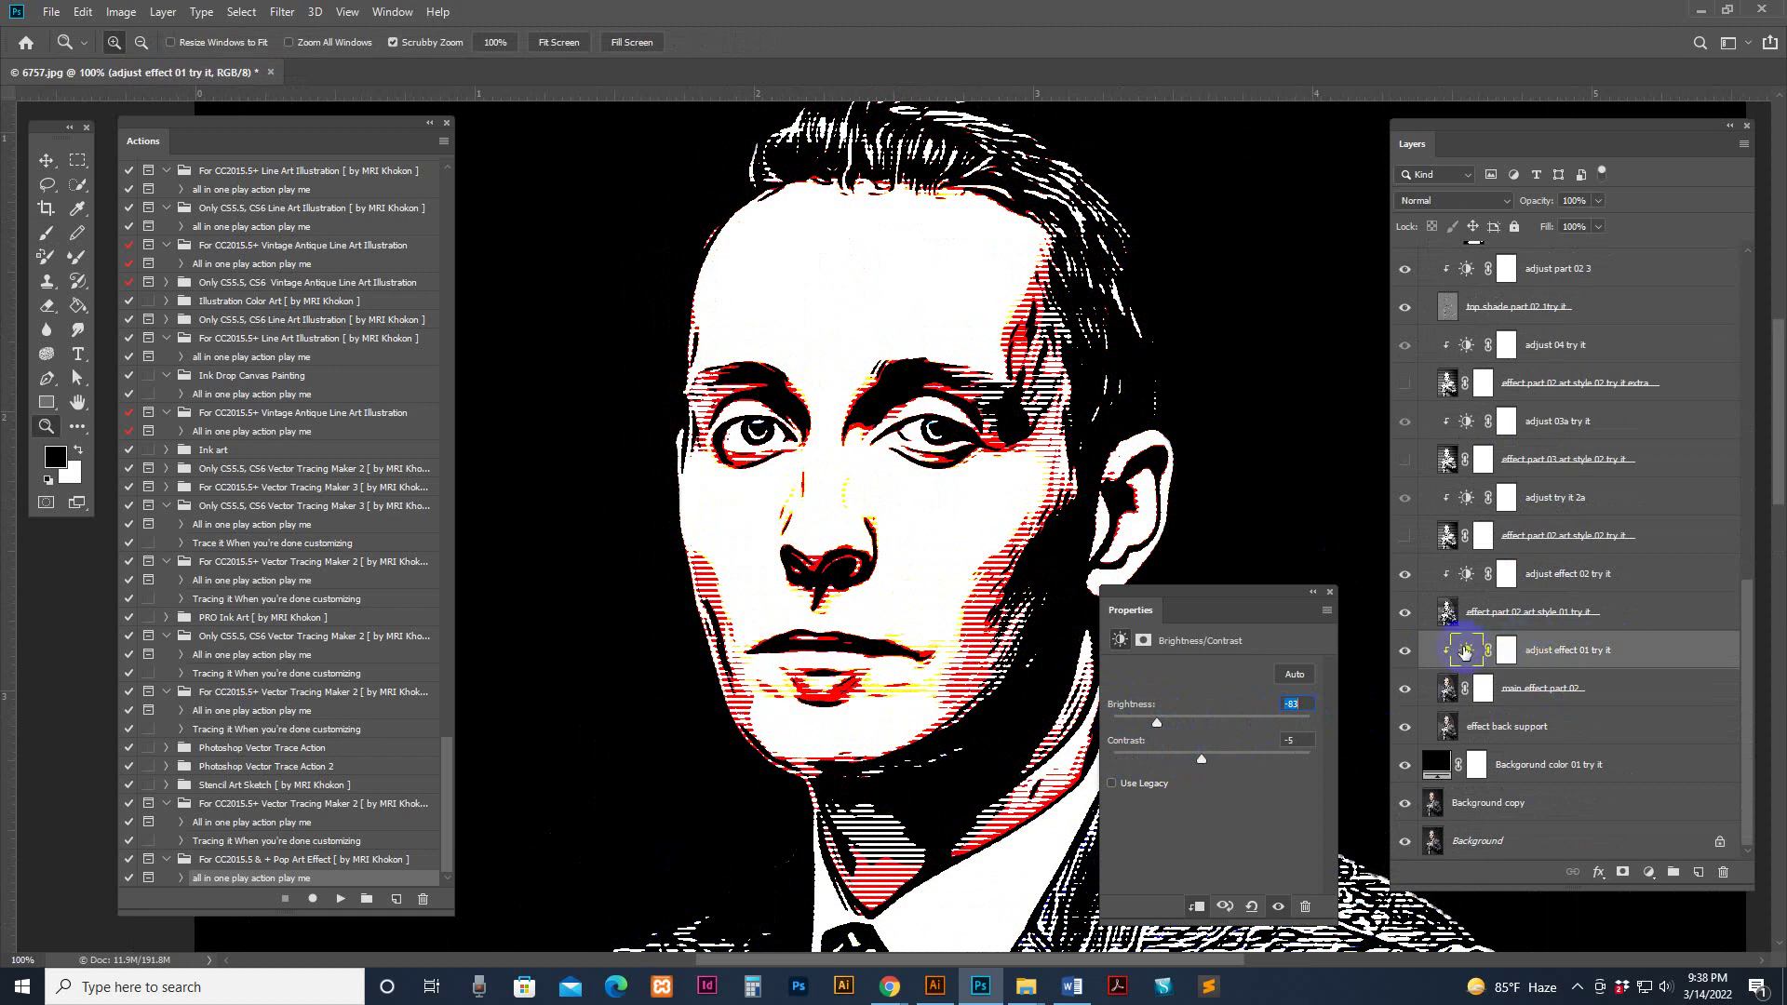
Lower the brightness of 'adjust effect 02 try it' to darken the portrait
{"action": "left_click", "coordinate": [1458, 576]}
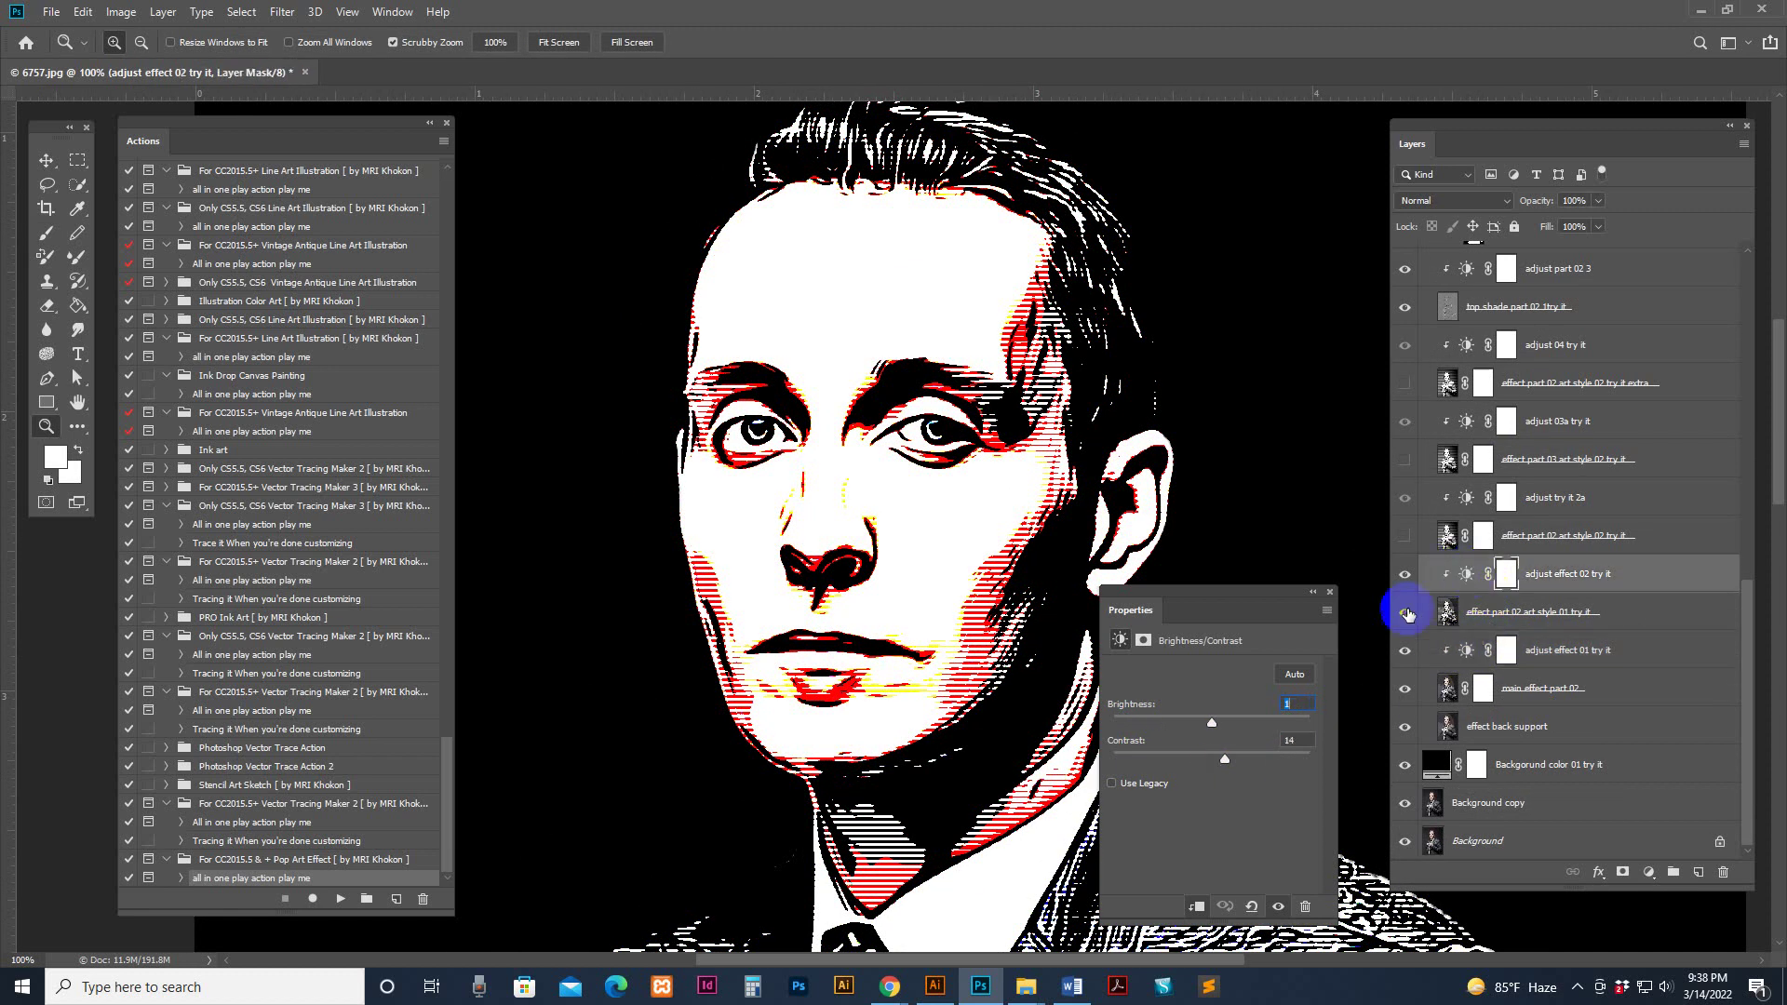
{"action": "left_click_drag", "start_coordinate": [1212, 723], "coordinate": [1127, 759]}
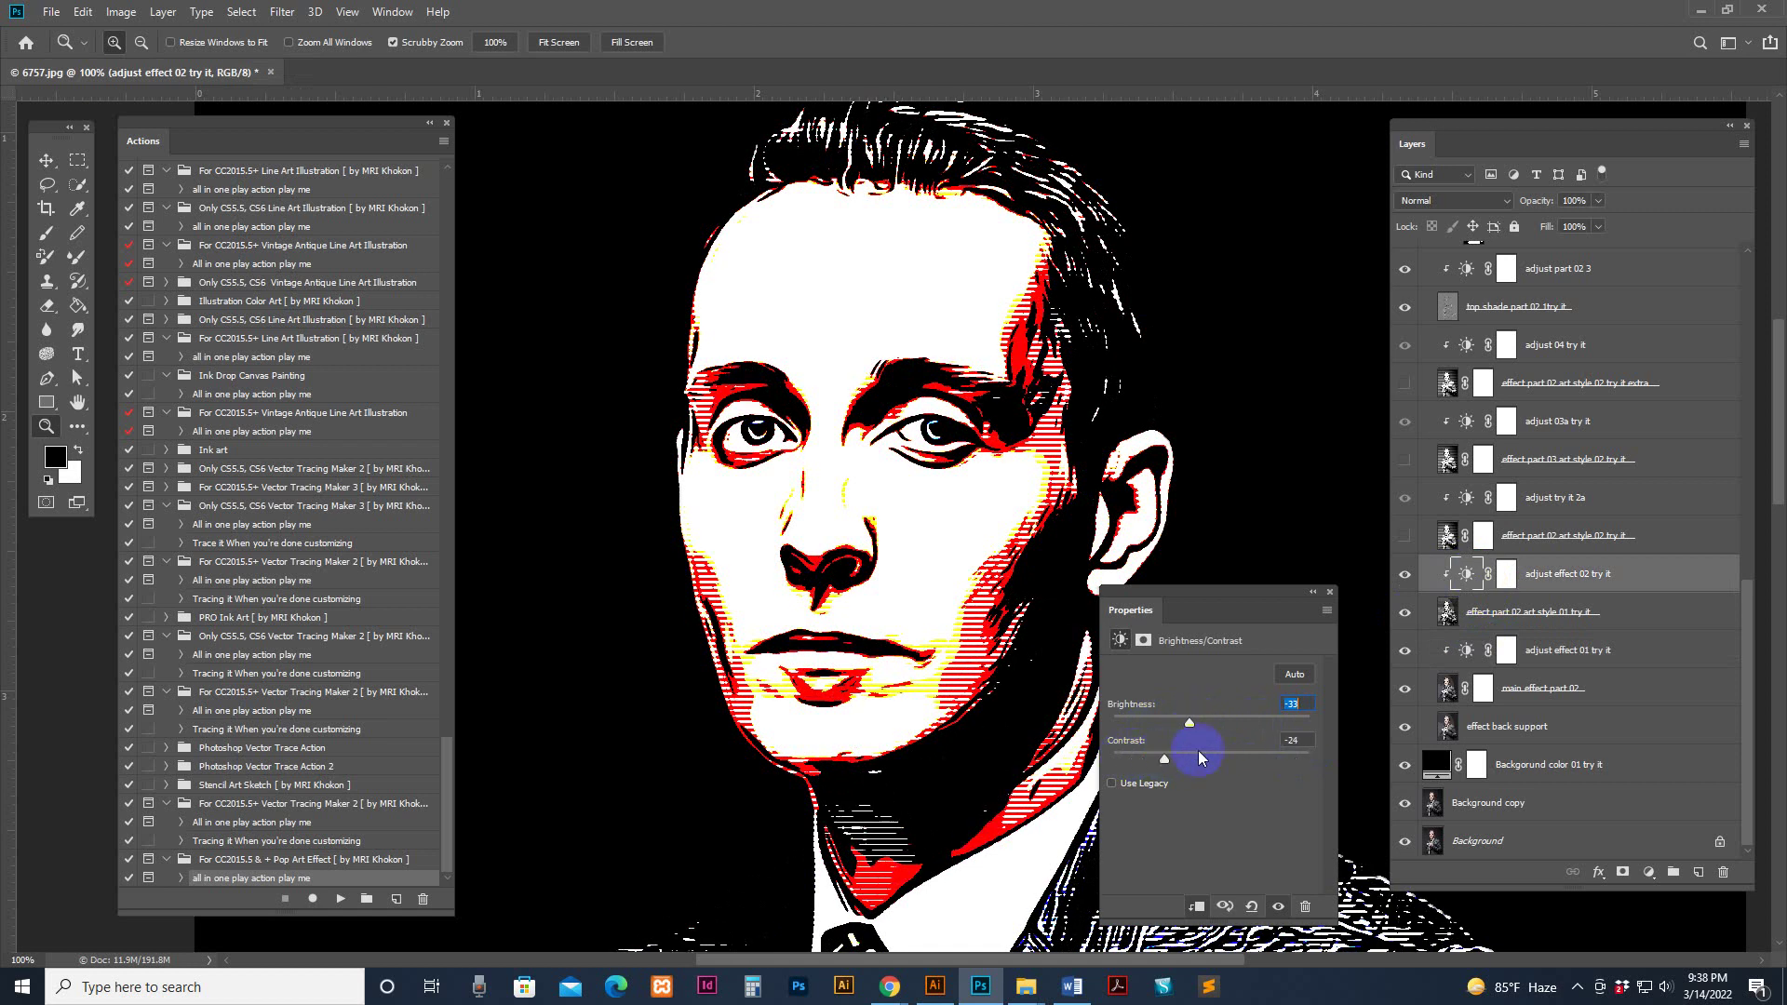
{"action": "left_click", "coordinate": [1396, 542]}
Show art style 02 and lower 'adjust try it 2a' brightness and contrast to -32
{"action": "left_click", "coordinate": [1403, 541]}
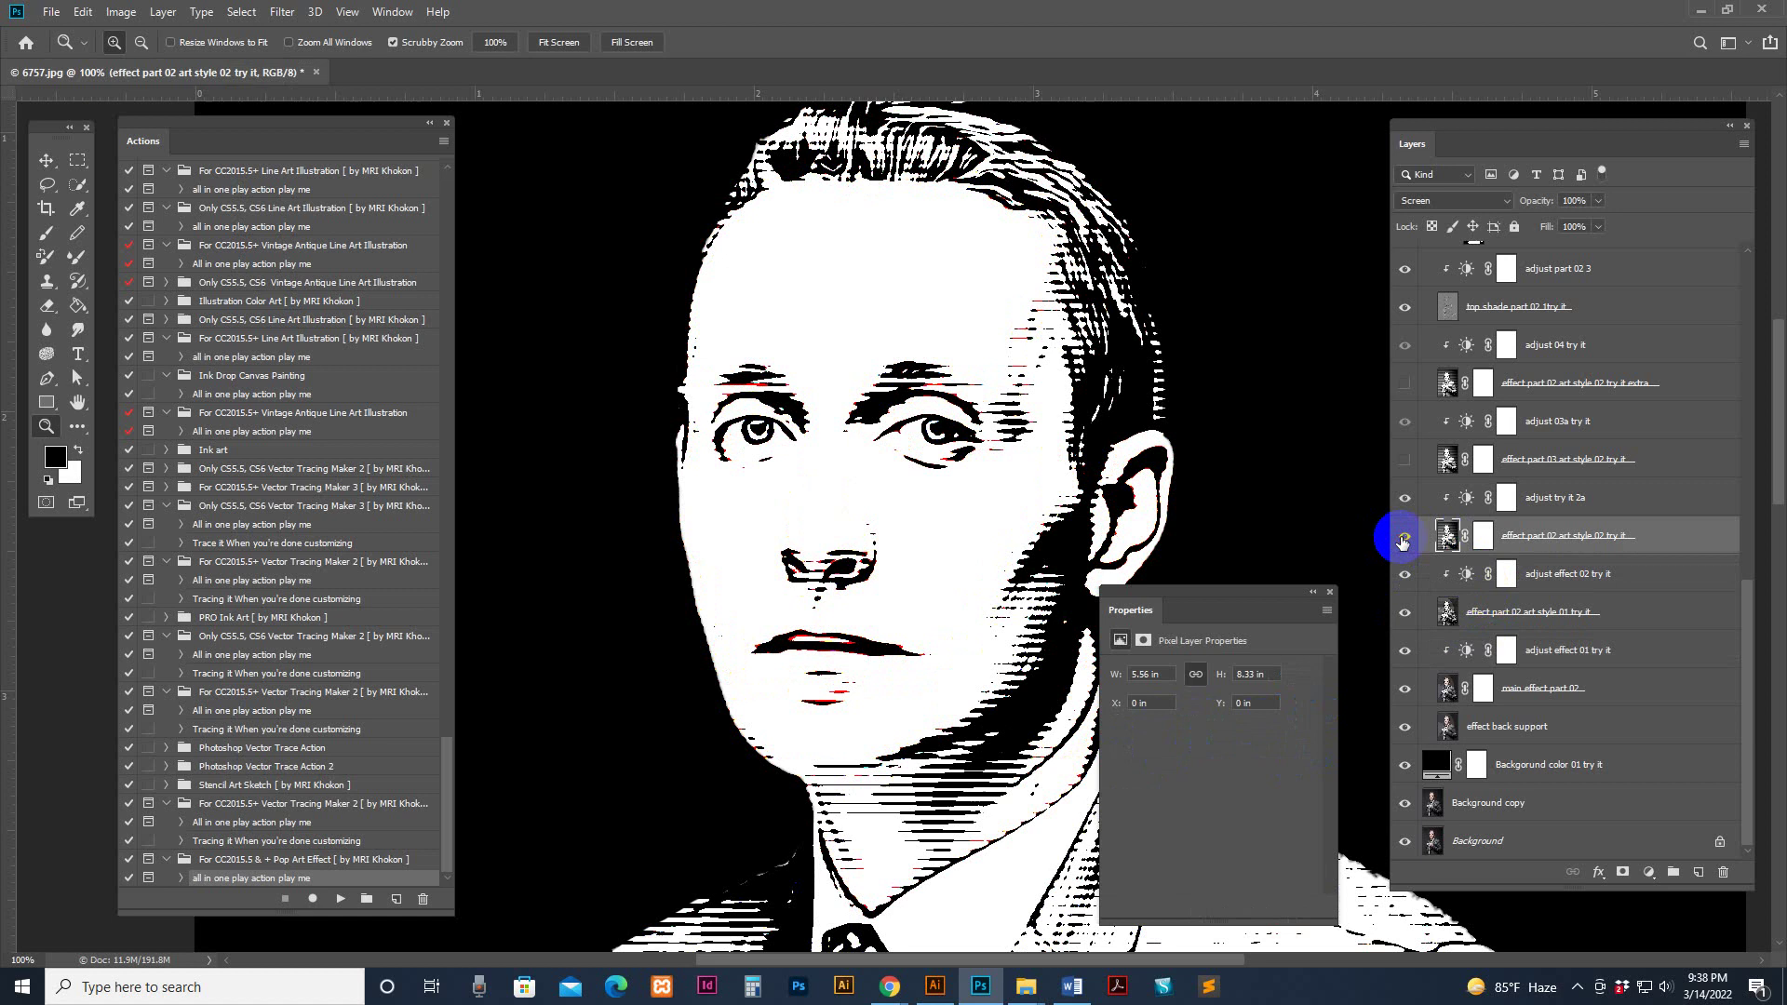
{"action": "left_click", "coordinate": [1467, 500]}
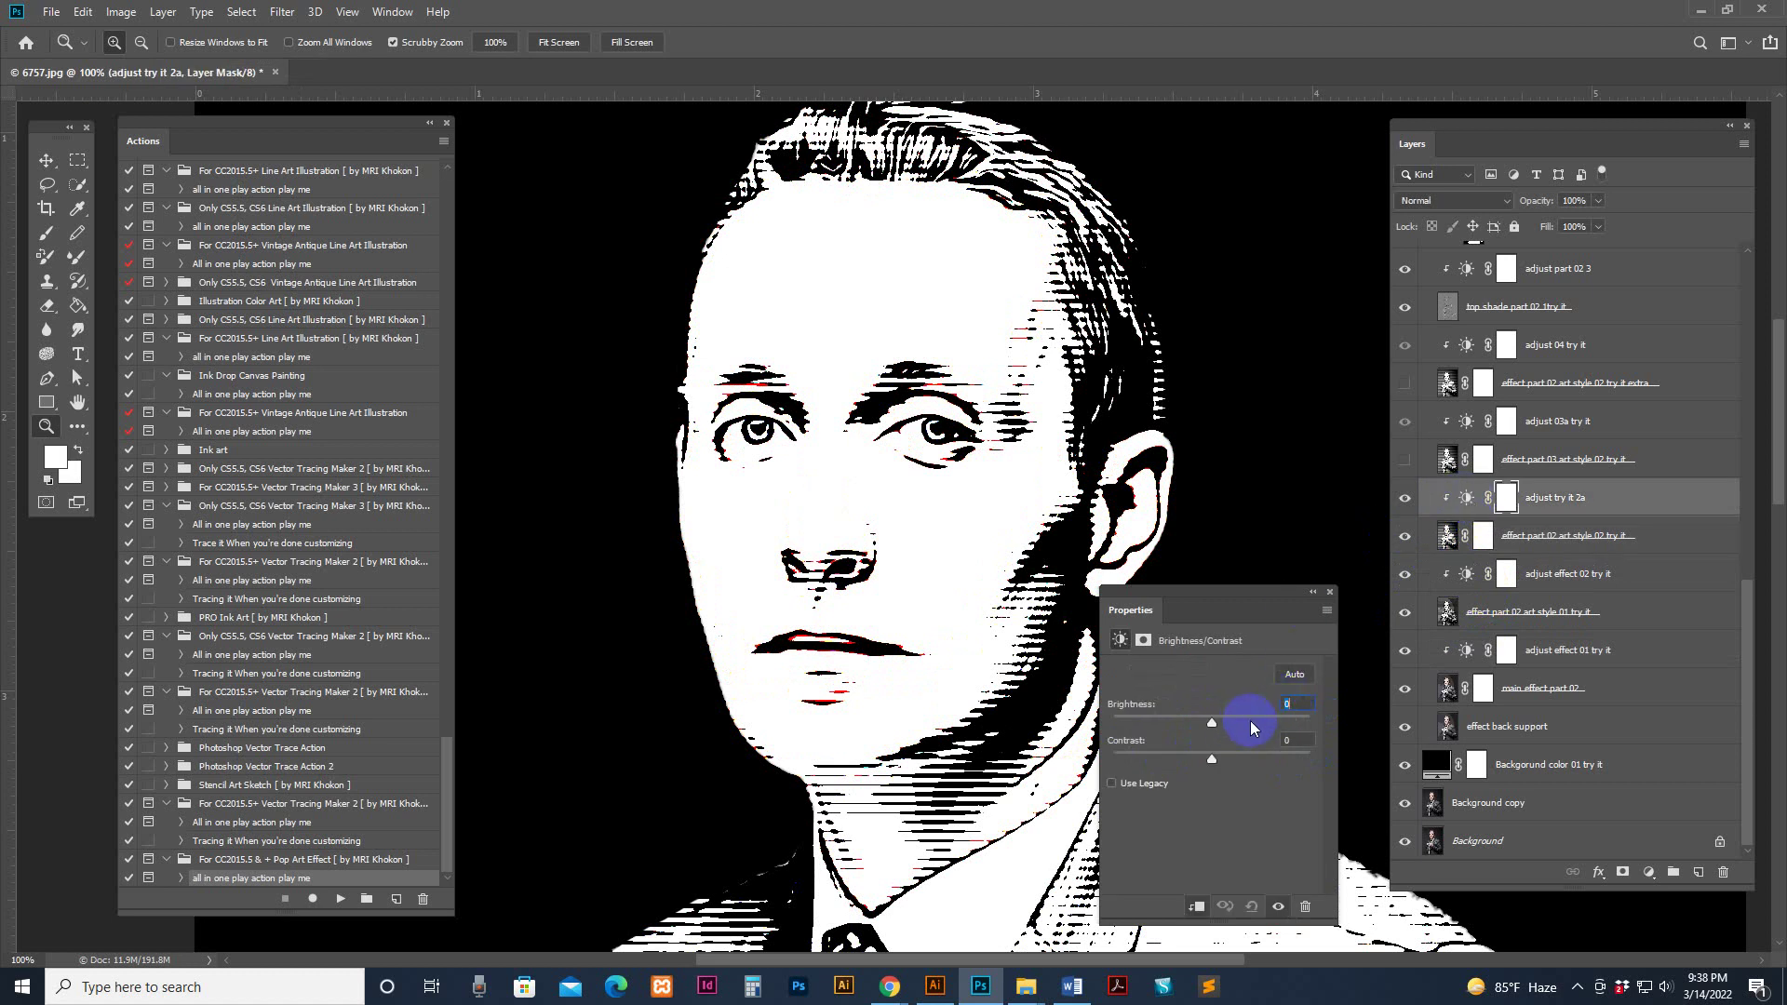
{"action": "mouse_move", "coordinate": [1248, 718]}
{"action": "left_mouse_down"}
{"action": "mouse_move", "coordinate": [1288, 718]}
{"action": "mouse_move", "coordinate": [1113, 717]}
{"action": "left_mouse_up"}
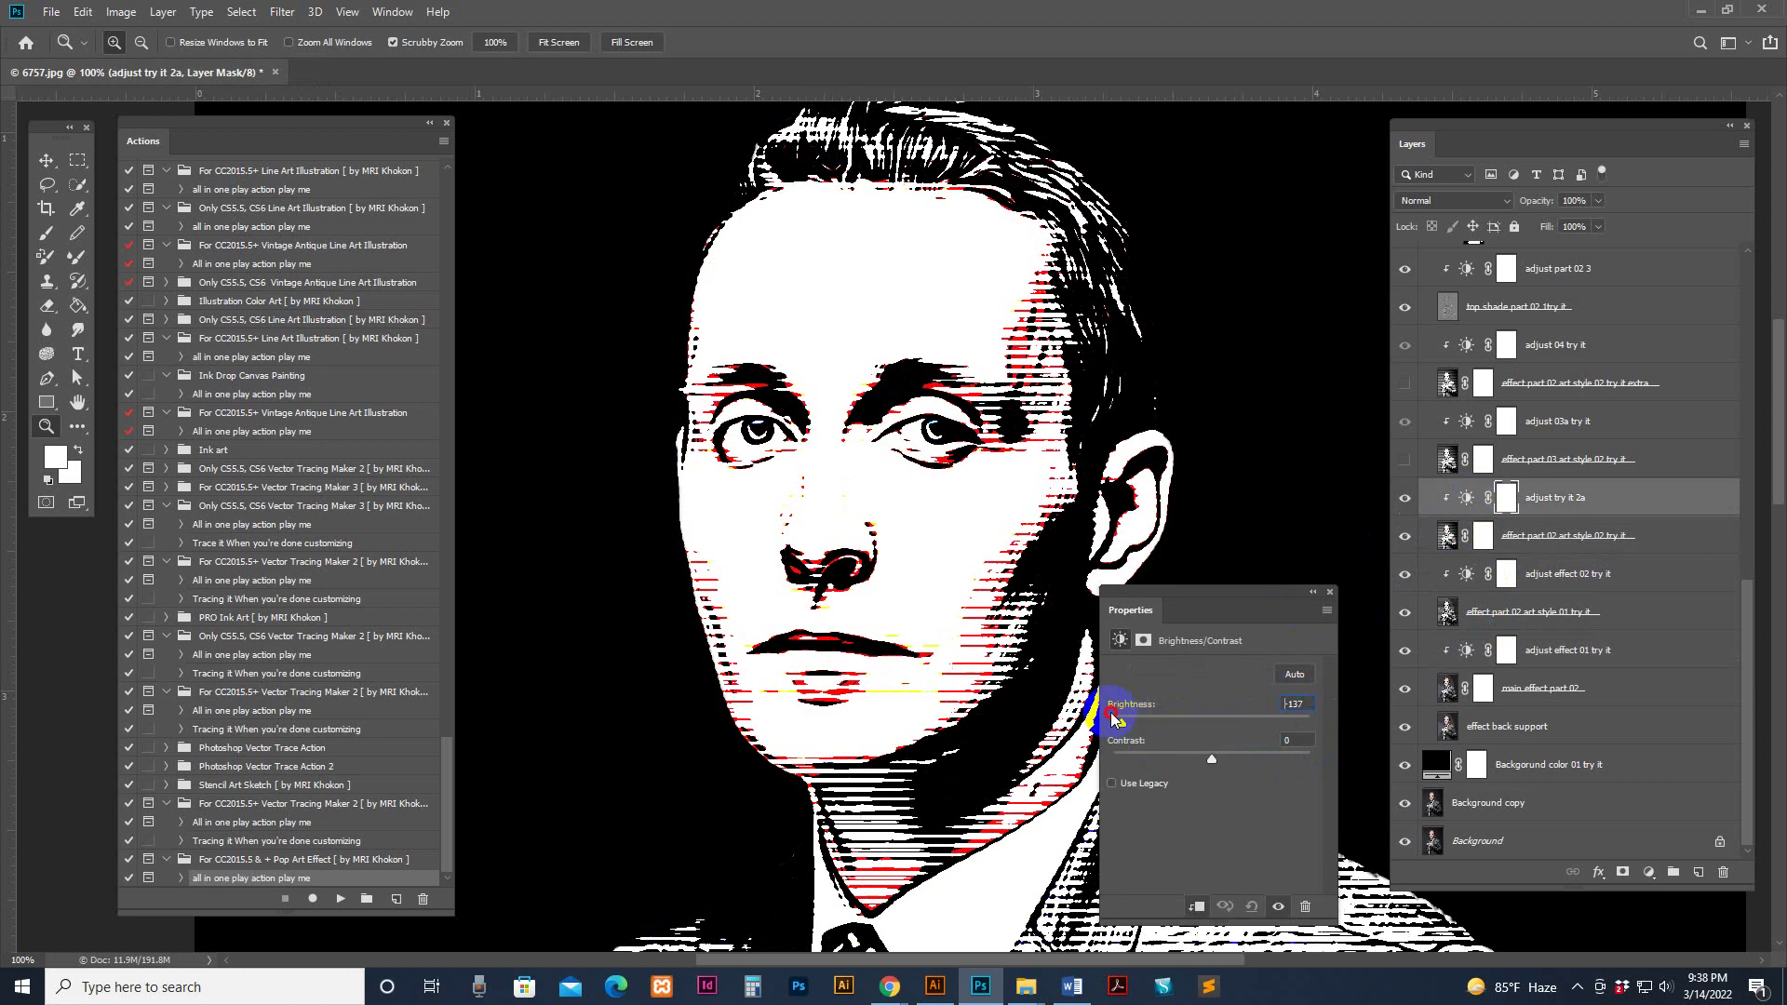
{"action": "left_click_drag", "start_coordinate": [1211, 759], "coordinate": [1132, 756]}
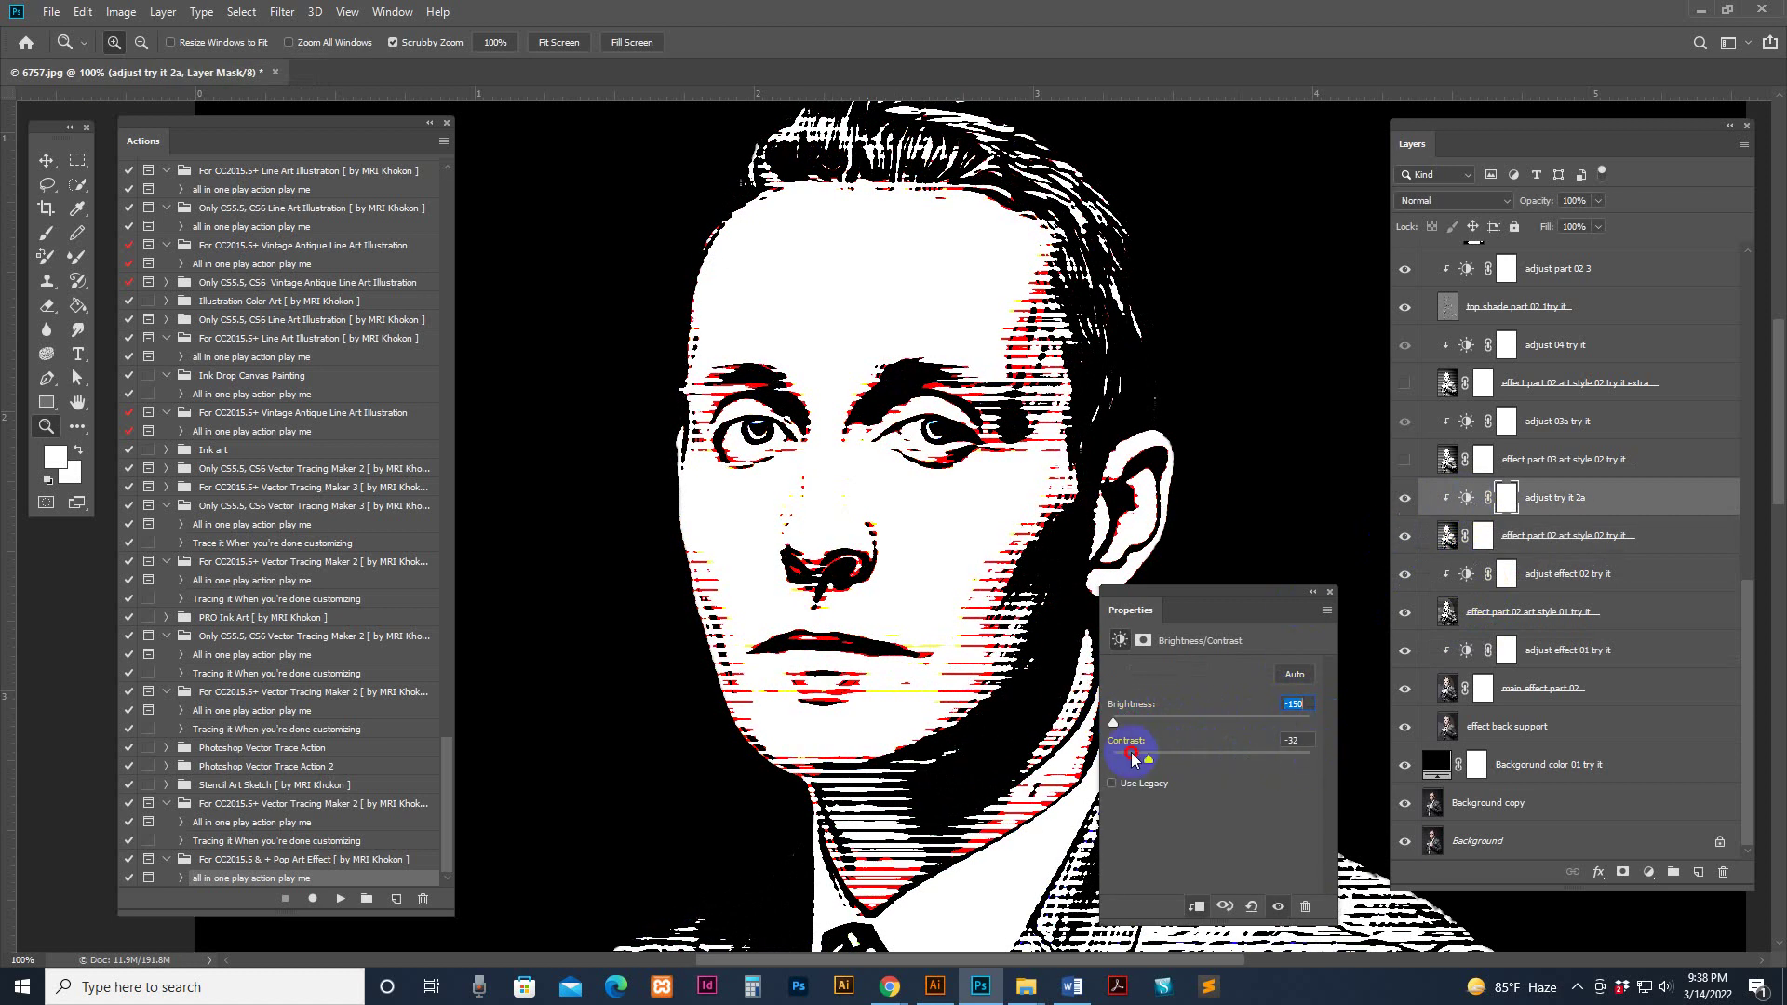
Show the effect part 03 art style 02 layer and hide the part 02 art style 02 layer
{"action": "left_click", "coordinate": [1447, 459]}
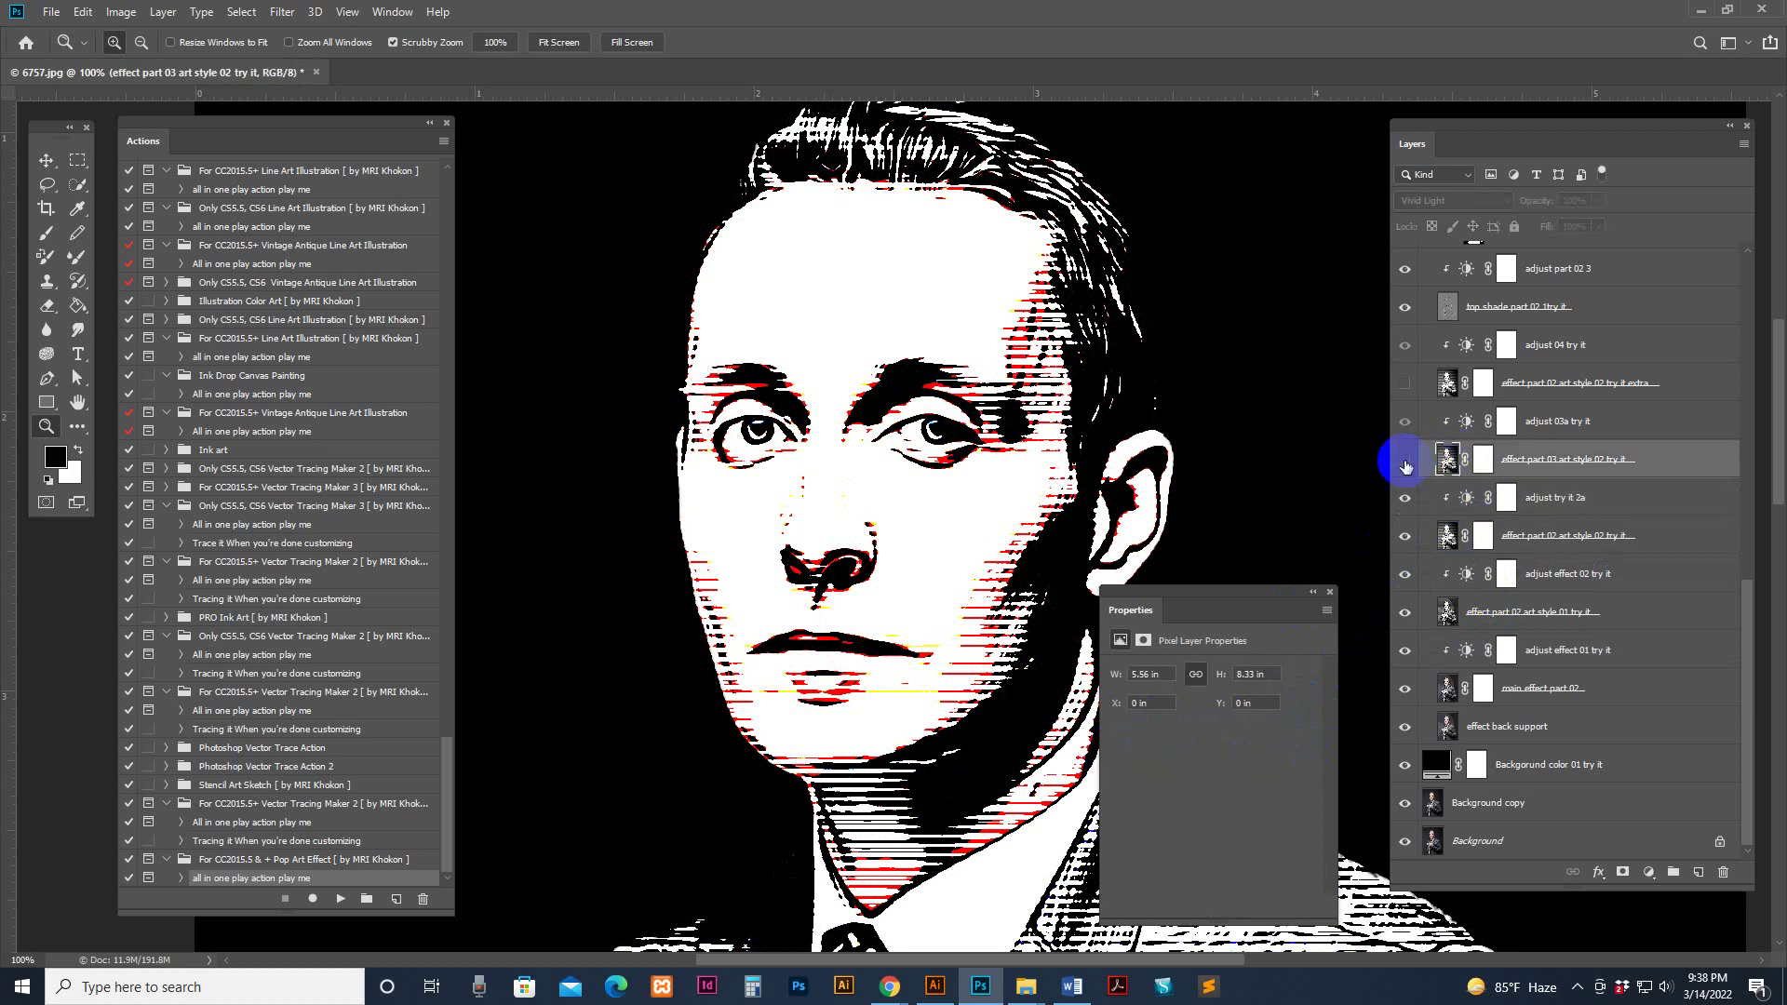
{"action": "left_click", "coordinate": [1405, 460]}
{"action": "left_click", "coordinate": [1413, 536]}
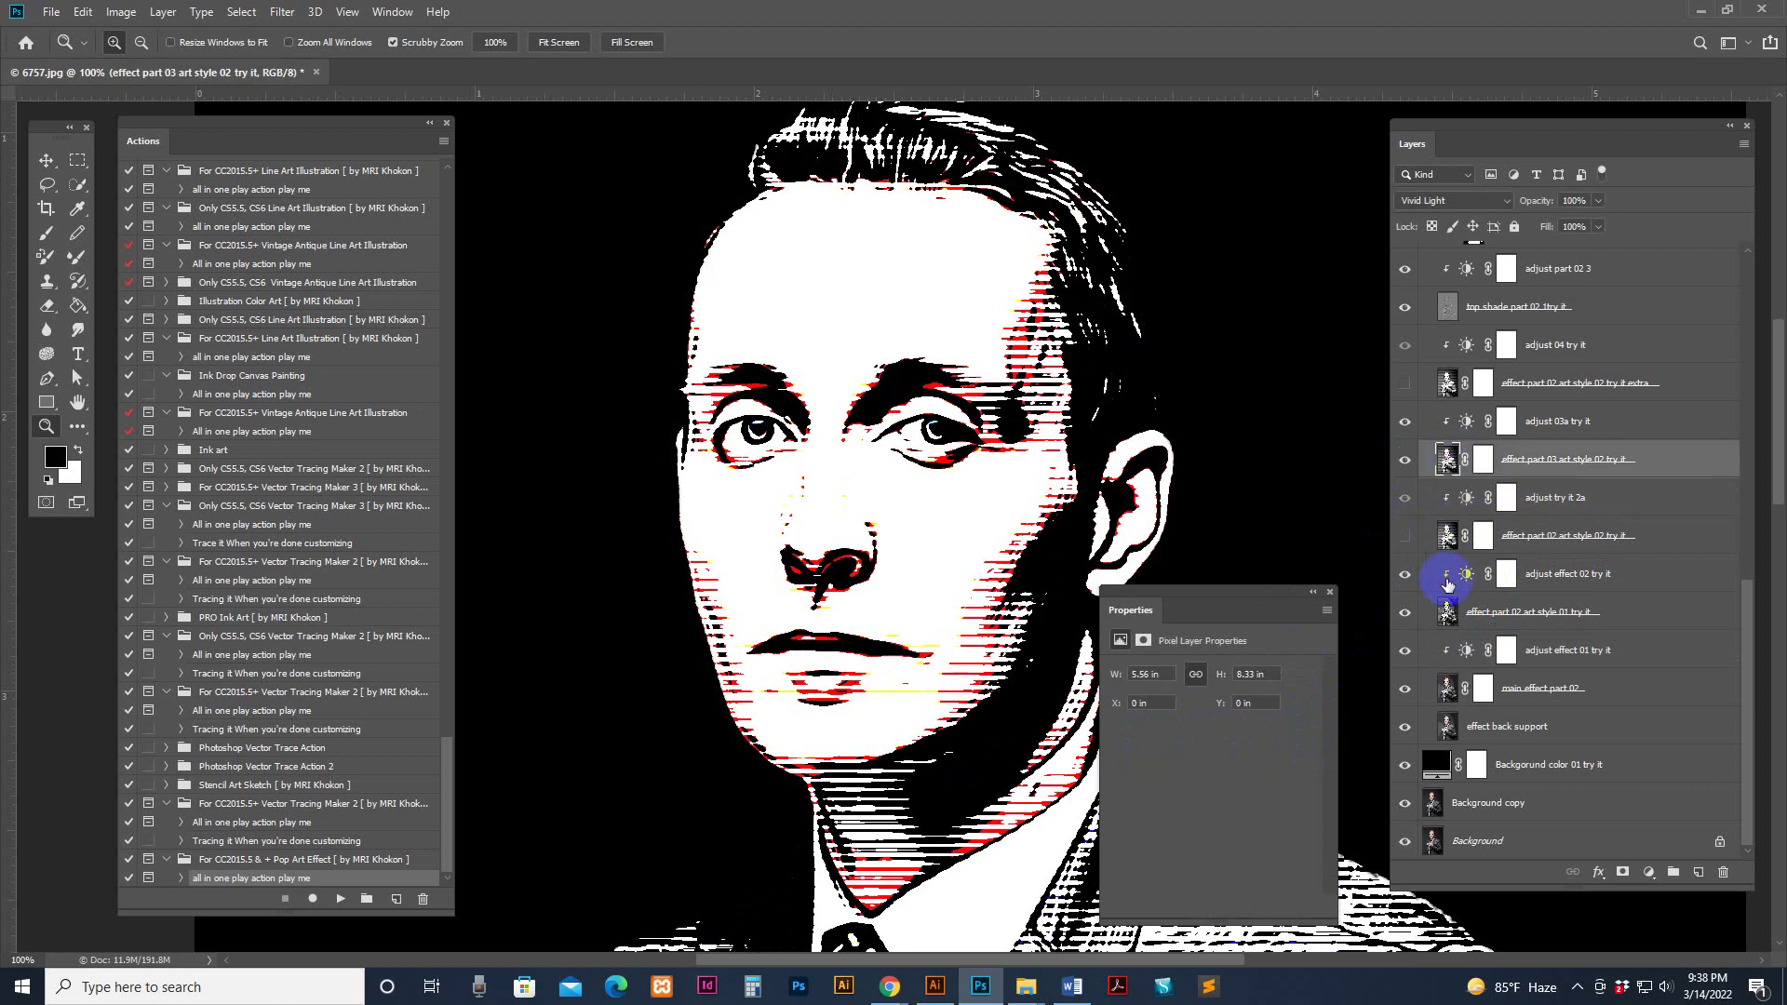
Set 'adjust effect 02 try it' contrast to -25 and lower its brightness
{"action": "left_click", "coordinate": [1465, 578]}
{"action": "left_click", "coordinate": [1190, 775]}
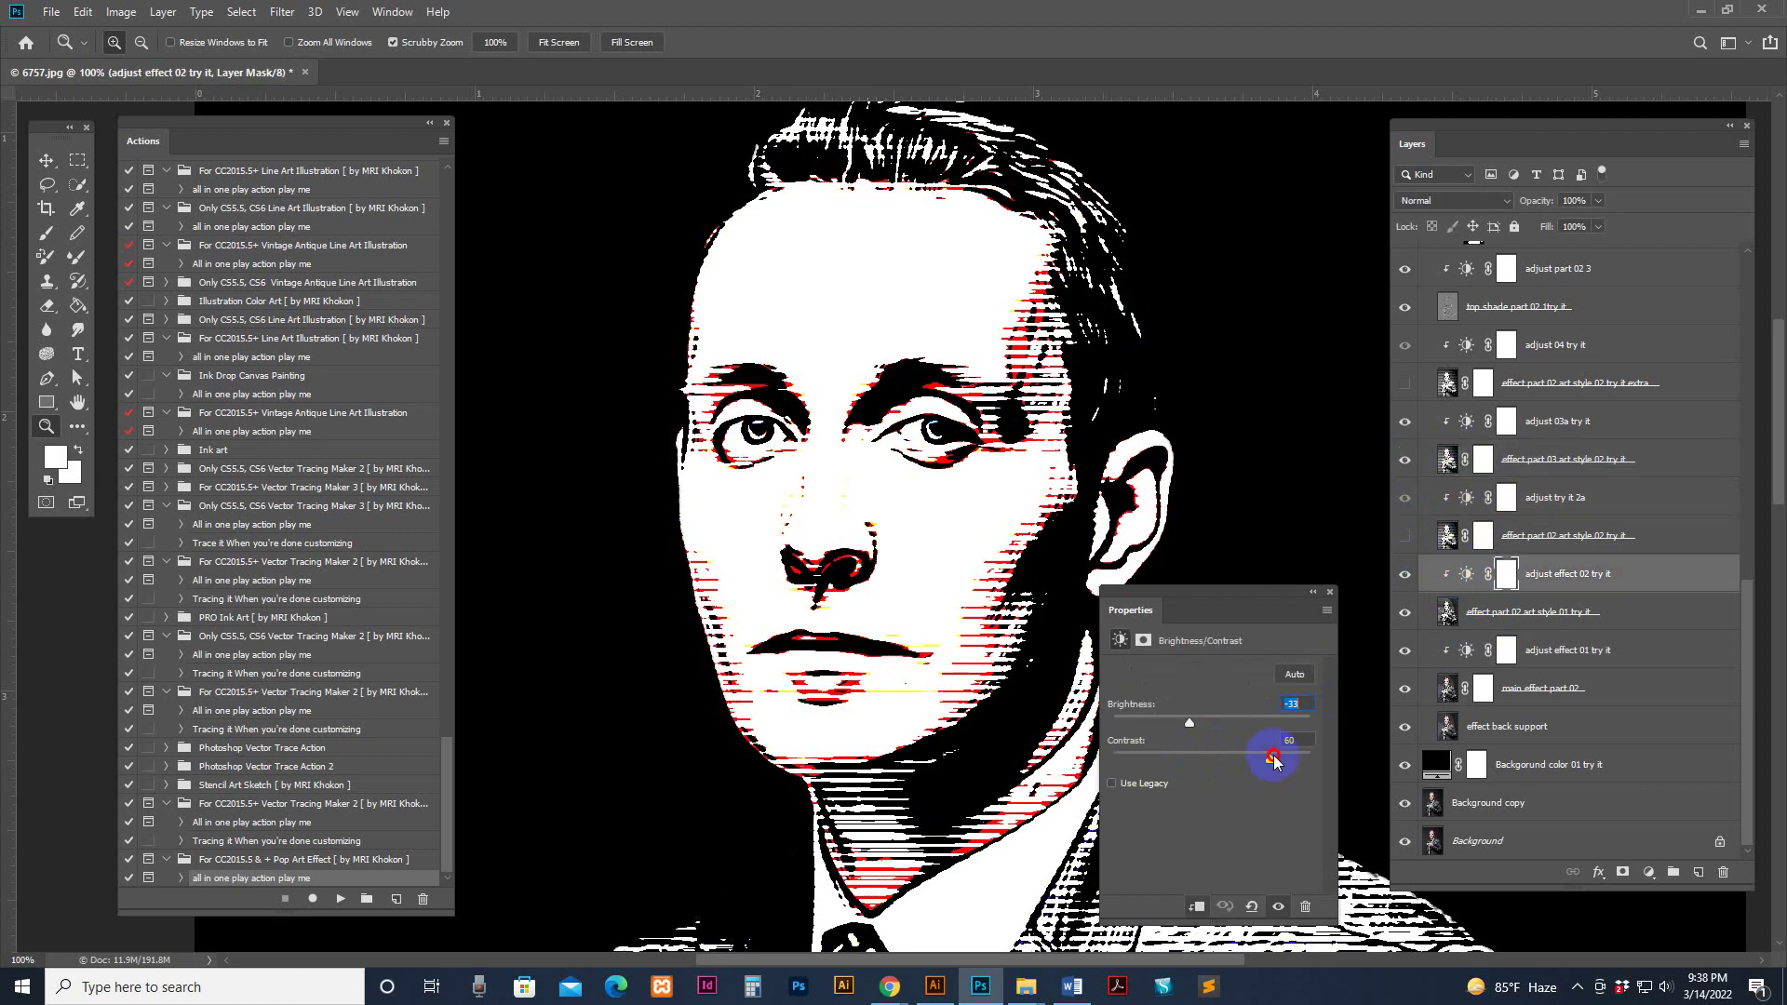
{"action": "left_click_drag", "start_coordinate": [1273, 762], "coordinate": [1164, 761]}
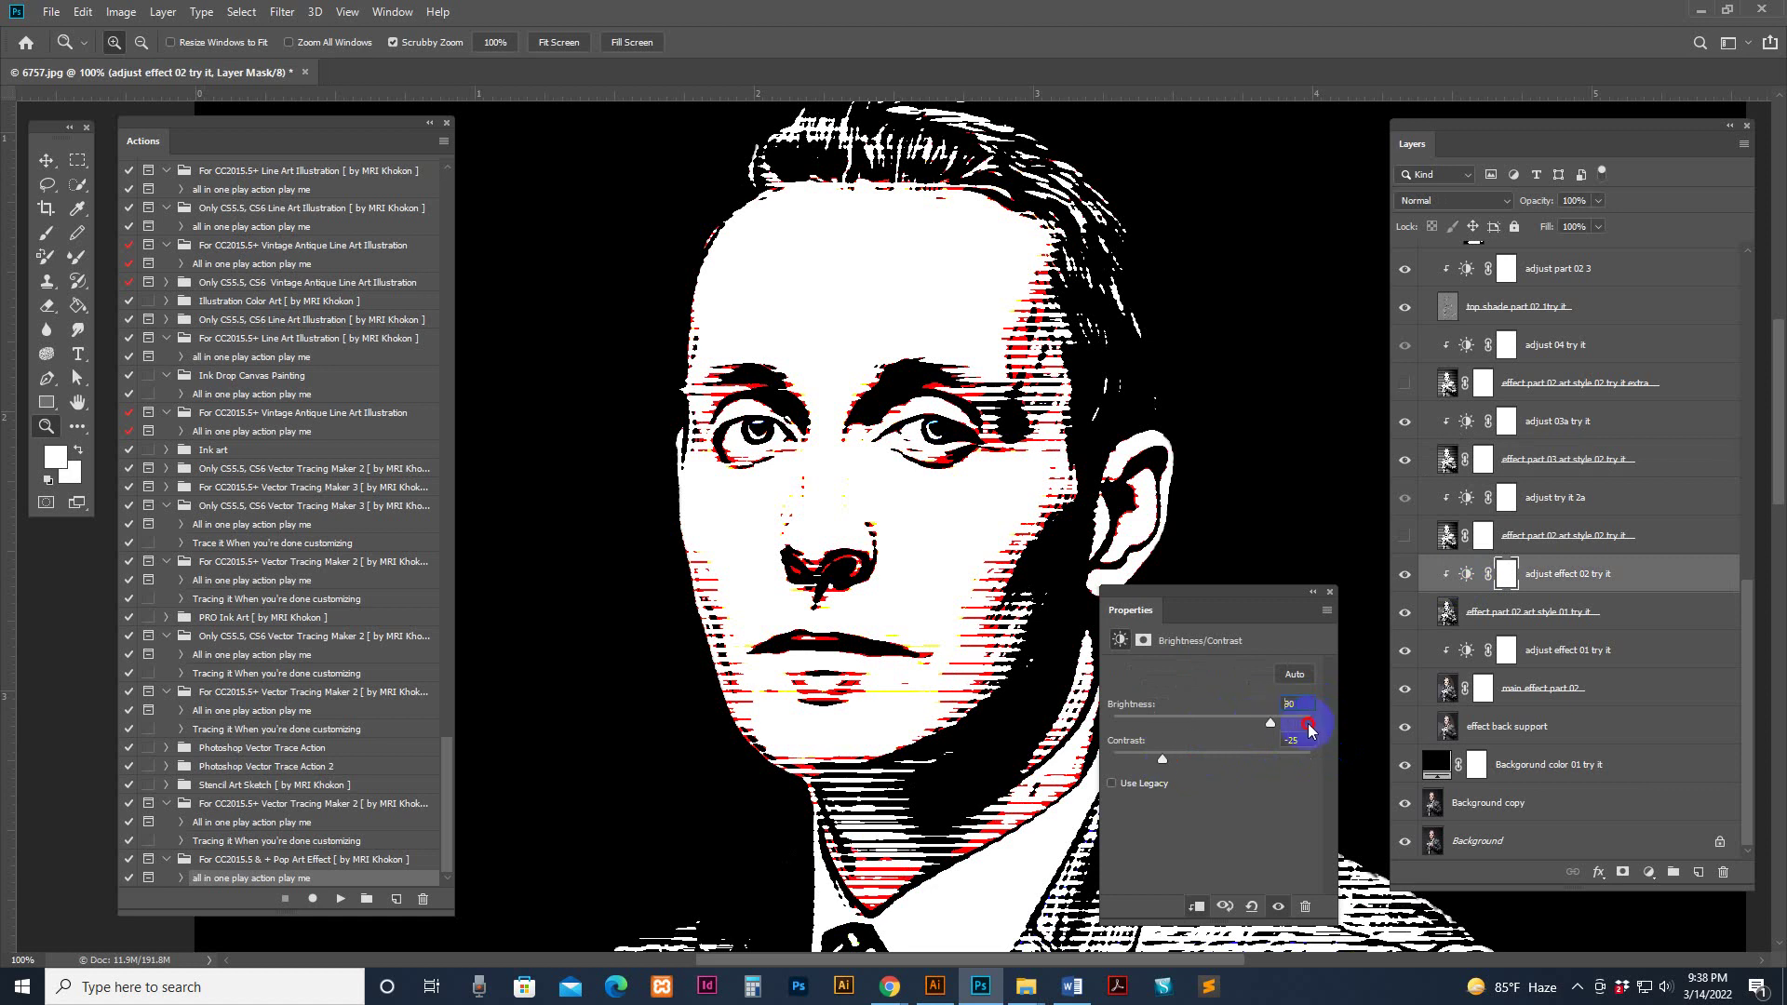
{"action": "left_click_drag", "start_coordinate": [1310, 727], "coordinate": [1129, 727]}
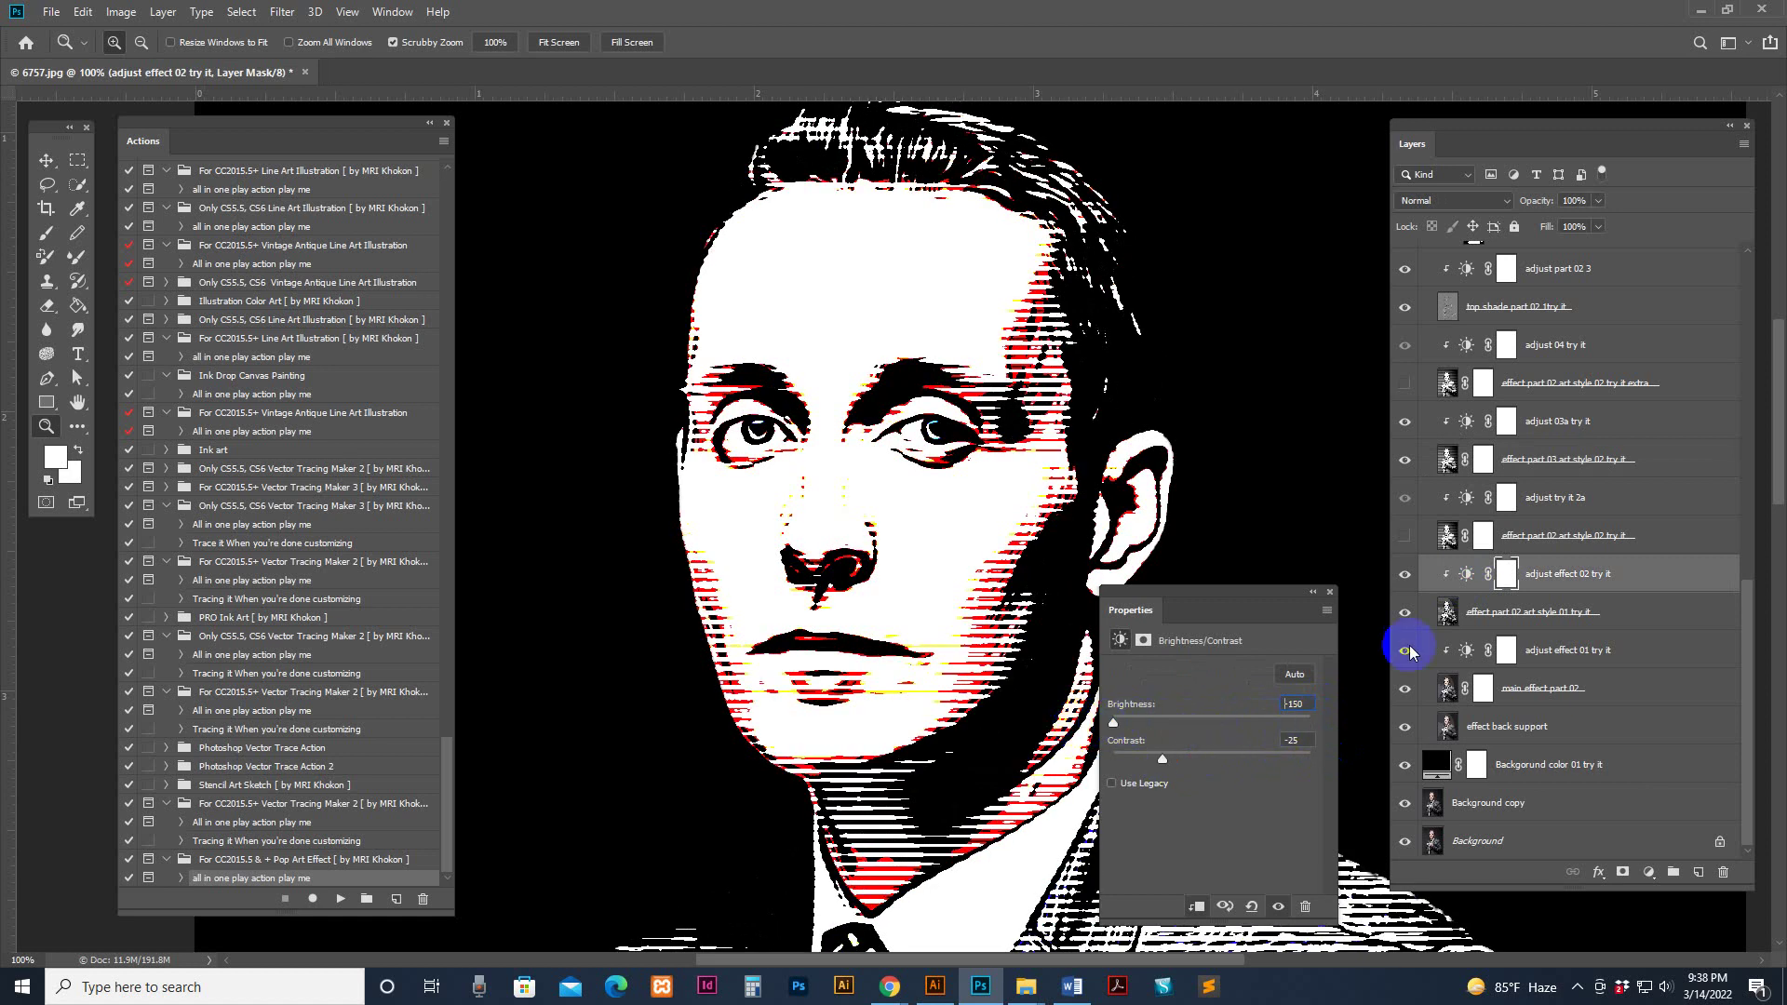
Change the brightness of the 'adjust 03a try it' adjustment
{"action": "left_click", "coordinate": [1465, 424]}
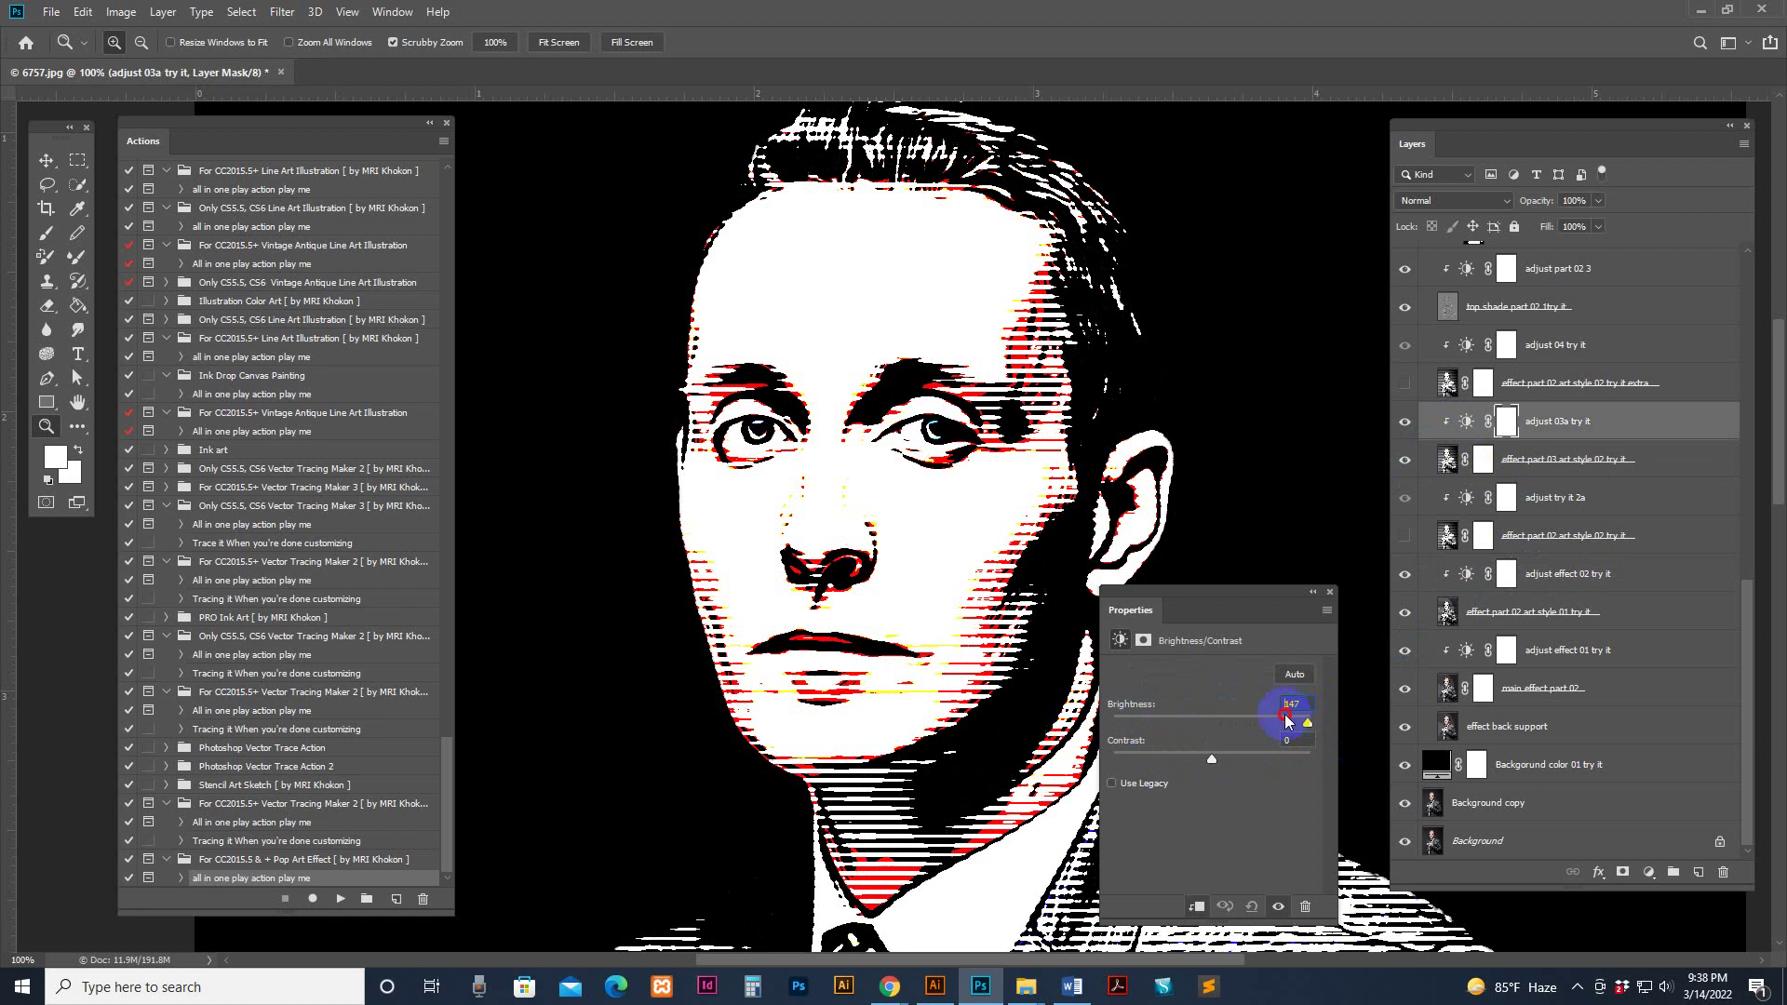
{"action": "left_click_drag", "start_coordinate": [1211, 721], "coordinate": [1115, 758]}
{"action": "left_click_drag", "start_coordinate": [1512, 424], "coordinate": [1452, 384]}
Make the 'effect part 02 art style 02 try it extra' layer visible, comparing it on and off
{"action": "left_click", "coordinate": [1445, 384]}
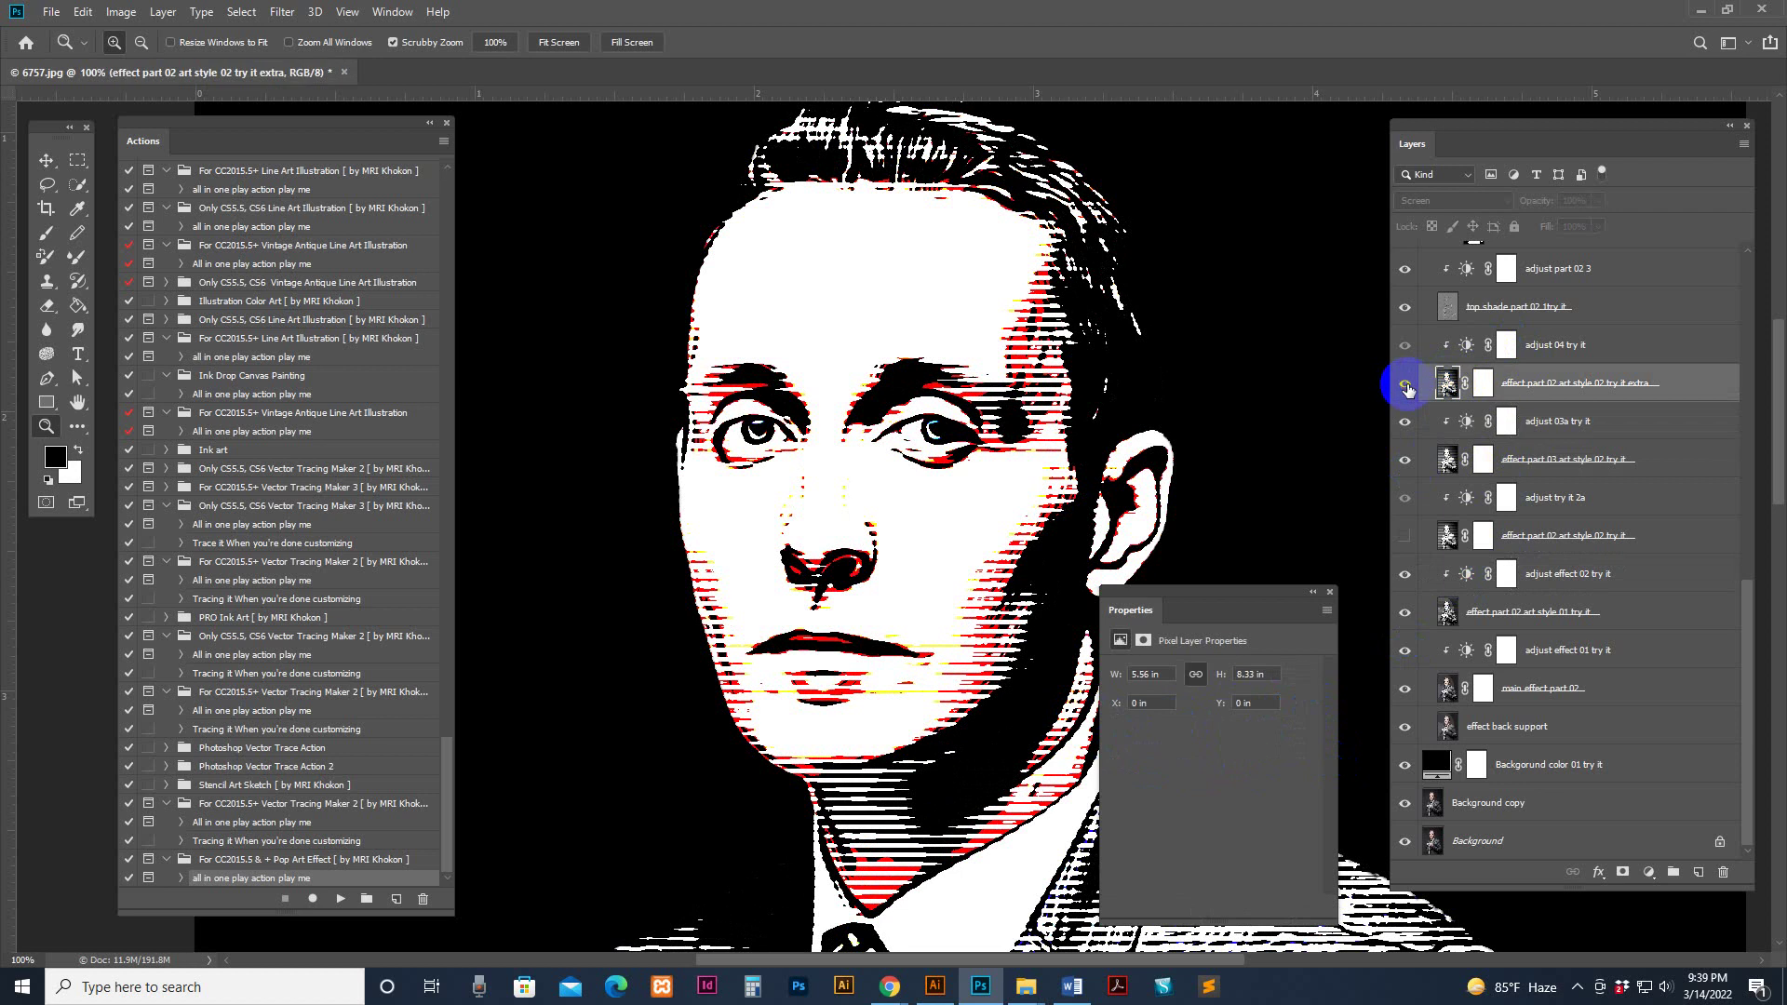
{"action": "left_click", "coordinate": [1405, 382]}
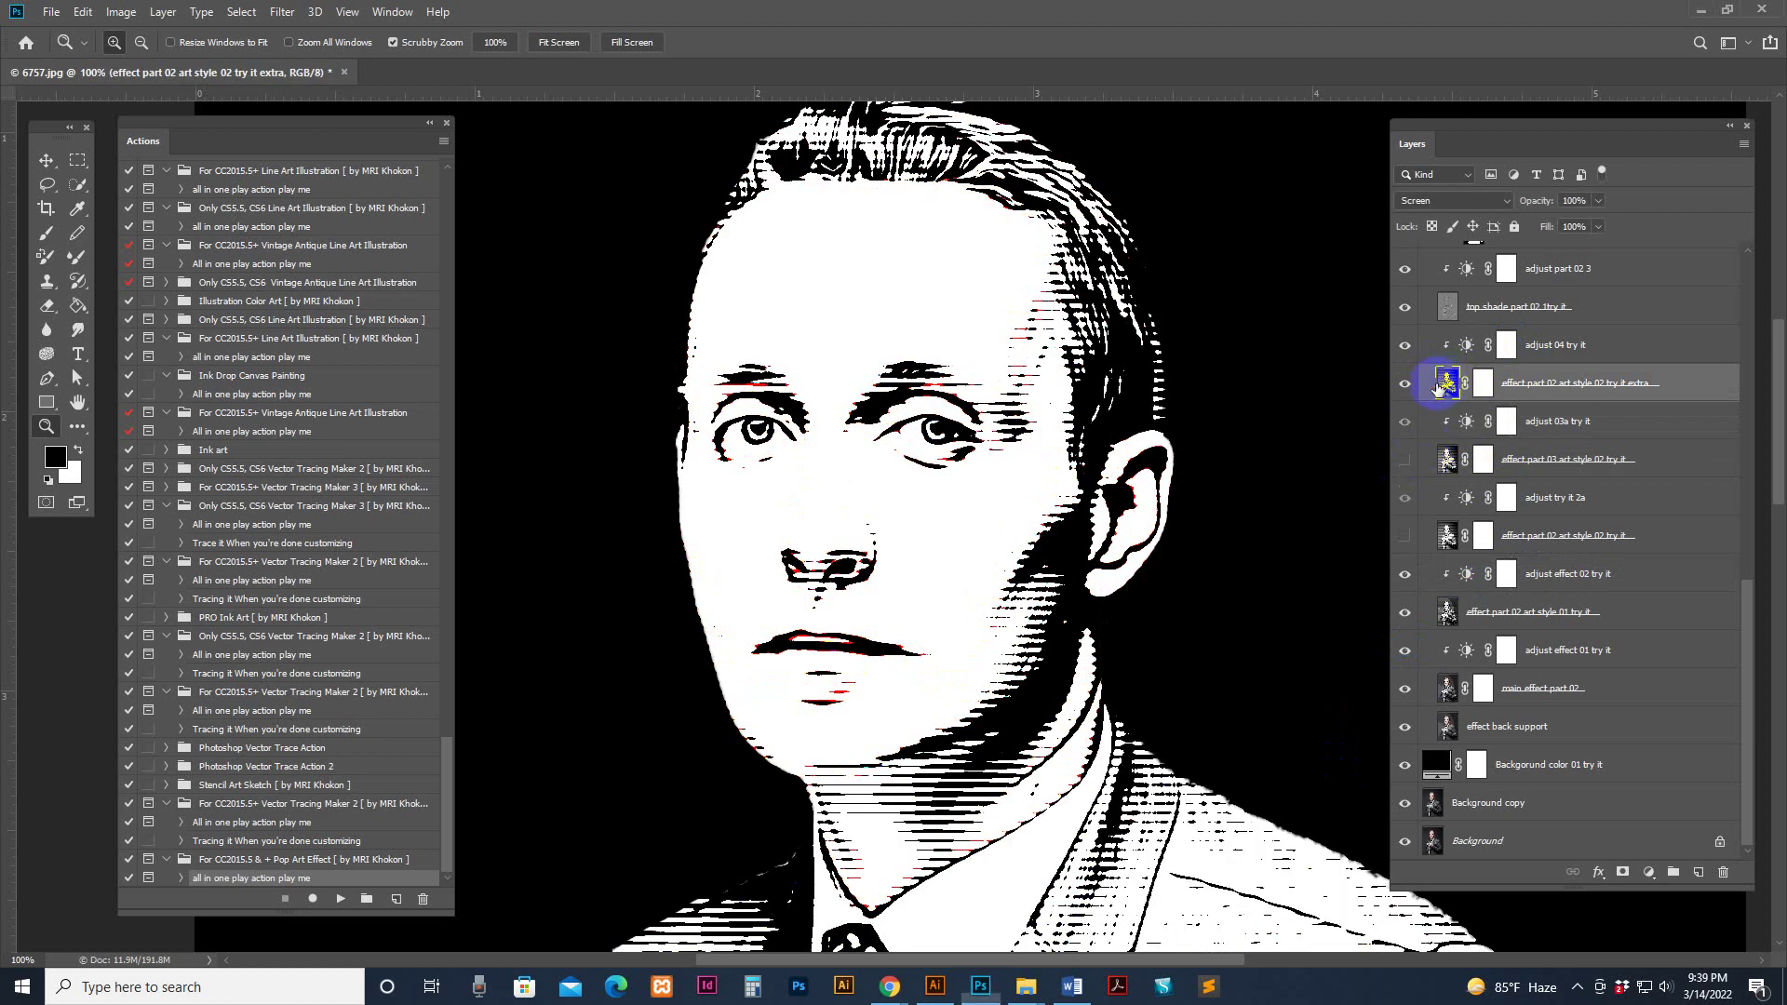
{"action": "left_click", "coordinate": [1405, 382]}
{"action": "left_click", "coordinate": [1405, 383]}
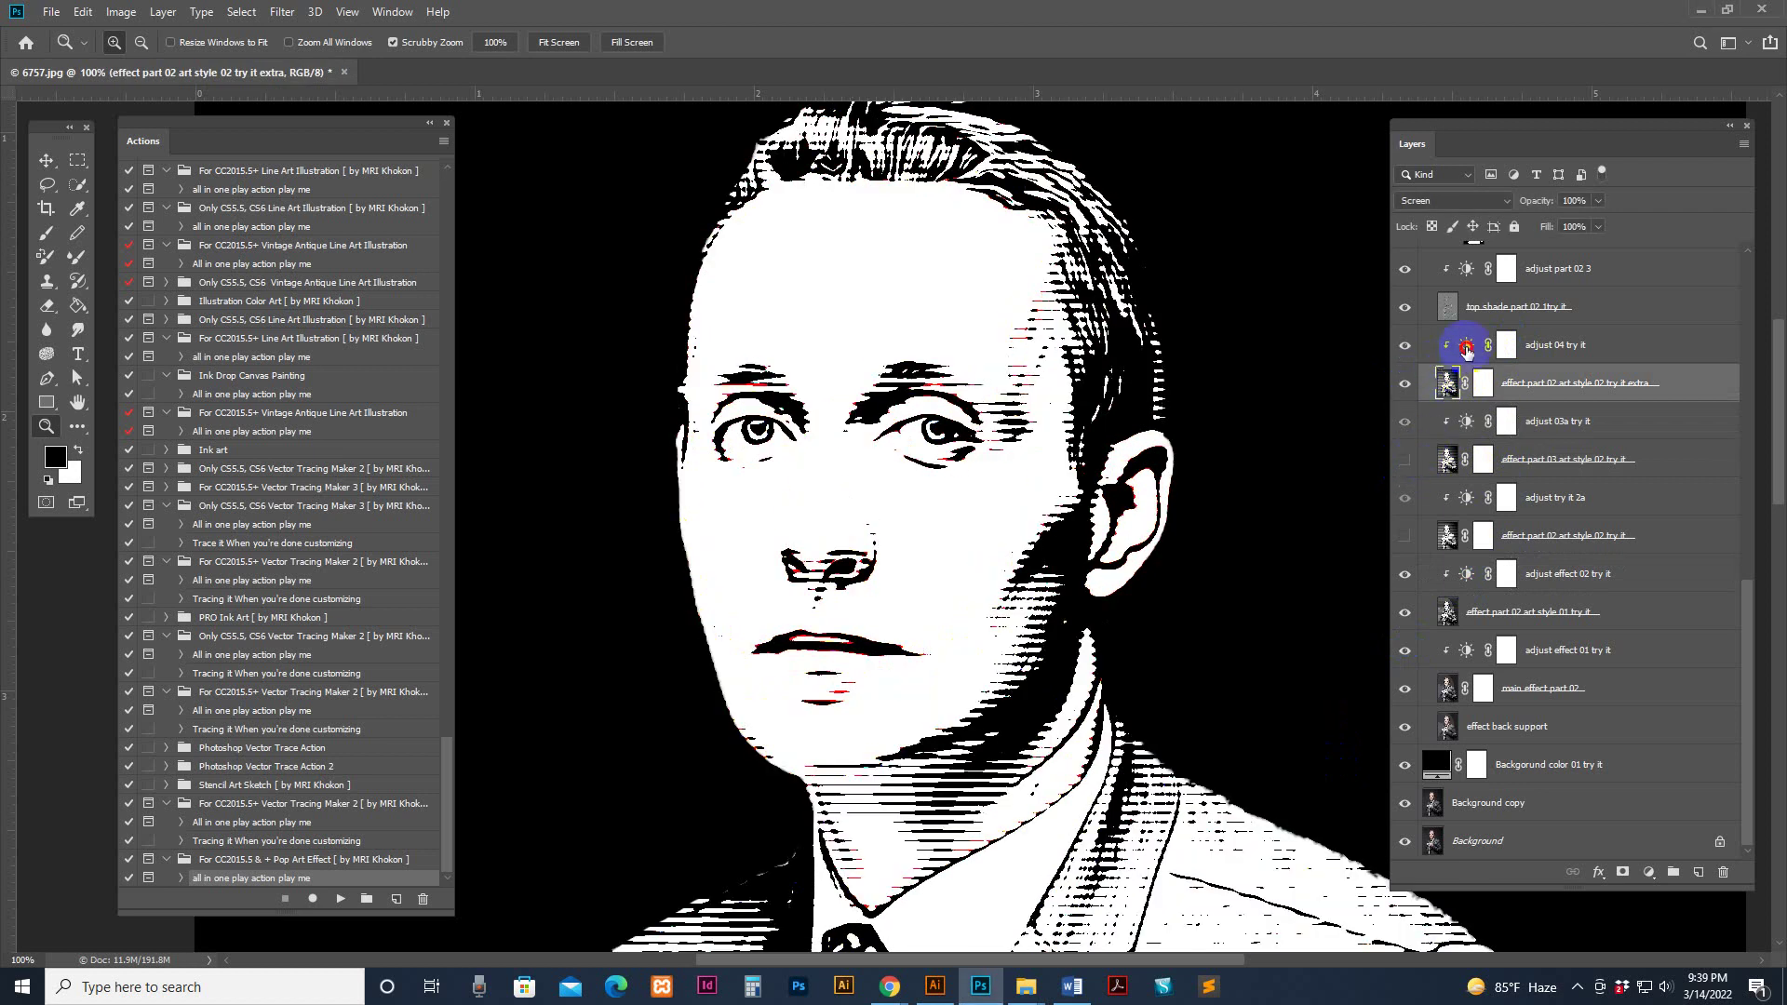
Lower 'adjust 04 try it' brightness and set its contrast to -12
{"action": "left_click", "coordinate": [1466, 347]}
{"action": "left_click_drag", "start_coordinate": [1248, 718], "coordinate": [1070, 722]}
{"action": "mouse_move", "coordinate": [1210, 758]}
{"action": "left_mouse_down"}
{"action": "mouse_move", "coordinate": [1313, 761]}
{"action": "mouse_move", "coordinate": [1191, 759]}
{"action": "left_mouse_up"}
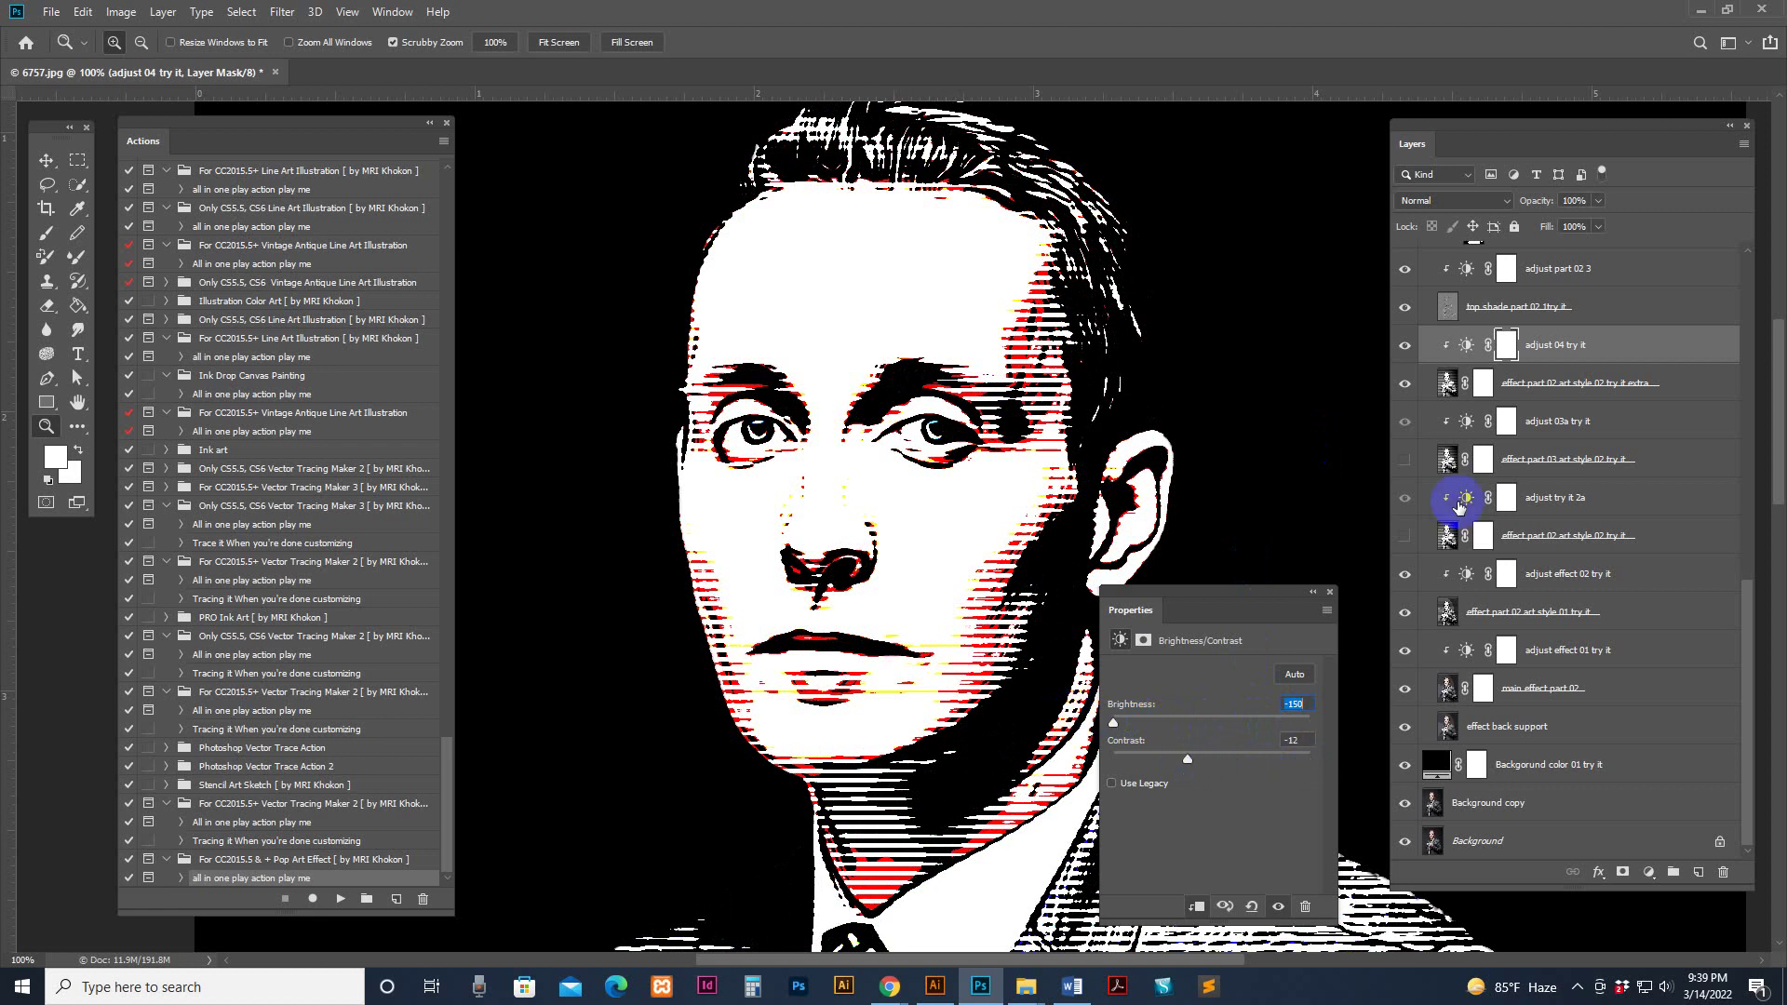
Hide art style 01 and set 'adjust effect 01 try it' to -56 brightness, -40 contrast
{"action": "left_click", "coordinate": [1405, 614]}
{"action": "left_click", "coordinate": [1411, 696]}
{"action": "left_click", "coordinate": [1410, 689]}
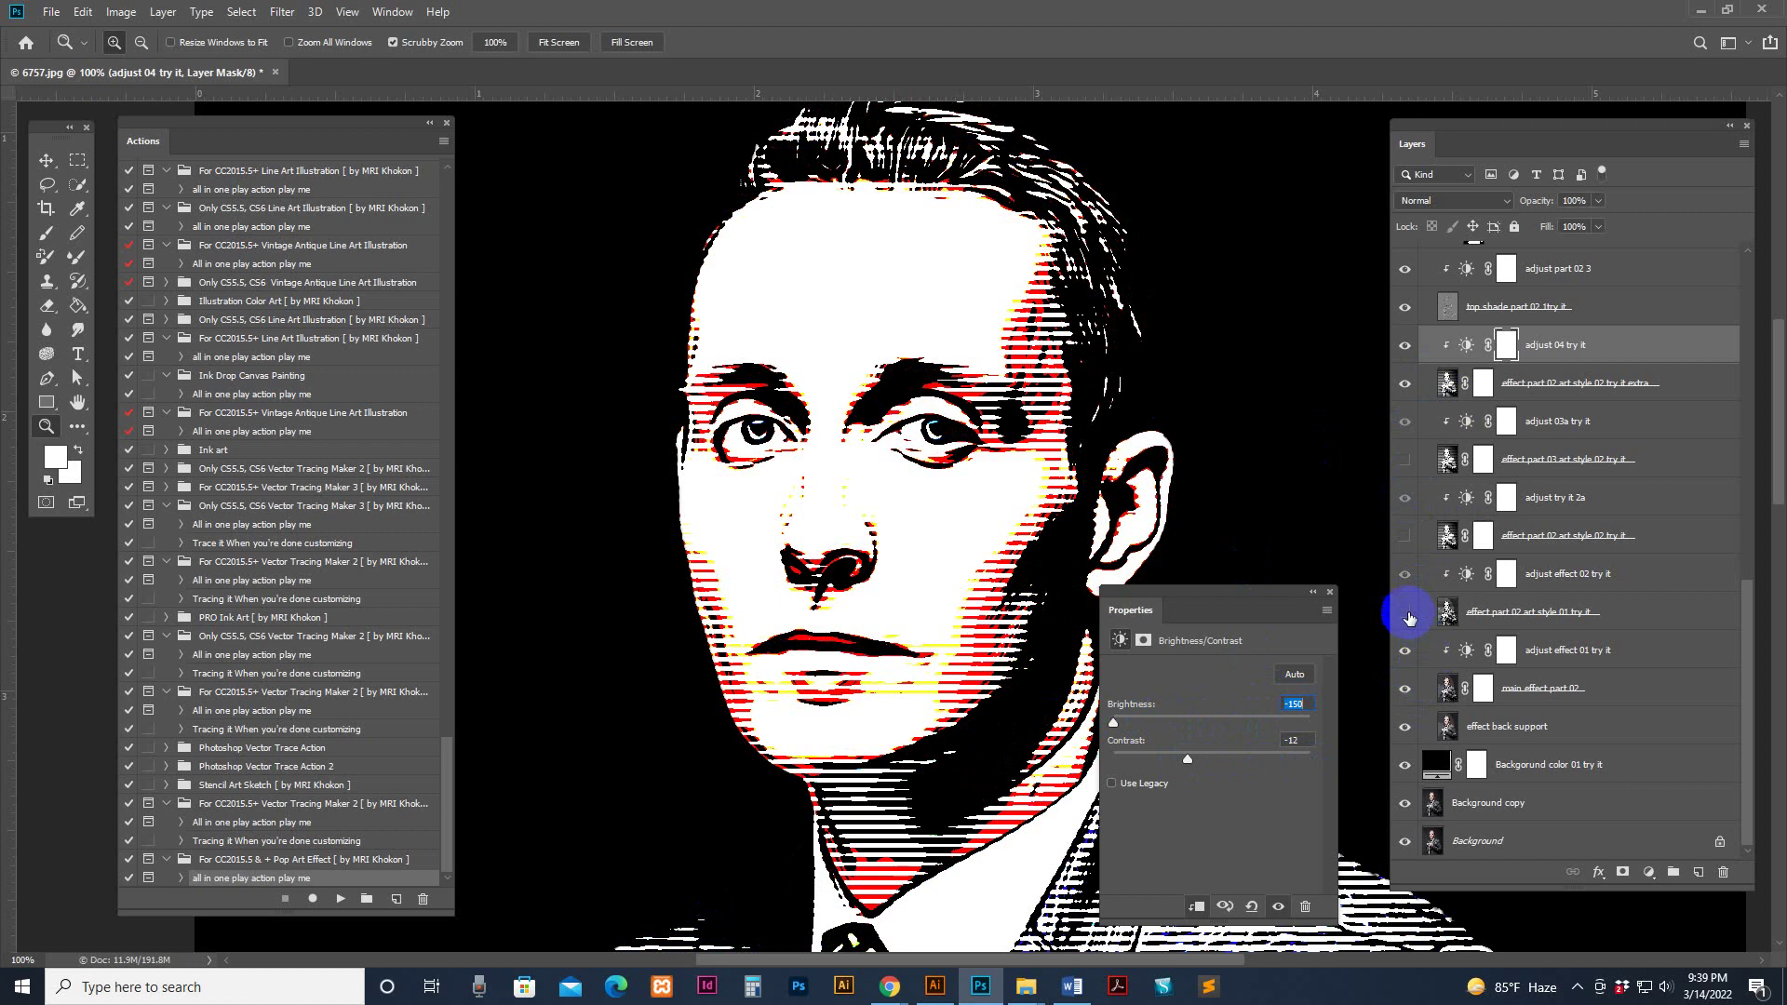
{"action": "left_click", "coordinate": [1407, 614]}
{"action": "left_click", "coordinate": [1407, 615]}
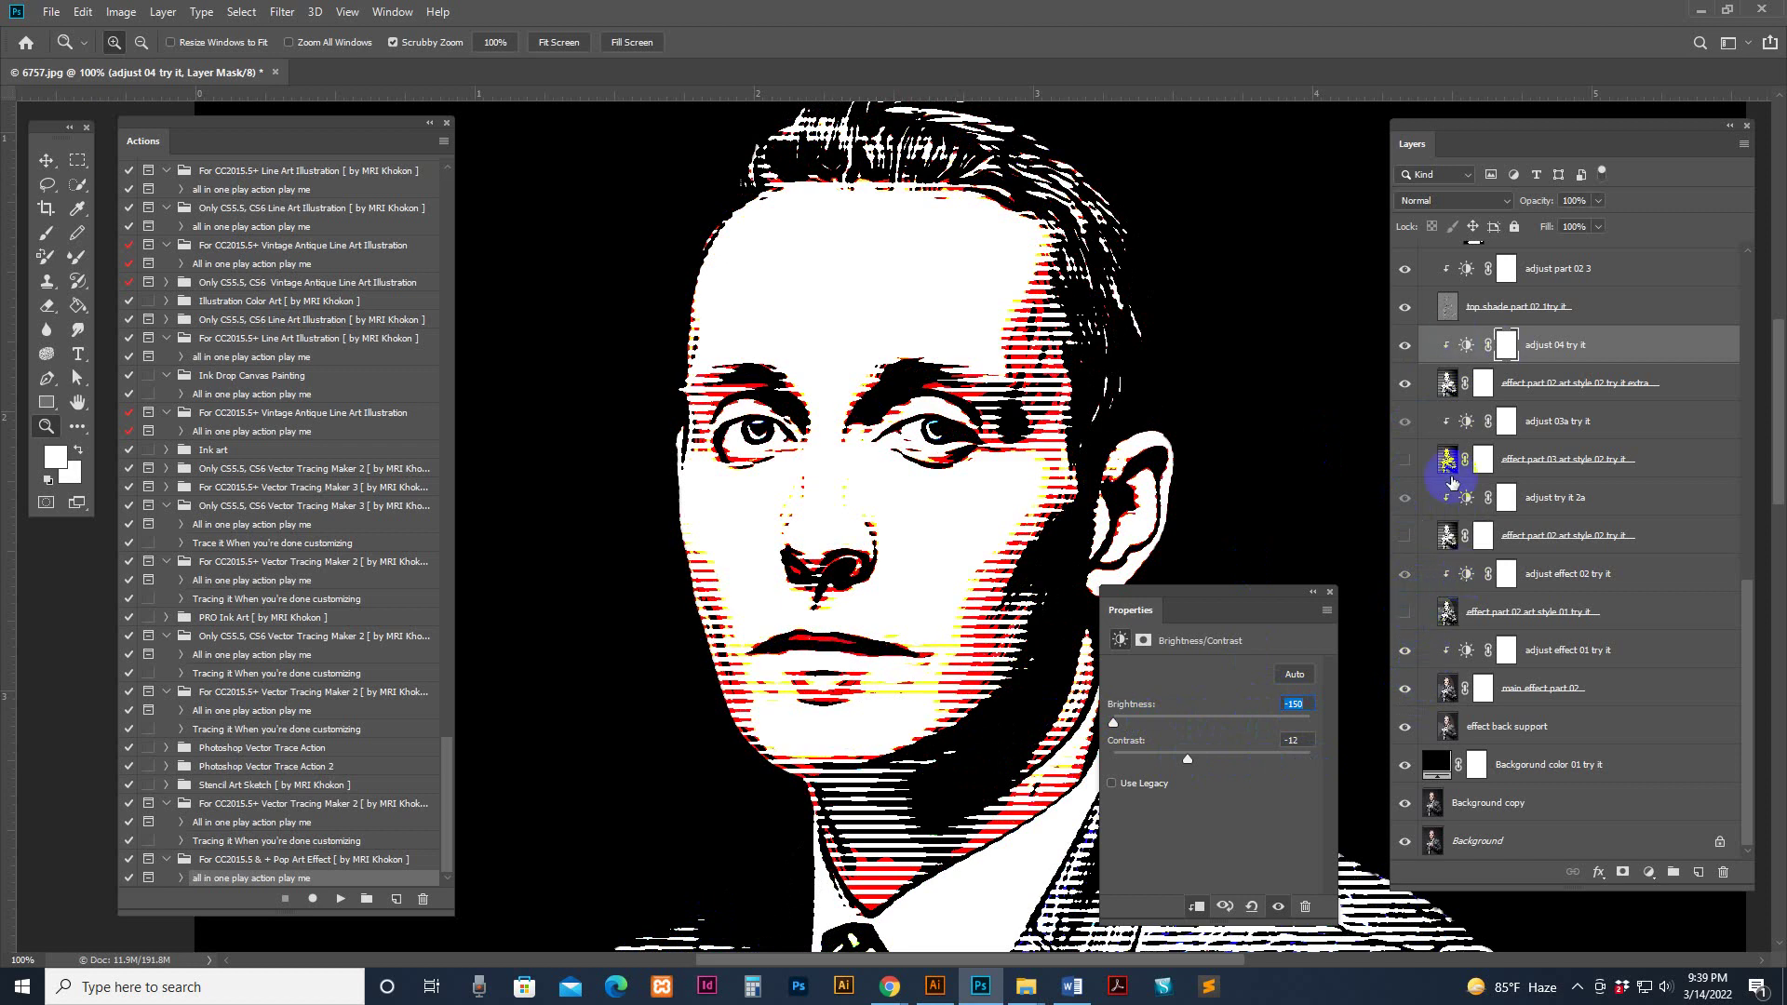
{"action": "left_click", "coordinate": [1467, 652]}
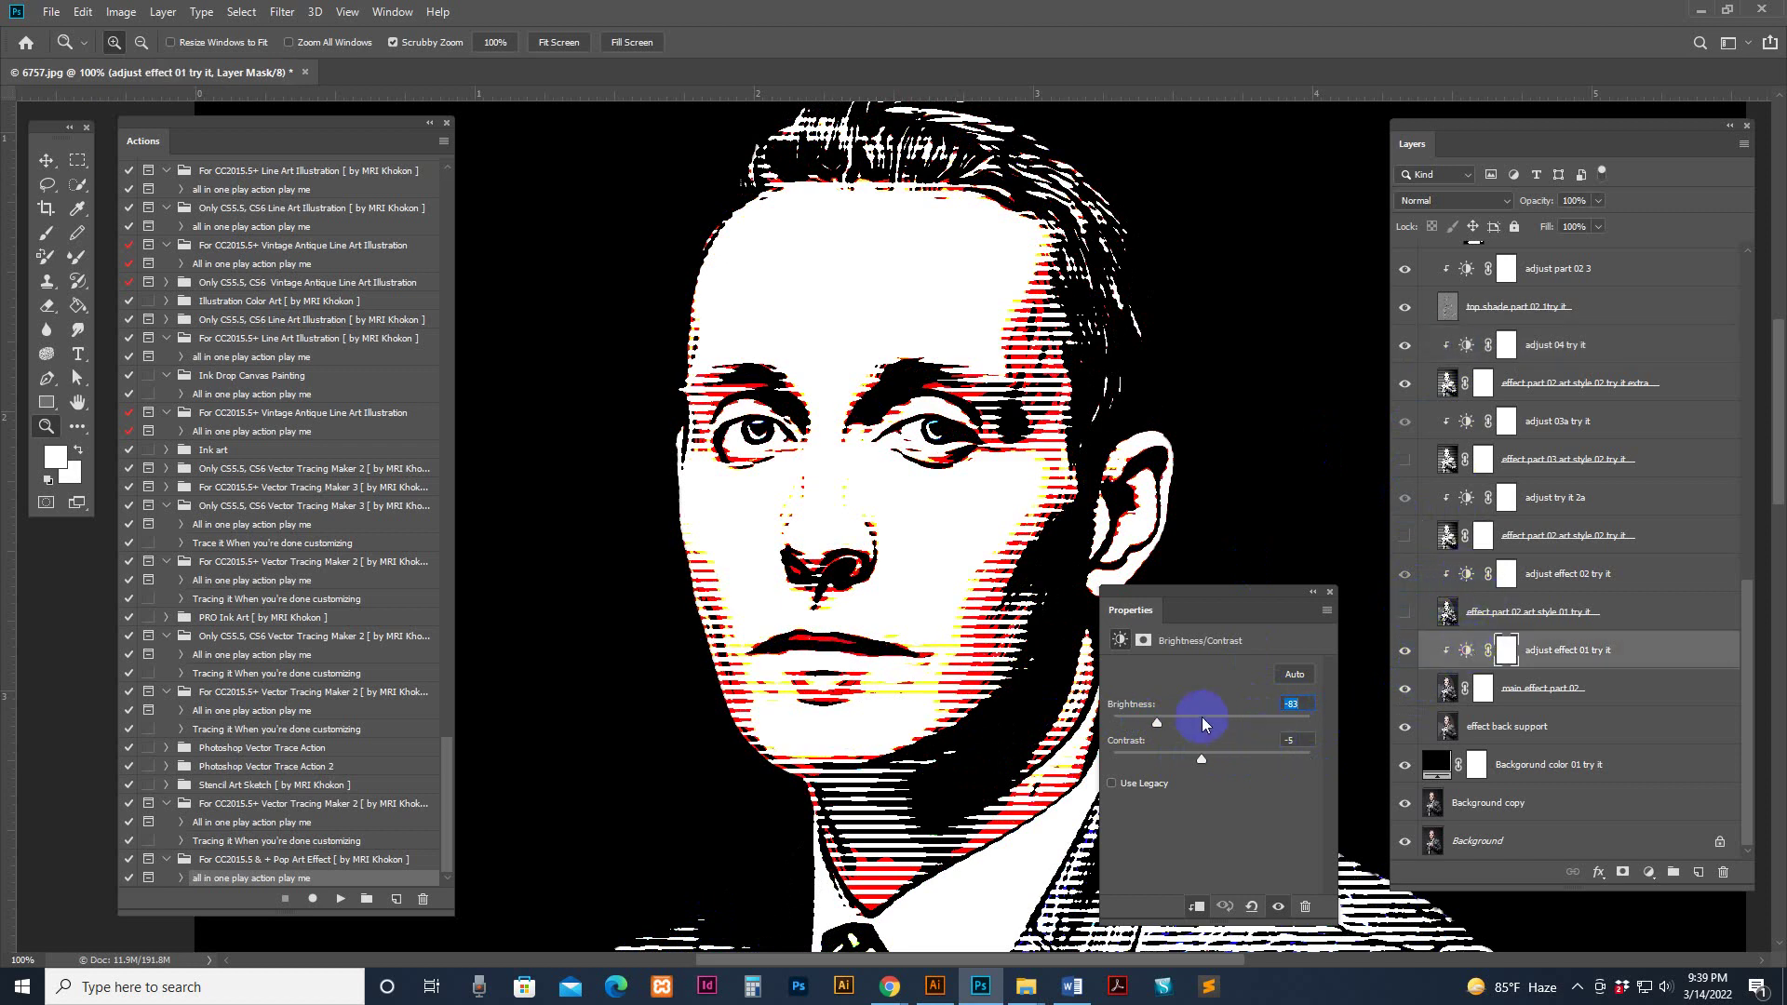
{"action": "left_click_drag", "start_coordinate": [1203, 717], "coordinate": [1149, 752]}
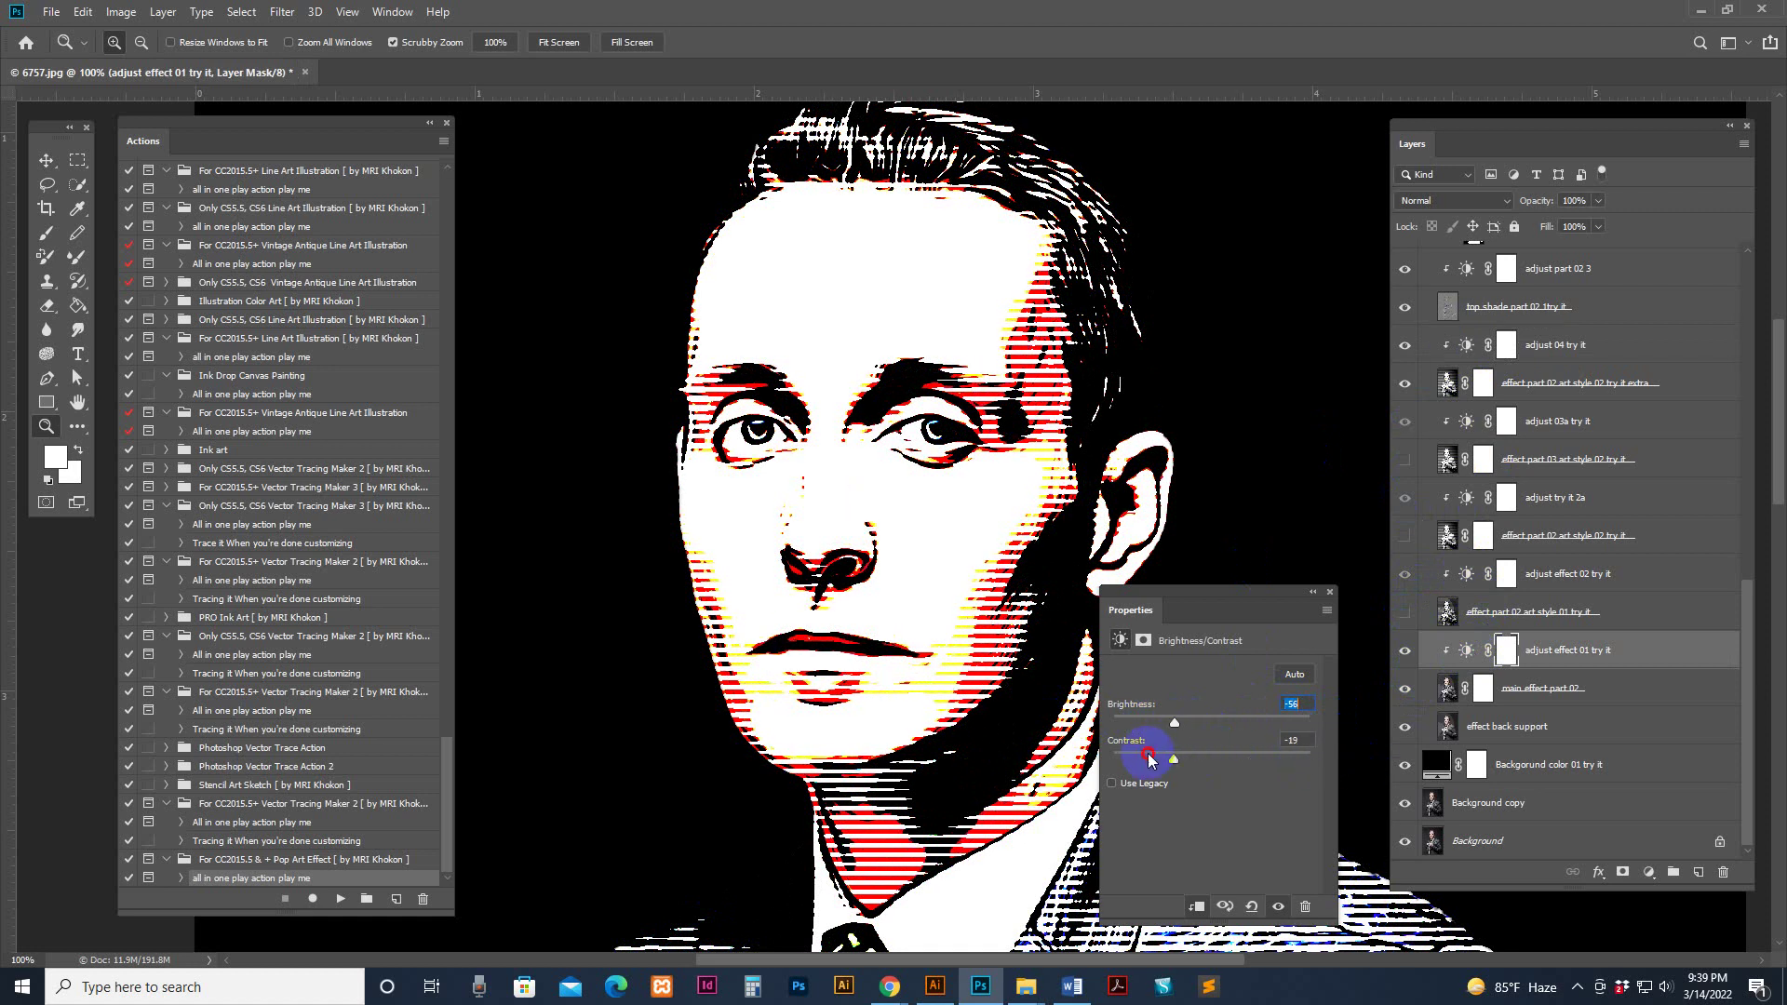
At 200% zoom, sample yellow and dab it on the chin edge with a 15 px round brush
{"action": "left_click", "coordinate": [1448, 689]}
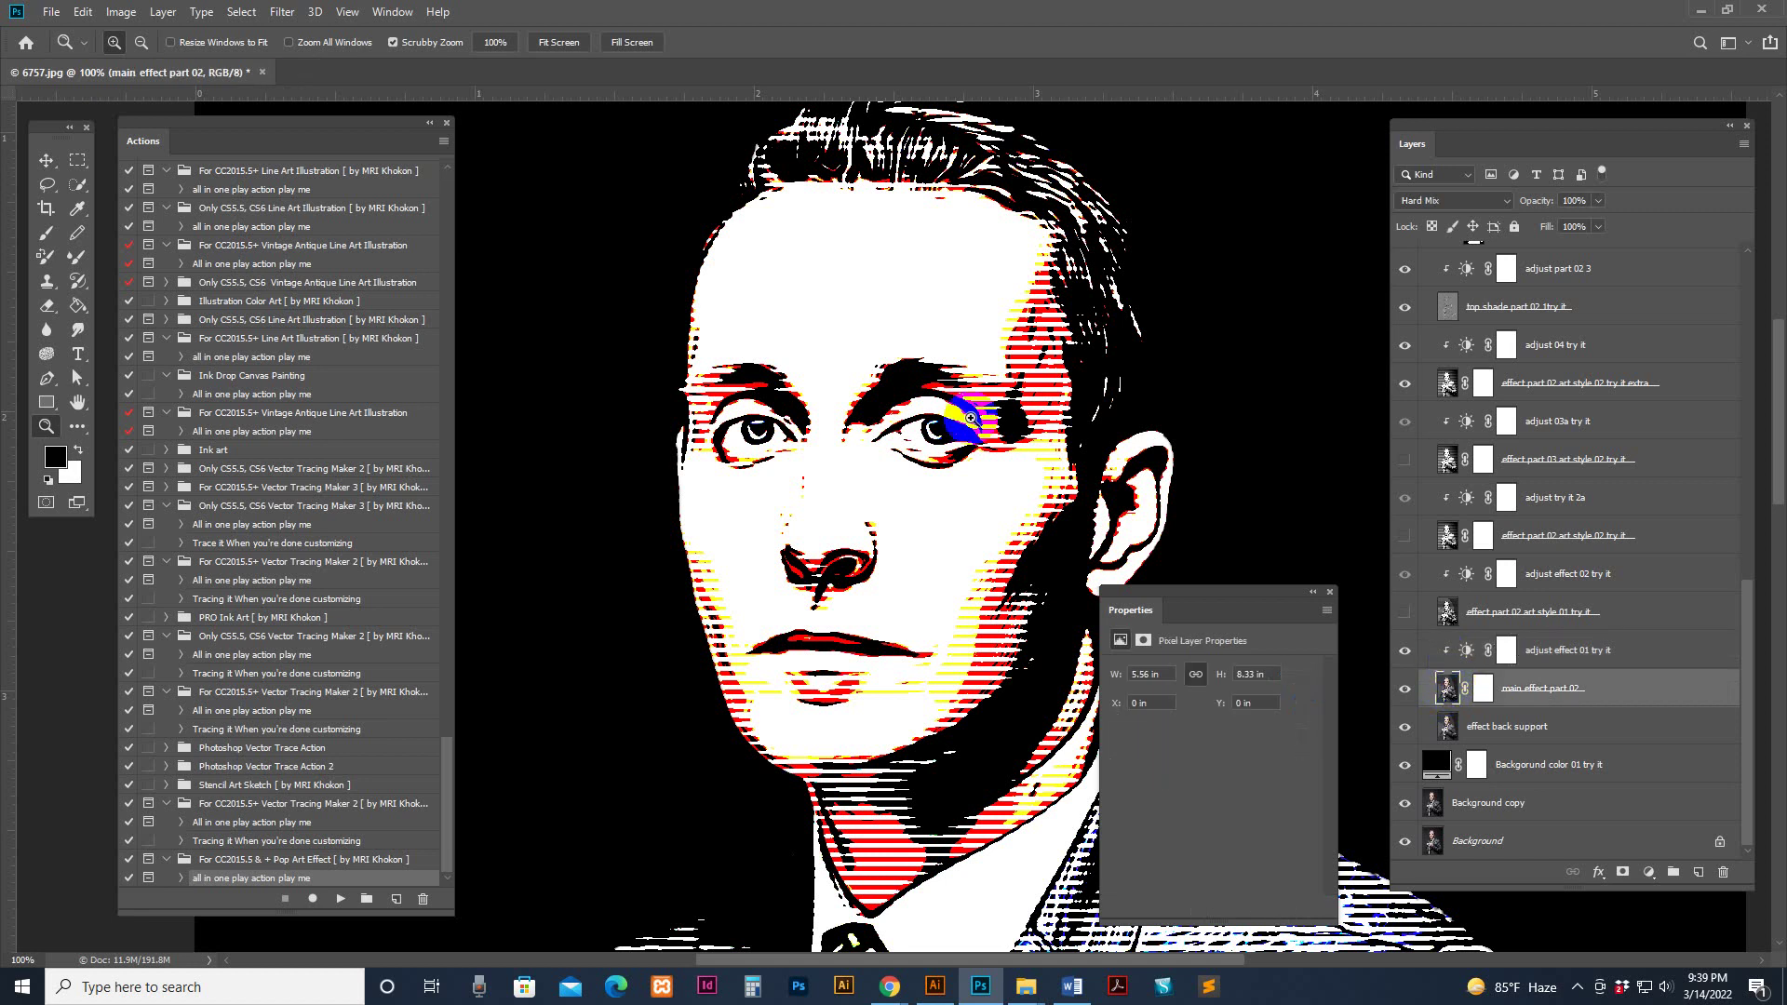
{"action": "left_click", "coordinate": [46, 233]}
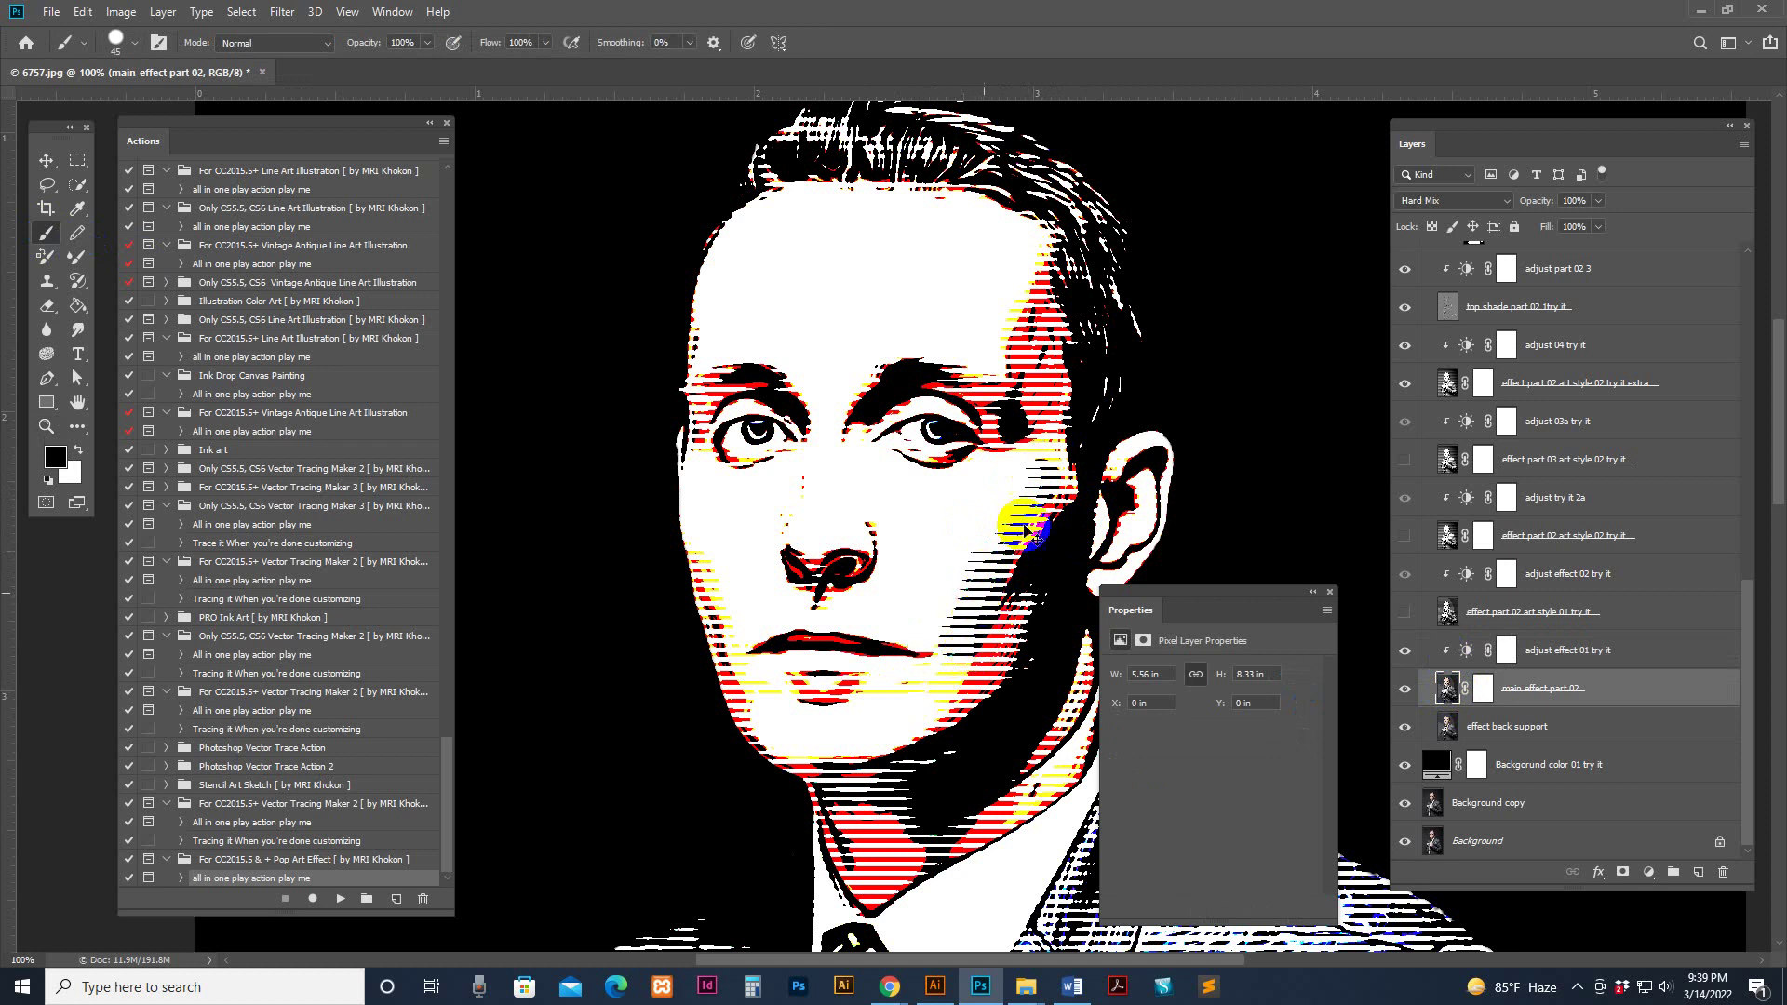
{"action": "key", "text": "ctrl+plus"}
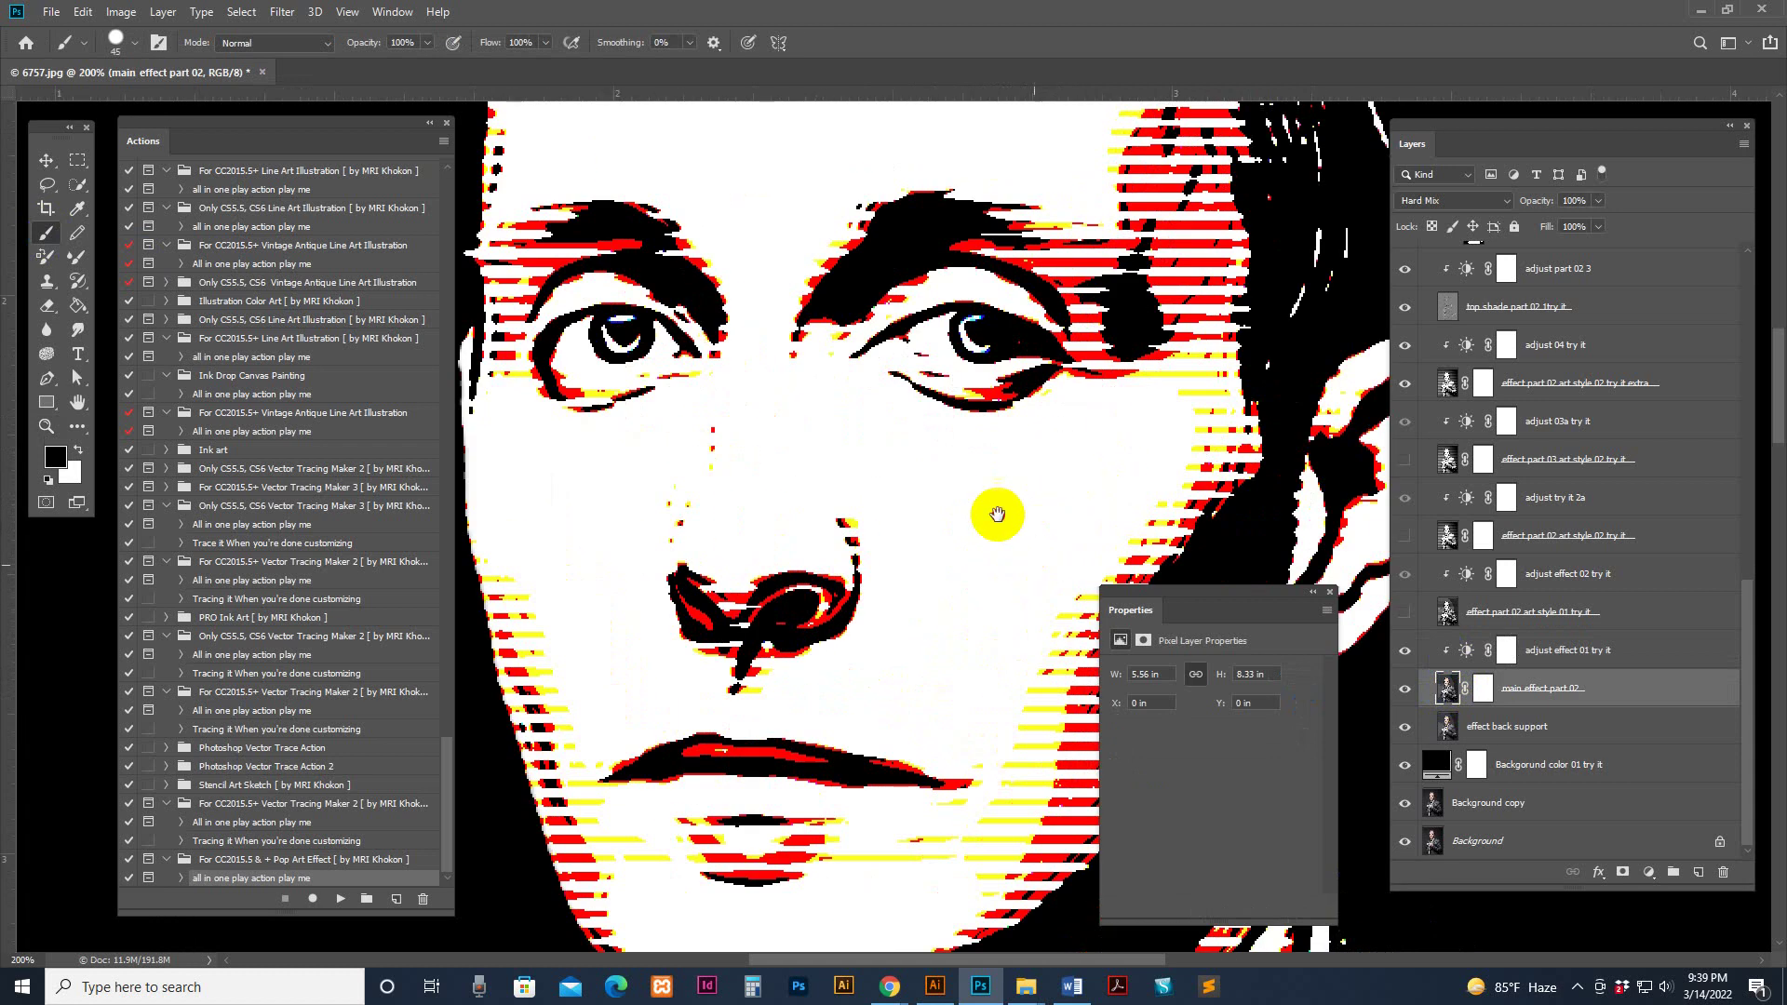
{"action": "scroll", "coordinate": [998, 511], "scroll_direction": "down", "scroll_amount": 3}
{"action": "scroll", "coordinate": [998, 511], "scroll_direction": "right", "scroll_amount": 2}
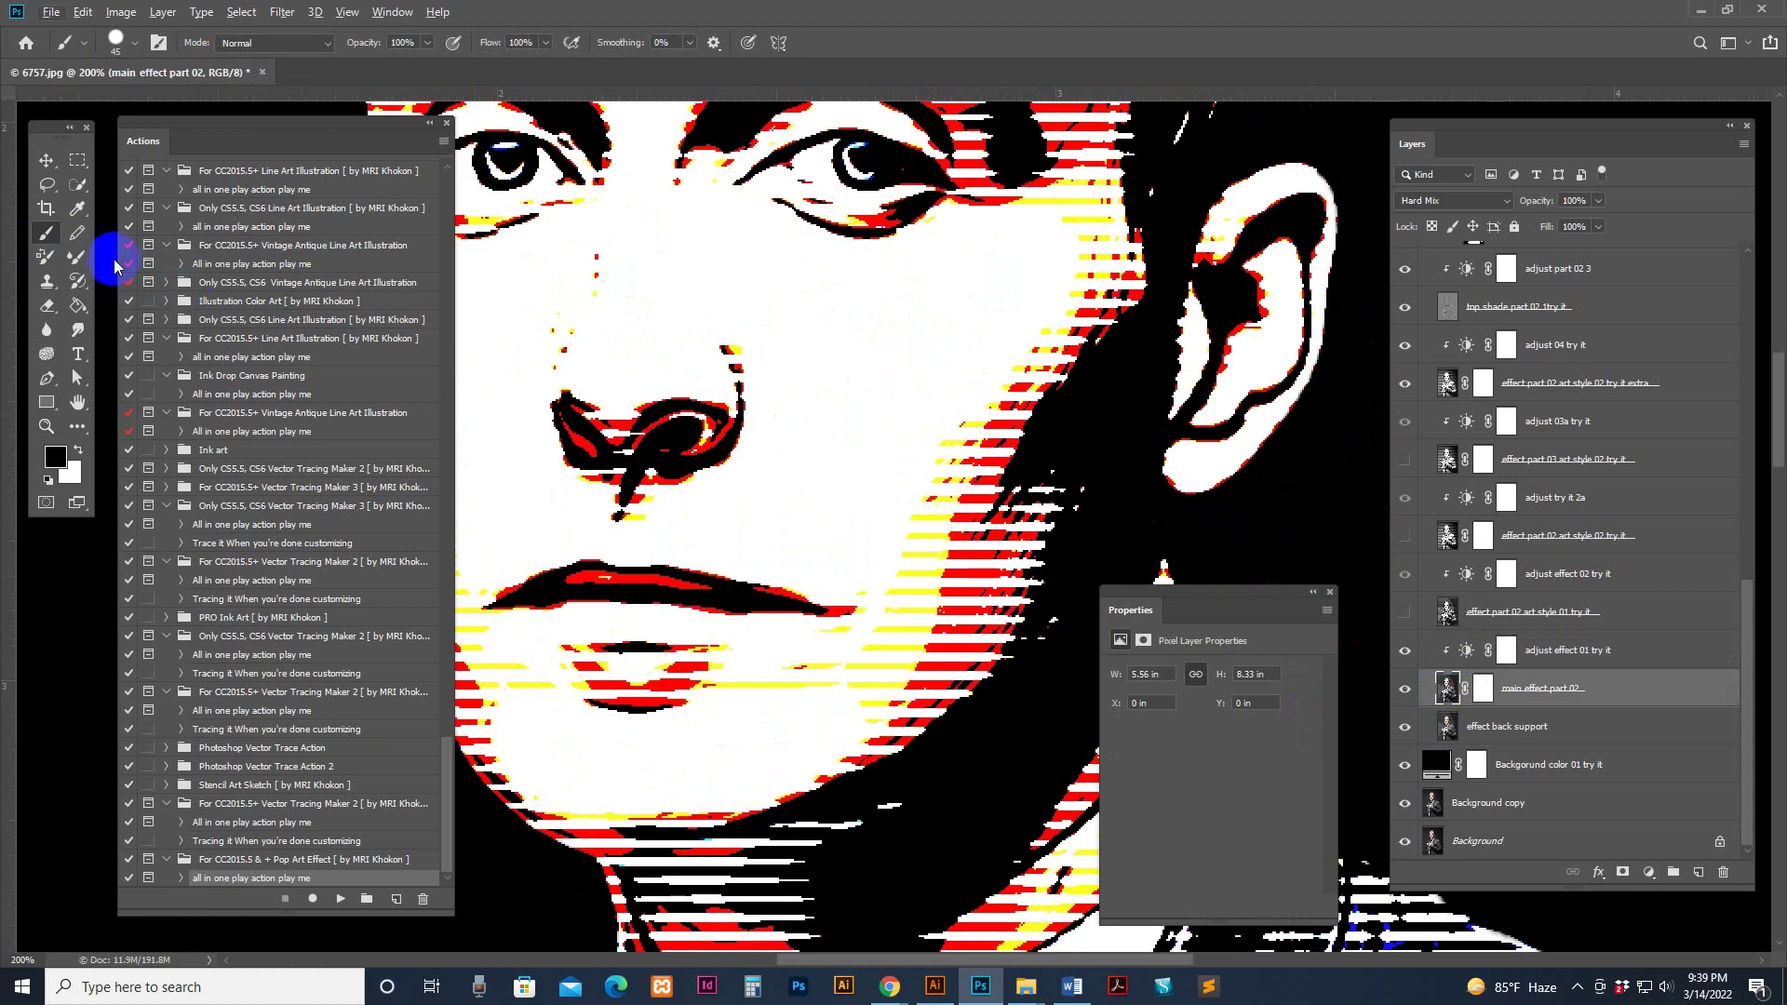
{"action": "left_click", "coordinate": [78, 208]}
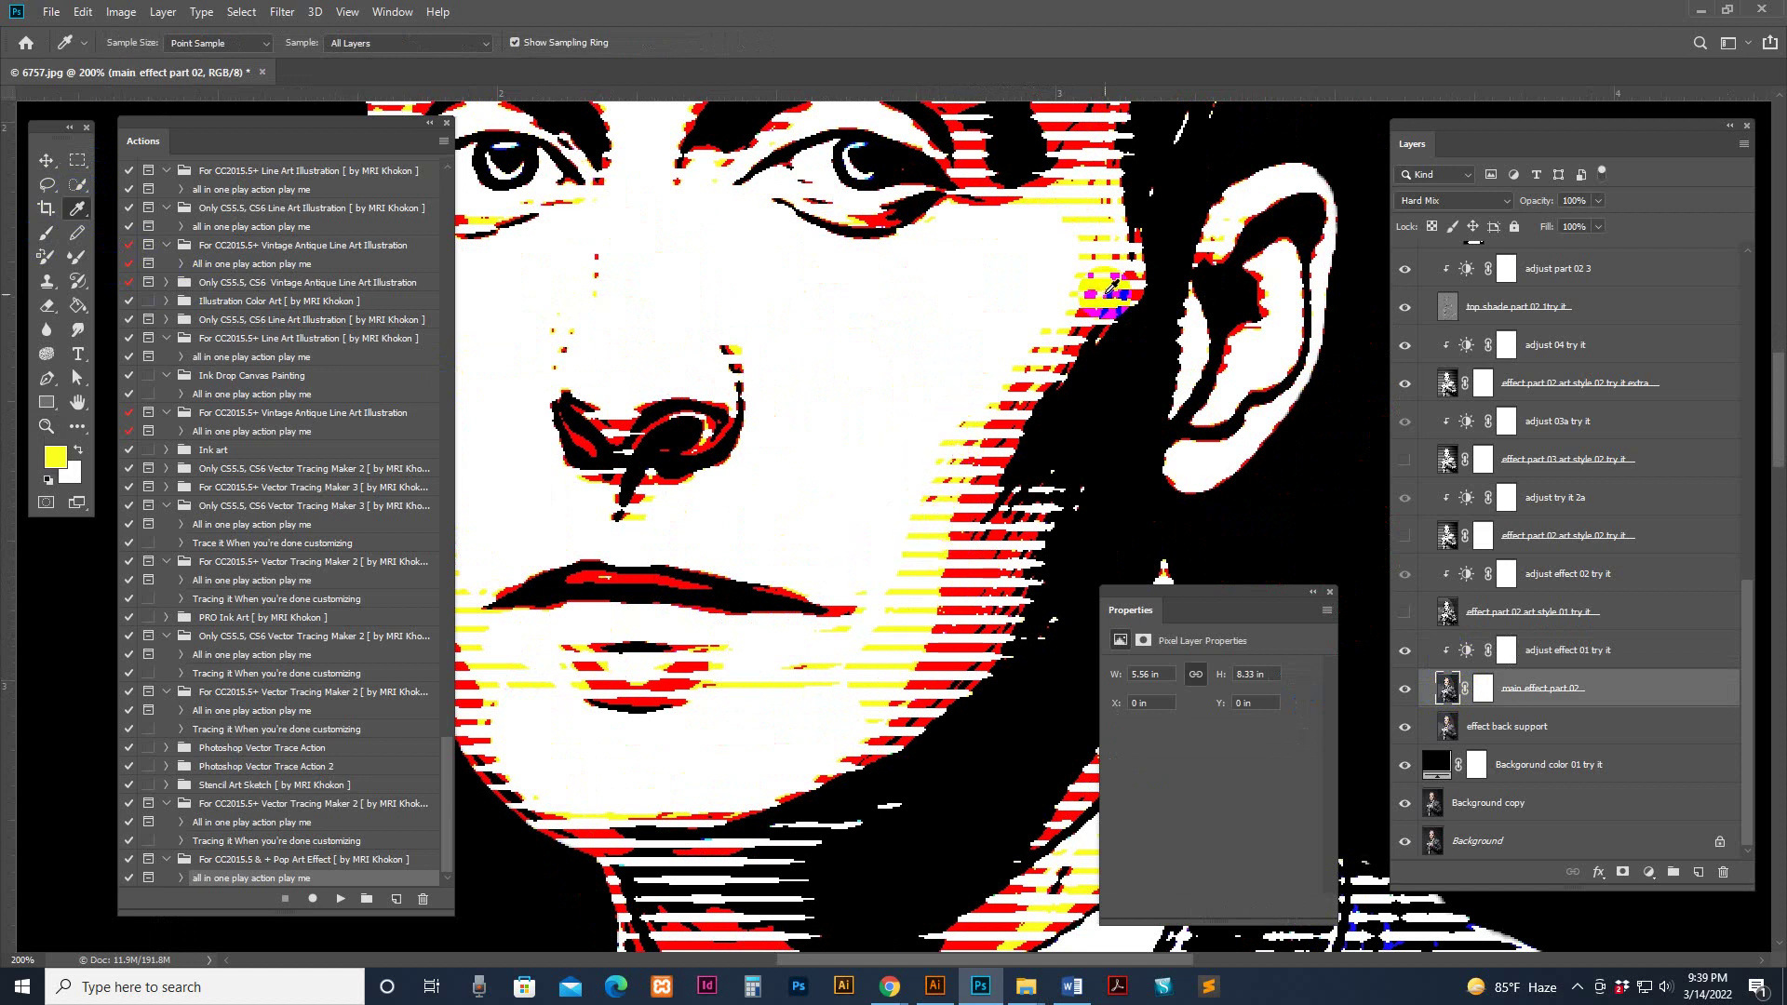
{"action": "left_click", "coordinate": [46, 232]}
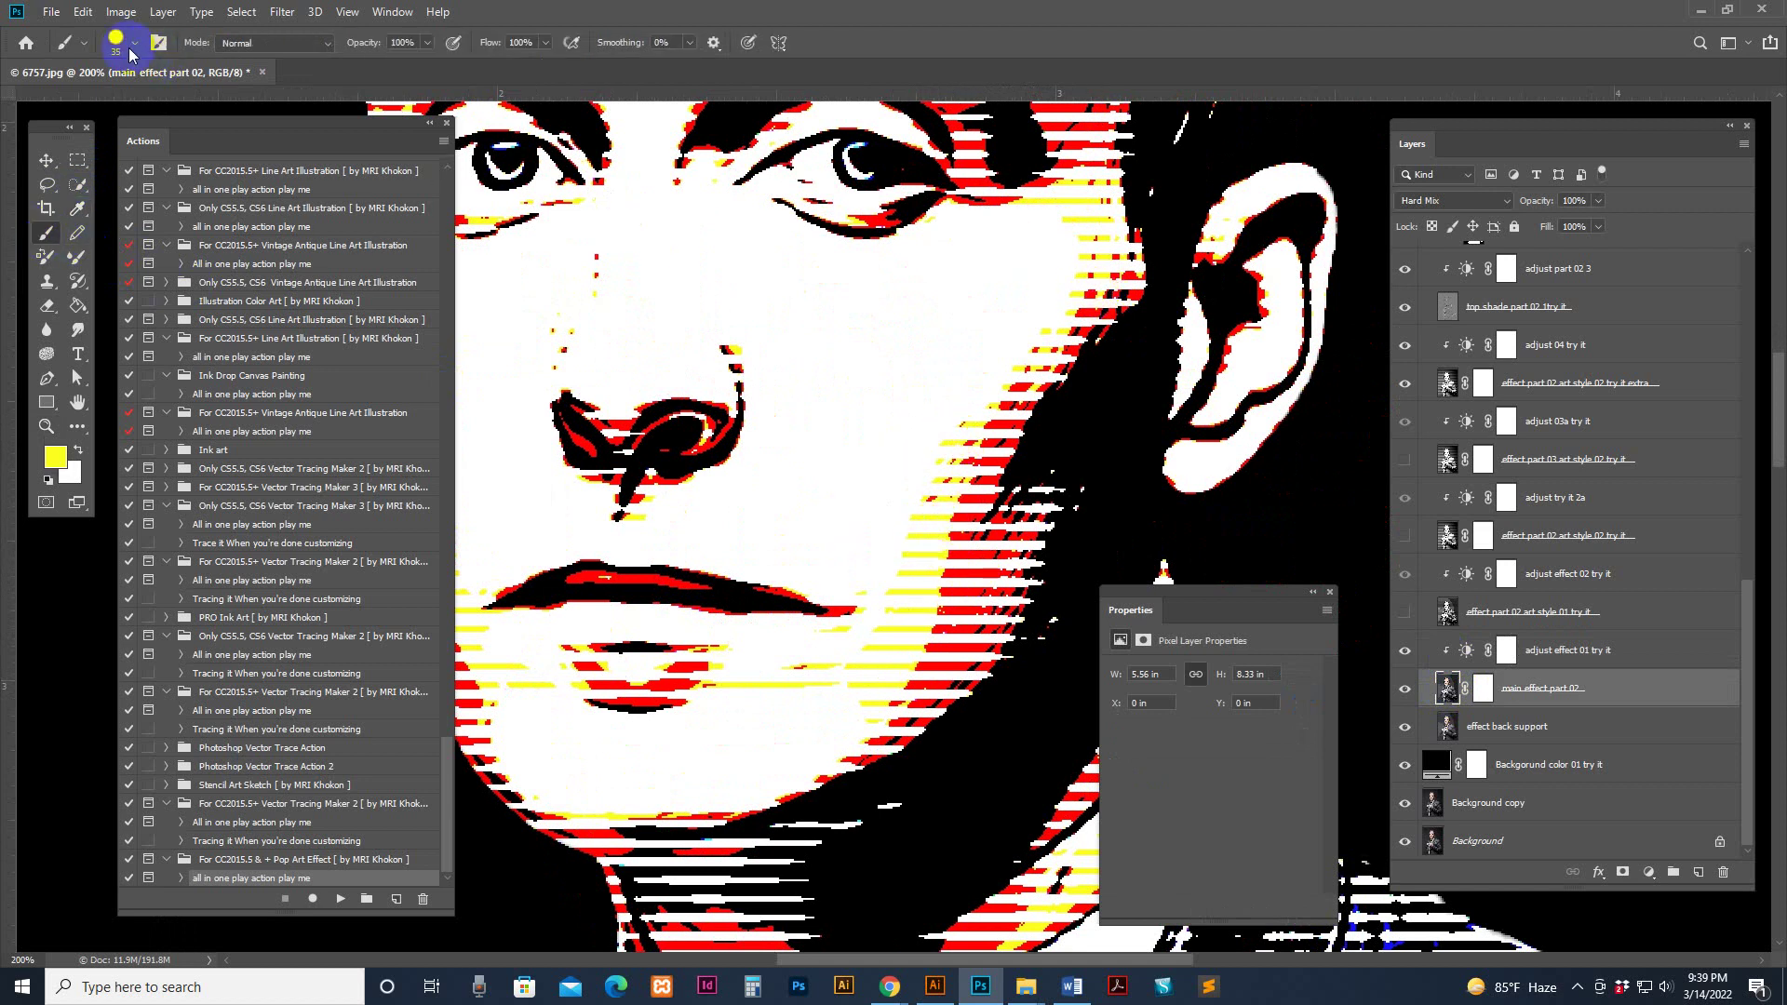
{"action": "left_click", "coordinate": [135, 43]}
{"action": "left_click", "coordinate": [95, 371]}
{"action": "left_click", "coordinate": [1024, 121]}
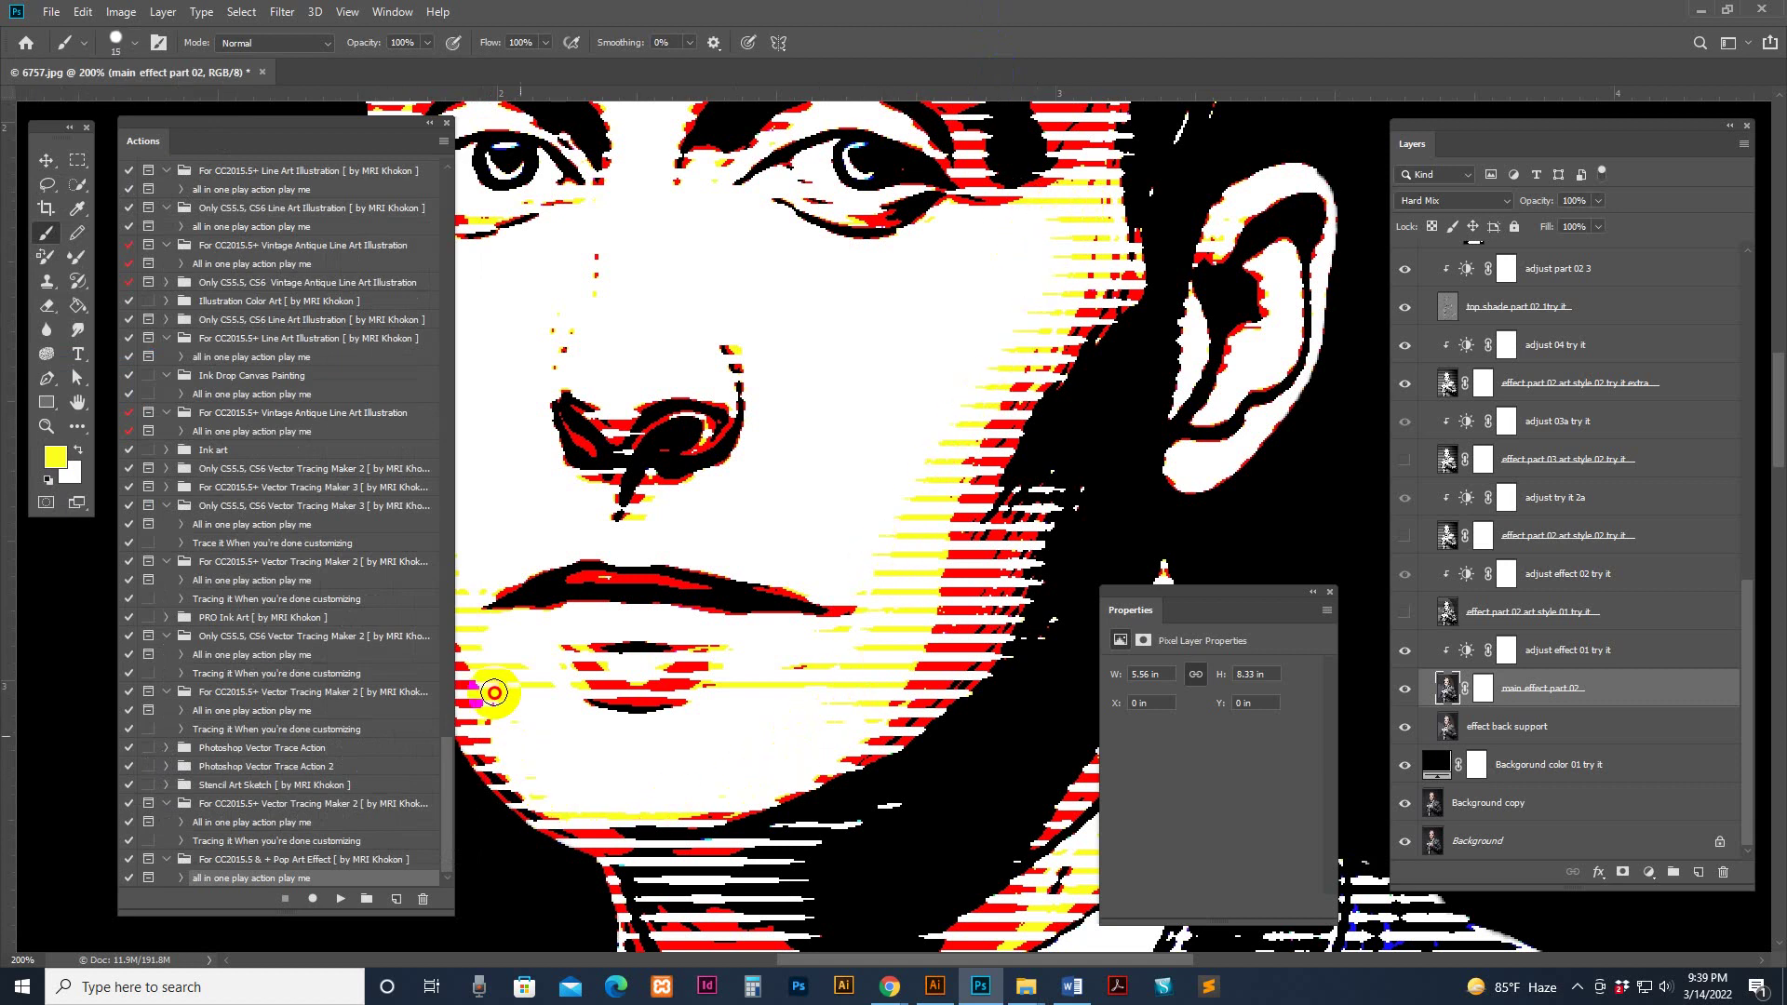
{"action": "left_click", "coordinate": [893, 671]}
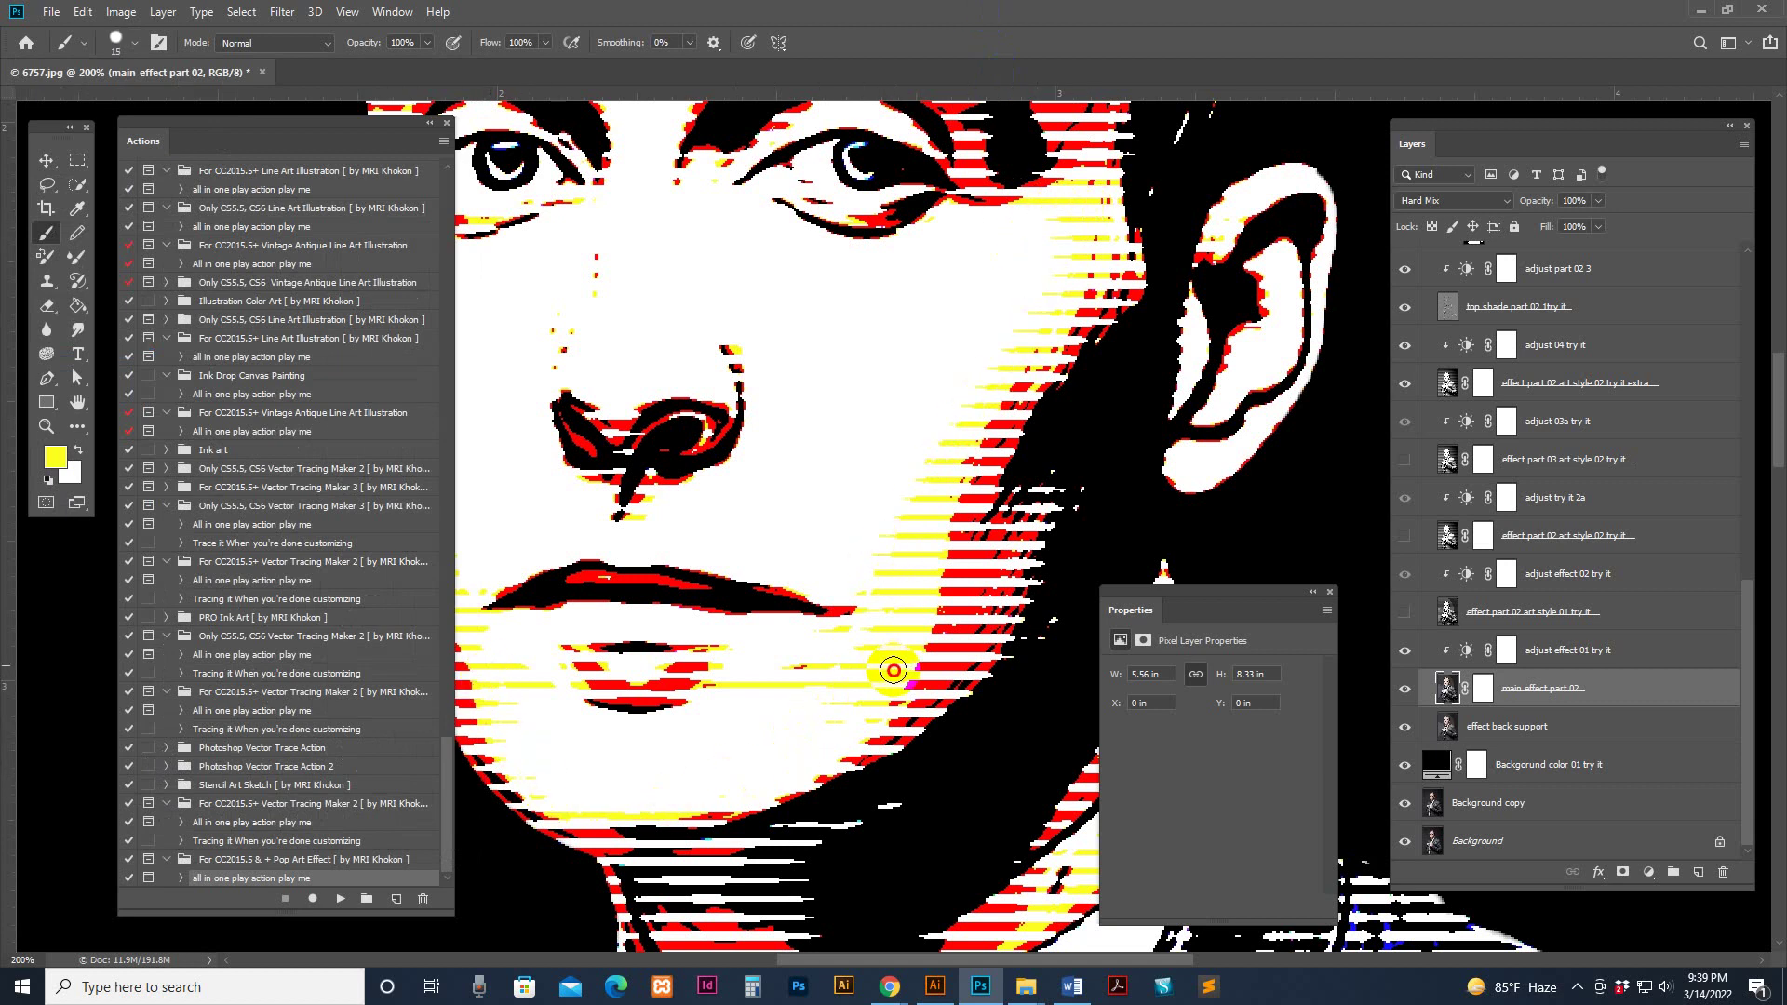
Paint red stripes along the forehead's left edge and over the eyelid, undoing a hairline stroke
{"action": "left_click", "coordinate": [1001, 530], "text": "alt"}
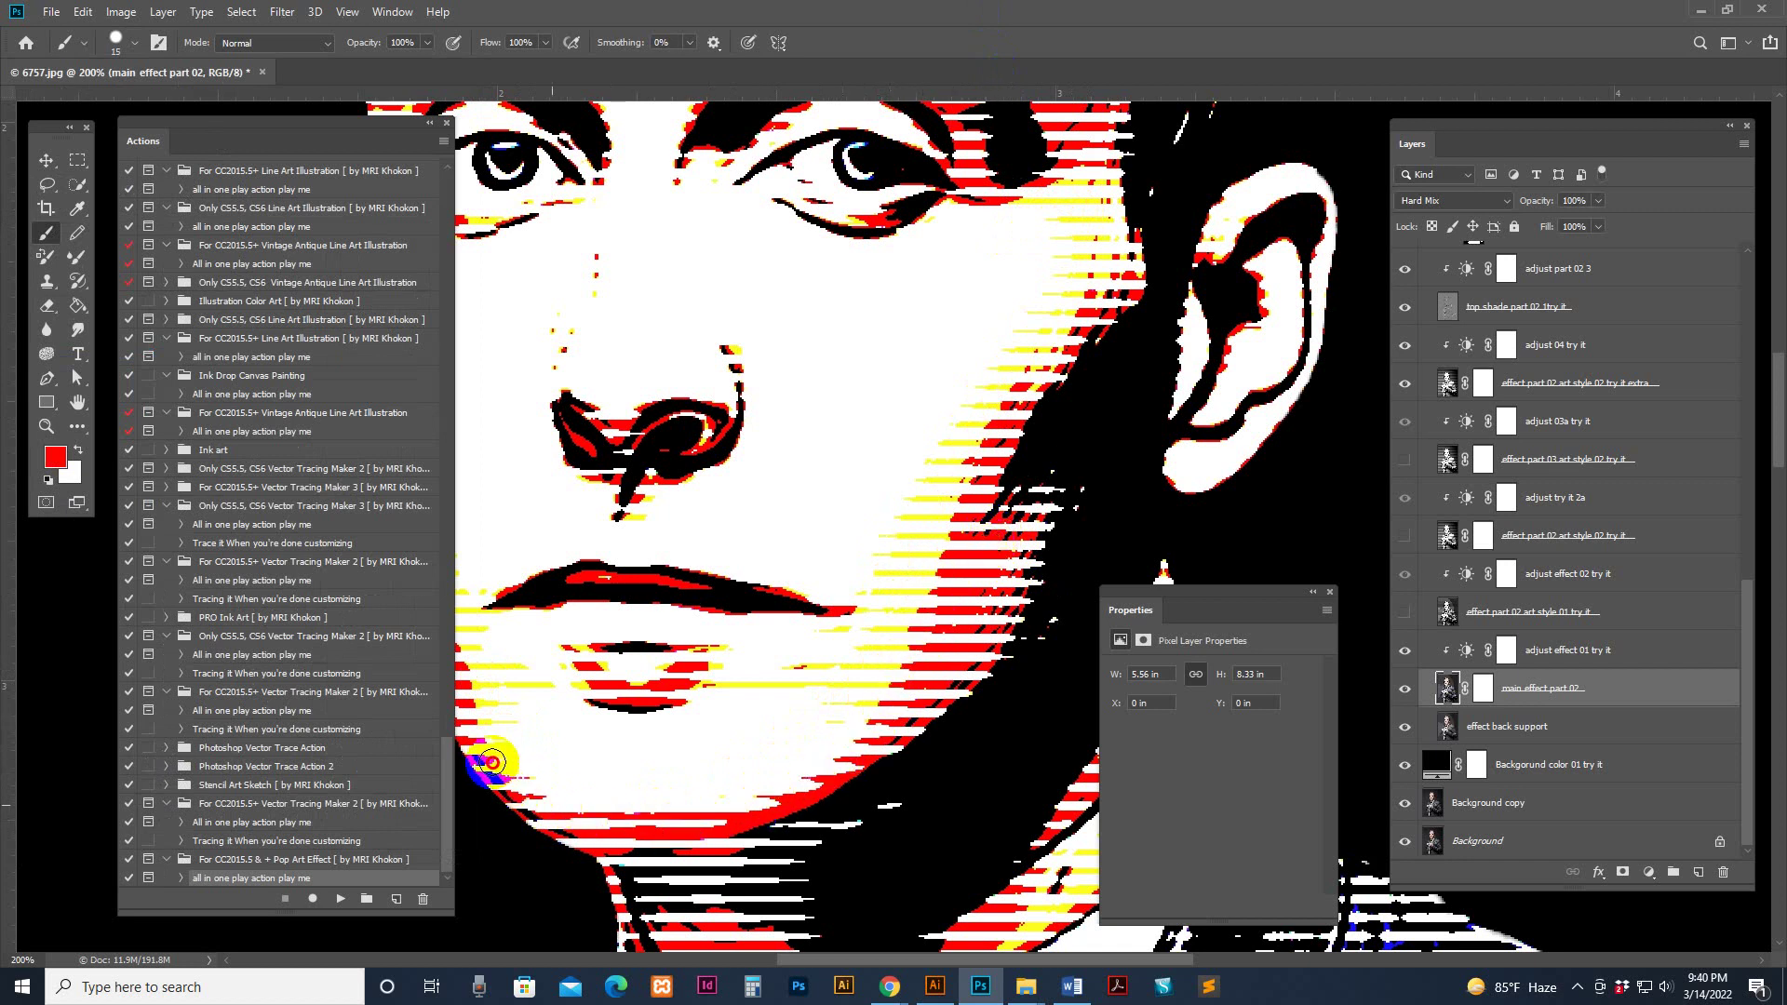
{"action": "left_click_drag", "start_coordinate": [638, 499], "coordinate": [826, 614]}
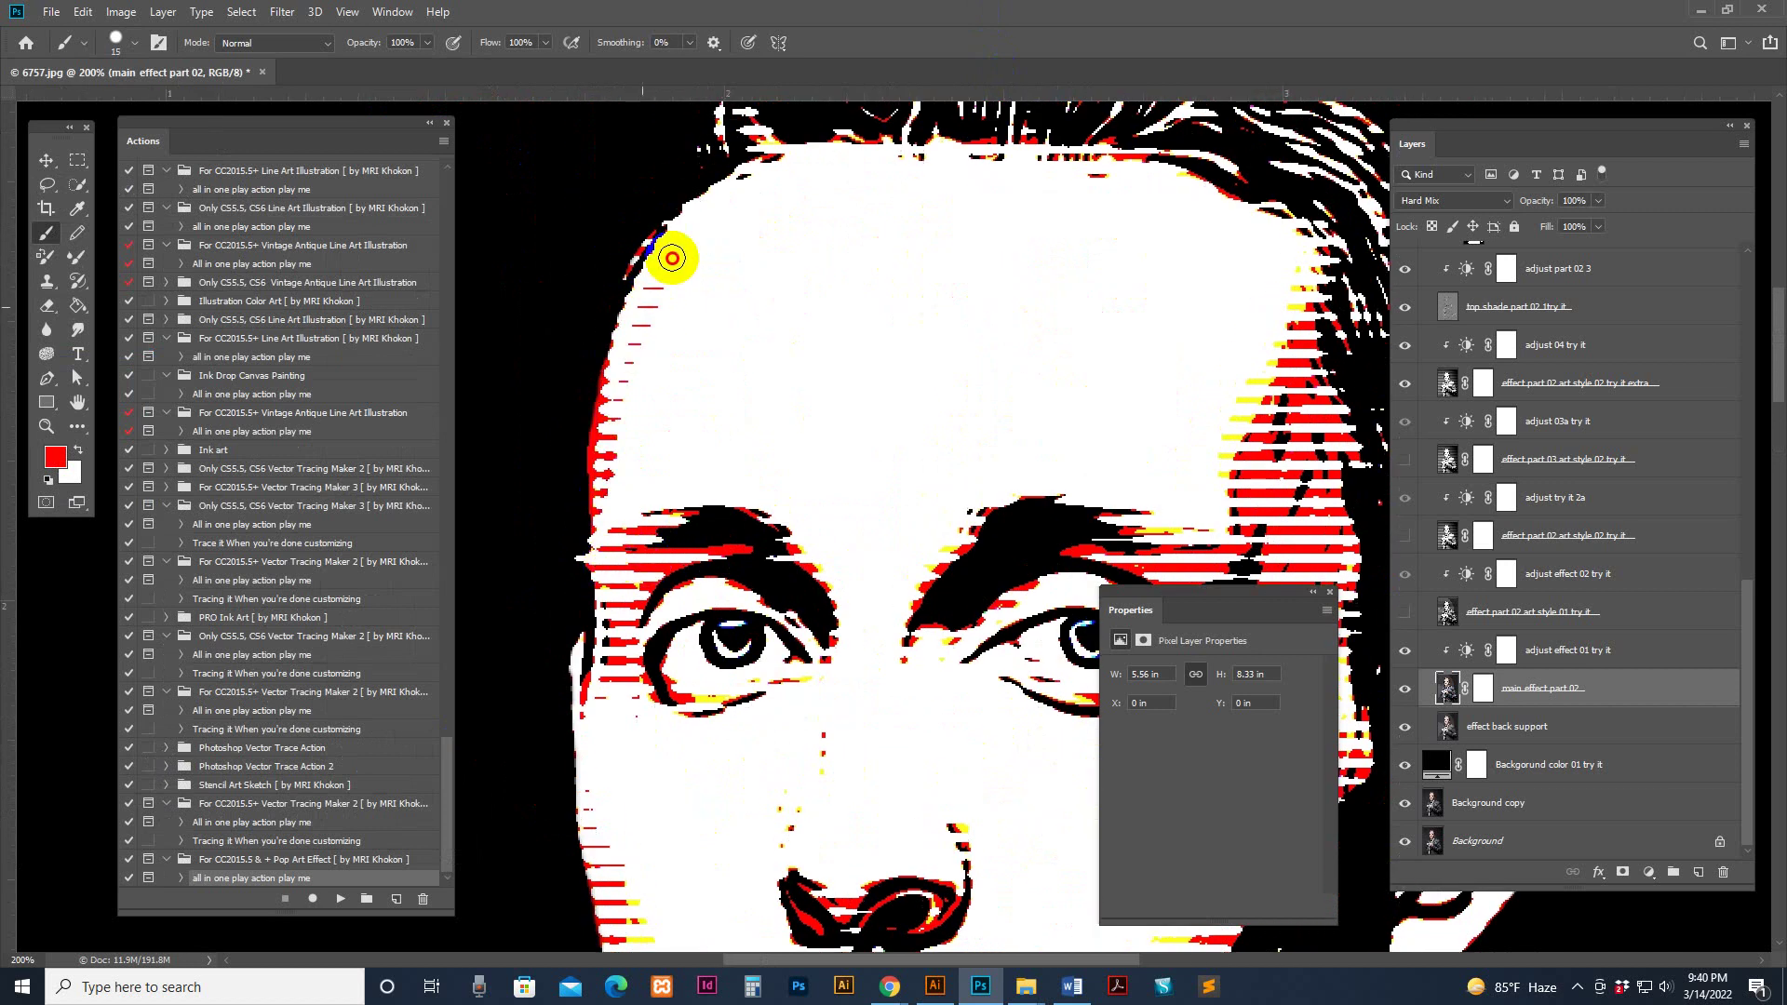
{"action": "mouse_move", "coordinate": [693, 209]}
{"action": "left_mouse_down"}
{"action": "mouse_move", "coordinate": [841, 141]}
{"action": "mouse_move", "coordinate": [992, 126]}
{"action": "mouse_move", "coordinate": [1197, 167]}
{"action": "left_mouse_up"}
{"action": "key", "text": "ctrl+z"}
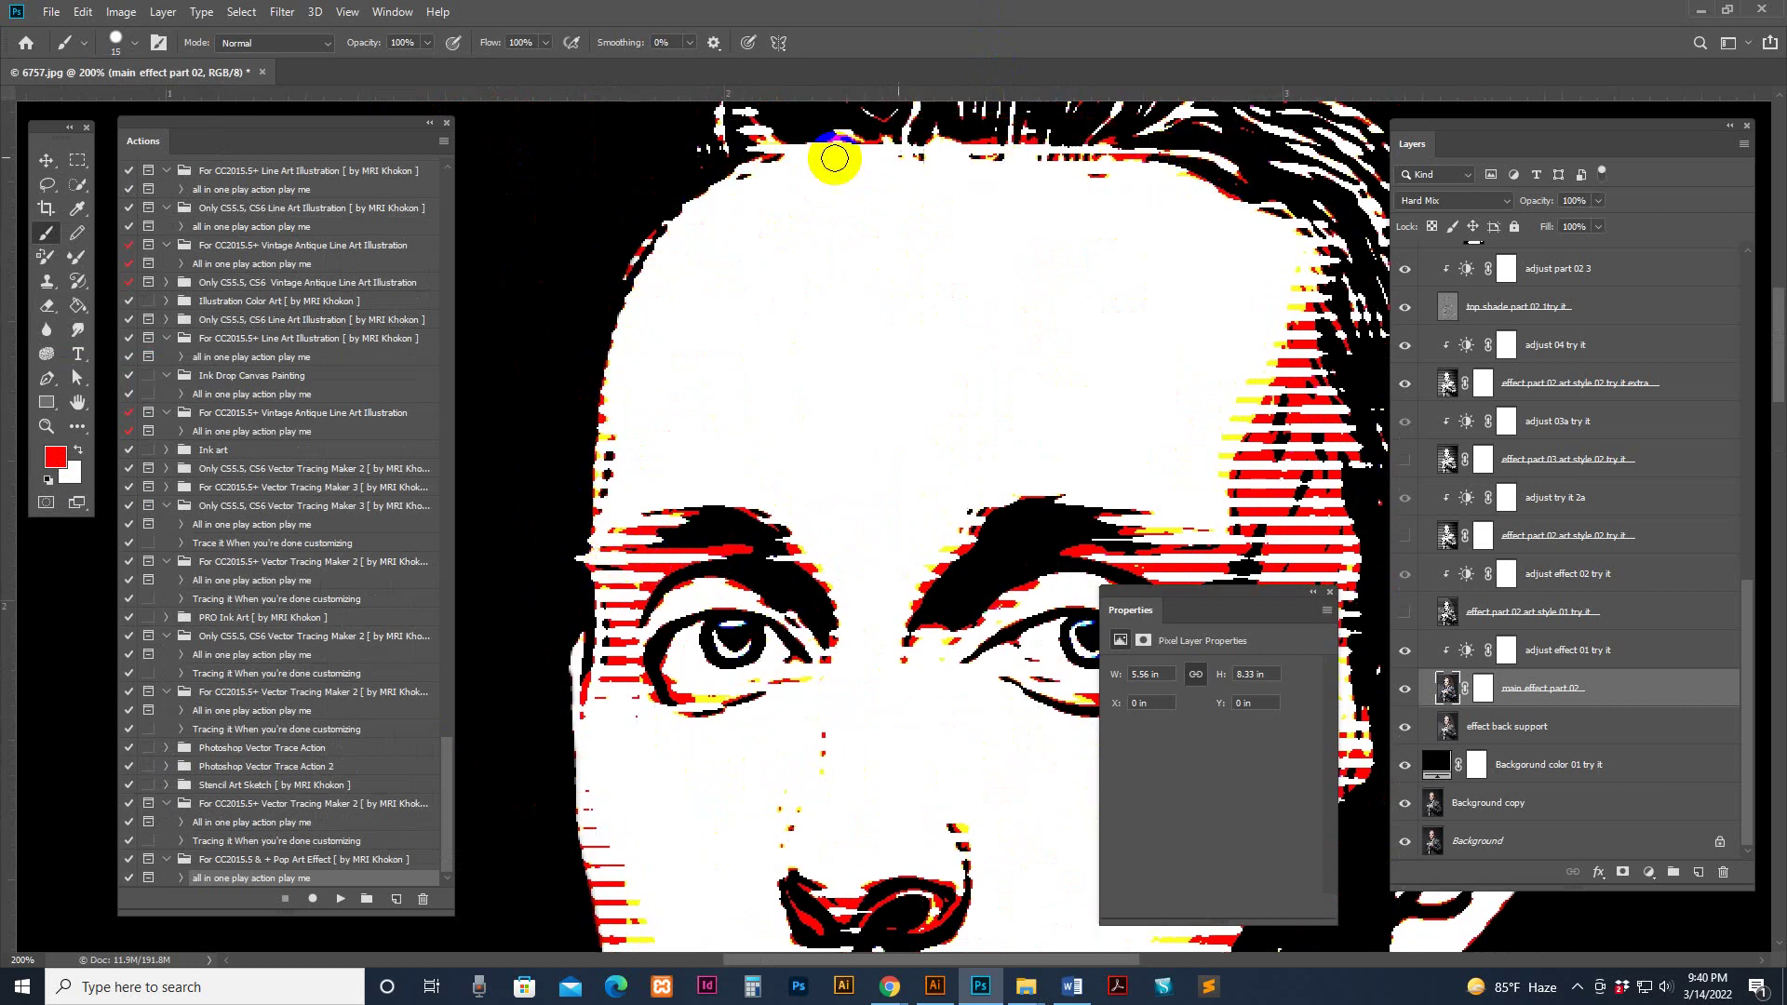
{"action": "left_click_drag", "start_coordinate": [621, 400], "coordinate": [609, 486]}
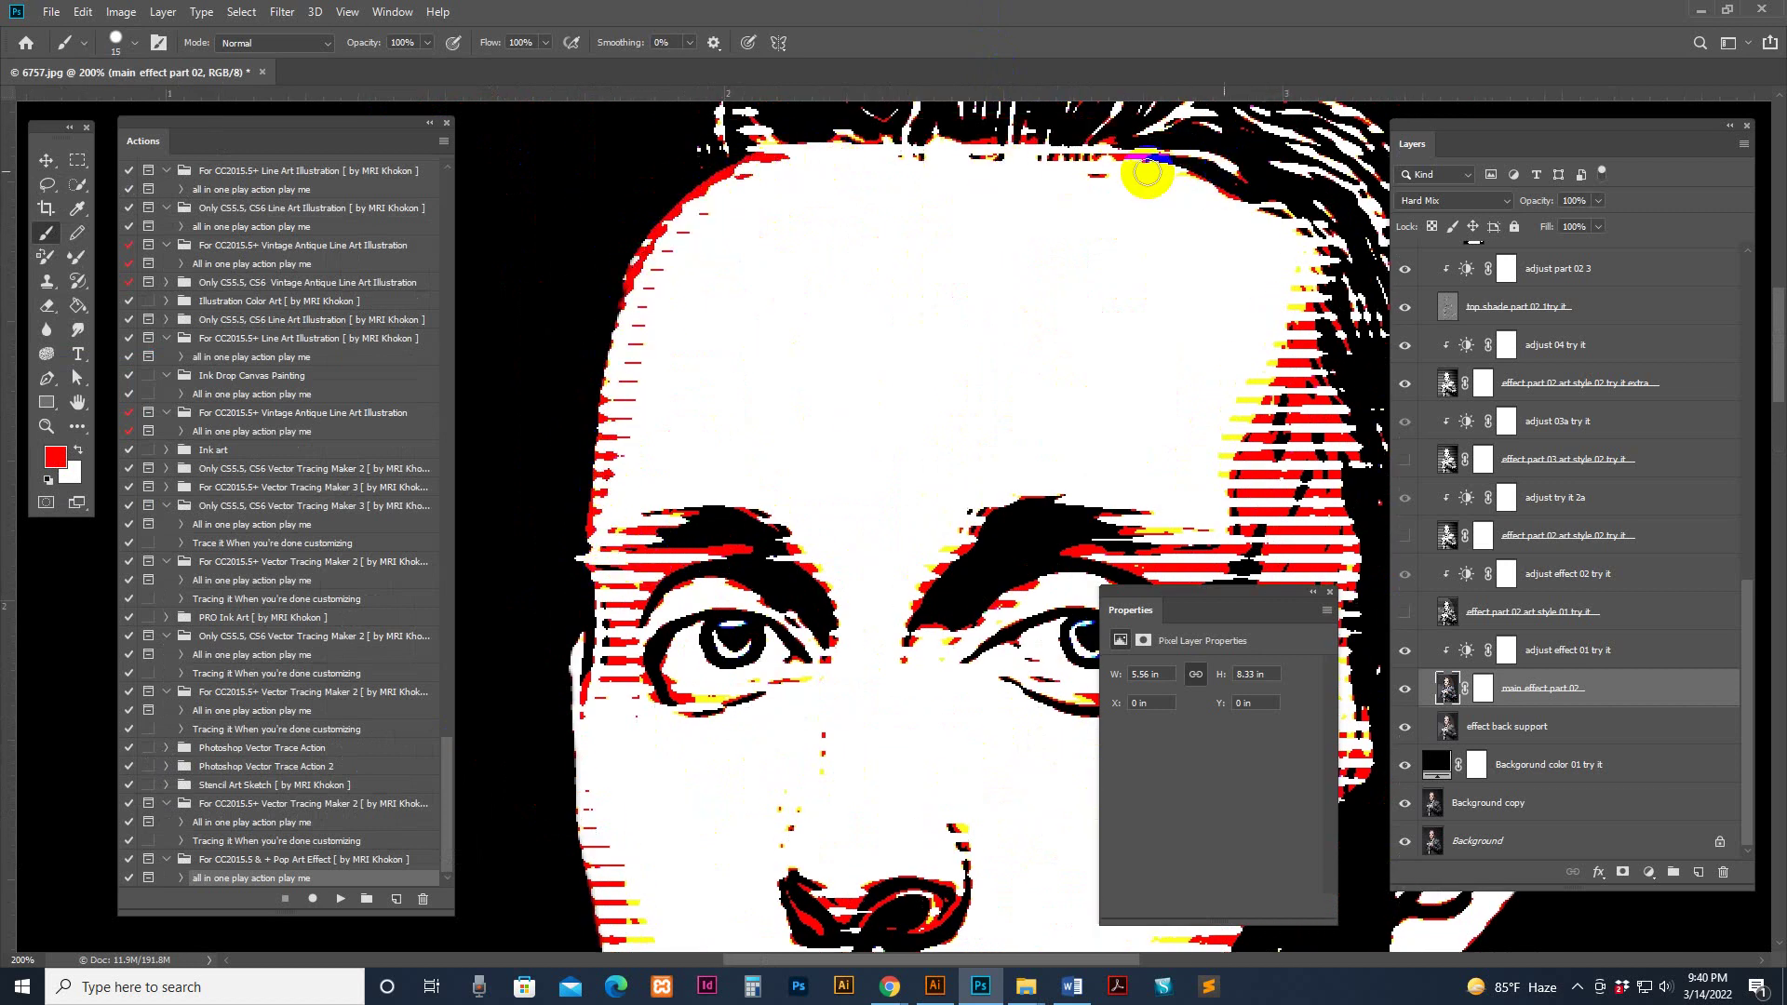
{"action": "left_click_drag", "start_coordinate": [1238, 522], "coordinate": [1146, 239]}
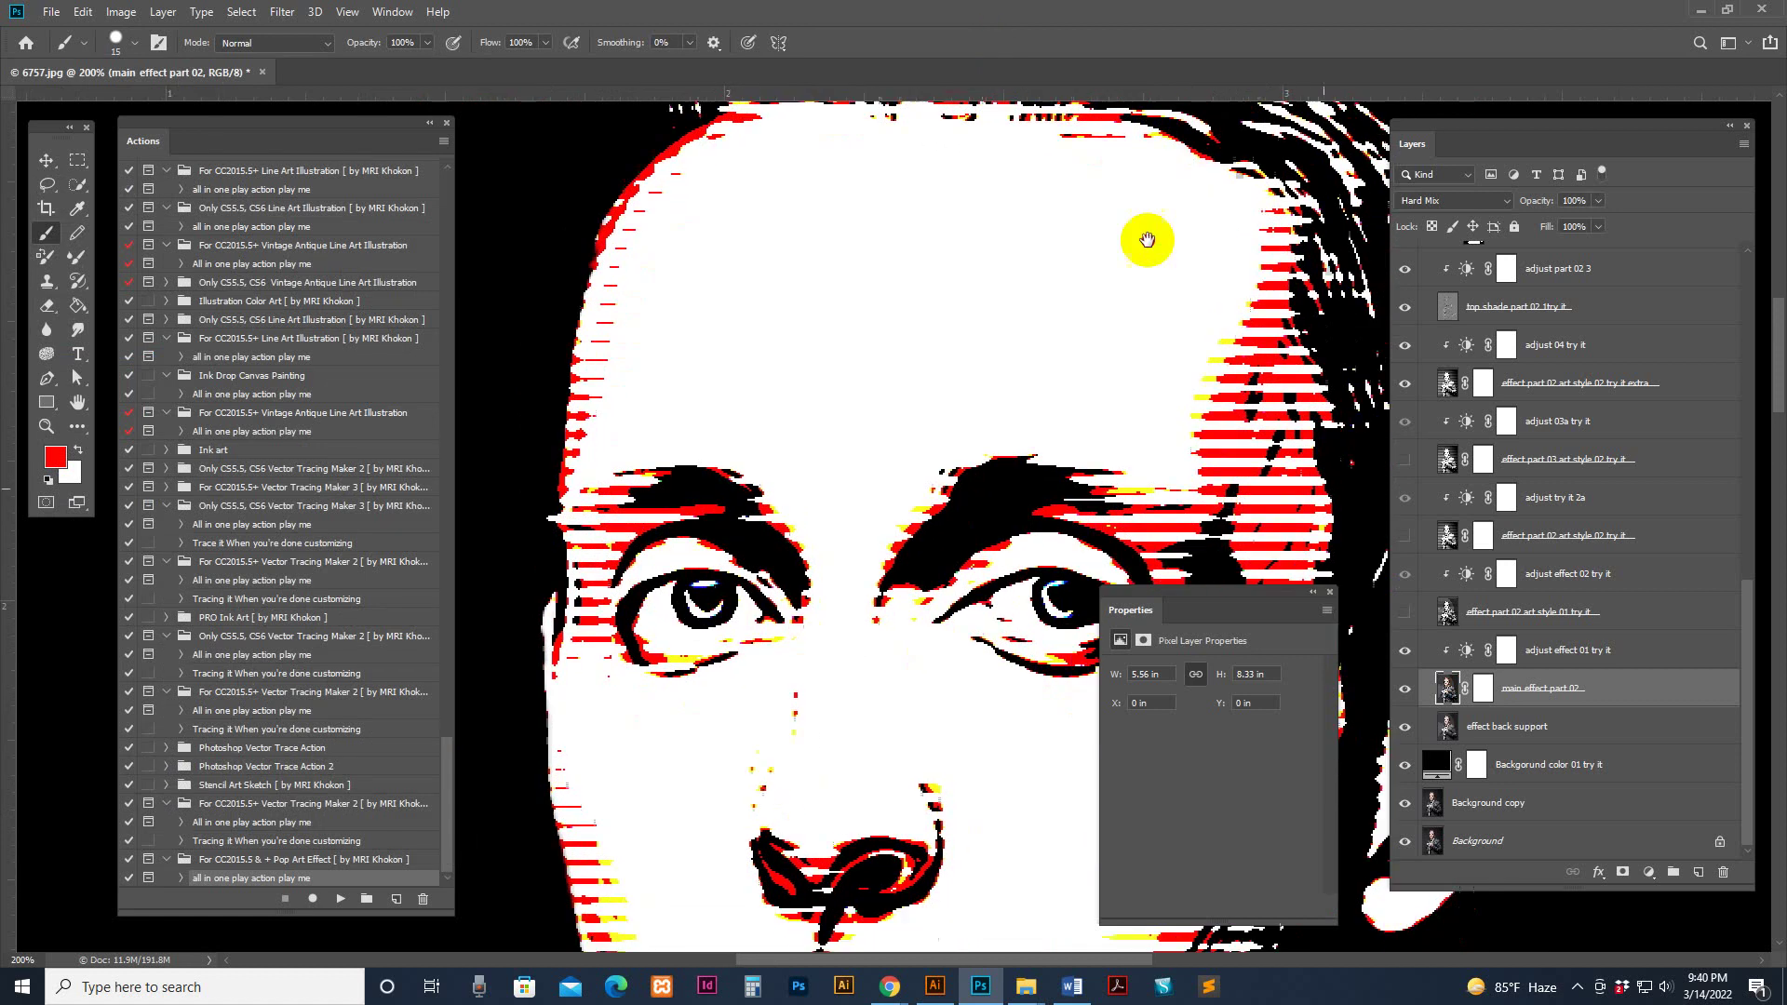
{"action": "mouse_move", "coordinate": [805, 410]}
{"action": "left_mouse_down"}
{"action": "mouse_move", "coordinate": [898, 330]}
{"action": "mouse_move", "coordinate": [976, 350]}
{"action": "mouse_move", "coordinate": [1047, 414]}
{"action": "mouse_move", "coordinate": [1173, 321]}
{"action": "left_mouse_up"}
Zoom back to 100%, close Properties and briefly preview the color version layers, leaving them hidden
{"action": "key", "text": "ctrl+minus"}
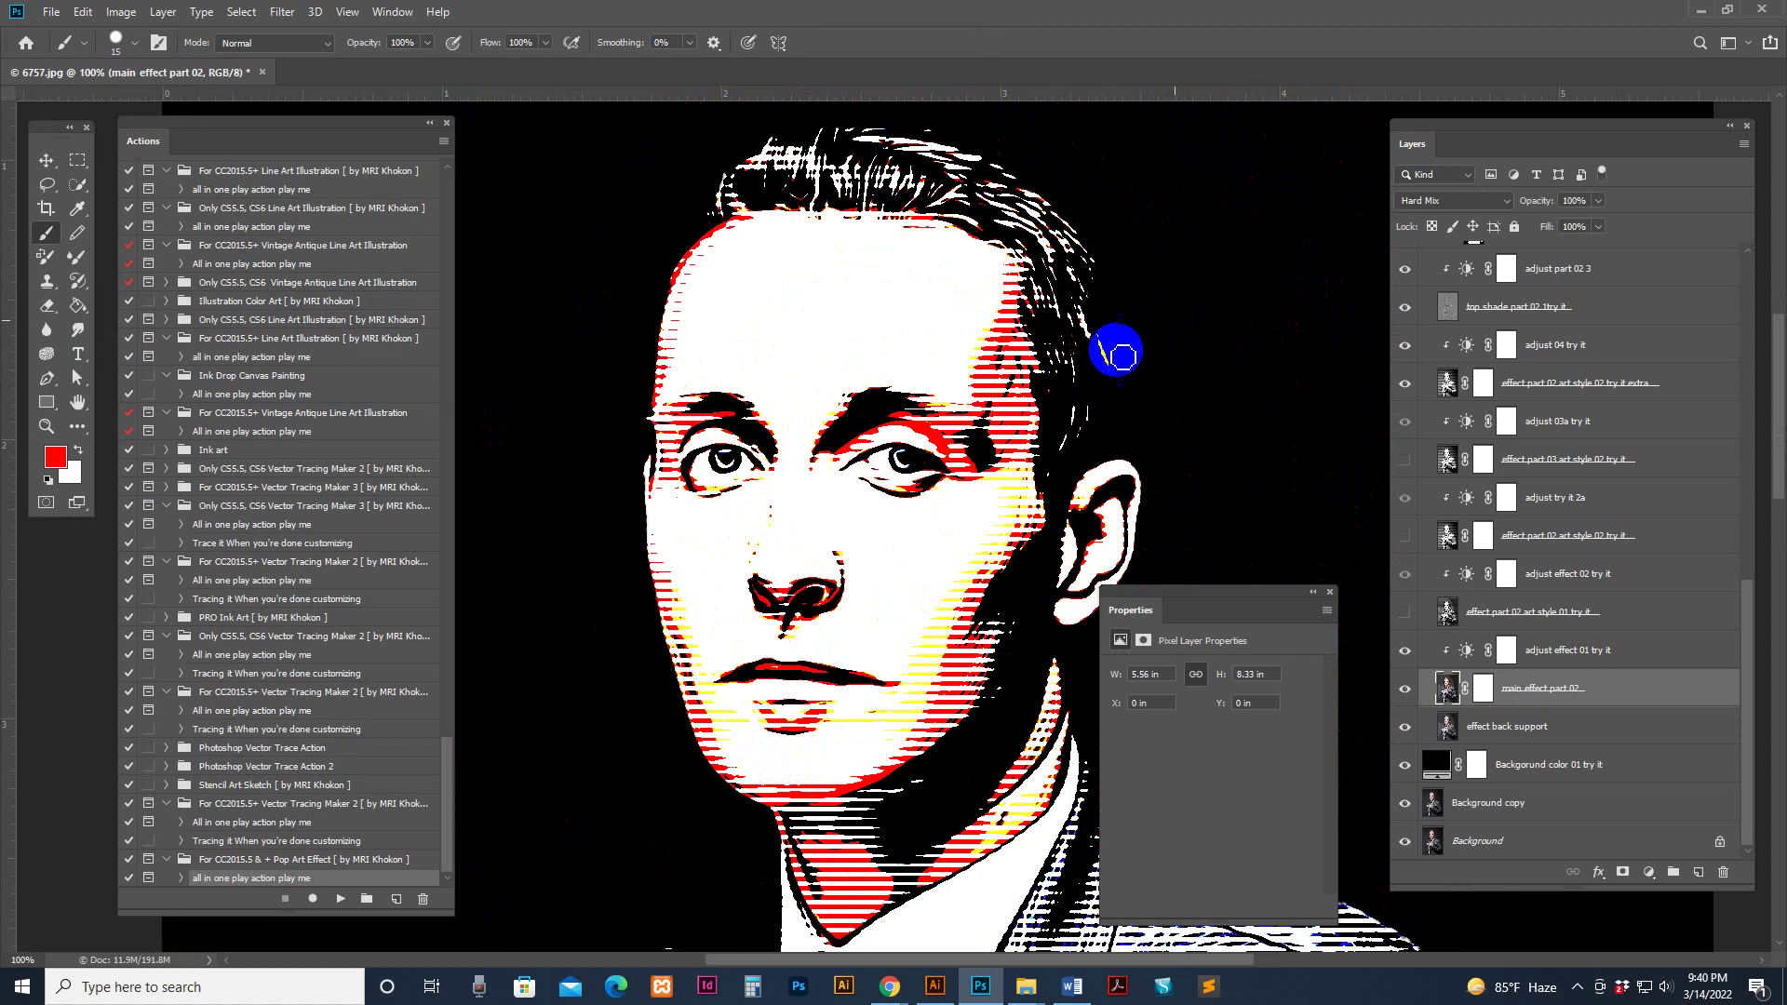
{"action": "left_click", "coordinate": [1330, 592]}
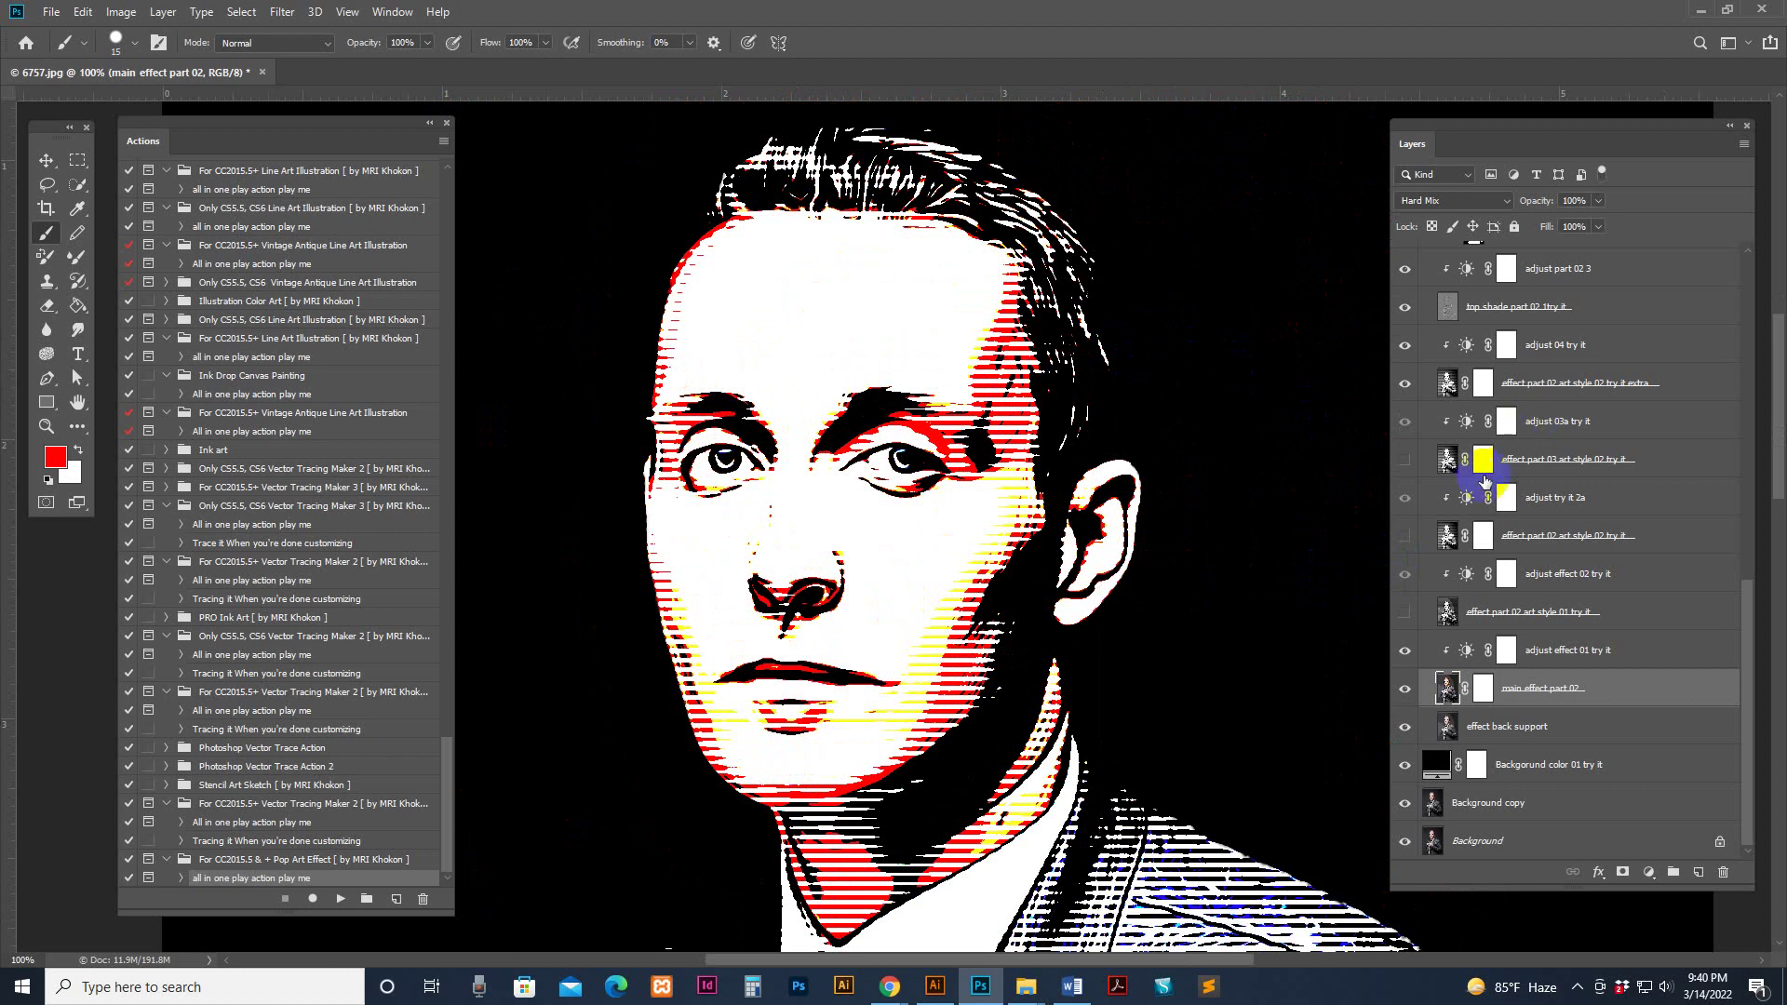
{"action": "scroll", "coordinate": [1497, 532], "scroll_direction": "up", "scroll_amount": 4}
{"action": "scroll", "coordinate": [1453, 466], "scroll_direction": "up", "scroll_amount": 3}
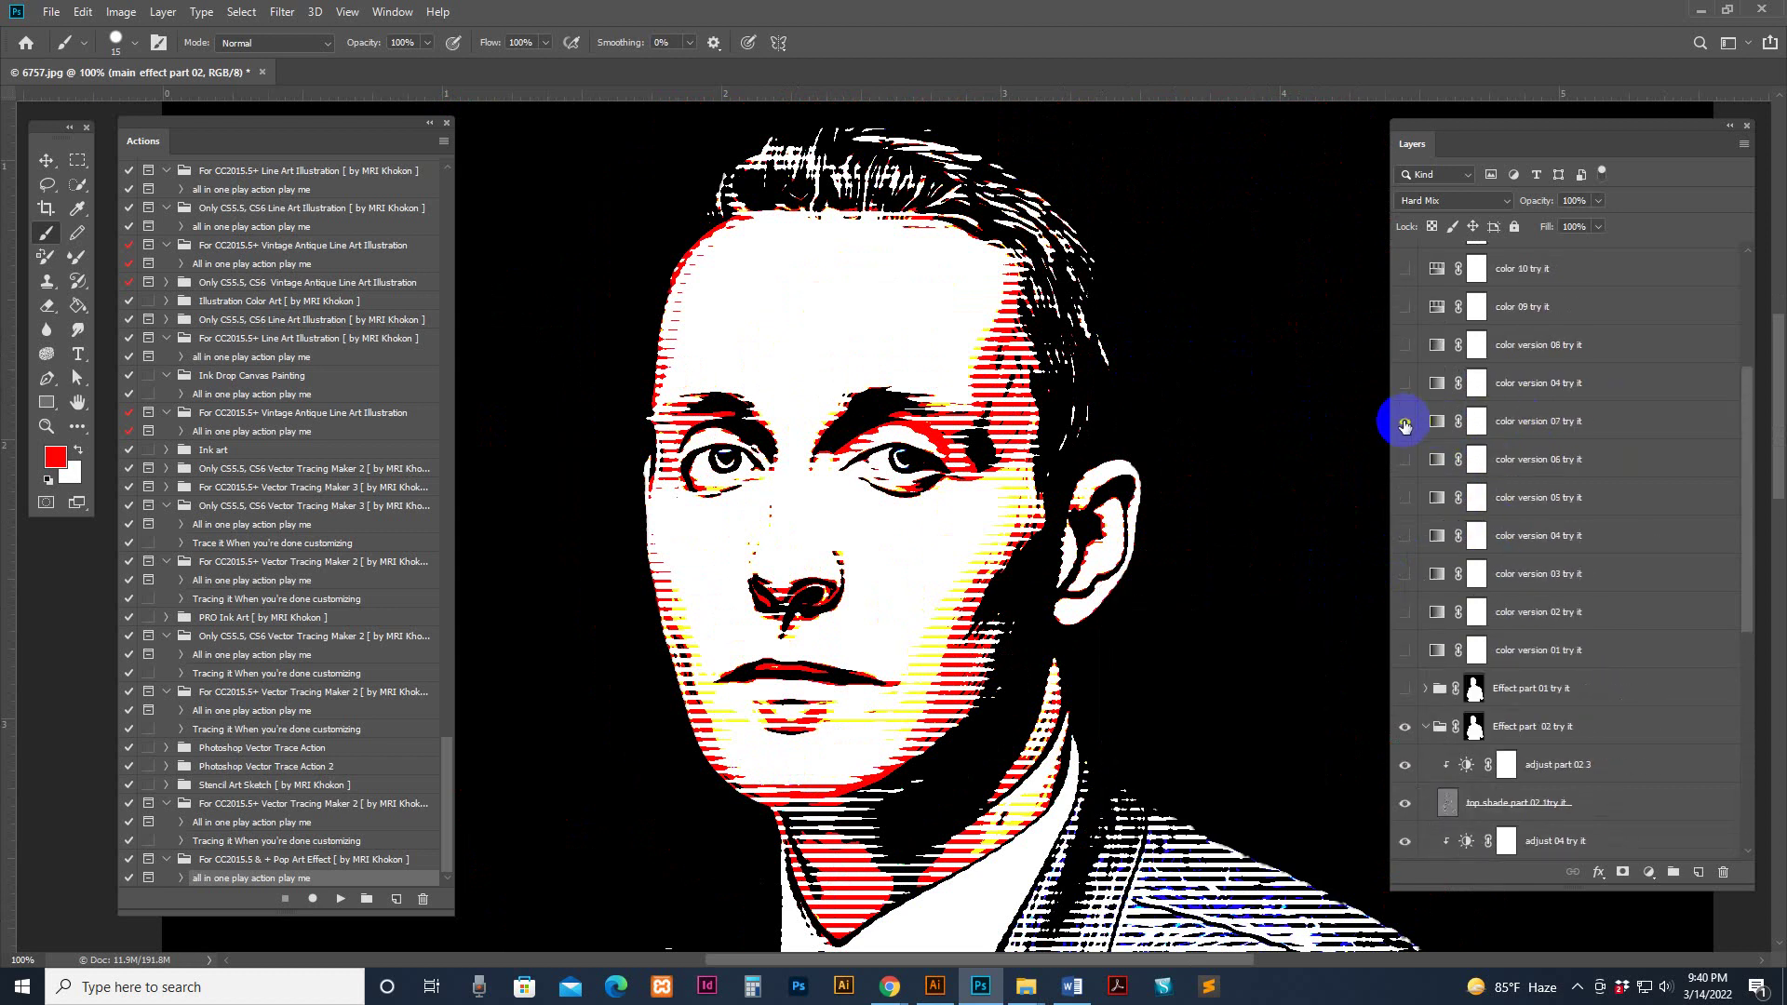
{"action": "left_click", "coordinate": [1405, 422]}
{"action": "left_click", "coordinate": [1406, 383]}
{"action": "left_click", "coordinate": [1406, 383]}
{"action": "left_click", "coordinate": [1405, 346]}
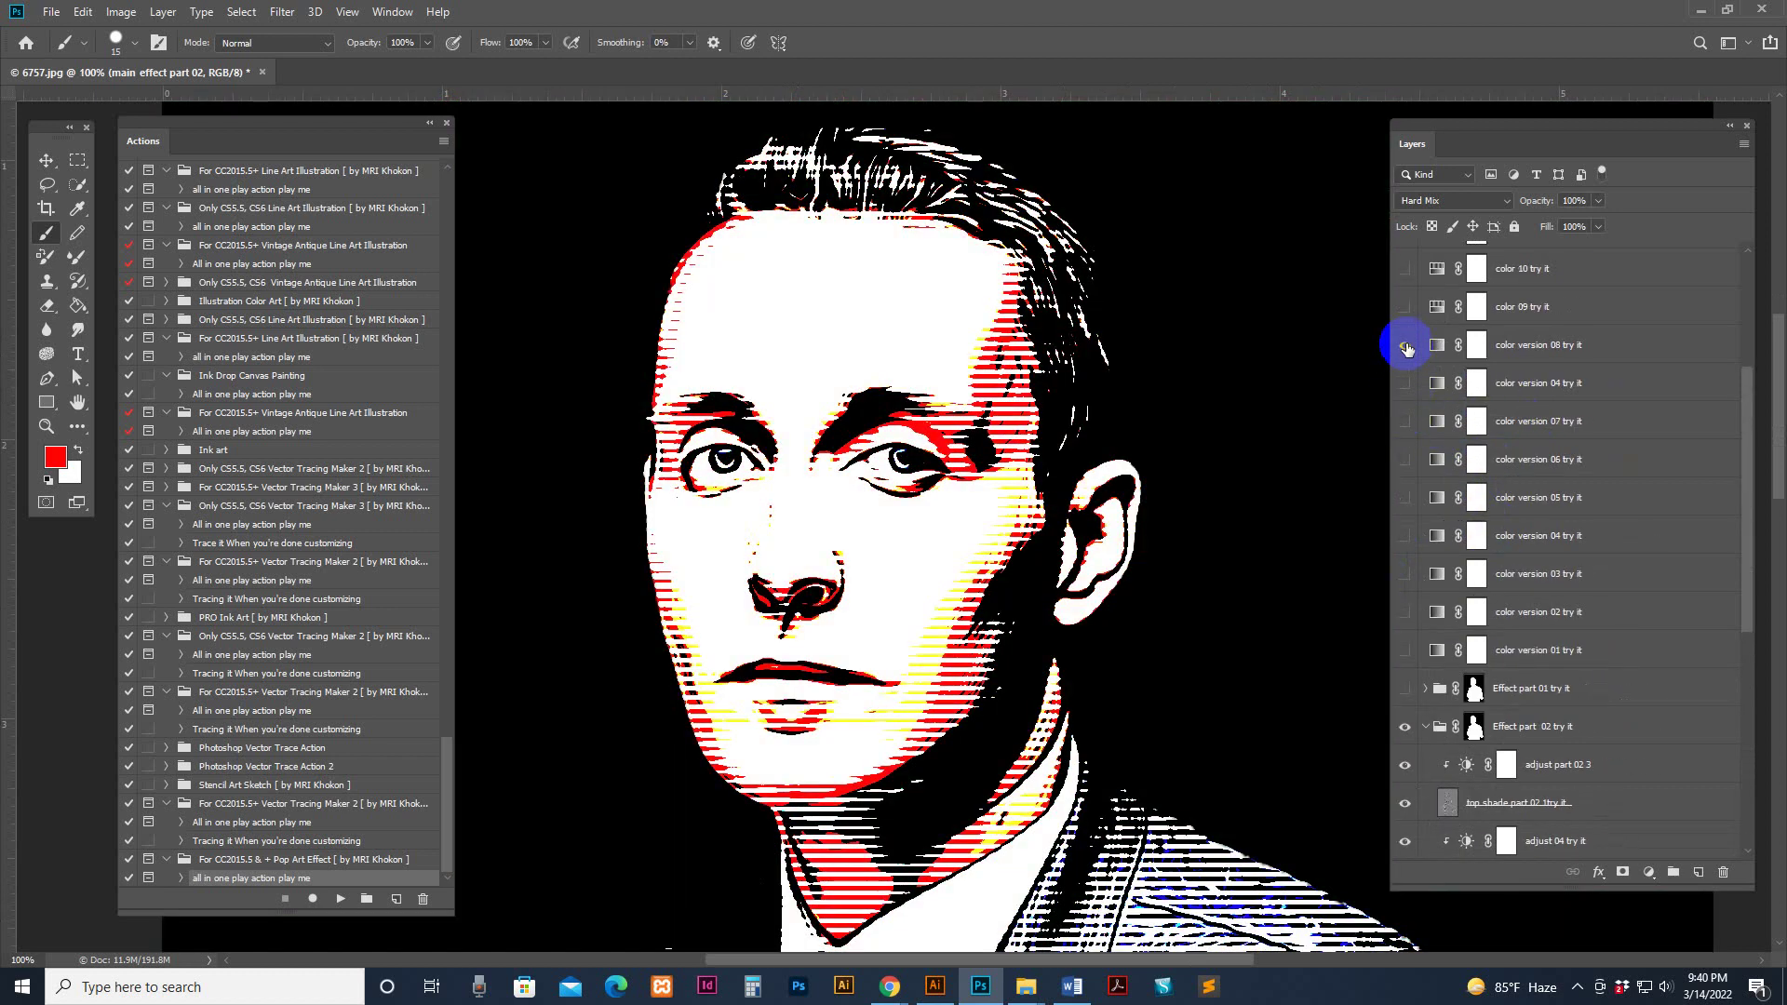
{"action": "left_click", "coordinate": [1406, 347]}
{"action": "left_click", "coordinate": [1406, 346]}
Turn on the 'effect part 02 art style 01' and 'art style 02' layers, and turn off the extra layer
{"action": "scroll", "coordinate": [1471, 558], "scroll_direction": "down", "scroll_amount": 8}
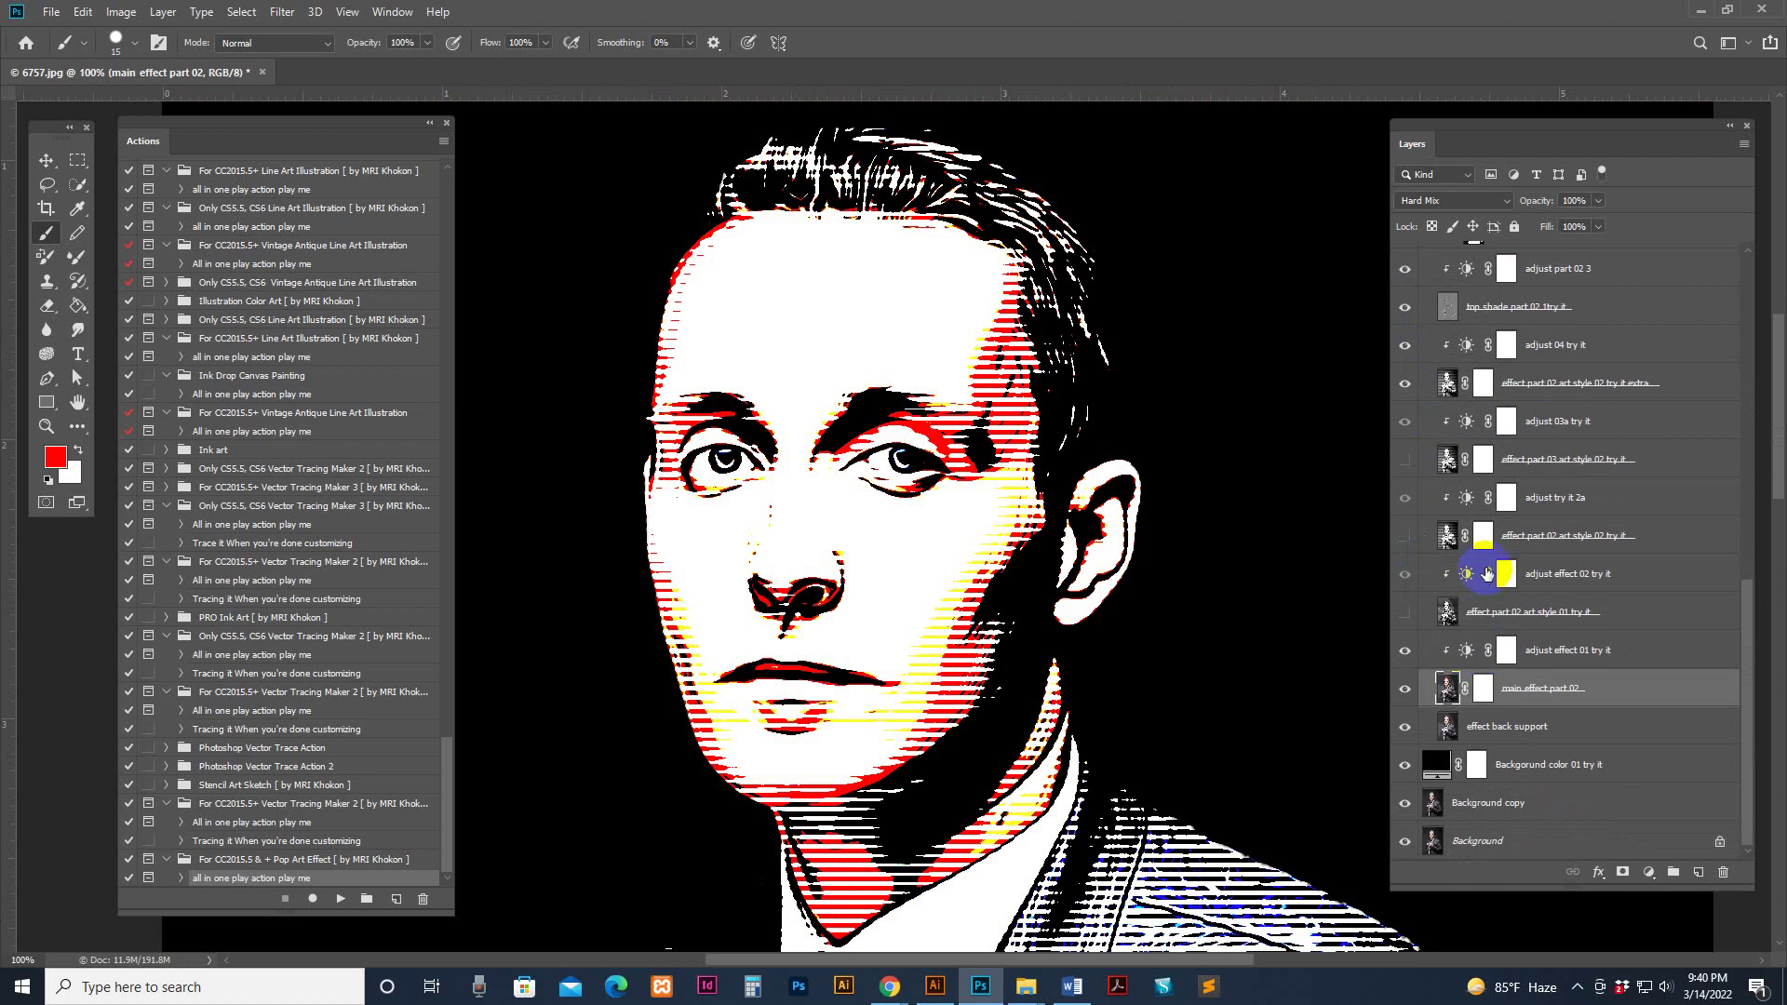
{"action": "left_click", "coordinate": [1584, 612]}
{"action": "left_click", "coordinate": [1406, 612]}
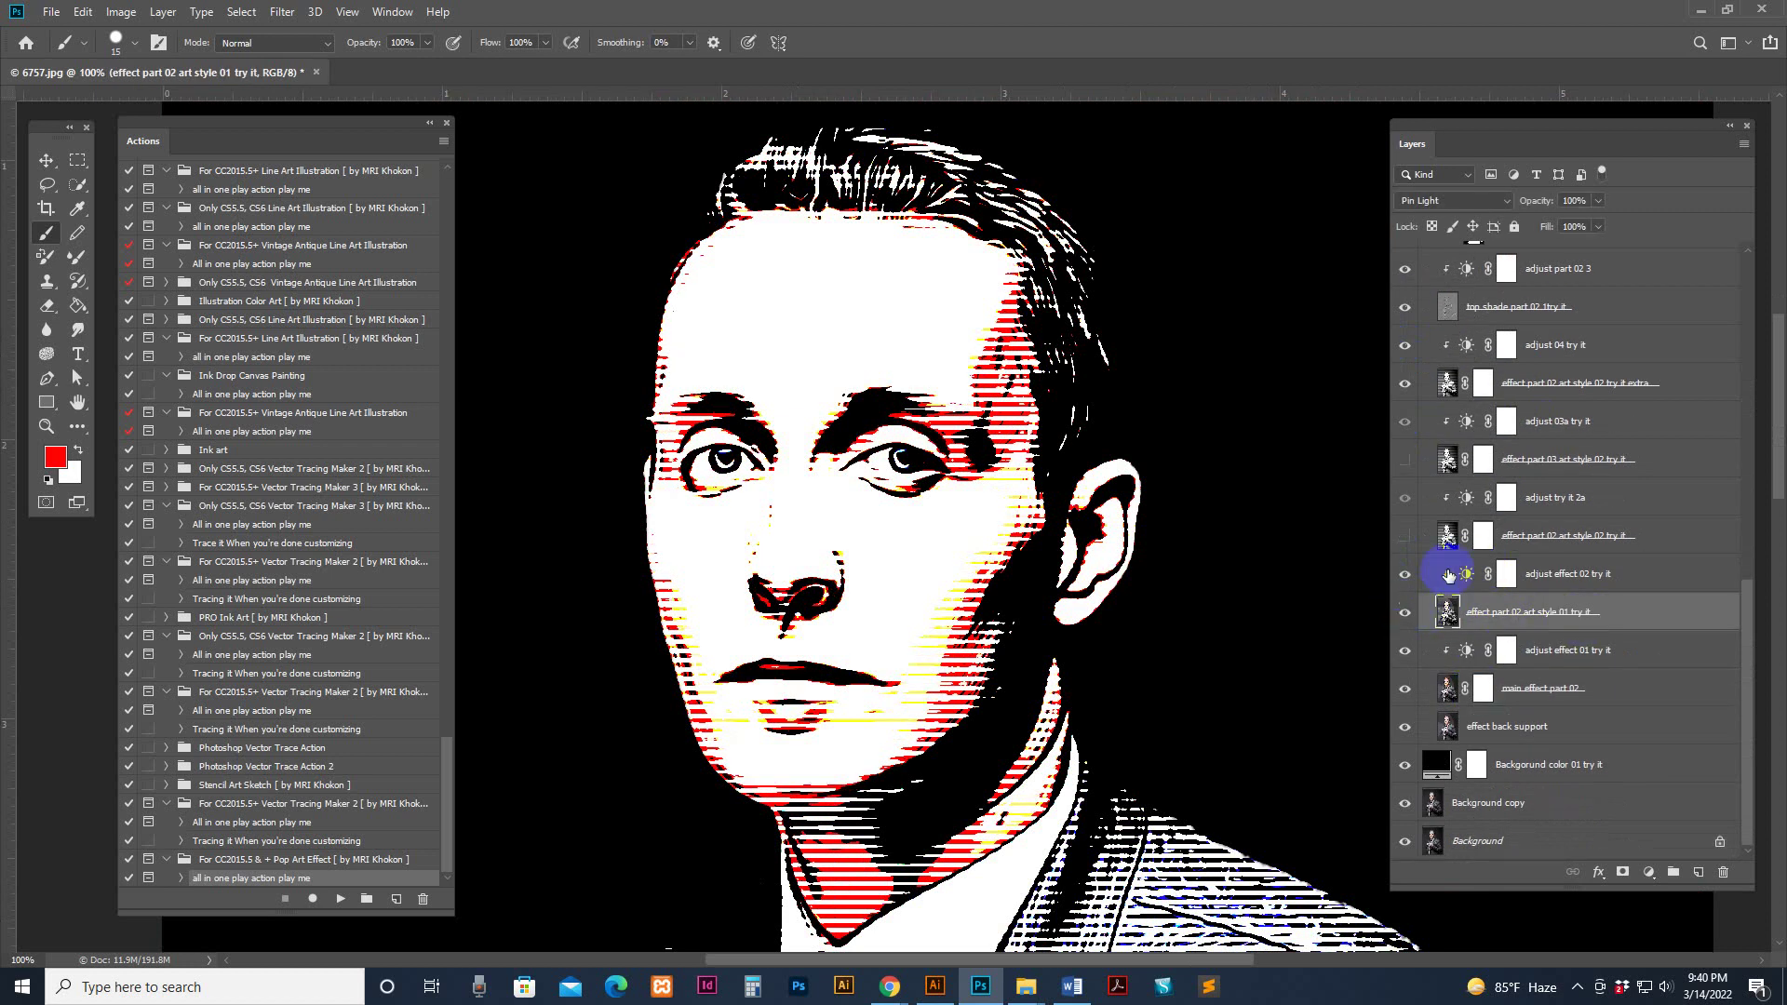
{"action": "left_click", "coordinate": [1446, 536]}
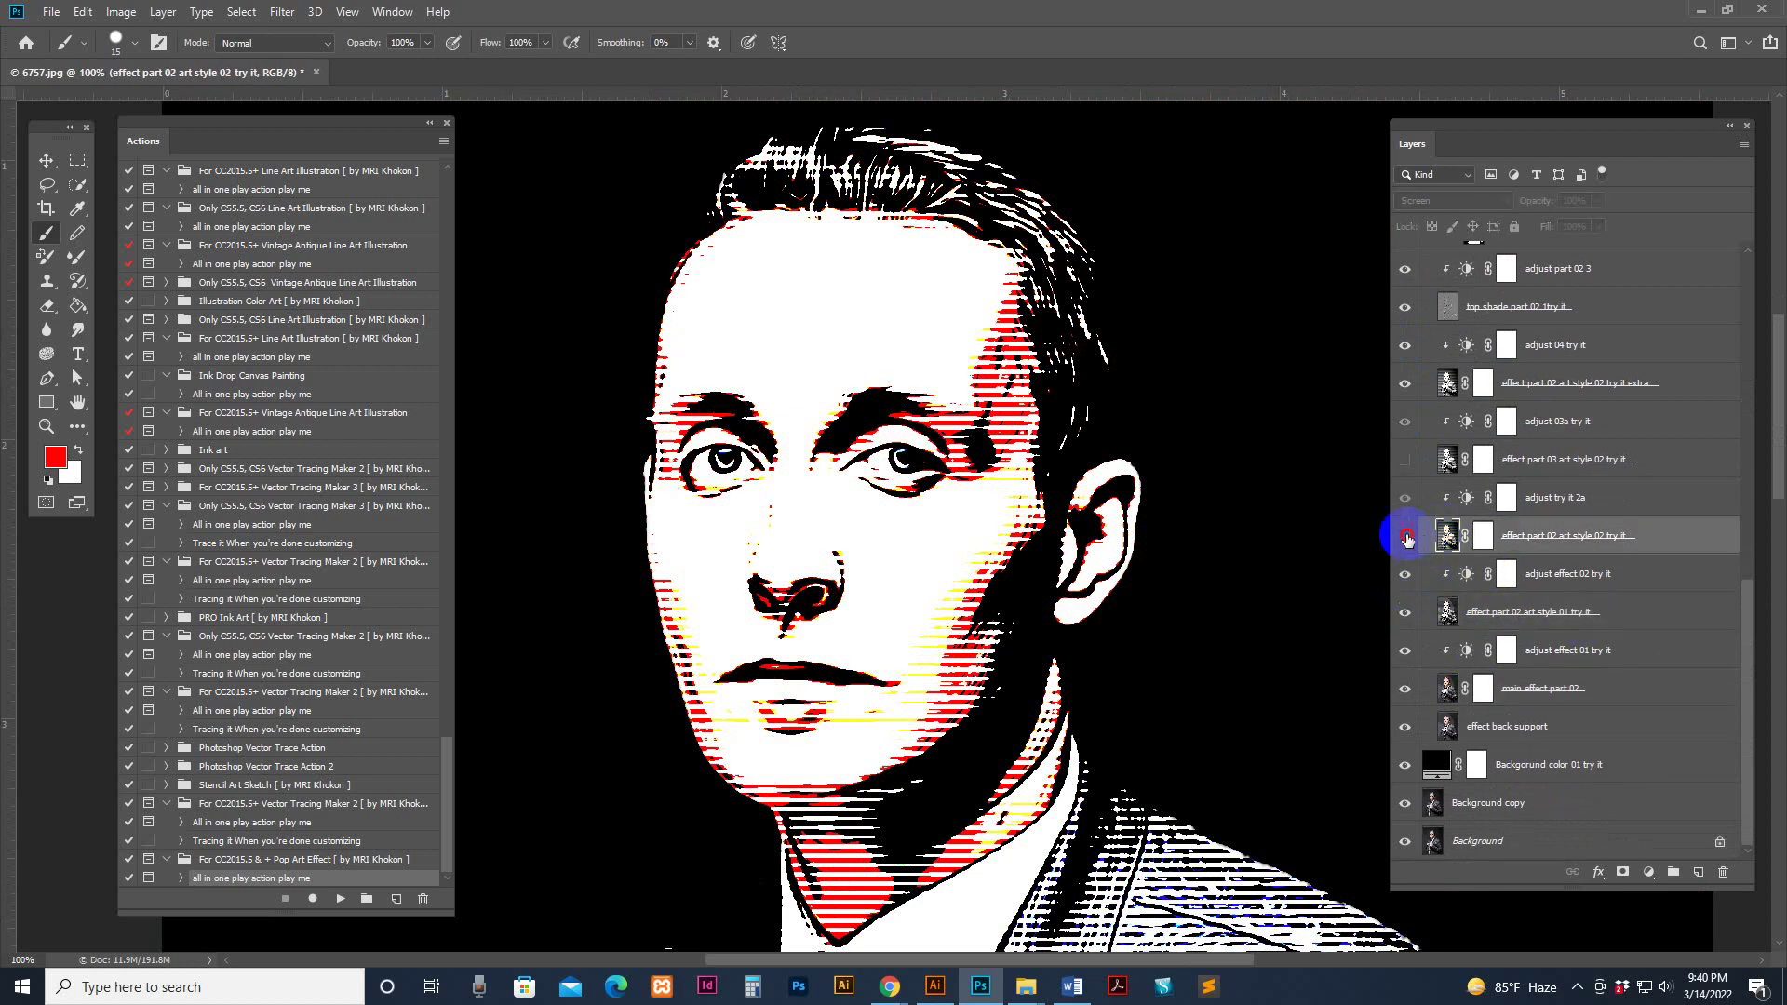
{"action": "left_click", "coordinate": [1407, 538]}
{"action": "left_click", "coordinate": [1446, 383]}
{"action": "left_click", "coordinate": [1407, 385]}
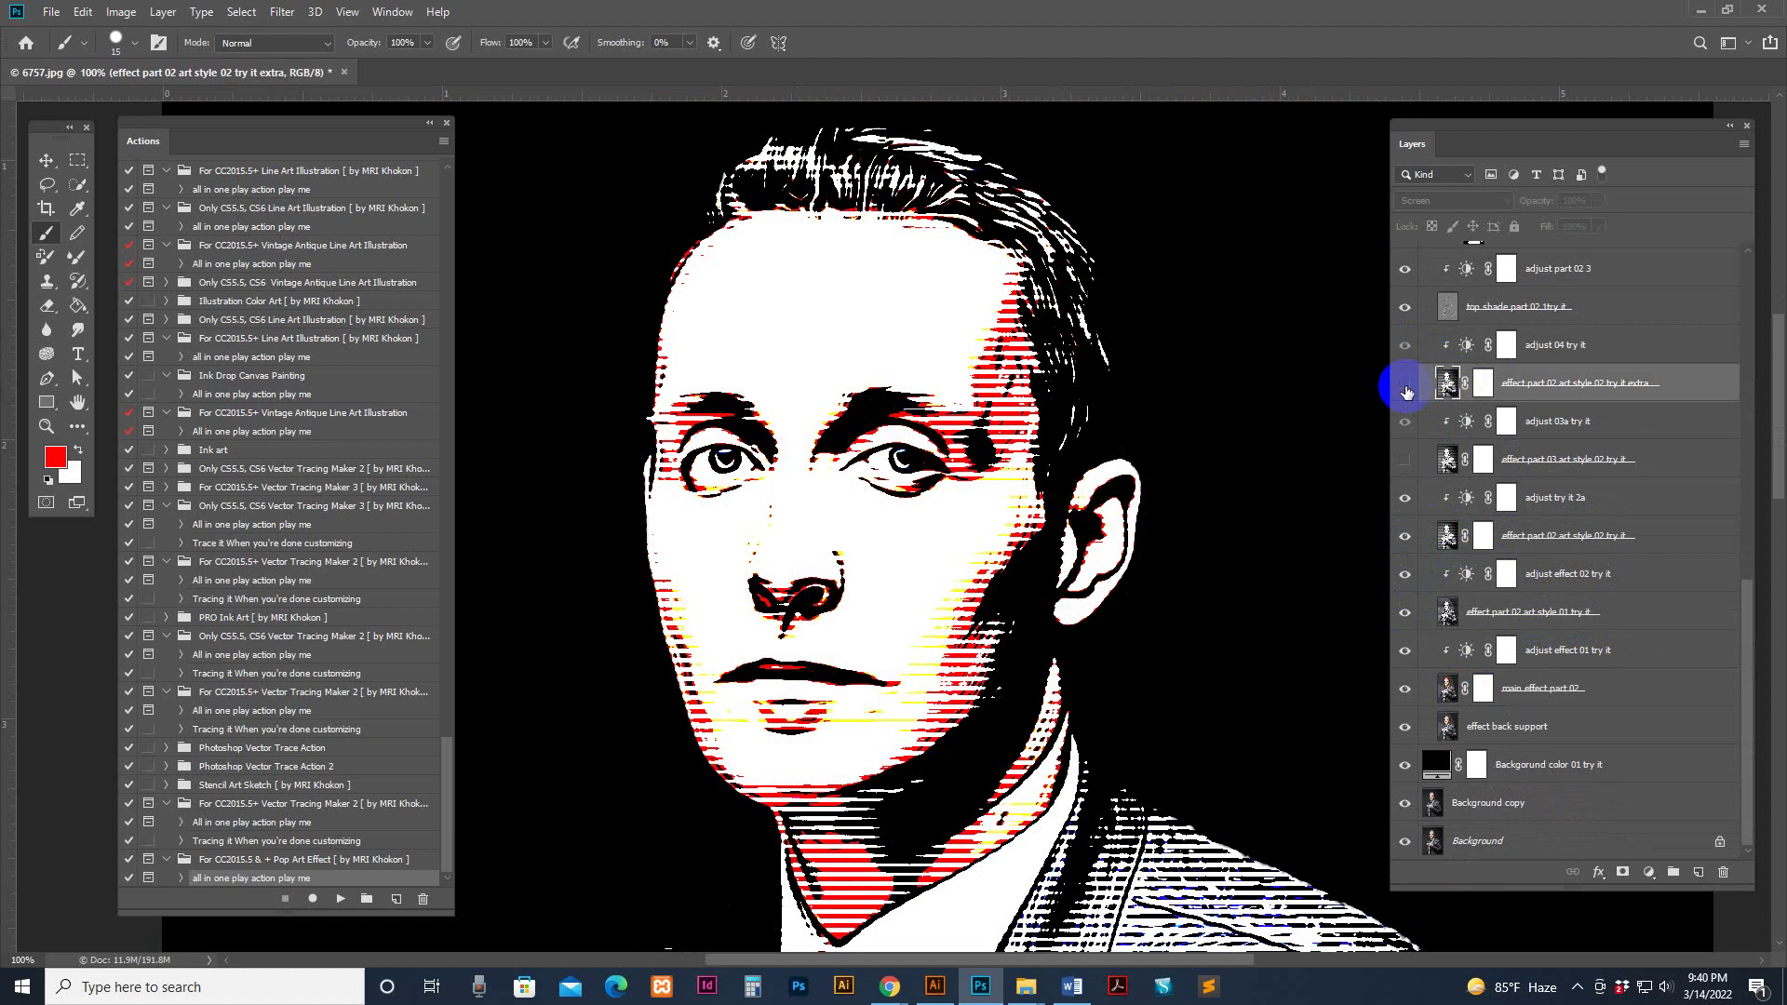
Raise 'adjust try it 2a' brightness to lighten the face, then hide the art style 02 effect layer
{"action": "double_click", "coordinate": [1467, 499]}
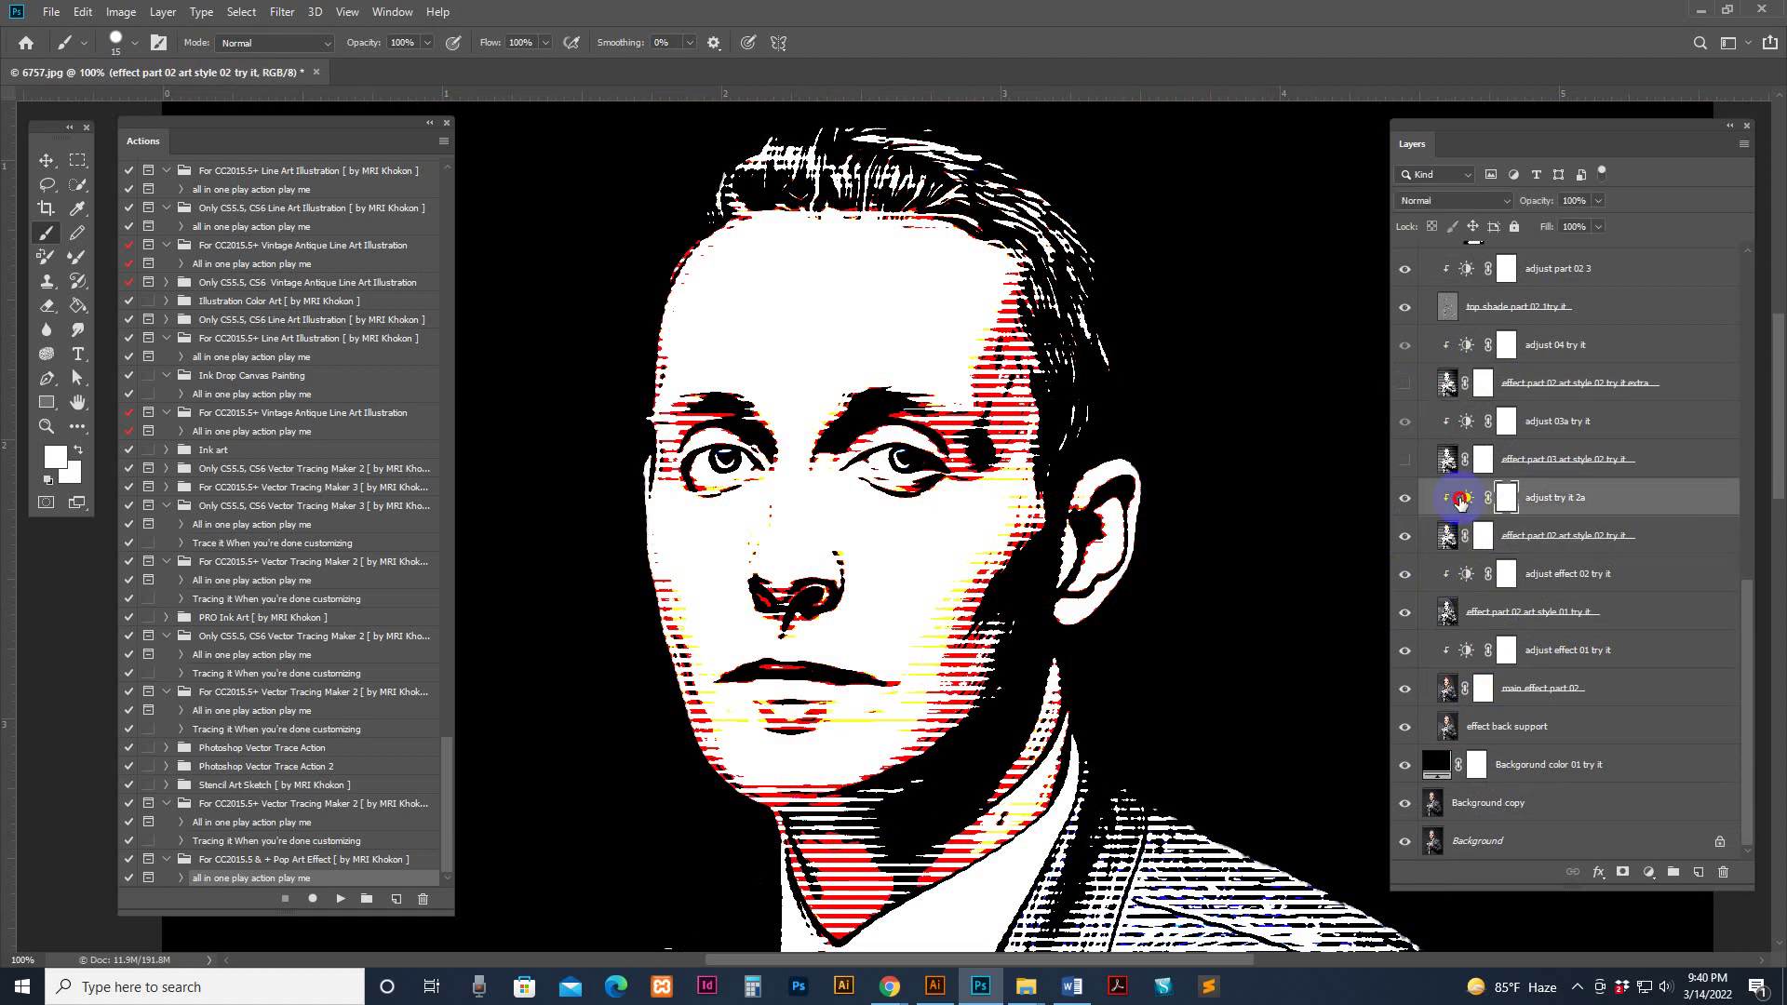
{"action": "left_click_drag", "start_coordinate": [1211, 725], "coordinate": [1360, 752]}
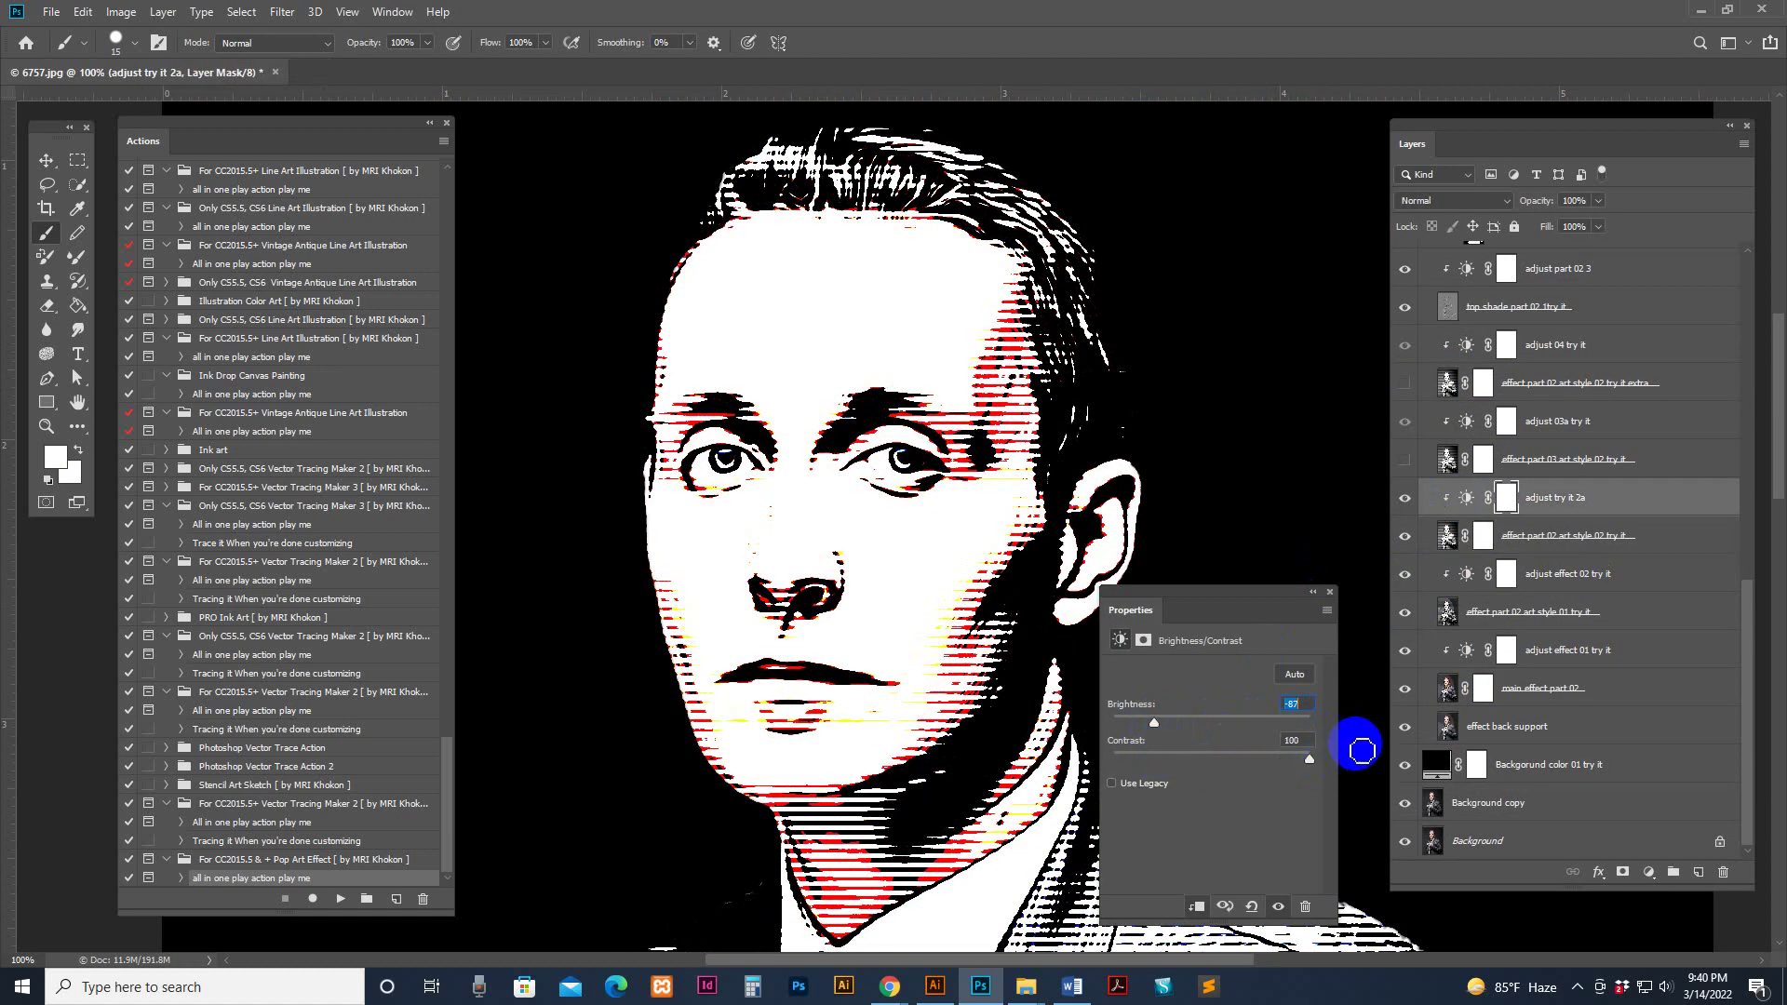
{"action": "left_click", "coordinate": [1327, 592]}
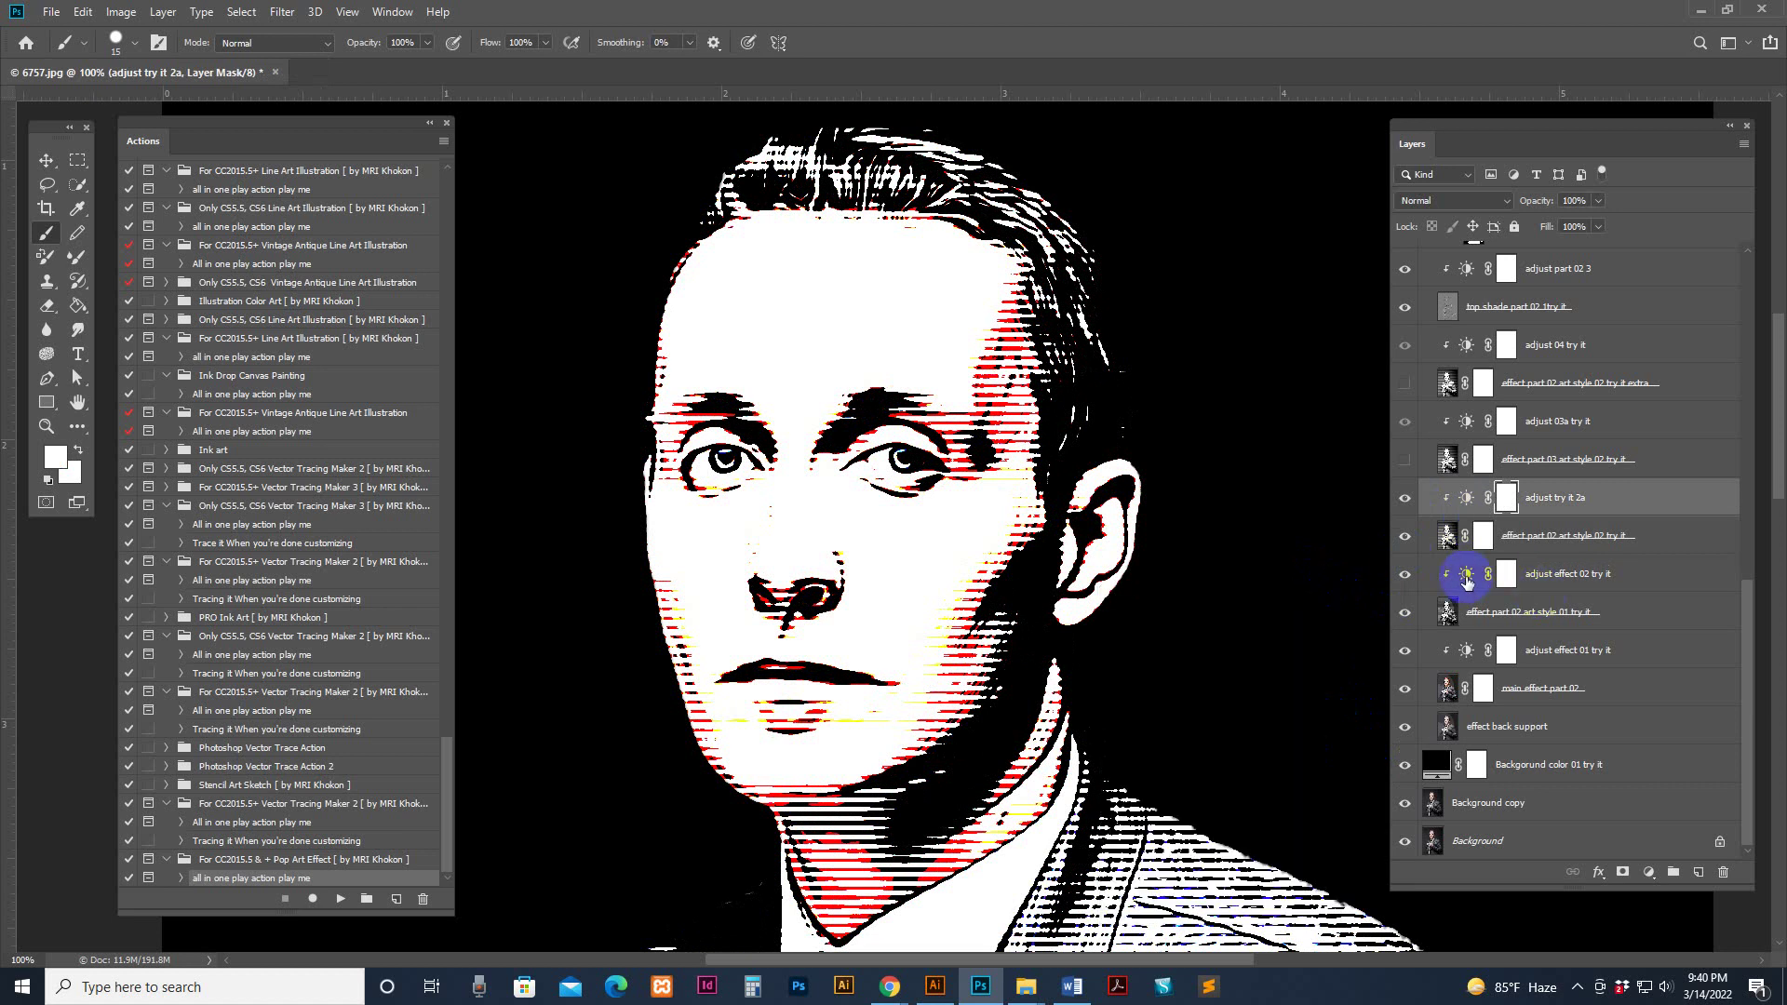
{"action": "left_click", "coordinate": [1441, 545]}
{"action": "left_click", "coordinate": [1405, 535]}
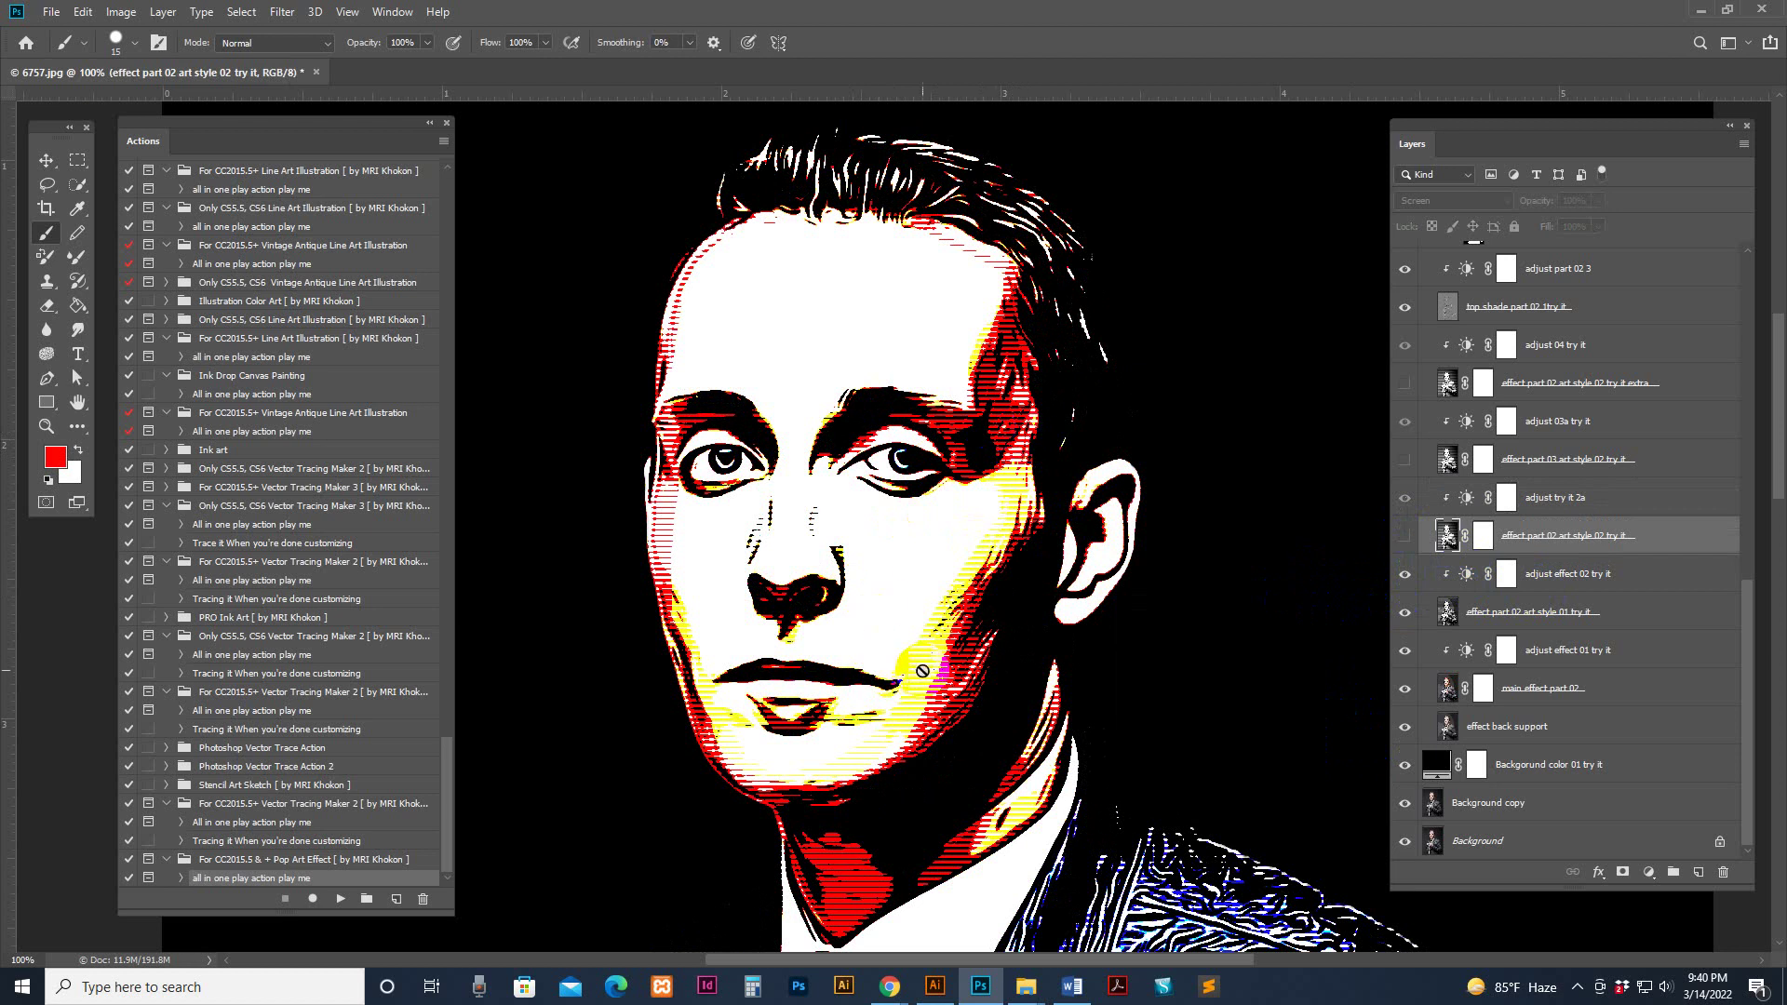
Compare with art style 01 toggled, then set 'adjust effect 02 try it' brightness to -73
{"action": "left_click", "coordinate": [1461, 553]}
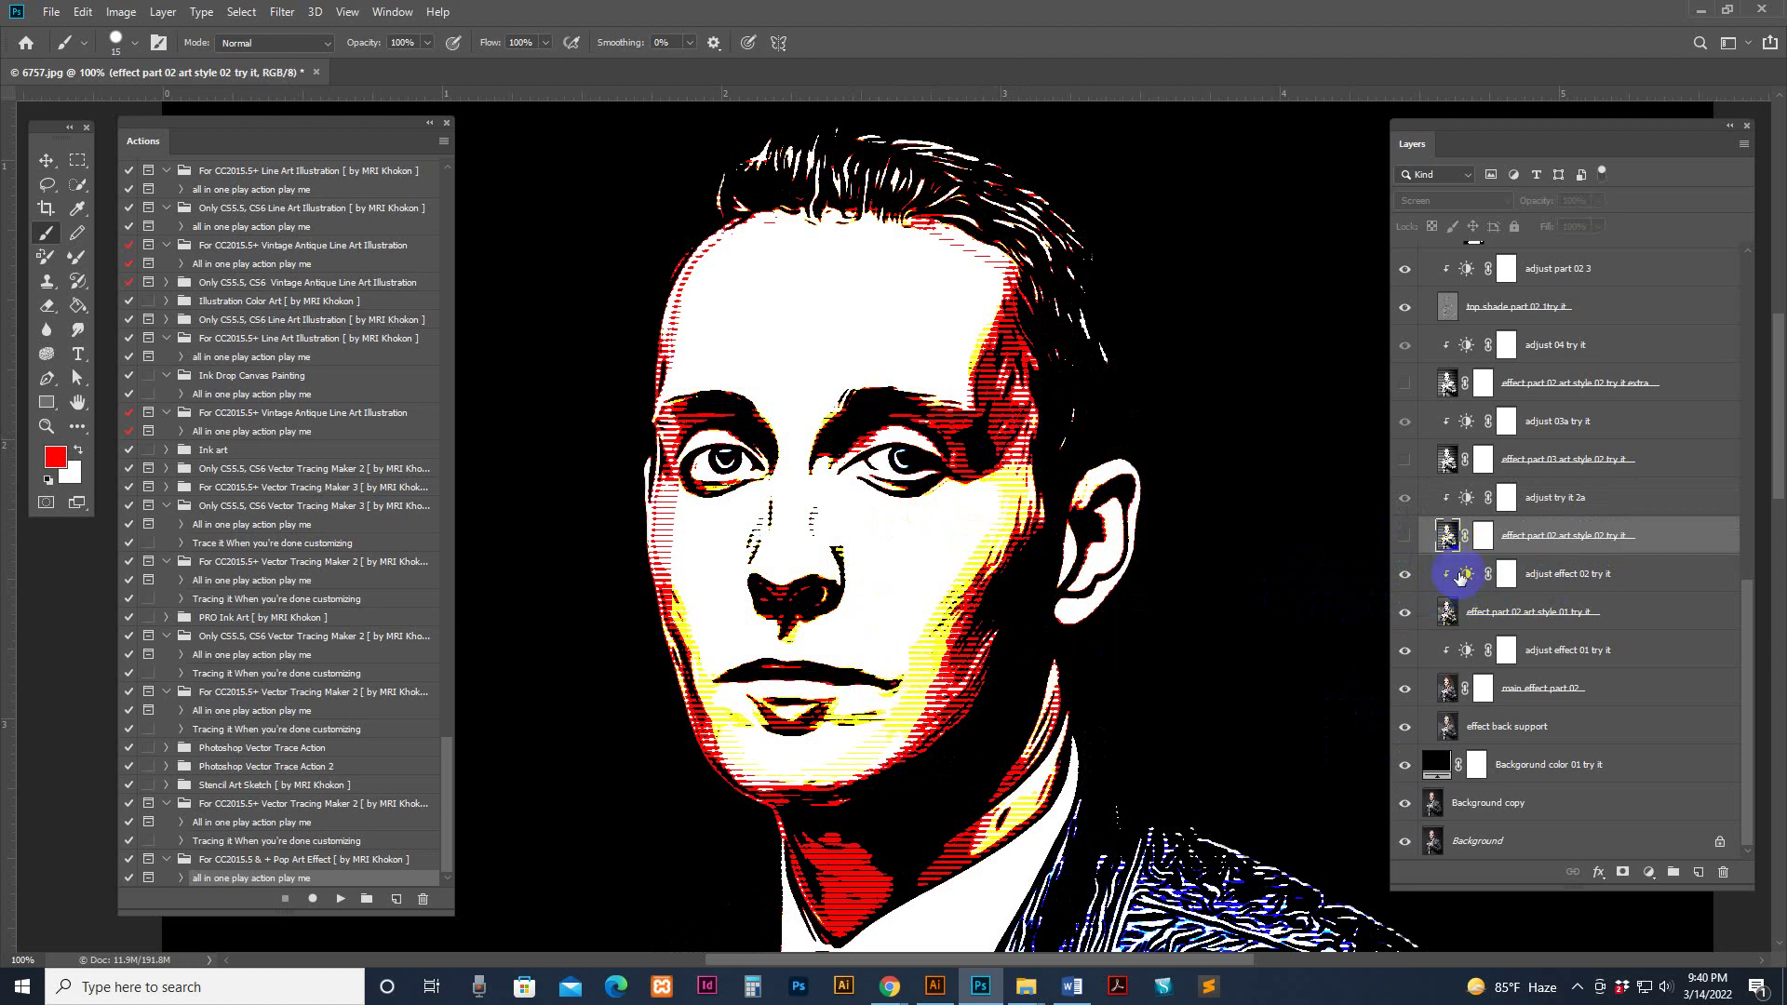
{"action": "left_click", "coordinate": [1462, 576]}
{"action": "left_click", "coordinate": [1436, 614]}
{"action": "left_click", "coordinate": [1405, 613]}
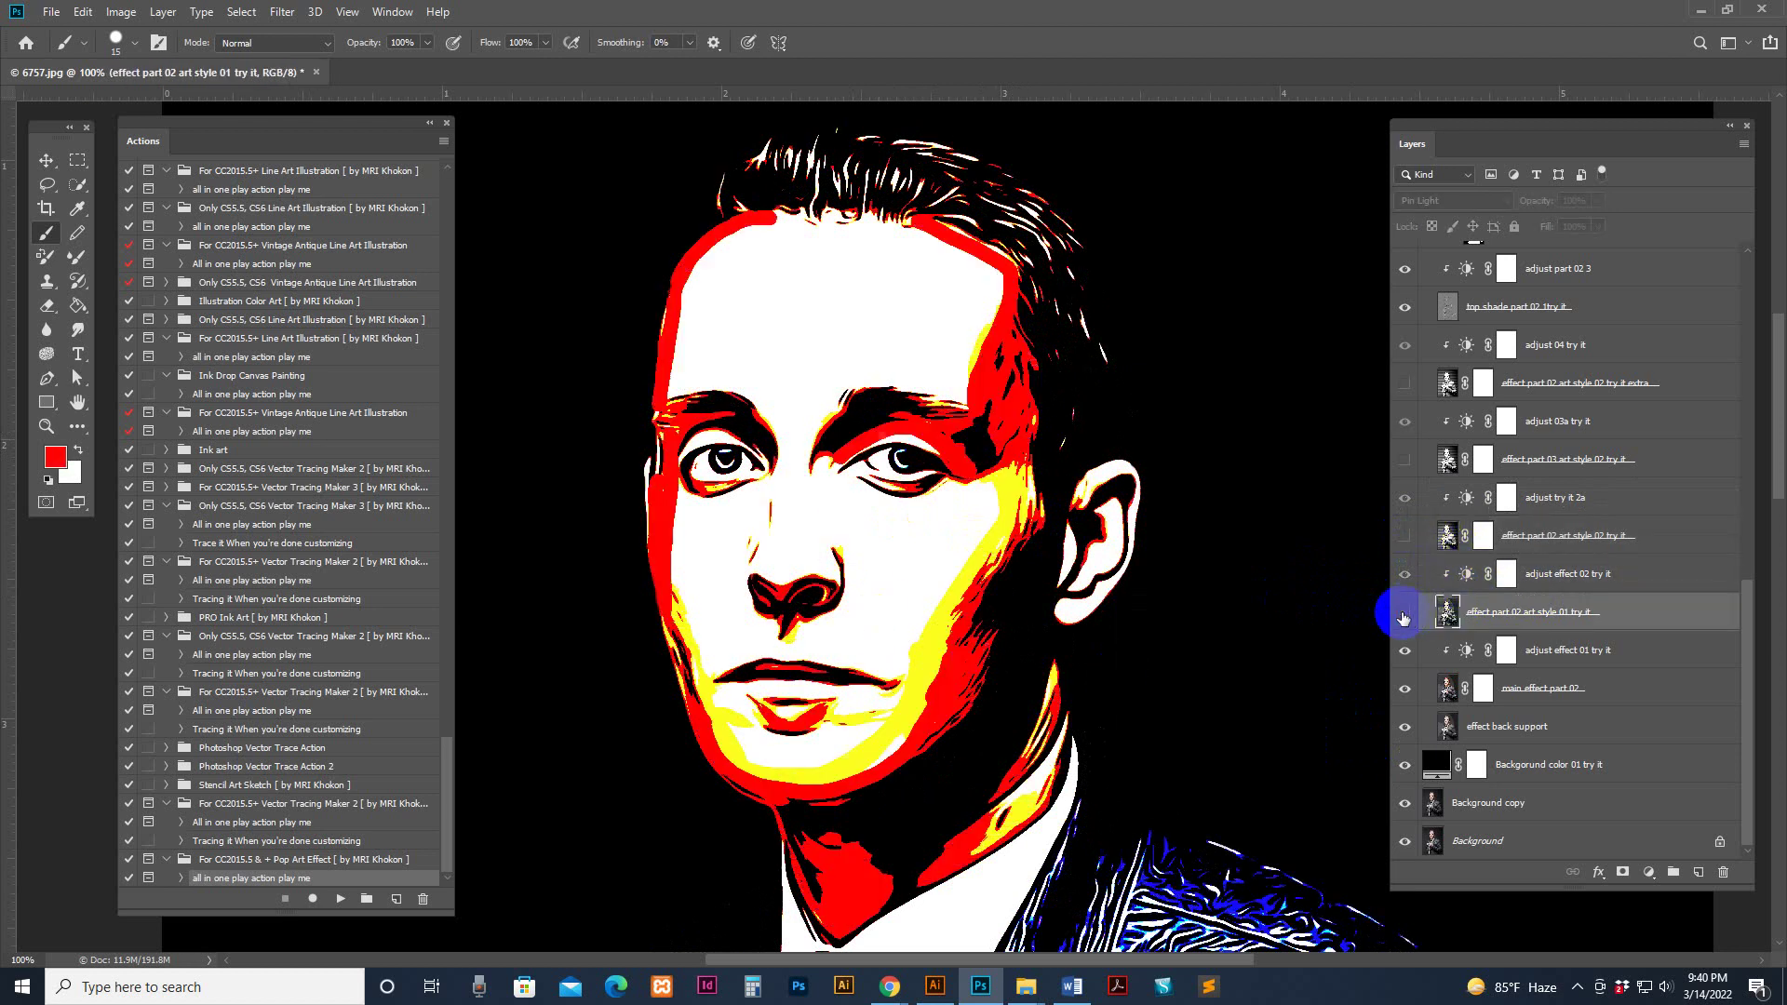
{"action": "left_click", "coordinate": [1405, 614]}
{"action": "double_click", "coordinate": [1466, 575]}
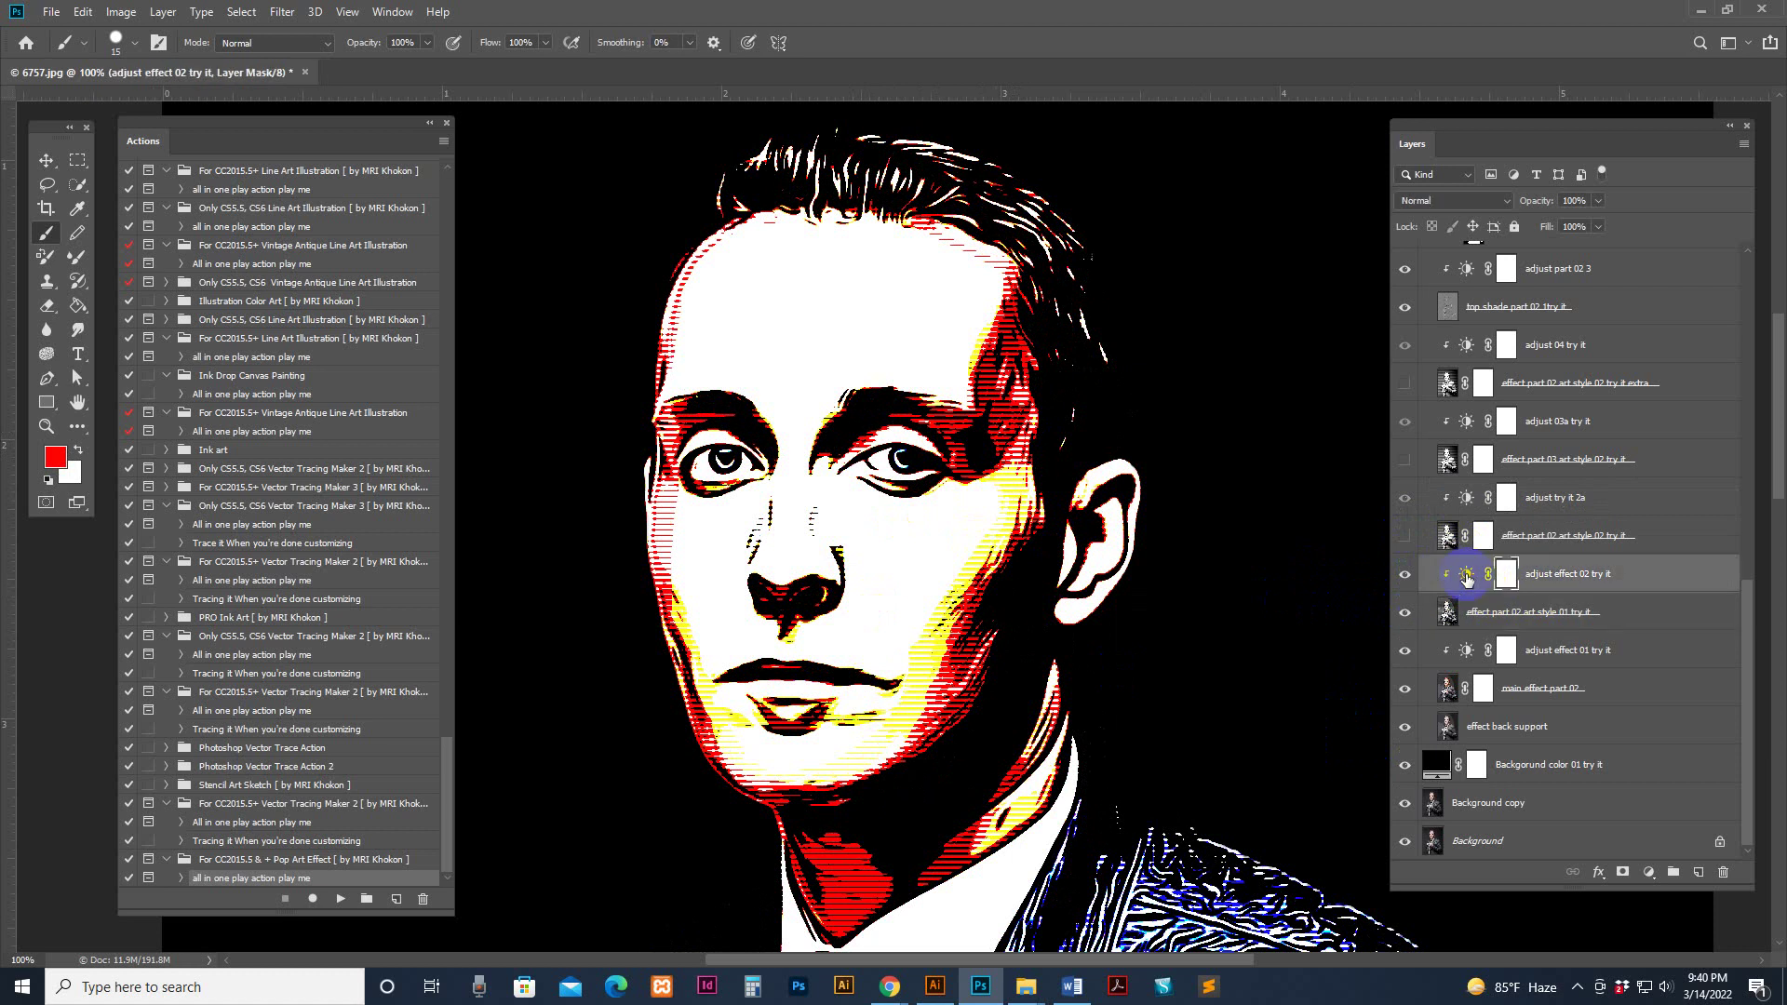
{"action": "left_click_drag", "start_coordinate": [1166, 719], "coordinate": [1264, 754]}
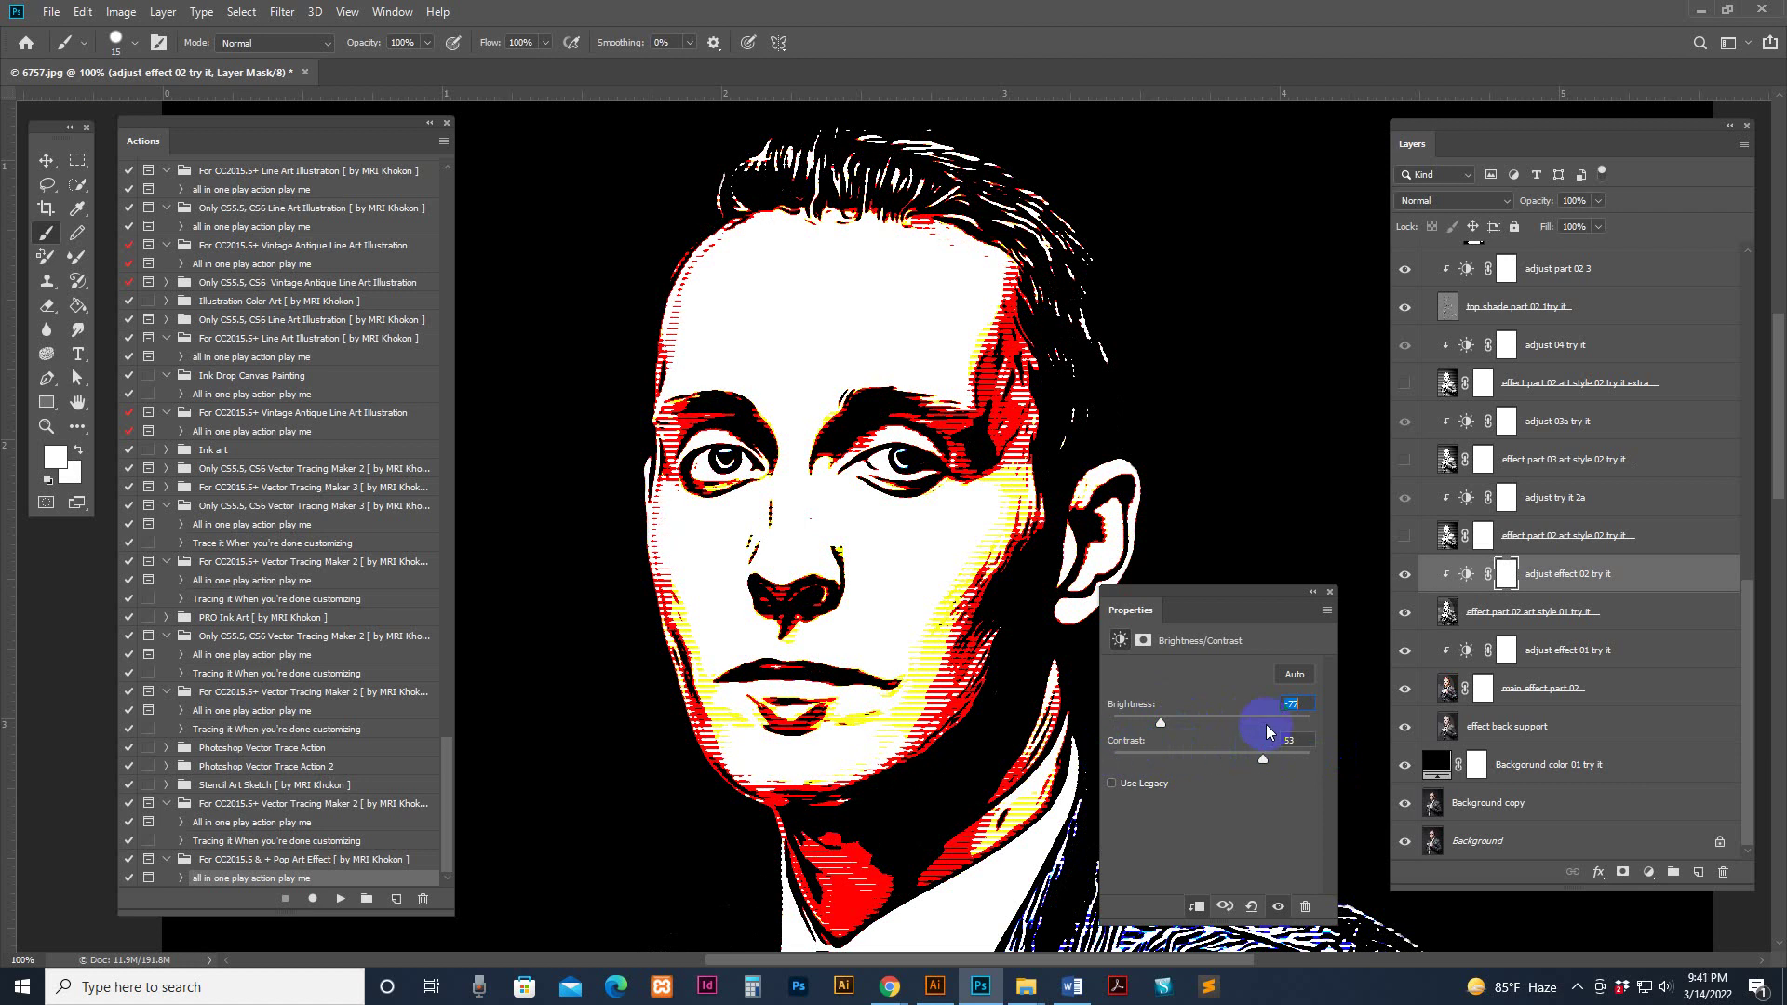